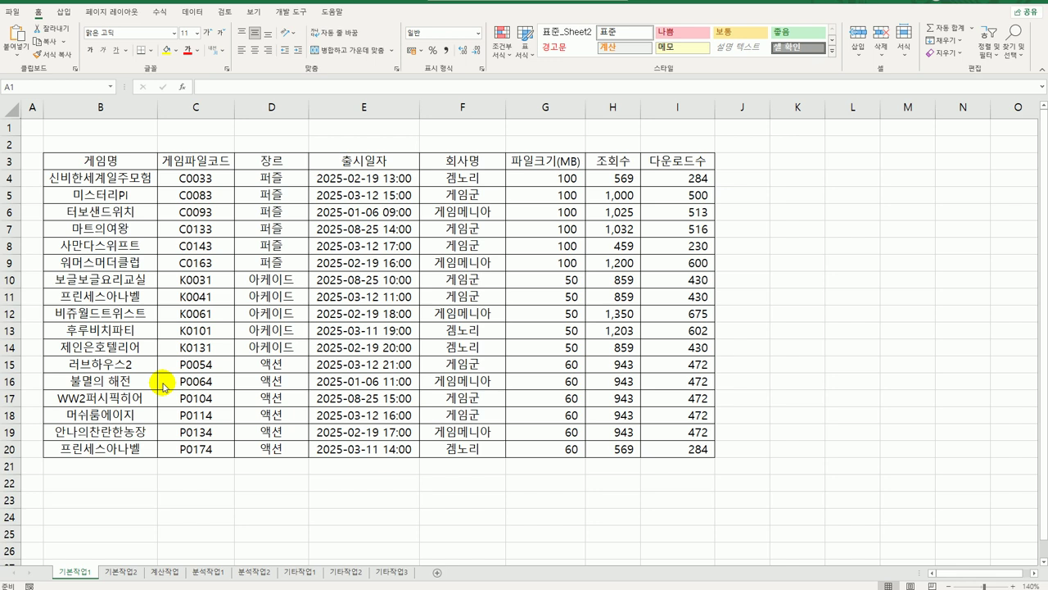
Enter the criteria heading 조건 in cell B22 below the game table
click(365, 162)
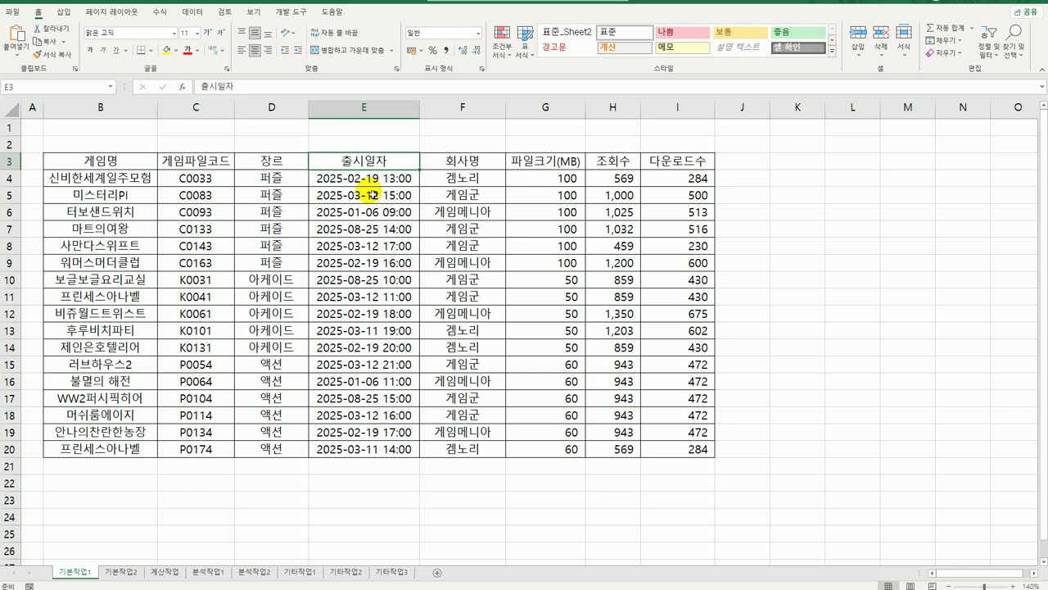
click(109, 485)
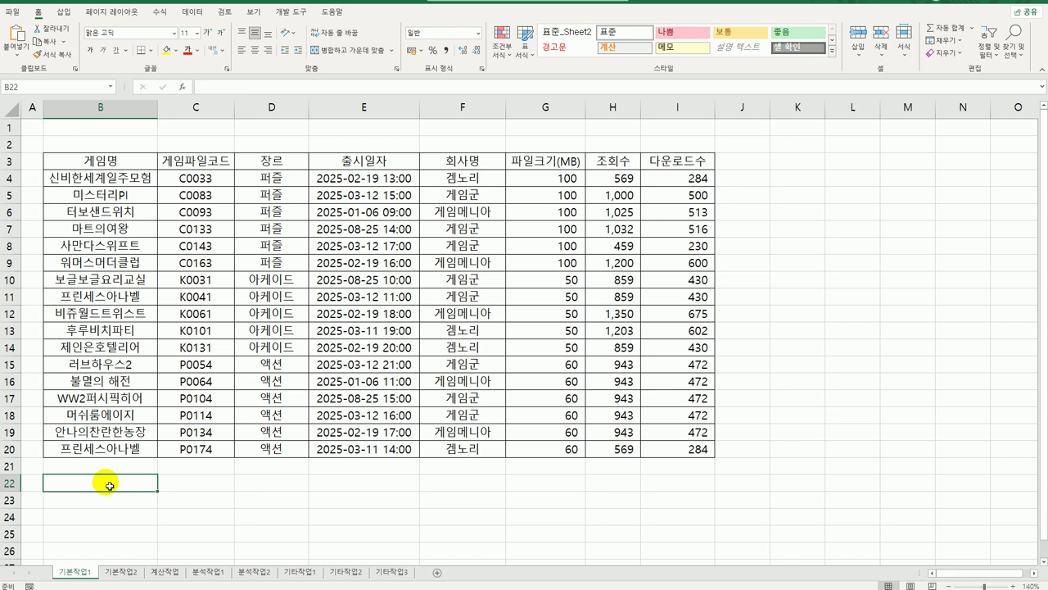
text(wh)
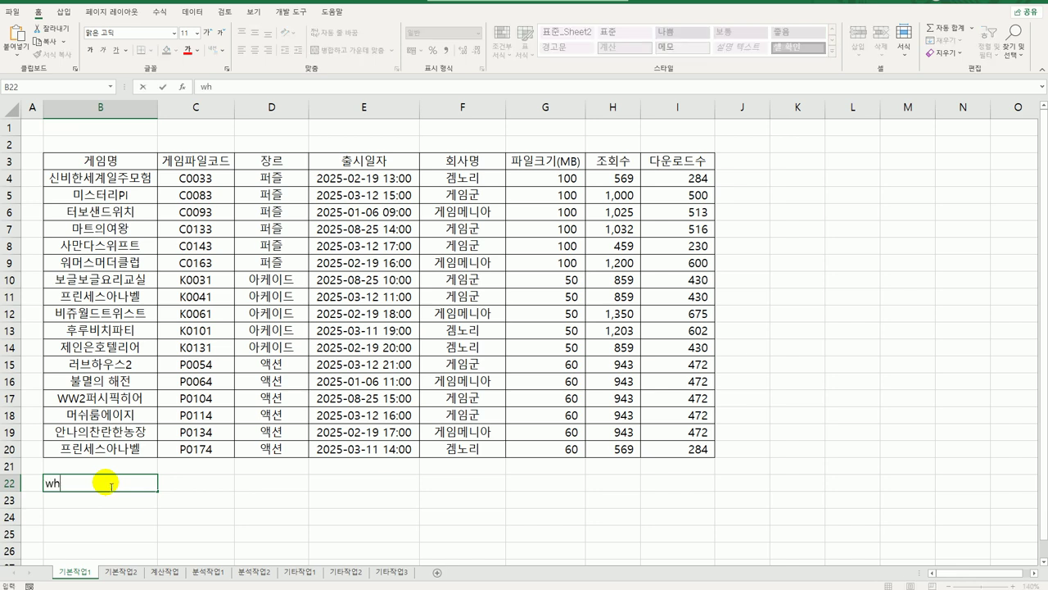
key(BackSpace)
key(BackSpace)
text(ㅈ조건)
key(Return)
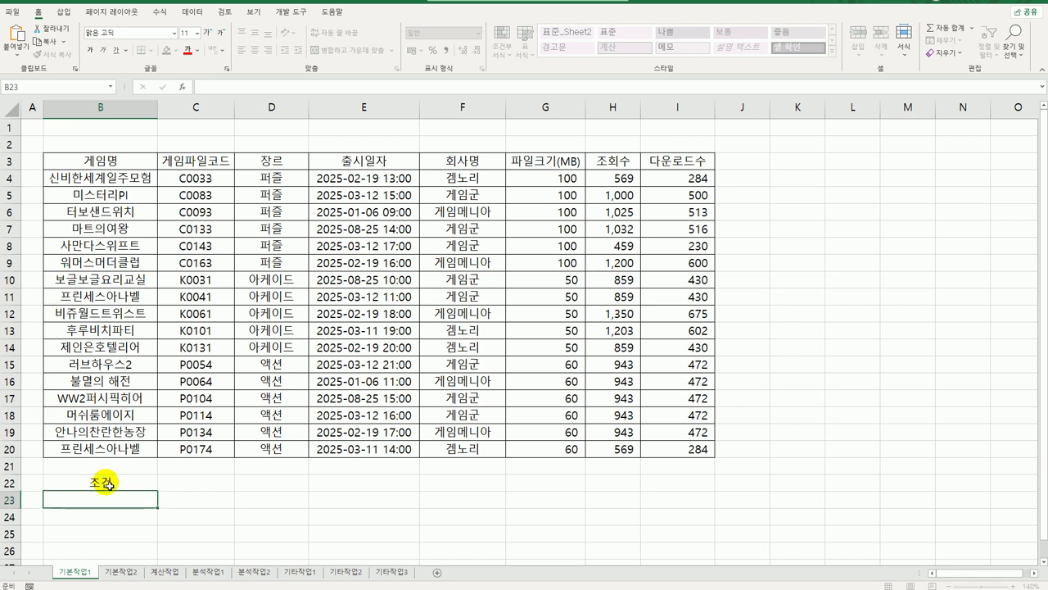
Start an AND formula in B23 whose first condition is DAY(E4)<=15, testing the release date's day
text(=)
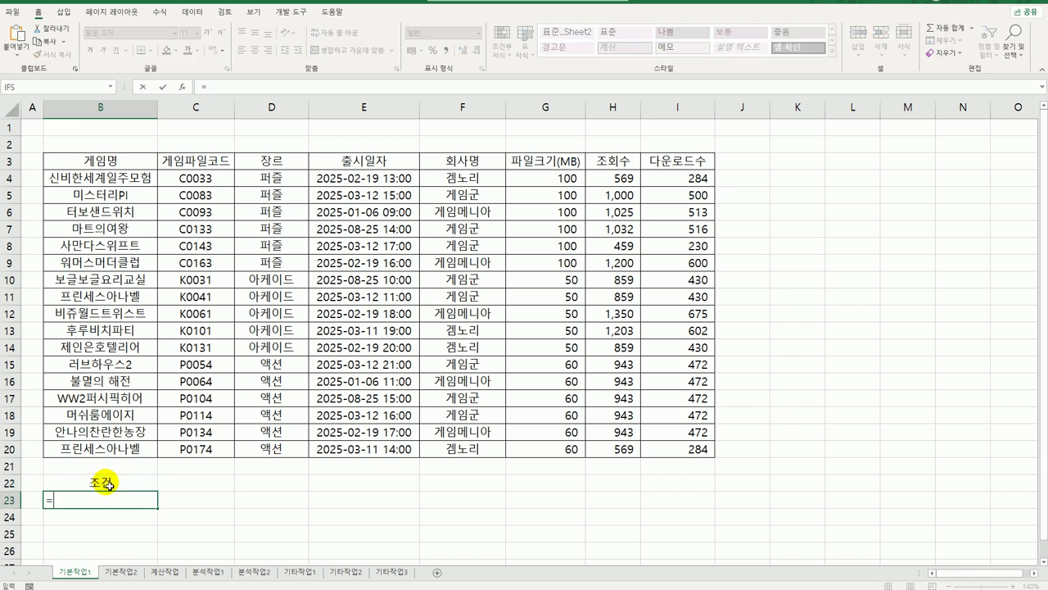
text(and()
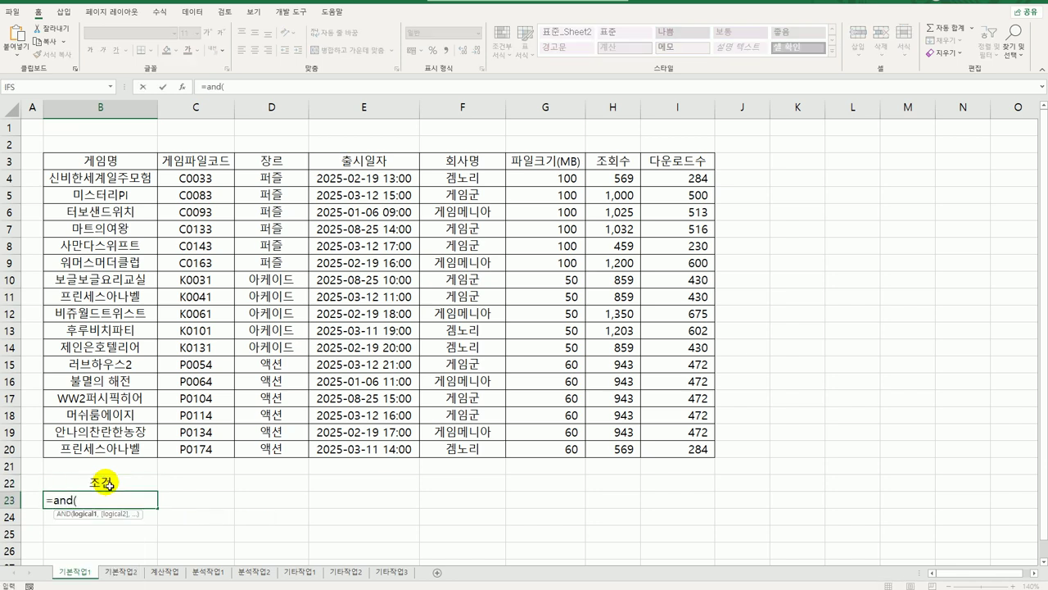
text(day()
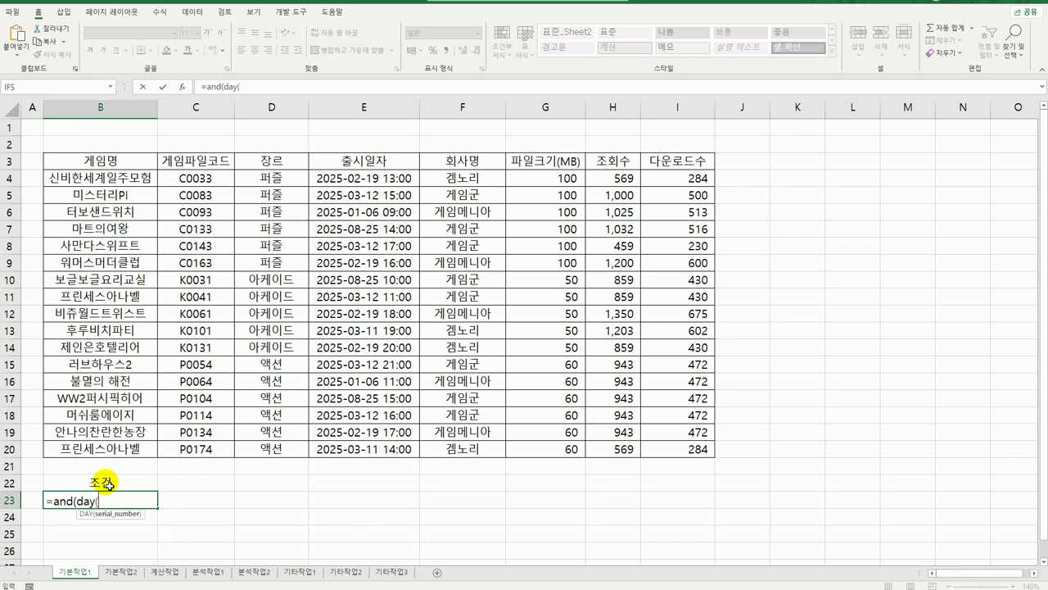
click(348, 180)
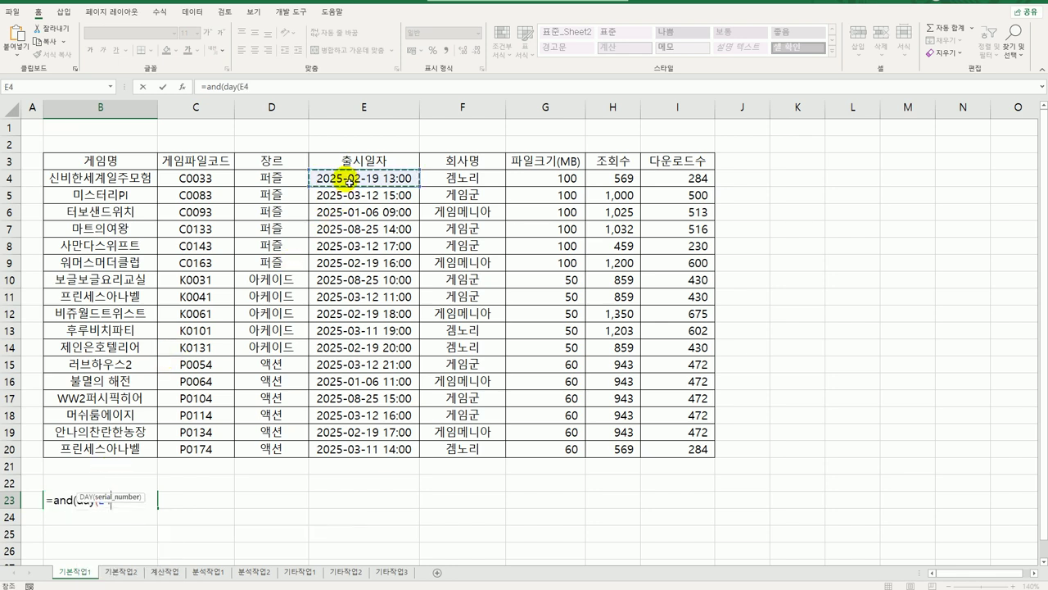
text())
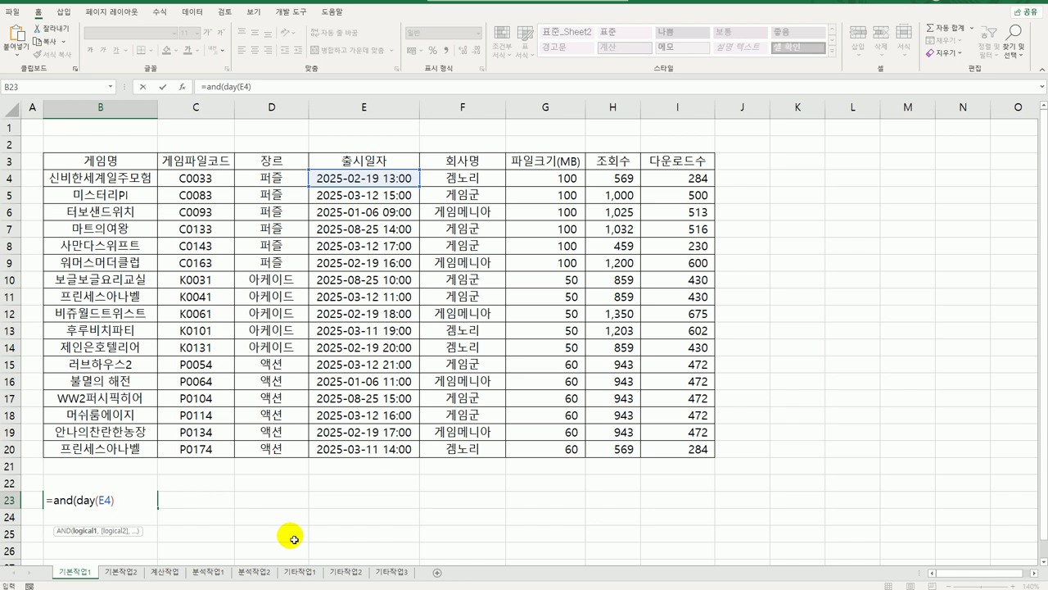
text(<=15,)
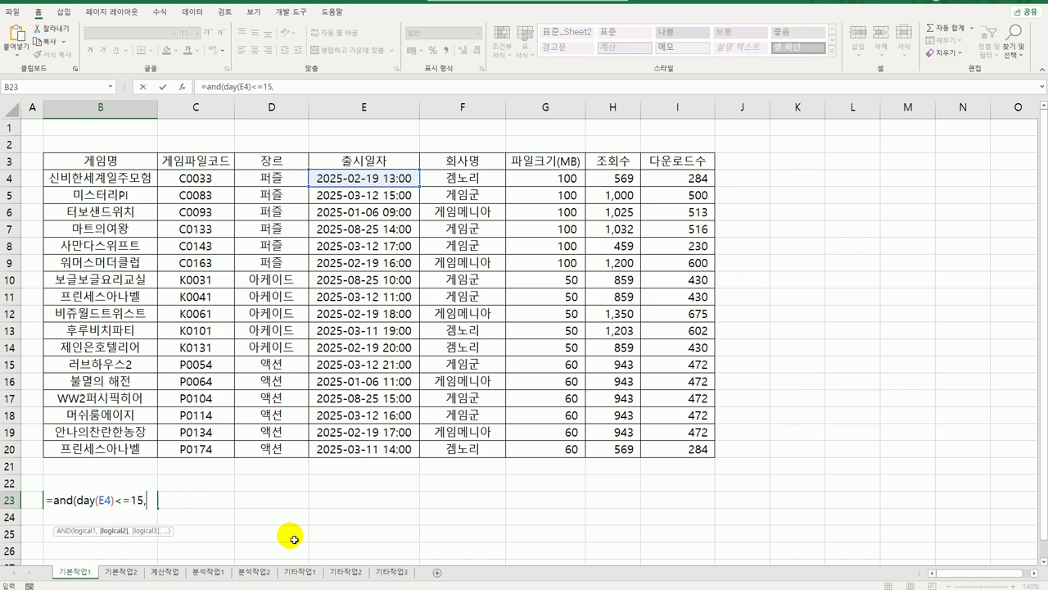
Complete the B23 formula with the conditions HOUR(E4)>=12 and HOUR(E4)<=18
text(hour)
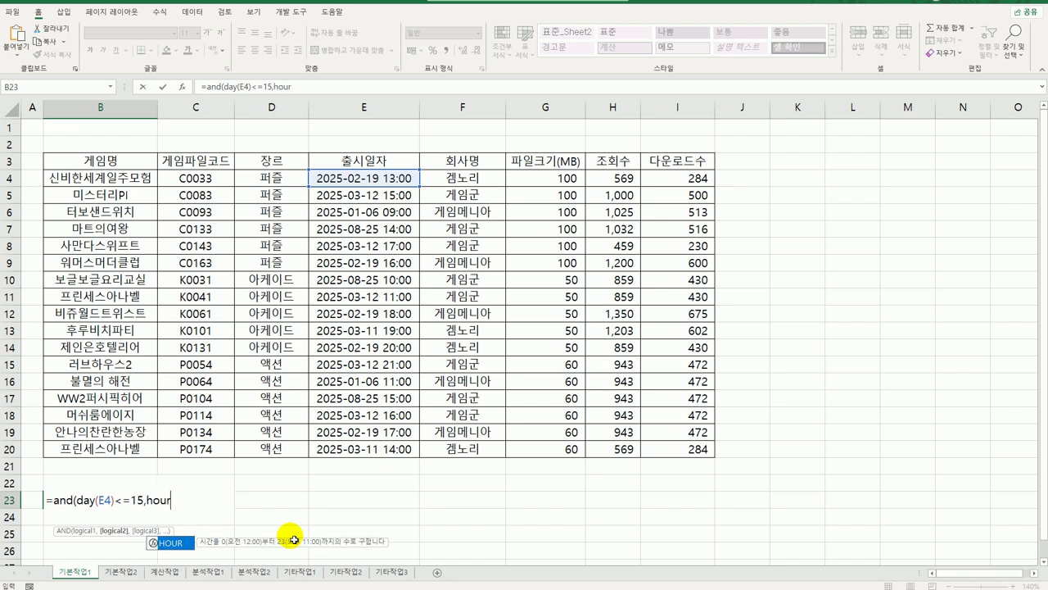
key(Tab)
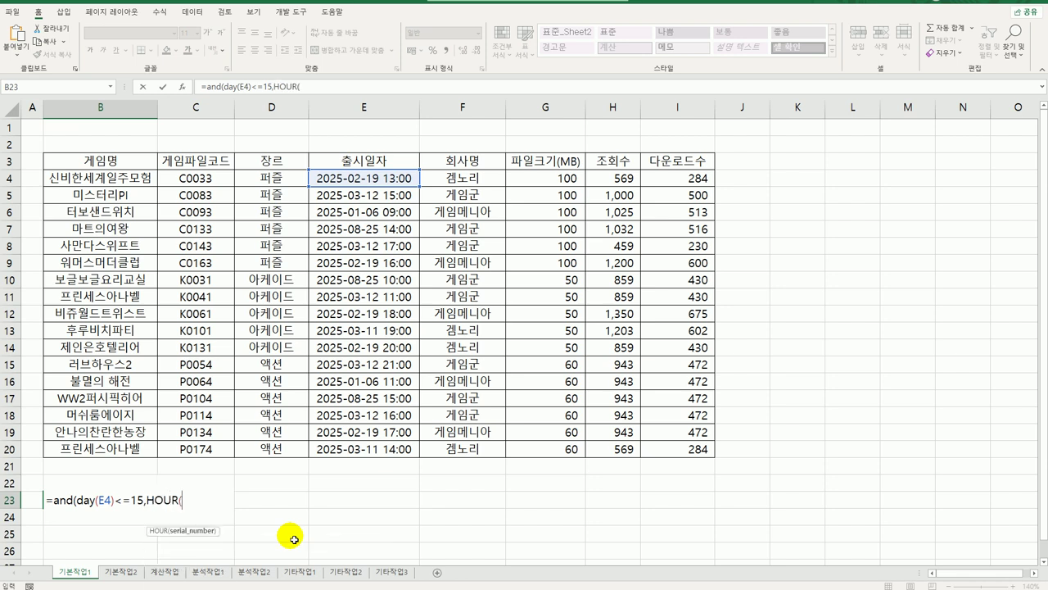
click(364, 178)
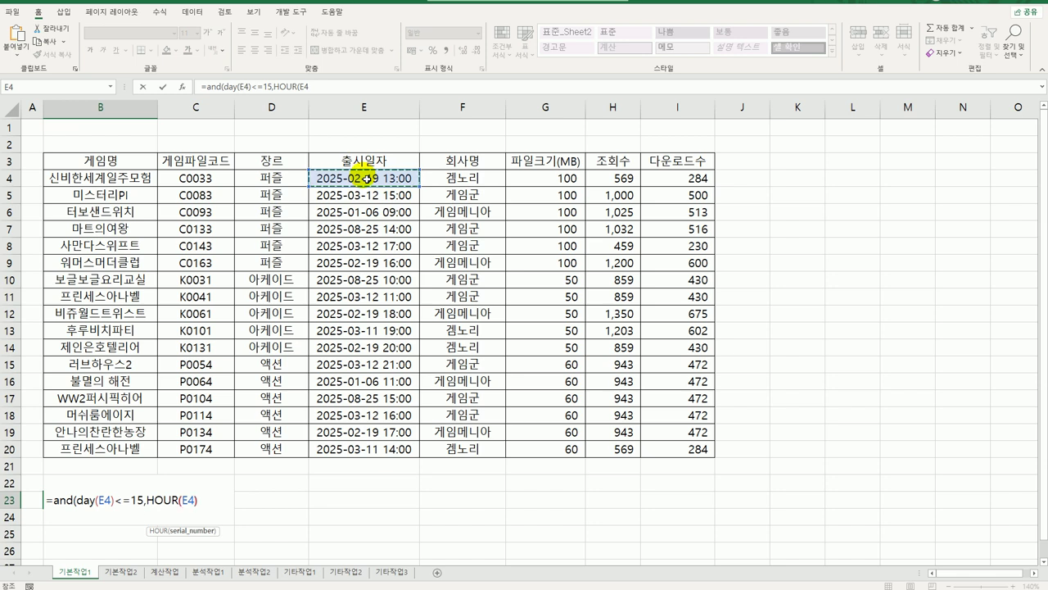
text()>=12,)
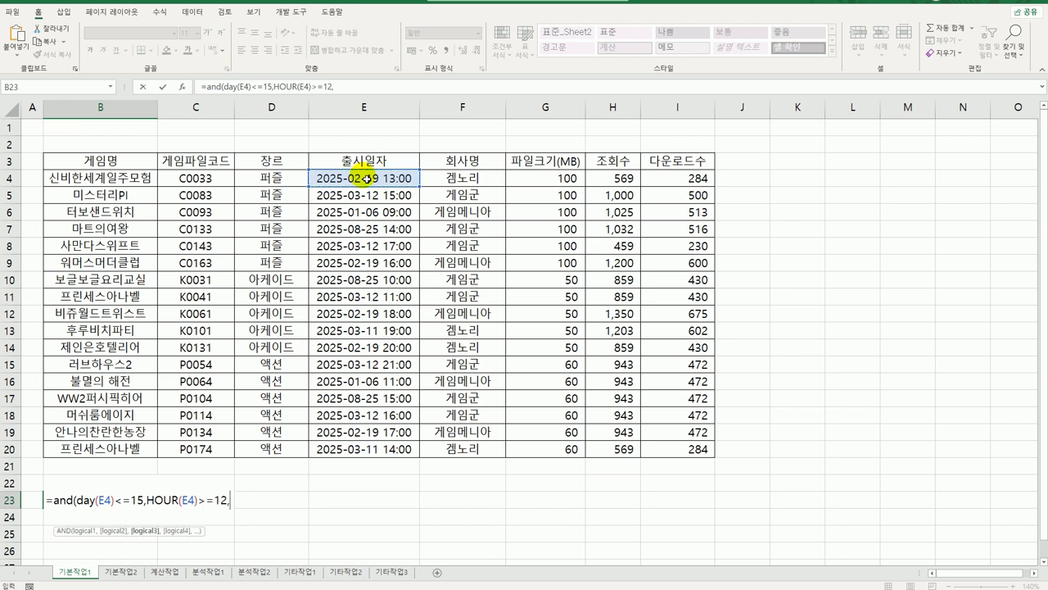
text(hou)
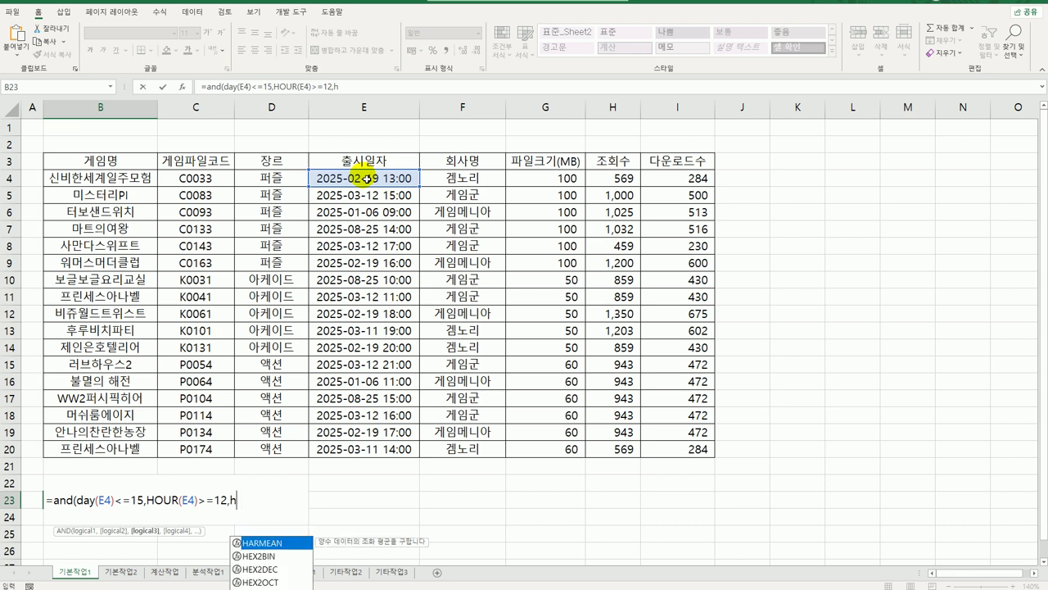
key(Tab)
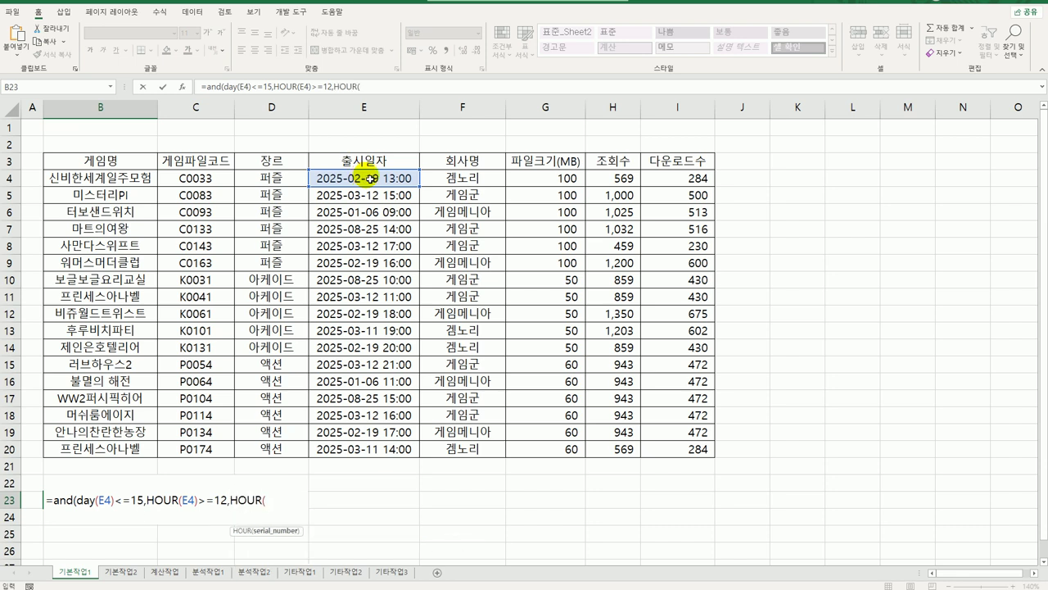
click(368, 181)
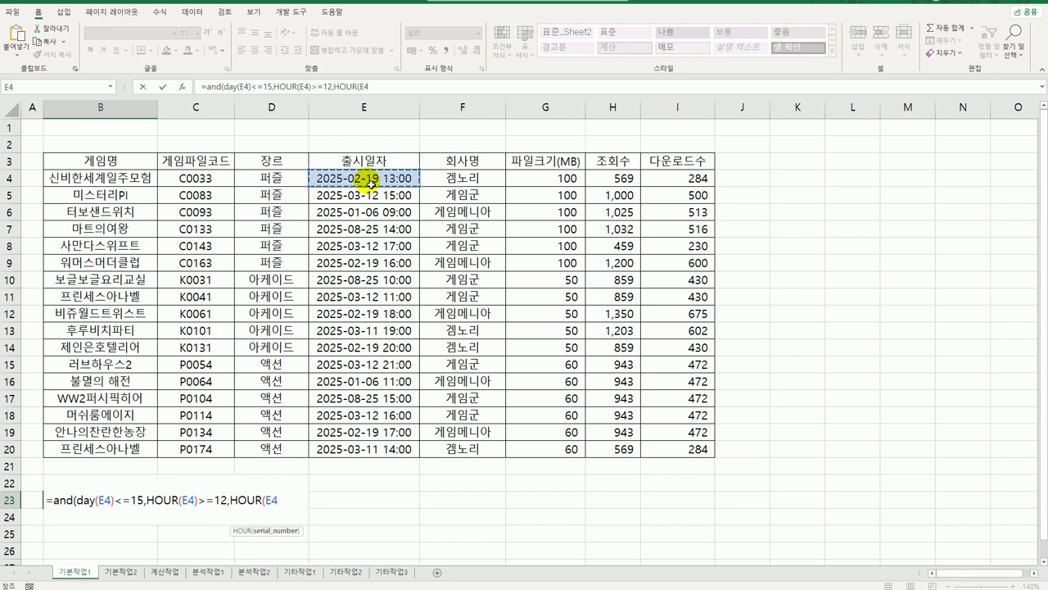
text())
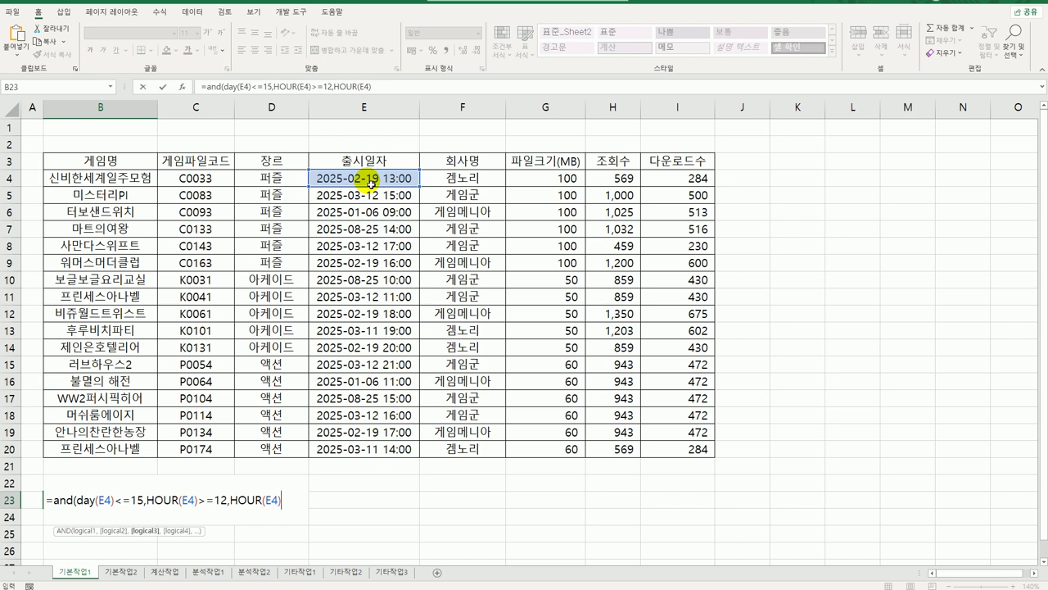
text(<=18)
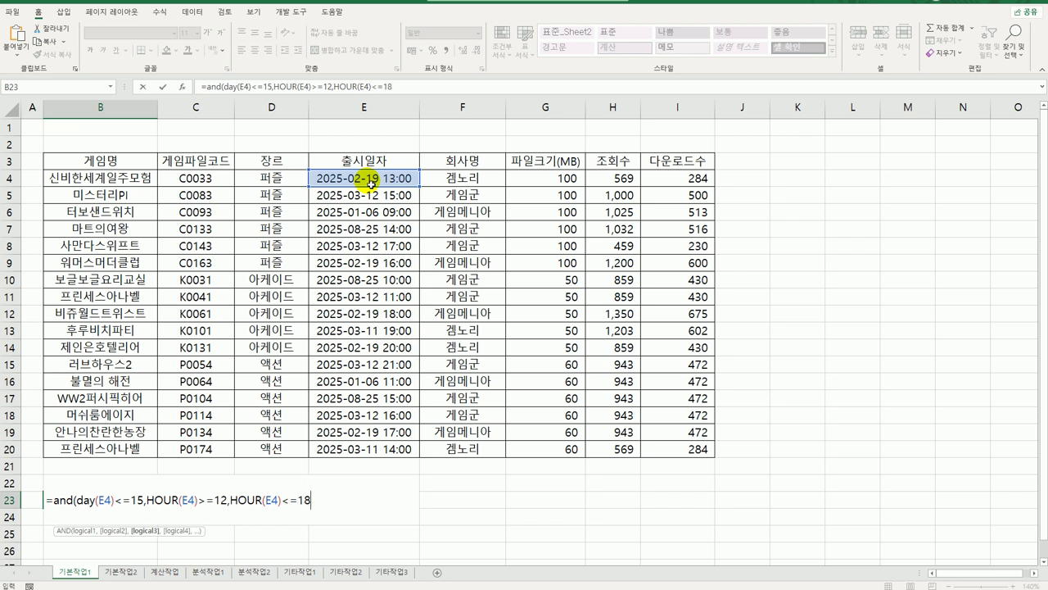
text())
key(Return)
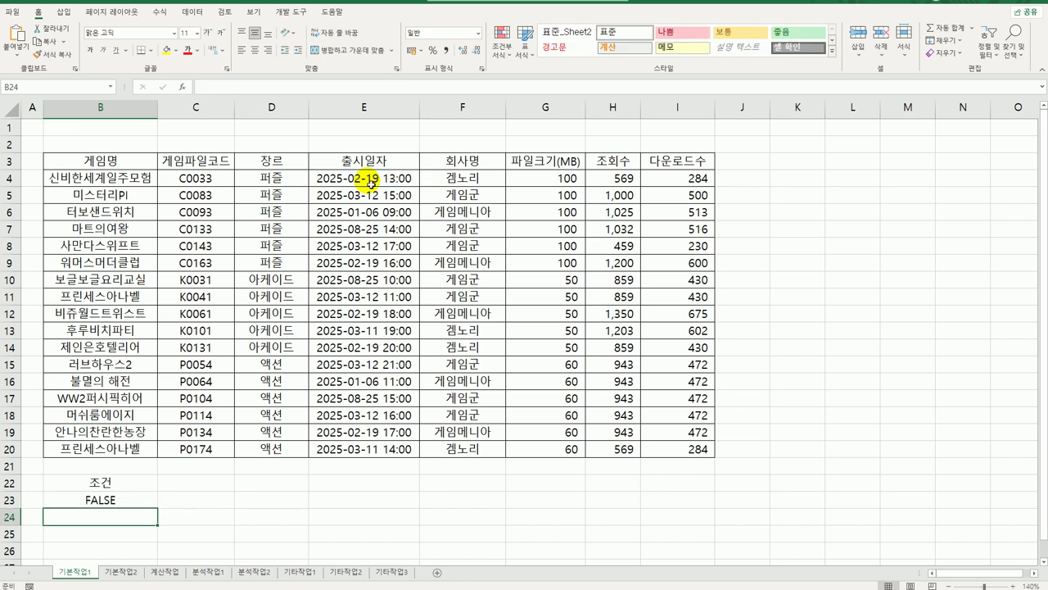
Copy the headers 게임파일코드, 장르, 회사명 and 다운로드수 from row 3 to the row starting at B27
click(191, 161)
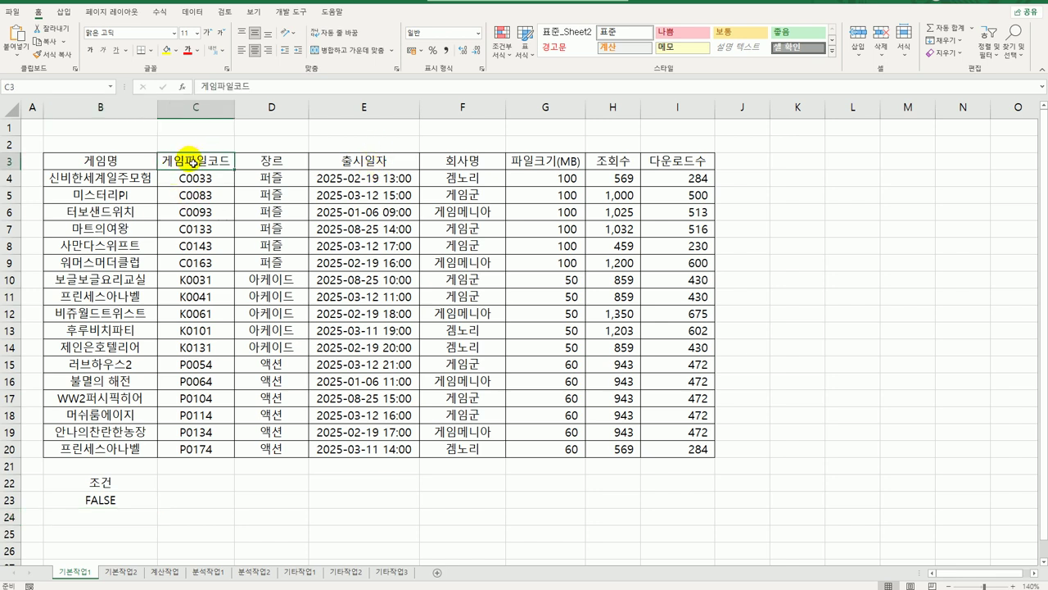
ctrl+click(261, 160)
ctrl+click(464, 163)
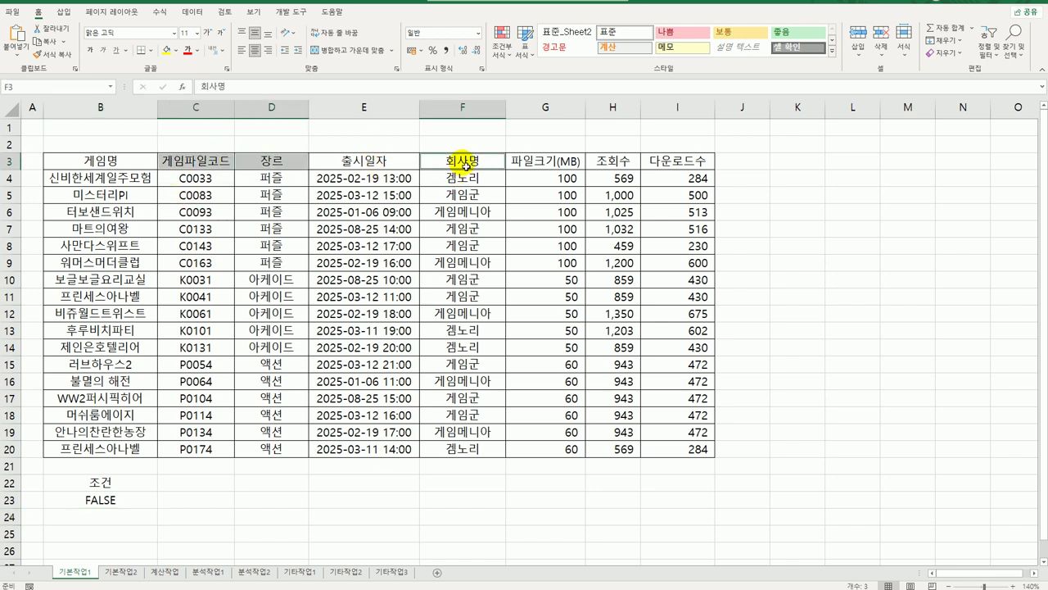
ctrl+click(678, 164)
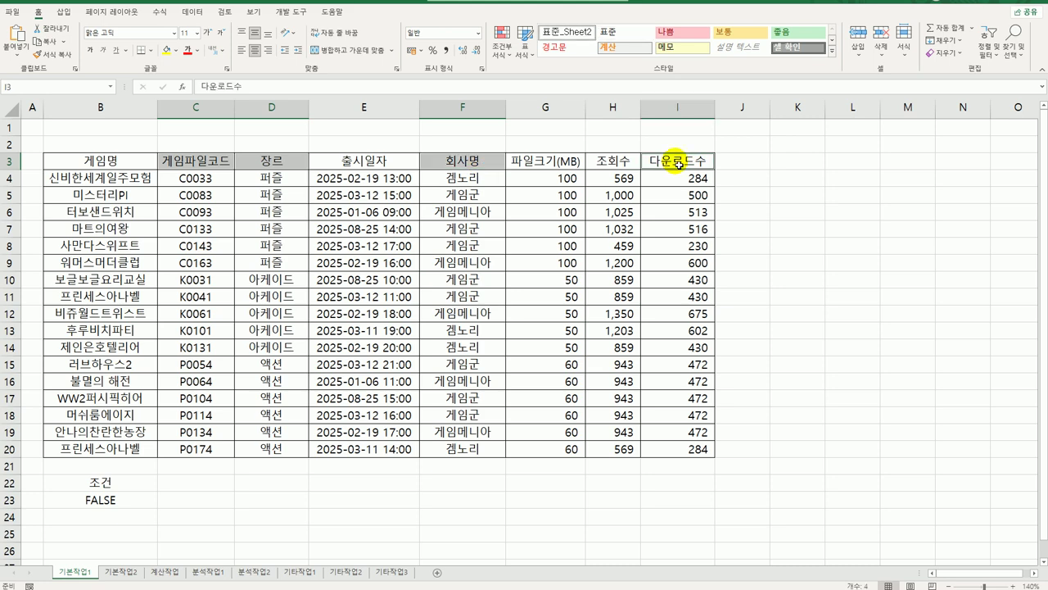
key(ctrl+c)
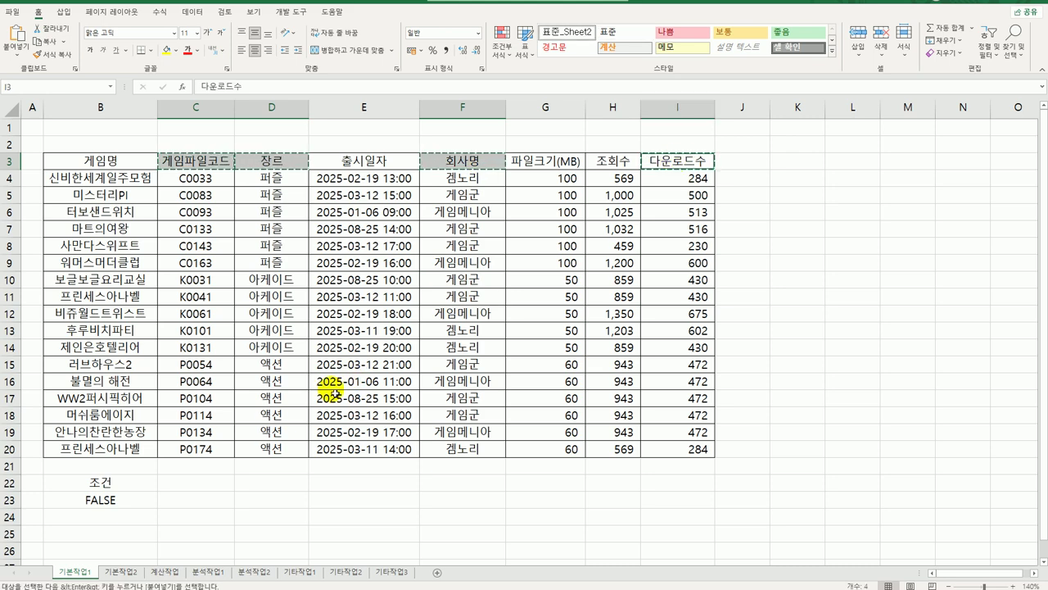
scroll(135, 524, down, 3)
click(112, 421)
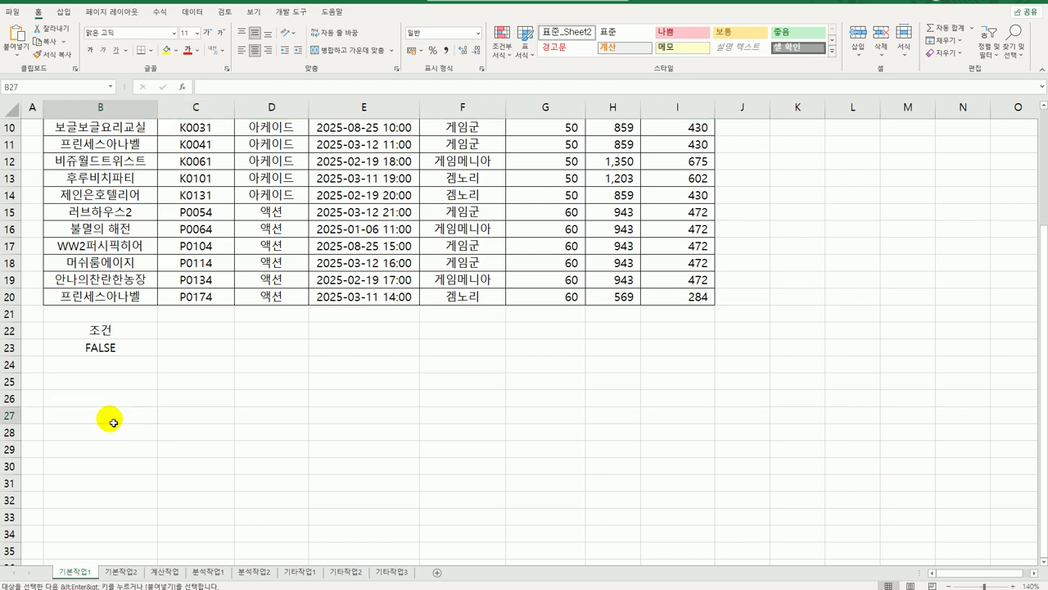
key(ctrl+v)
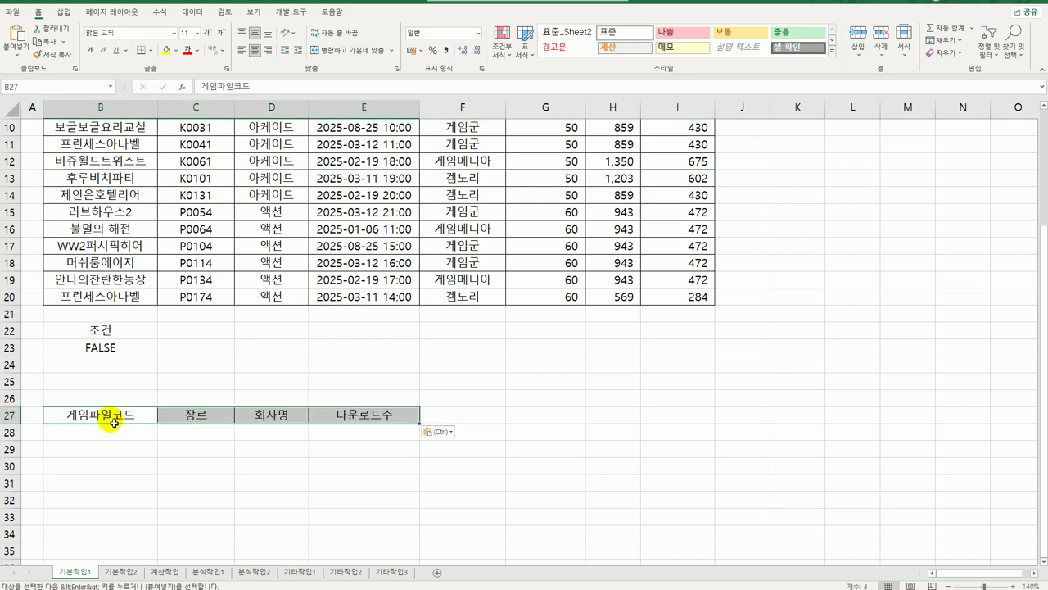
Start an Advanced Filter on the game table B3:I20 with B22:B23 as the criteria range
scroll(182, 246, up, 3)
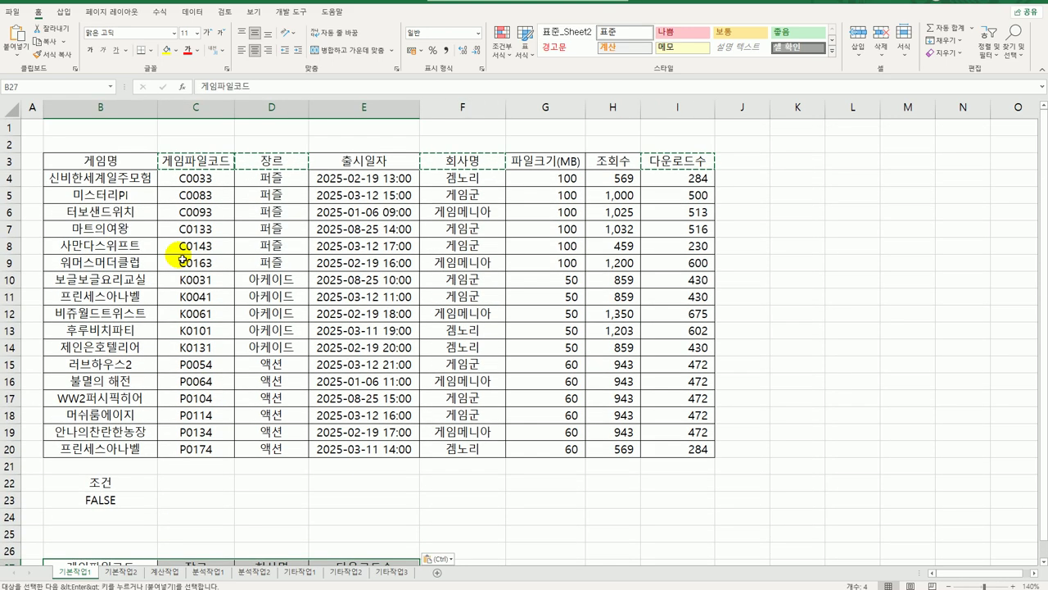
click(182, 259)
click(192, 12)
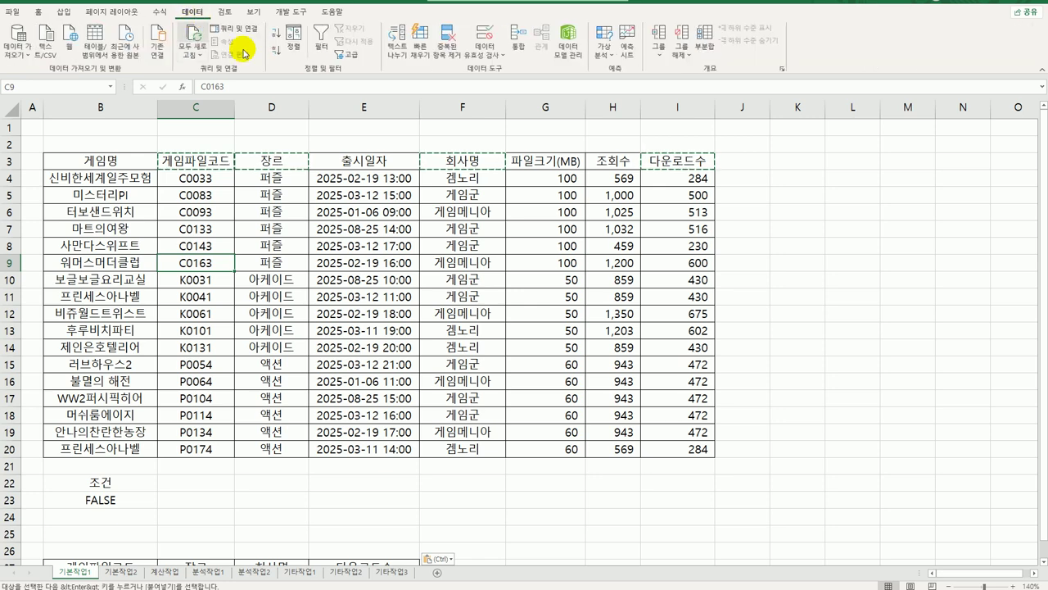
click(353, 56)
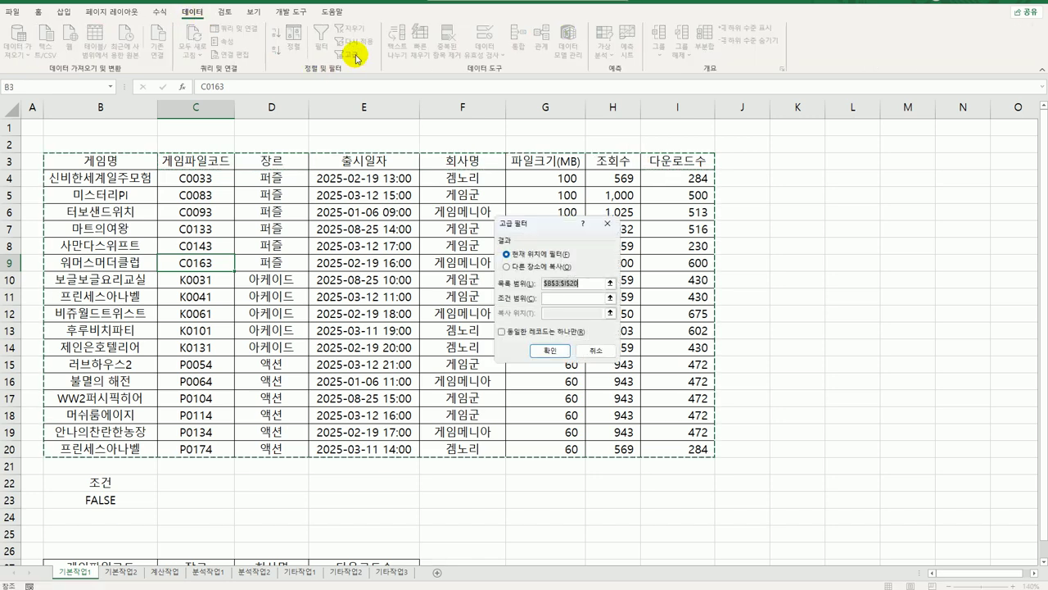
click(576, 300)
scroll(483, 250, down, 3)
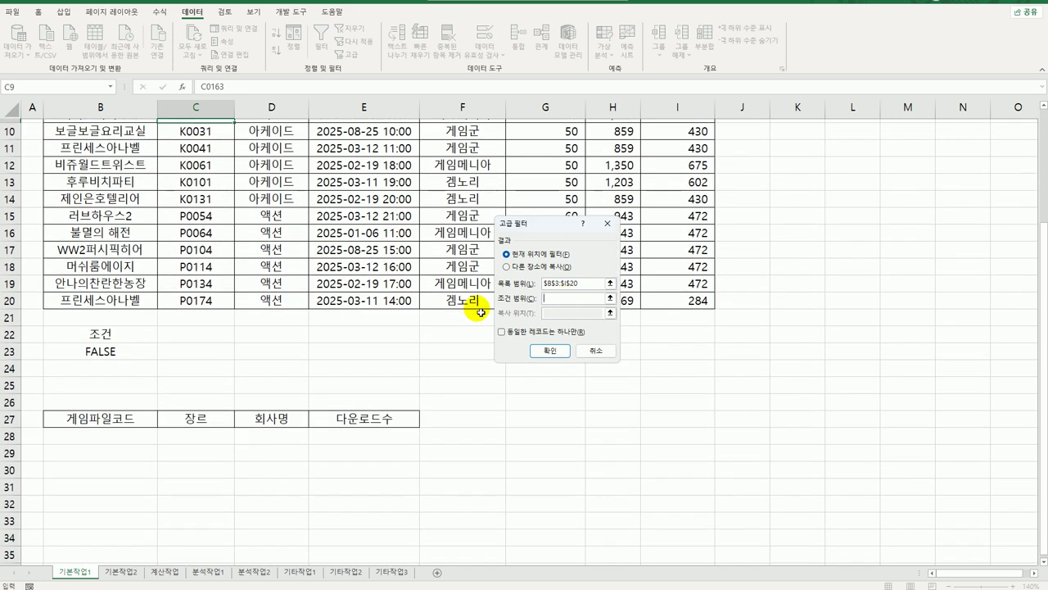
drag(113, 330, 109, 356)
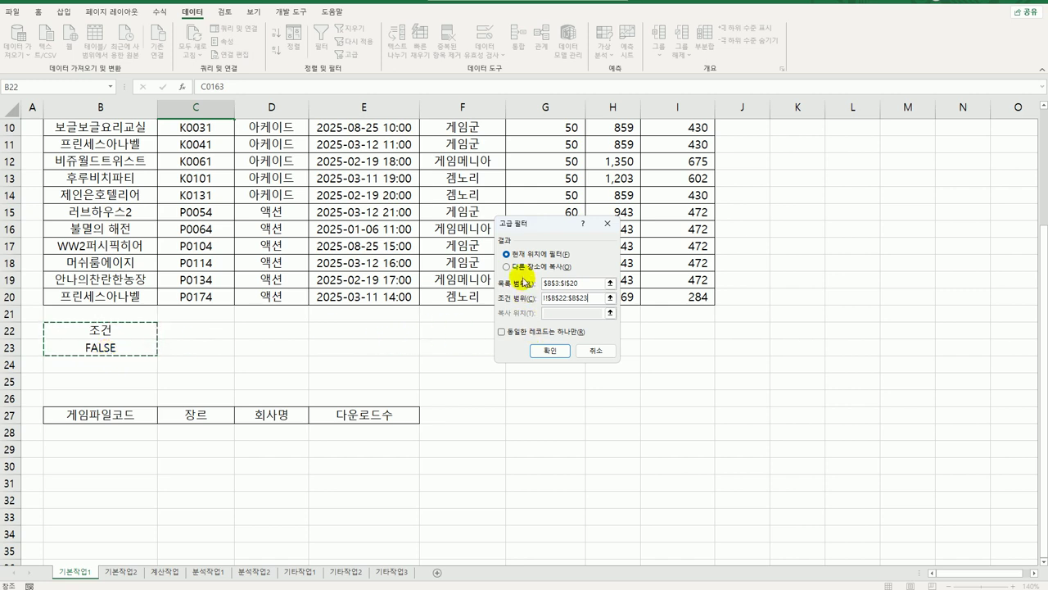
Set the filter to copy its results to another location, the headers in B27:E27, and run it
click(529, 266)
click(564, 313)
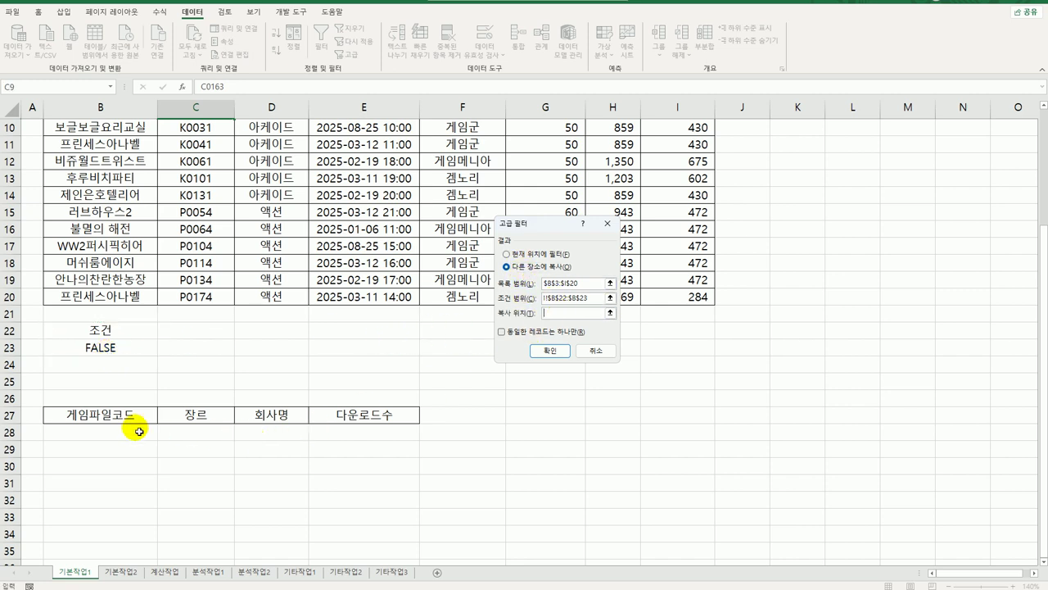
drag(92, 418, 352, 421)
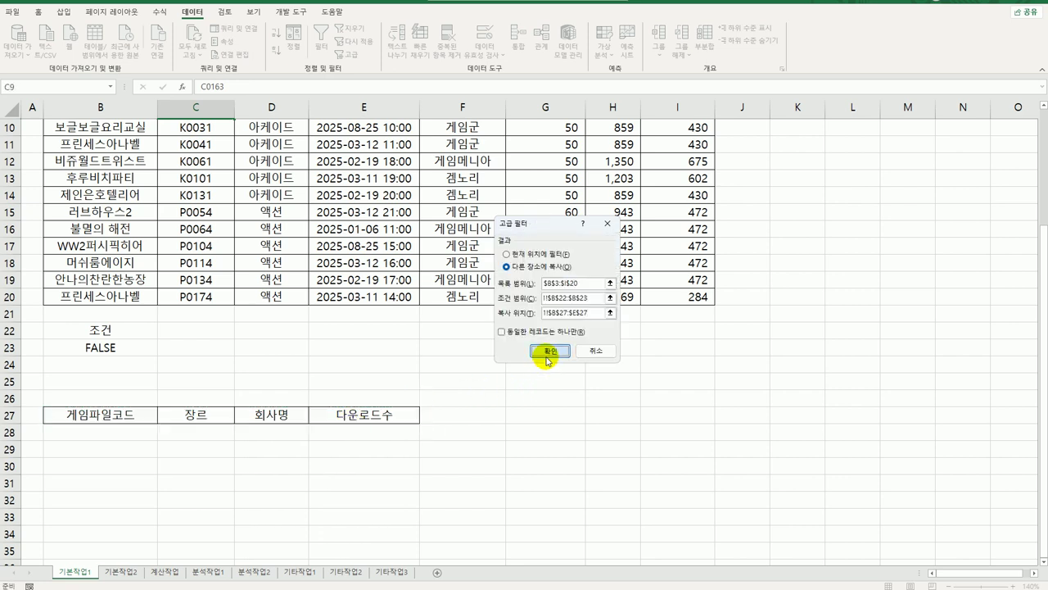
click(548, 352)
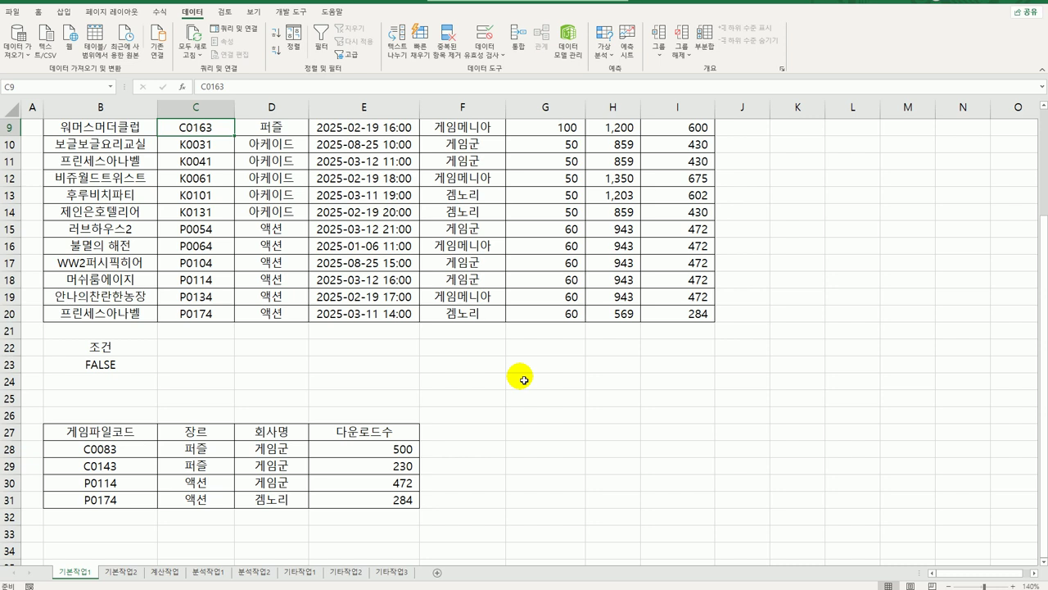
scroll(483, 373, up, 3)
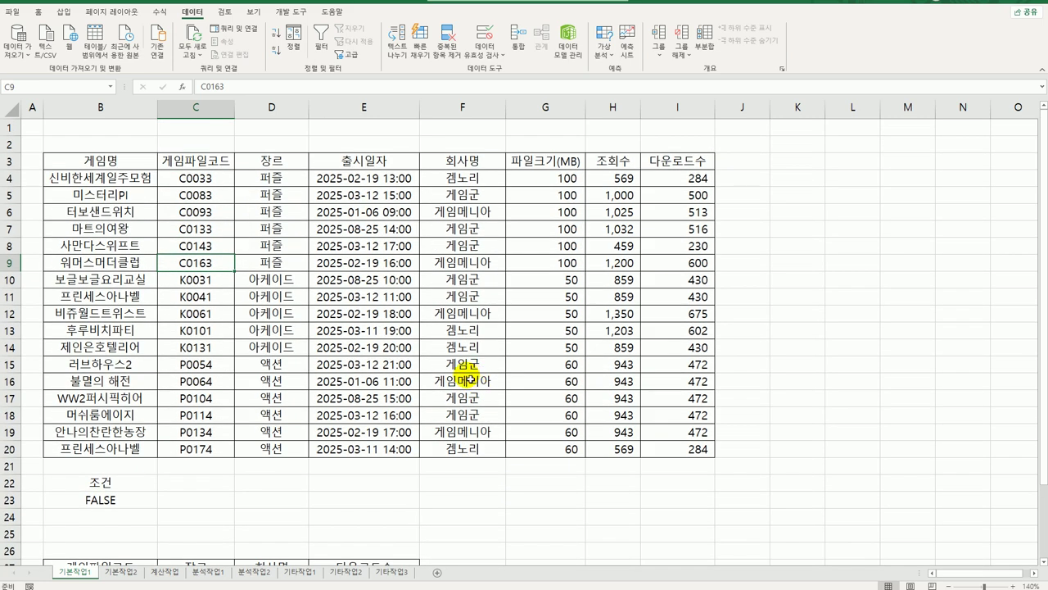
Start a new formula-based conditional formatting rule for the game data in B4:I20
drag(154, 181, 673, 449)
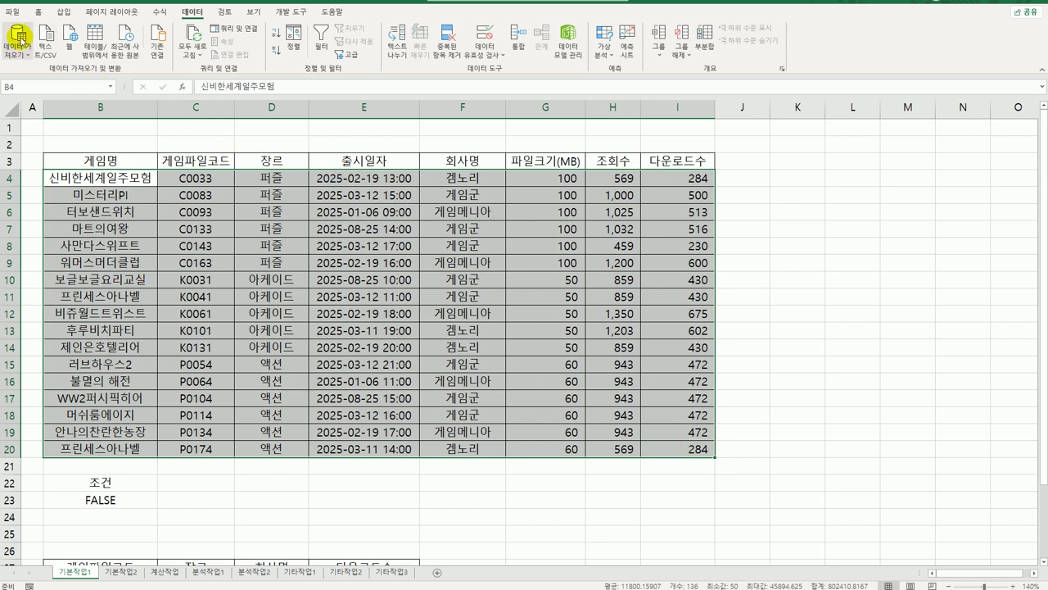
click(37, 12)
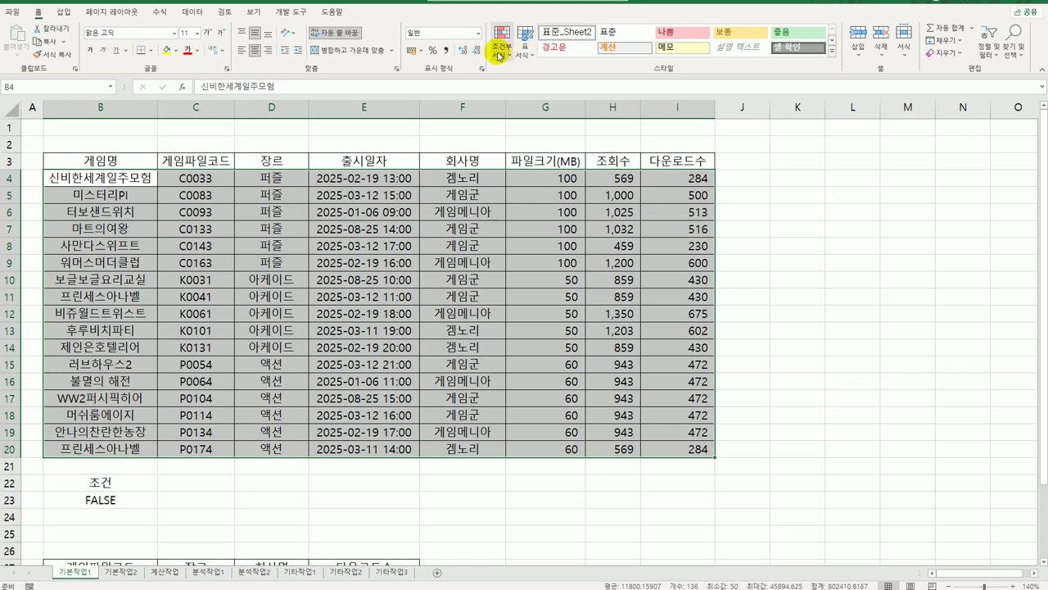
click(499, 44)
click(525, 205)
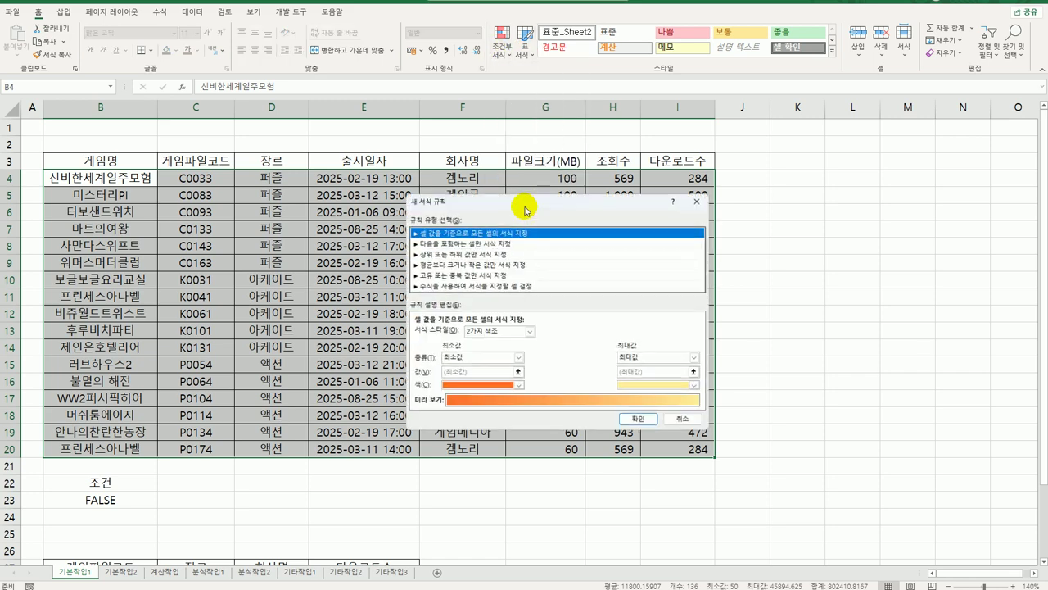
click(481, 286)
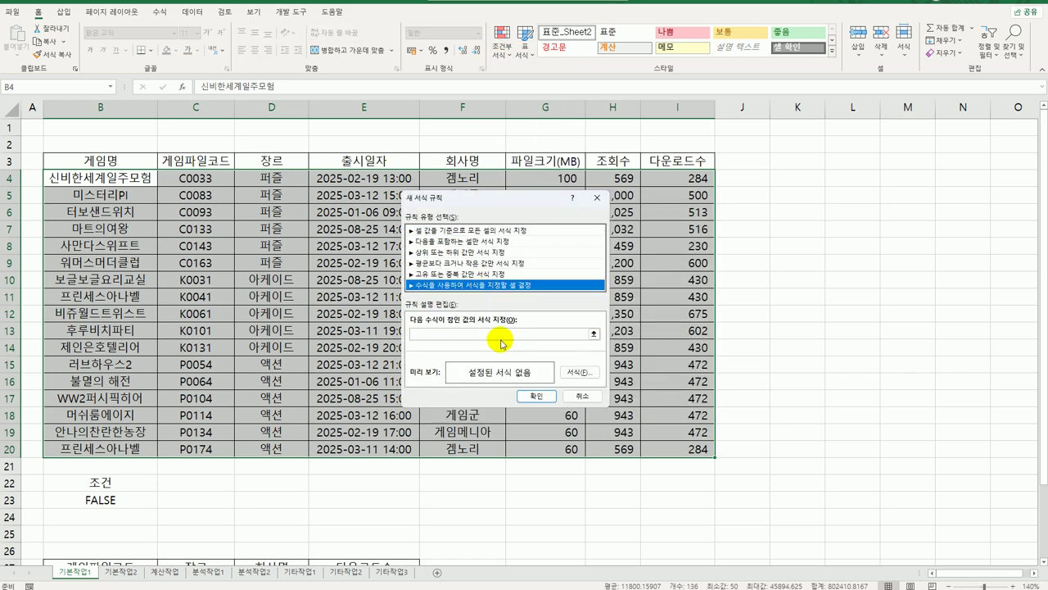
click(501, 334)
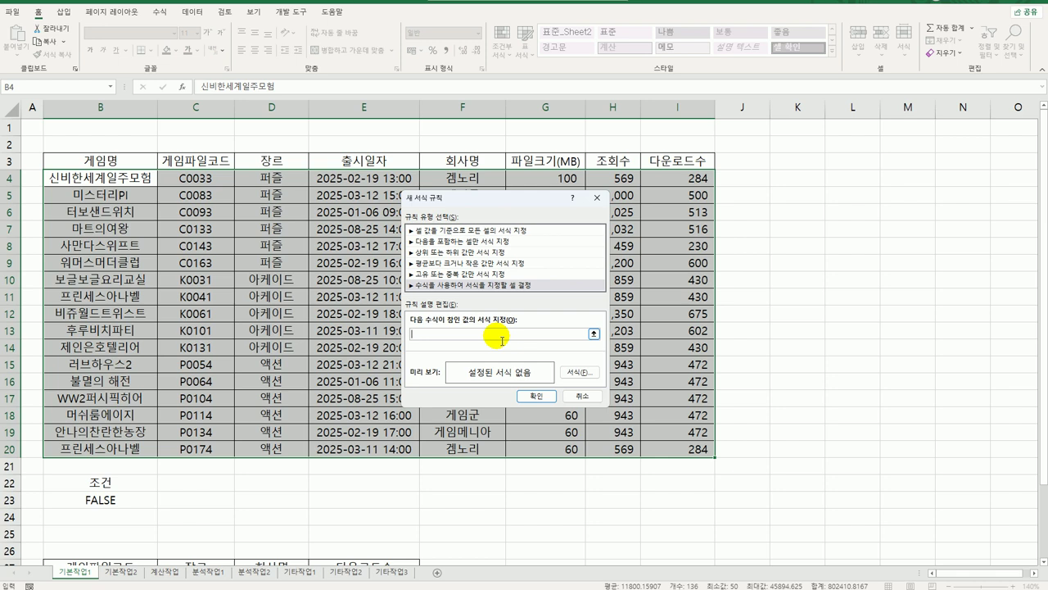
Enter the rule formula =MOD(MONTH($E4),2)<>0 to match rows with an odd release month
text(=mod(month()
click(371, 183)
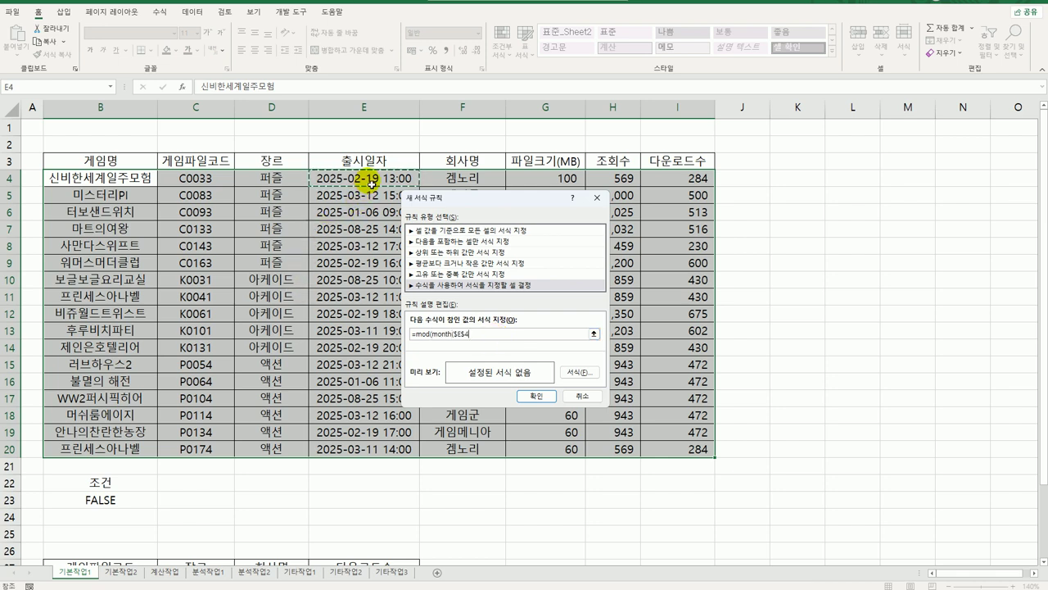
key(F4)
key(F4)
text())
text(,2)
text()=0)
key(BackSpace)
text(1)
key(BackSpace)
key(BackSpace)
text(<>0)
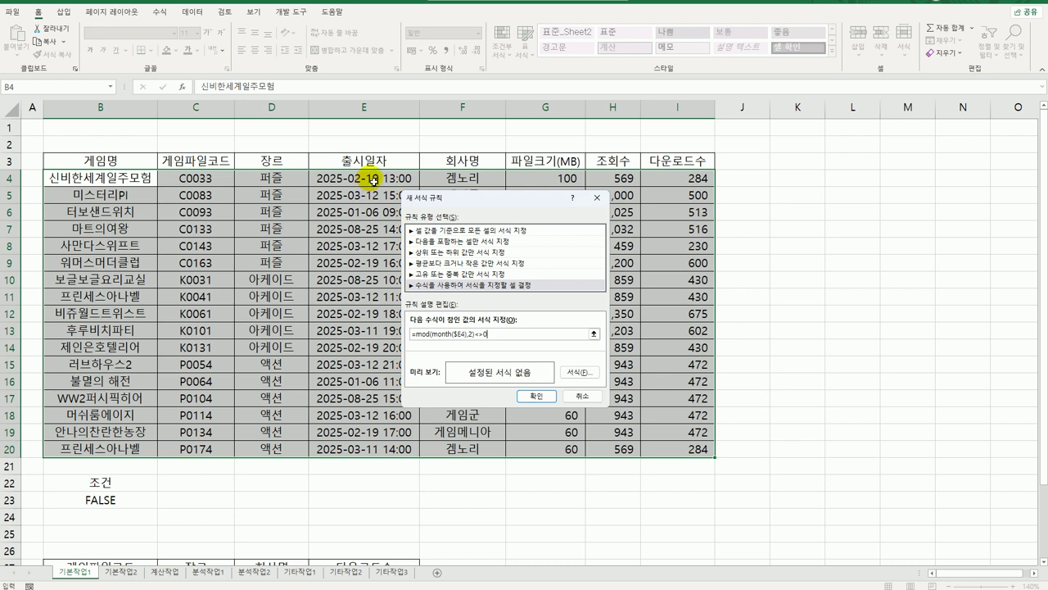
Format matching rows in italic (기울임꼴) with the standard red font color, apply the rule, and check the release dates of the formatted rows
click(578, 372)
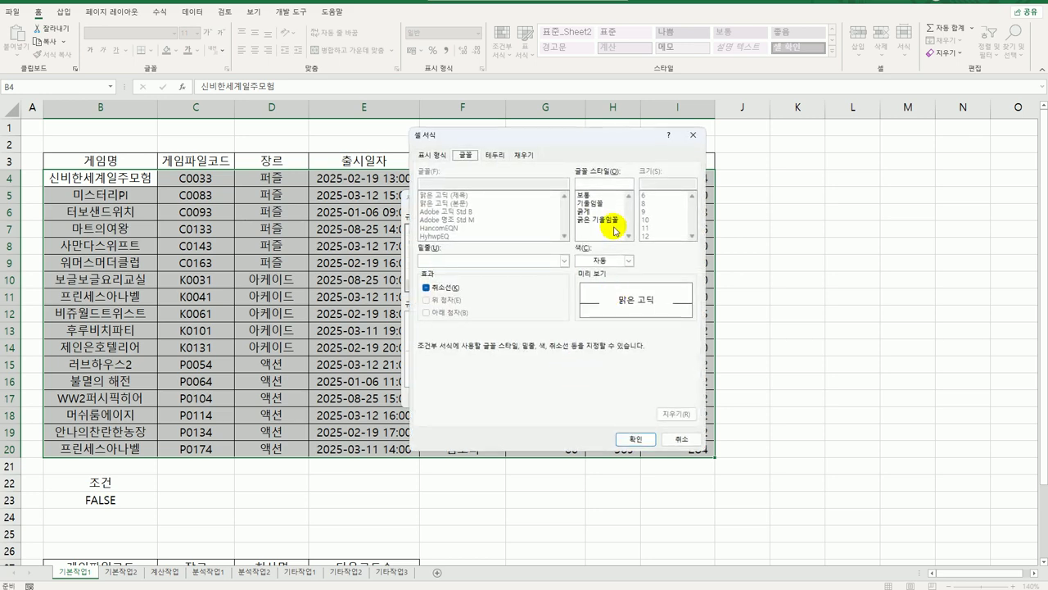
click(610, 204)
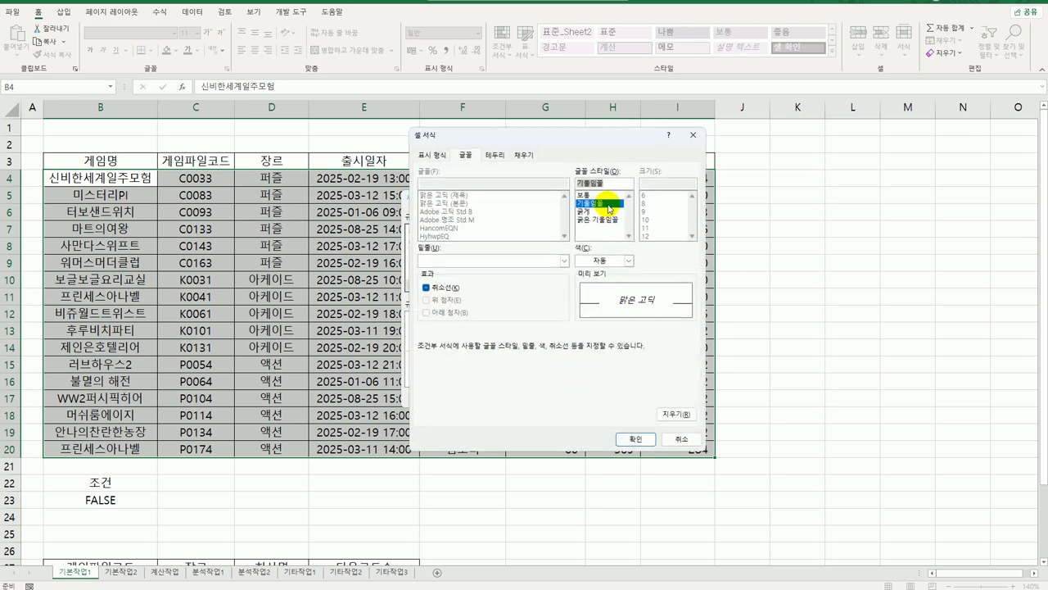
click(629, 260)
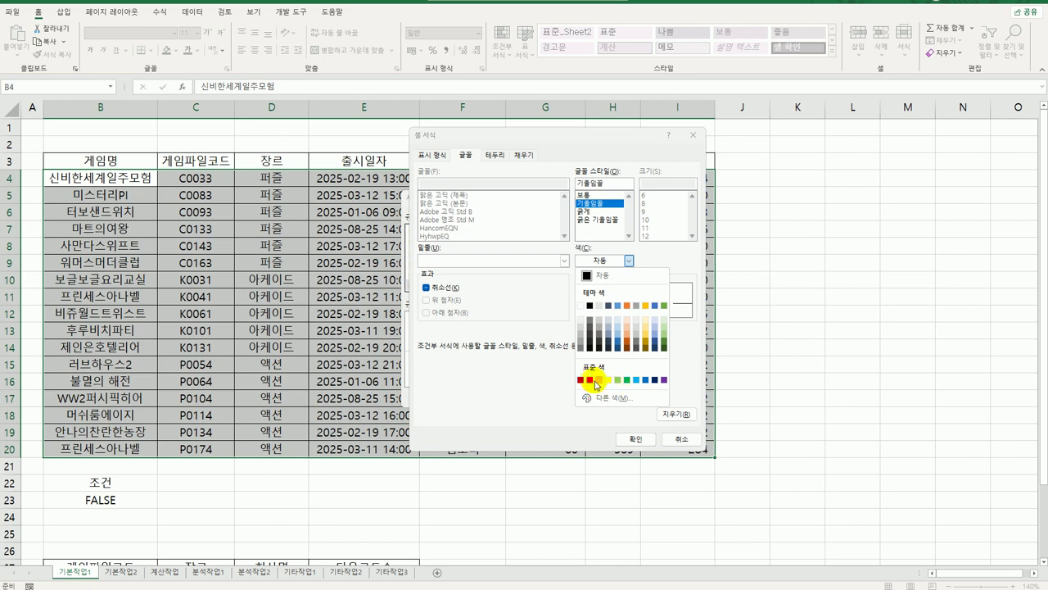
click(589, 379)
click(632, 439)
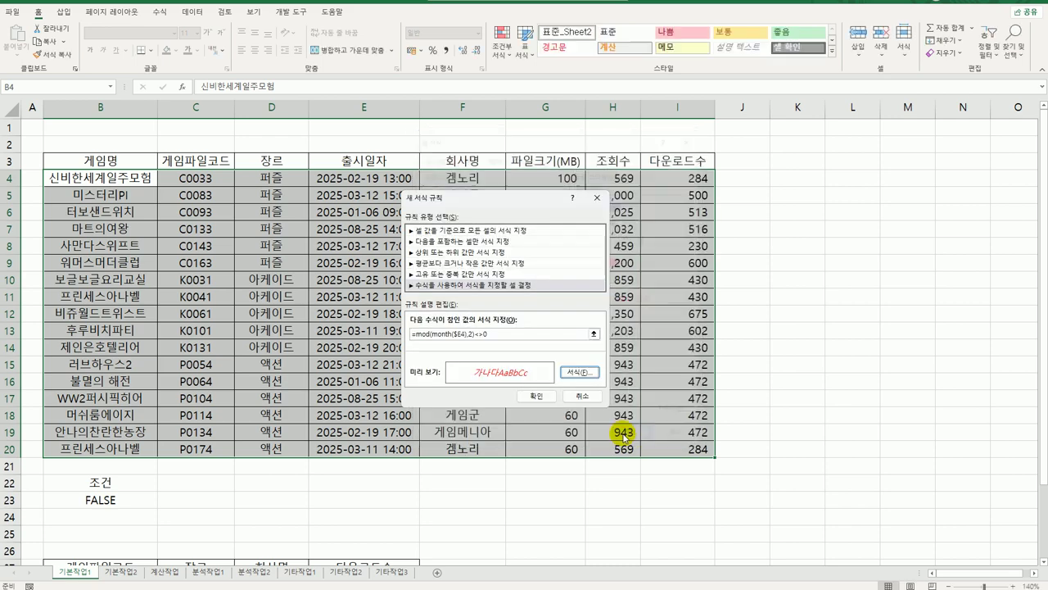
click(536, 395)
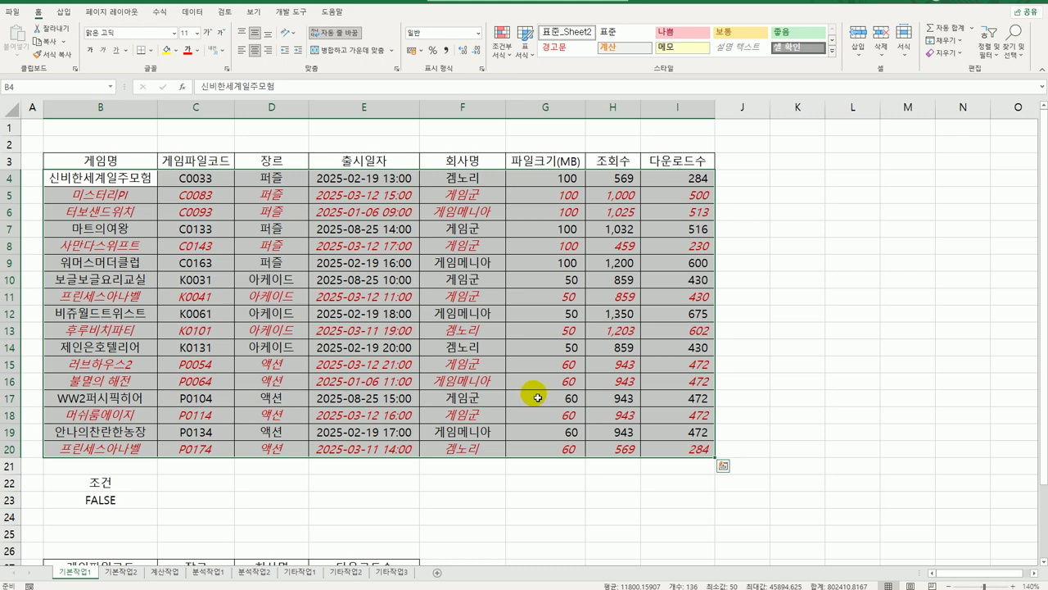
click(361, 199)
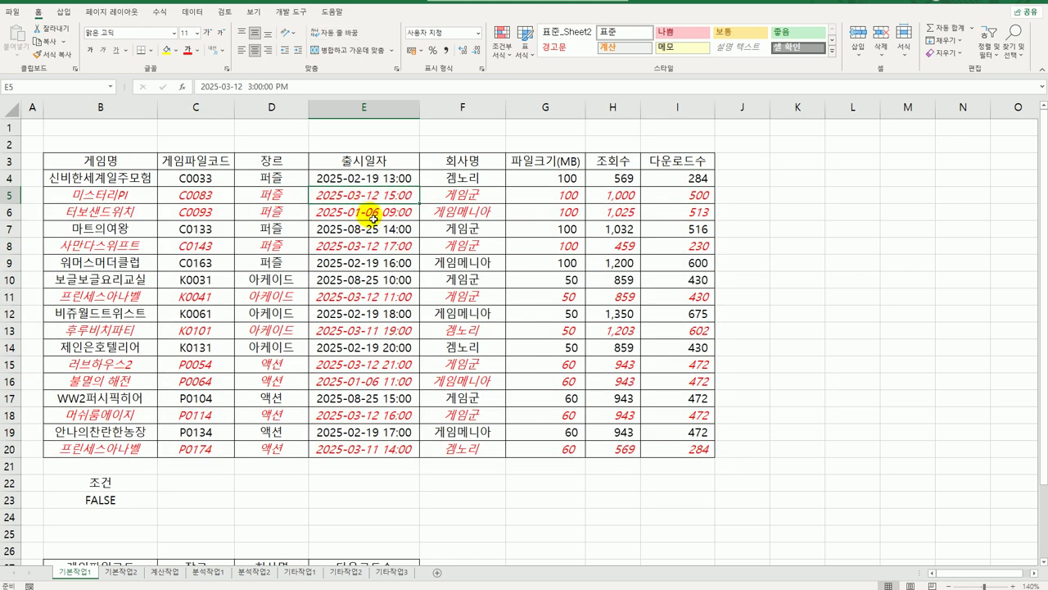
click(363, 214)
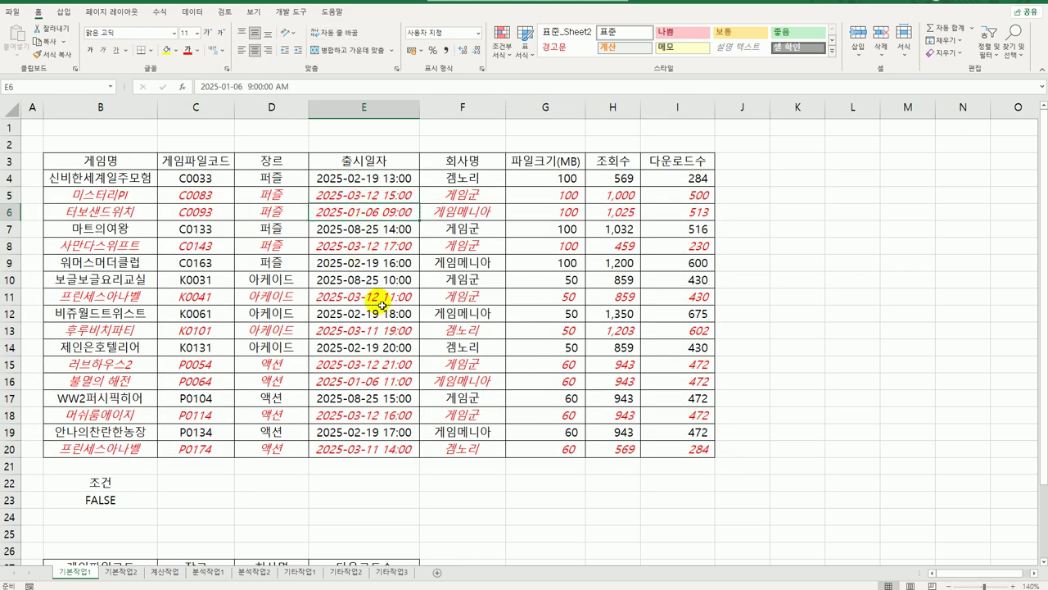
click(390, 447)
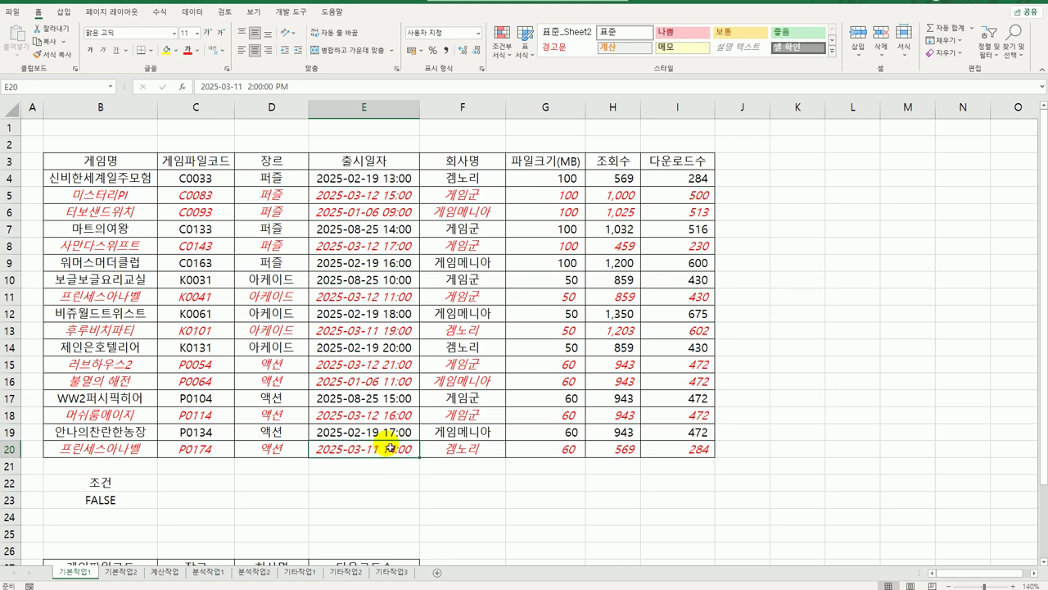
On the 기본작업2 sheet, set the game table B3:I20 as the print area
click(123, 571)
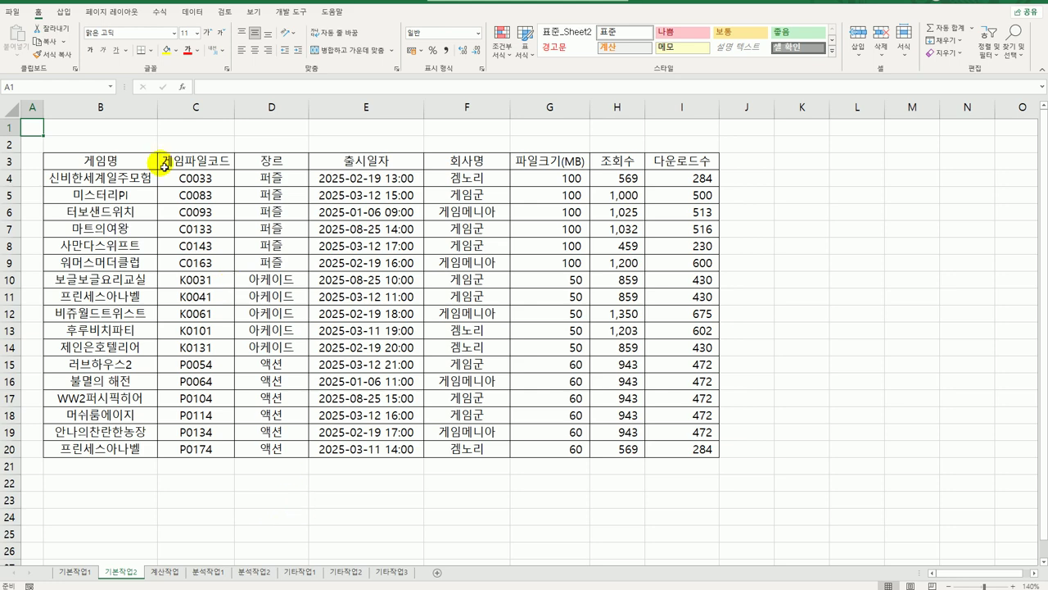
drag(157, 166, 673, 457)
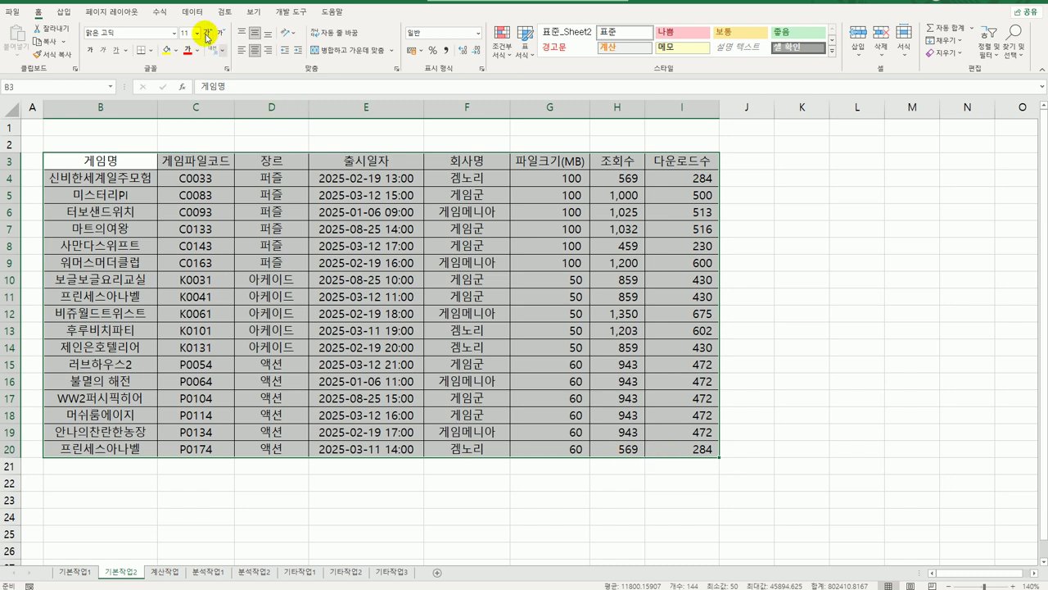
click(113, 14)
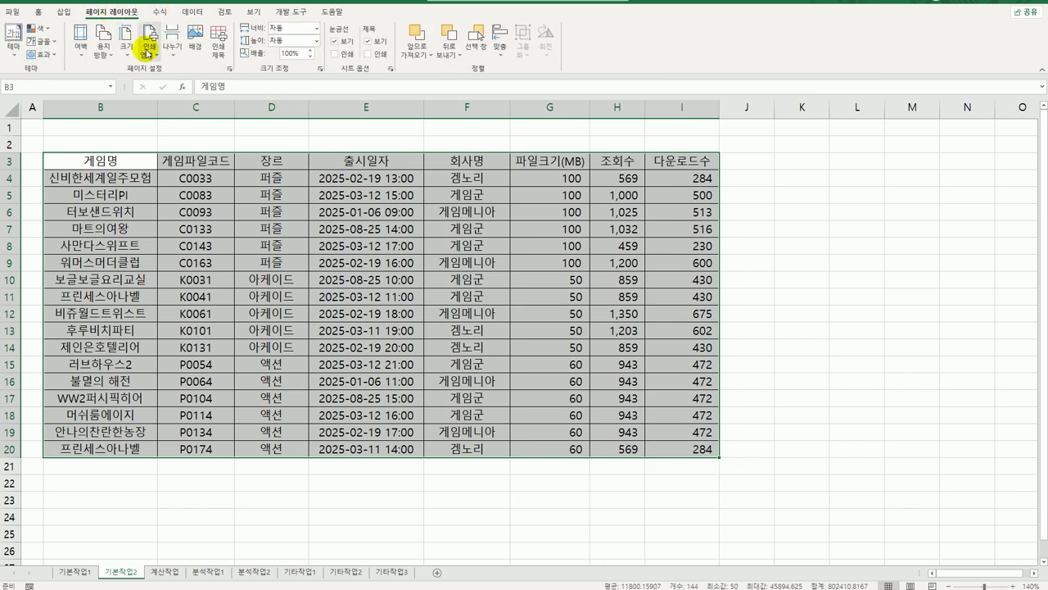
click(149, 51)
click(168, 70)
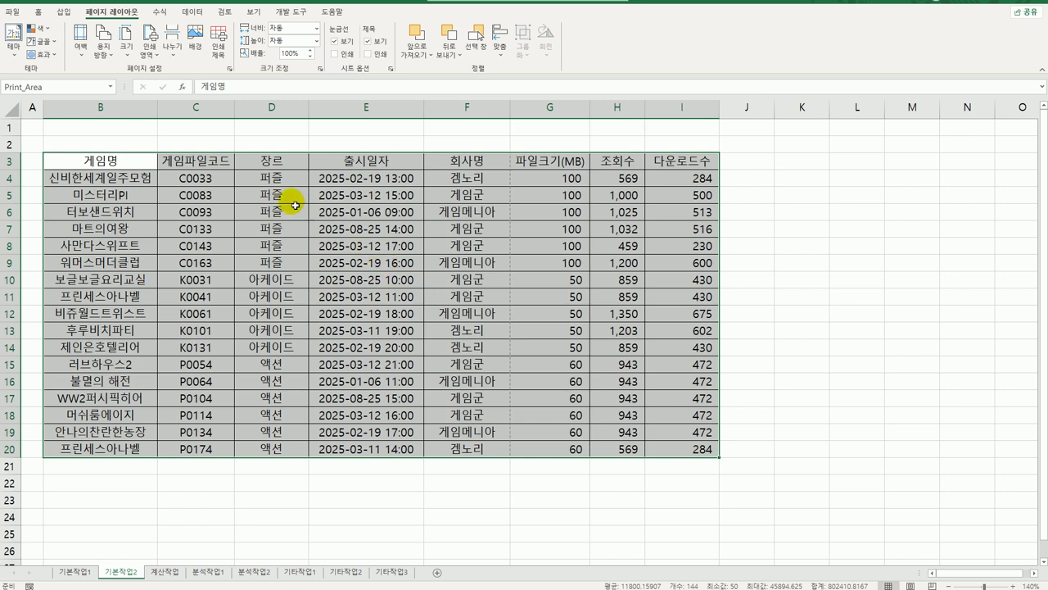
Set the page orientation to landscape and center the printout on the page both horizontally and vertically
click(105, 56)
click(119, 100)
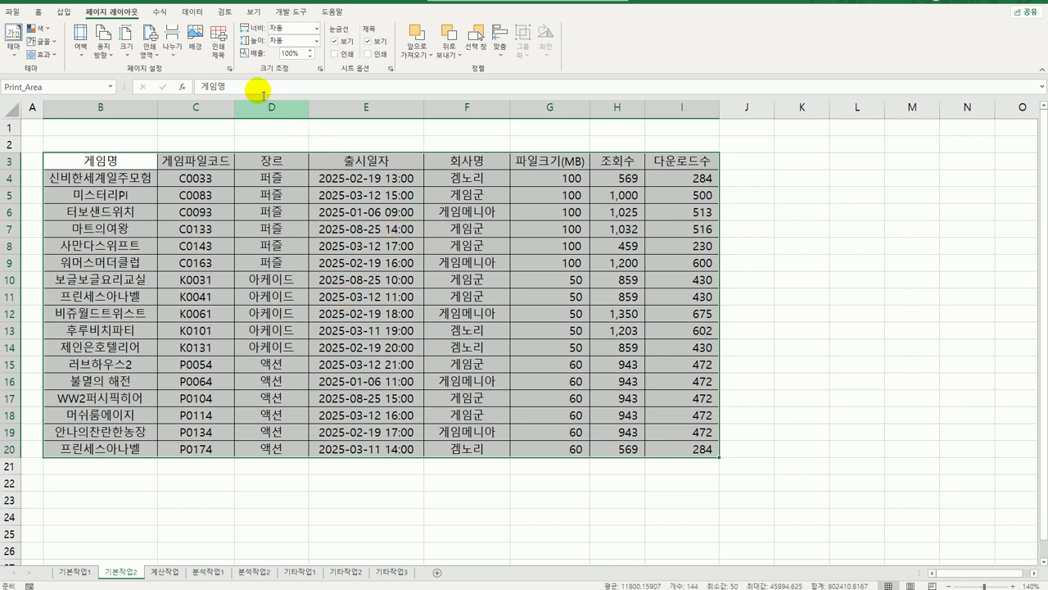
click(426, 162)
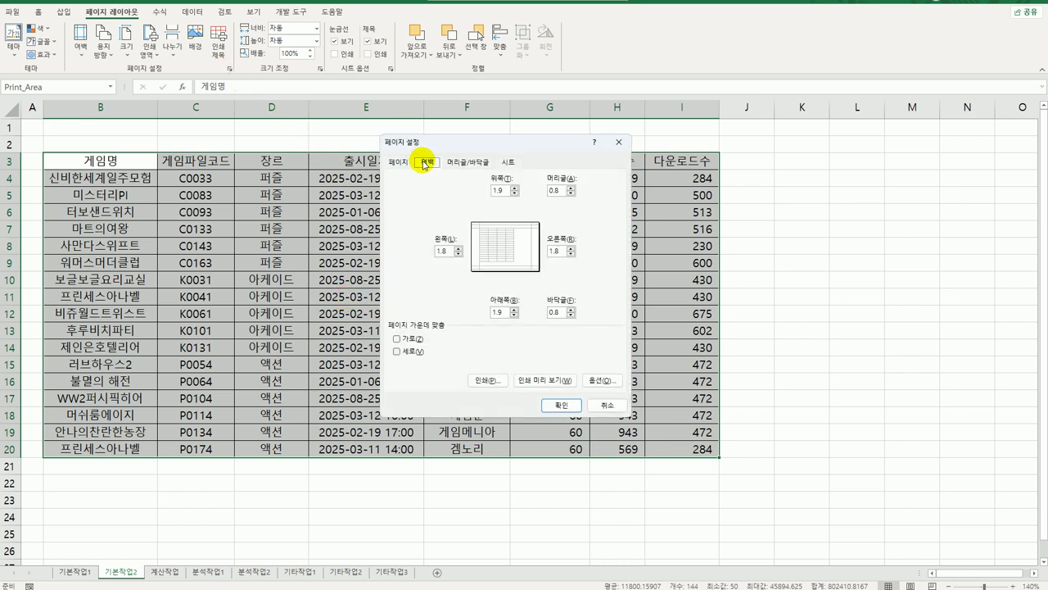
click(414, 341)
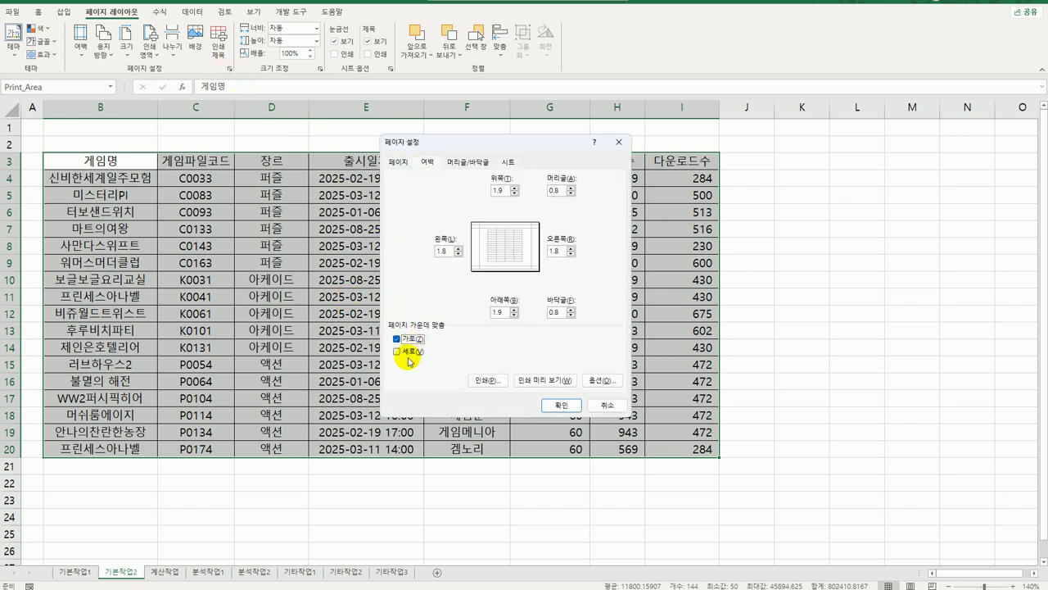
click(413, 352)
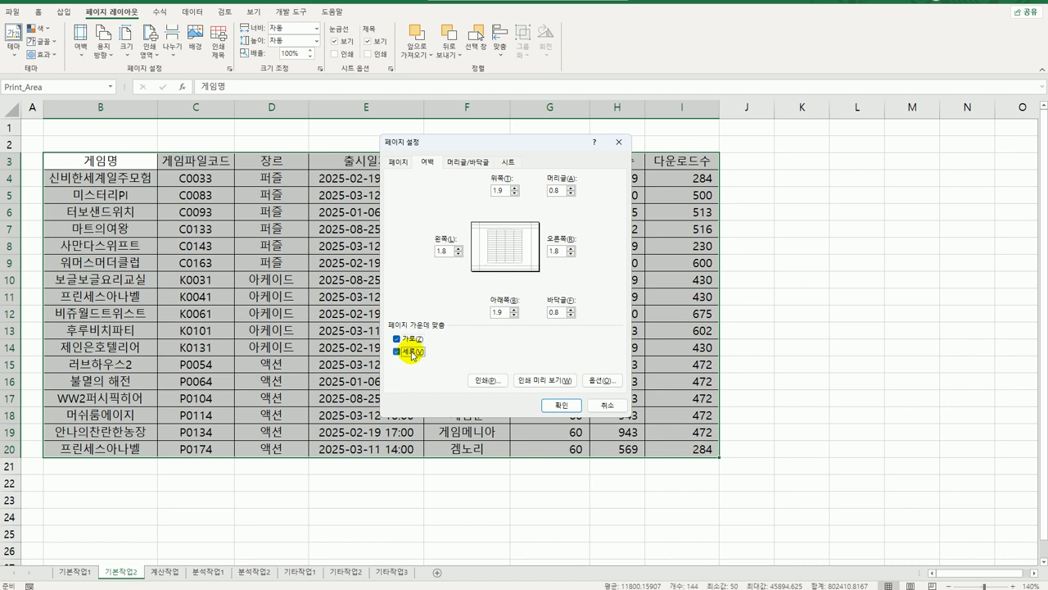
Add a custom footer with "총 &[전체 페이지 수] 페이지" in the center section and apply the page setup
click(467, 161)
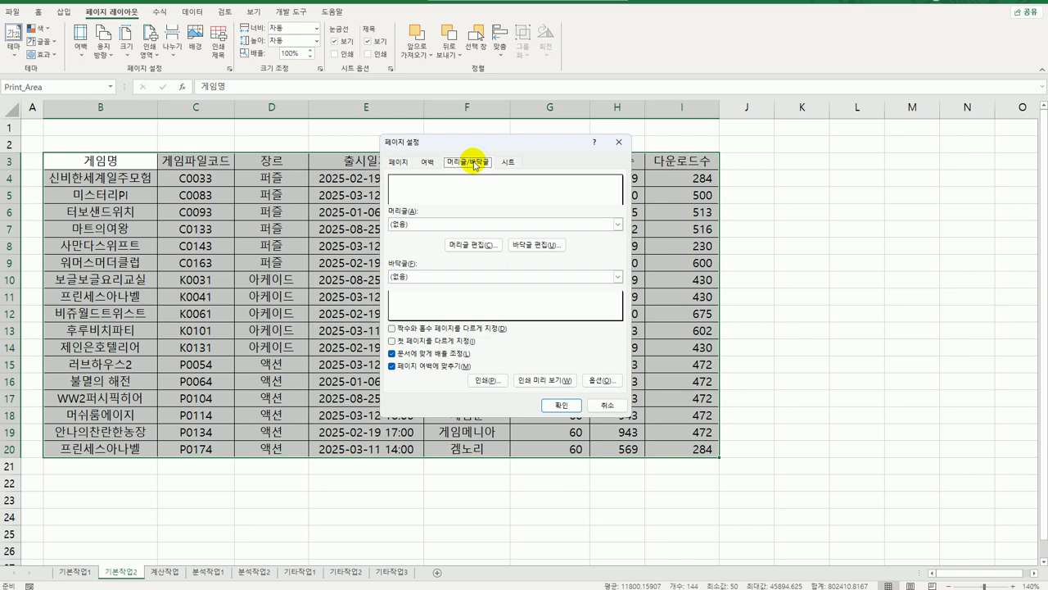
click(528, 245)
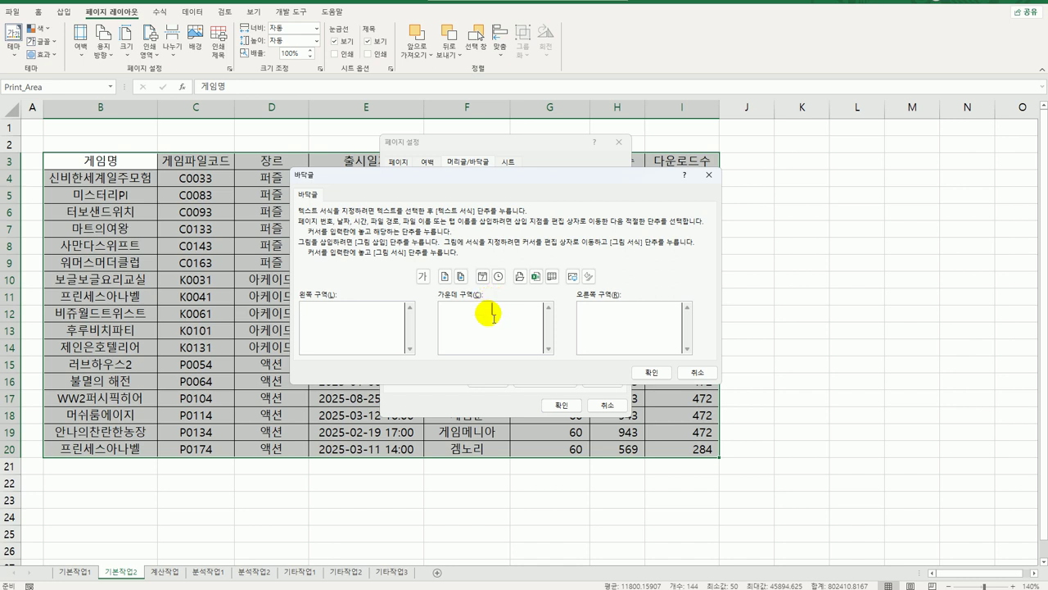
text(총)
click(461, 277)
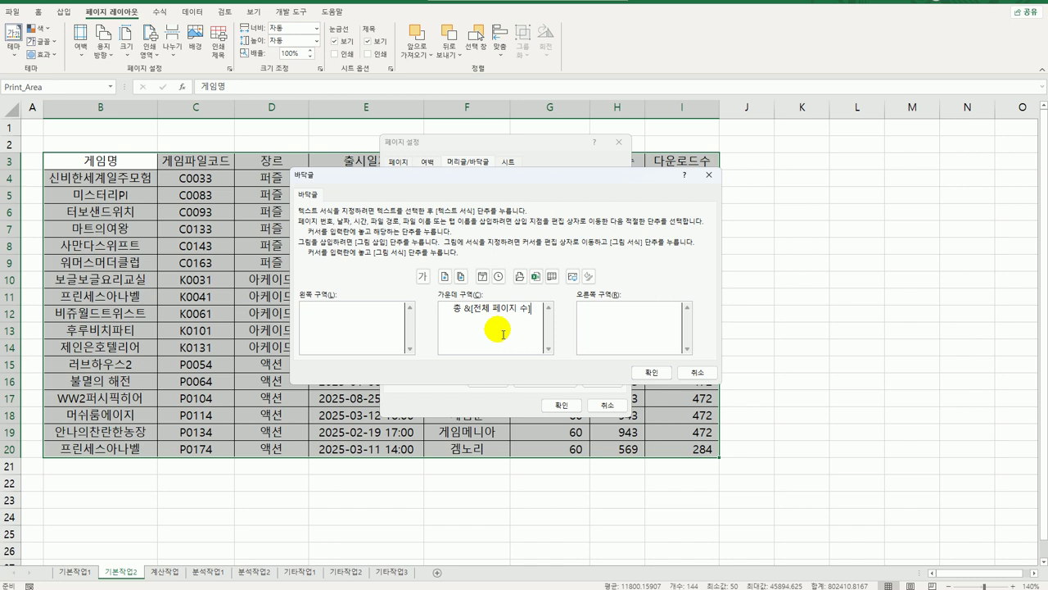
text(페이지)
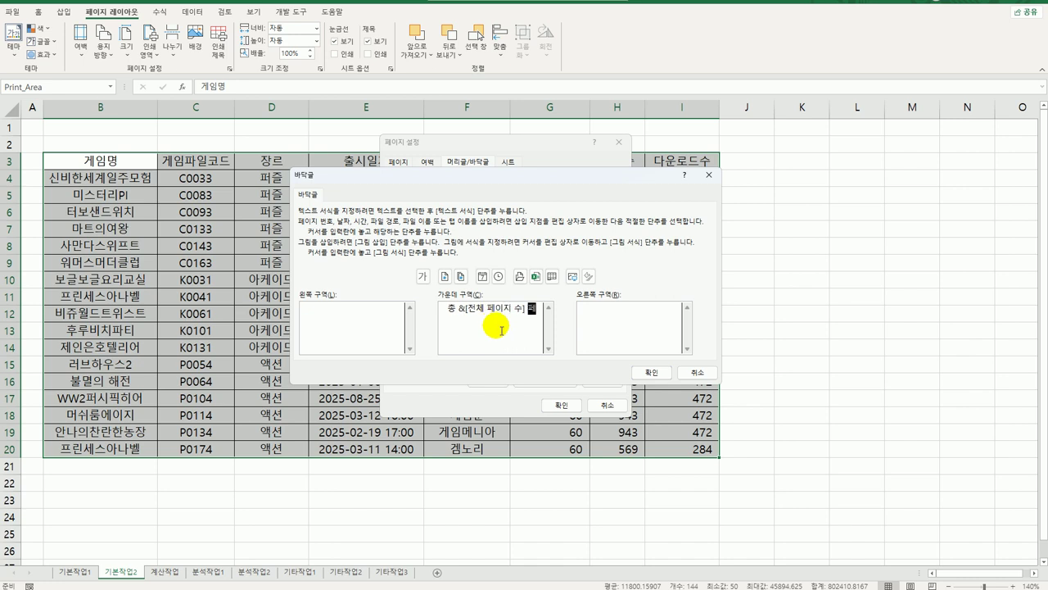
click(652, 372)
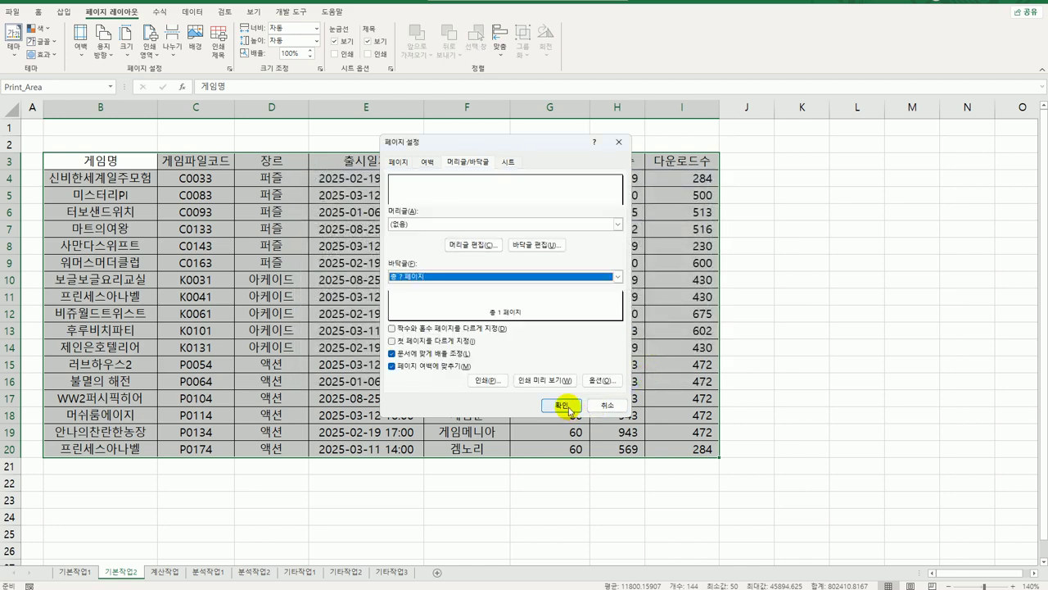
click(565, 406)
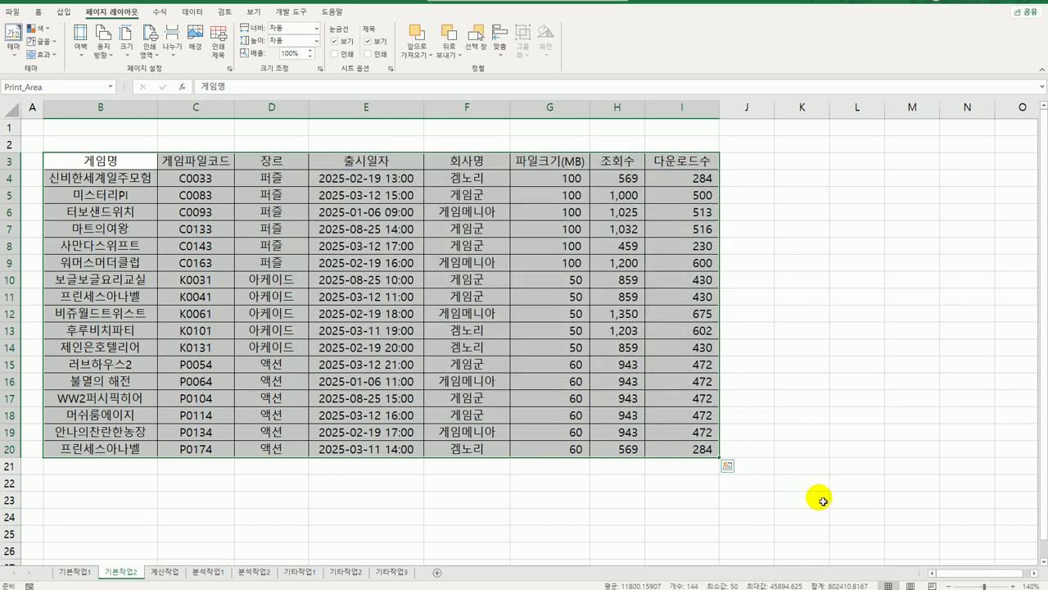
click(822, 499)
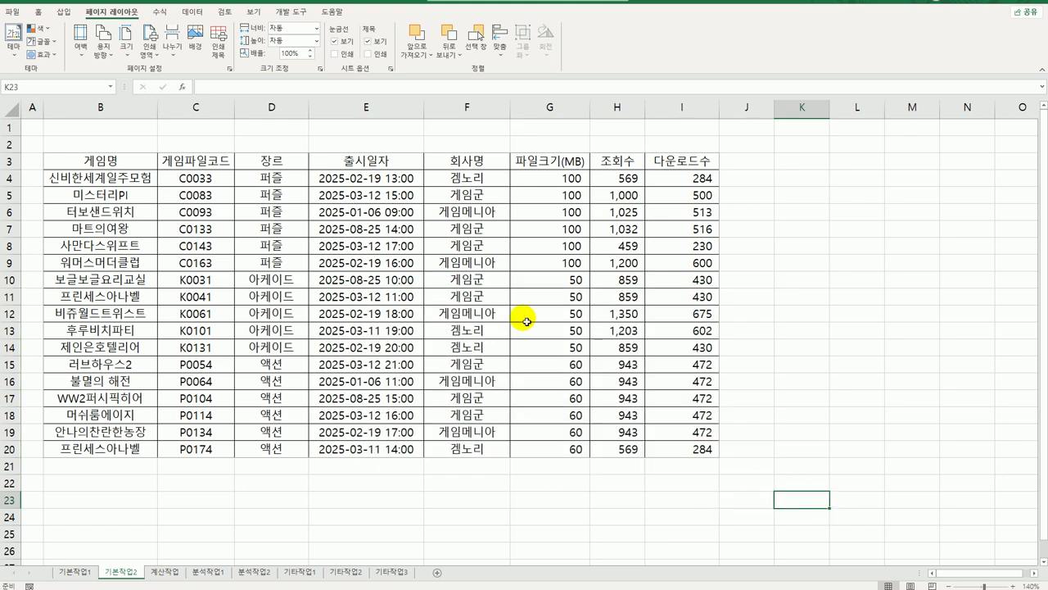
Preview the printout of 기본작업2 to examine its page layout and footer, and return to the worksheet
click(12, 12)
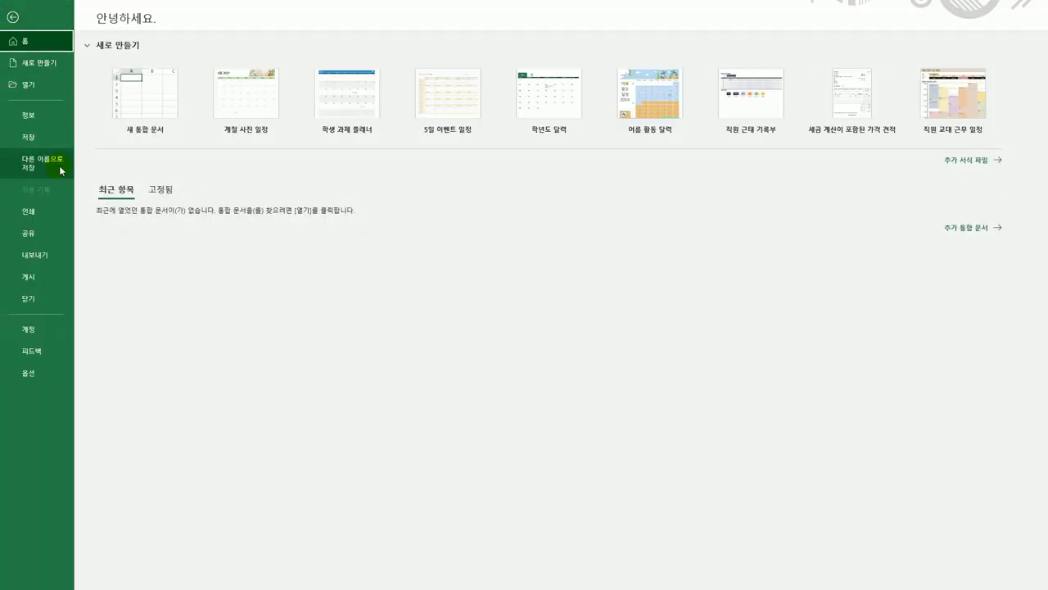
click(56, 217)
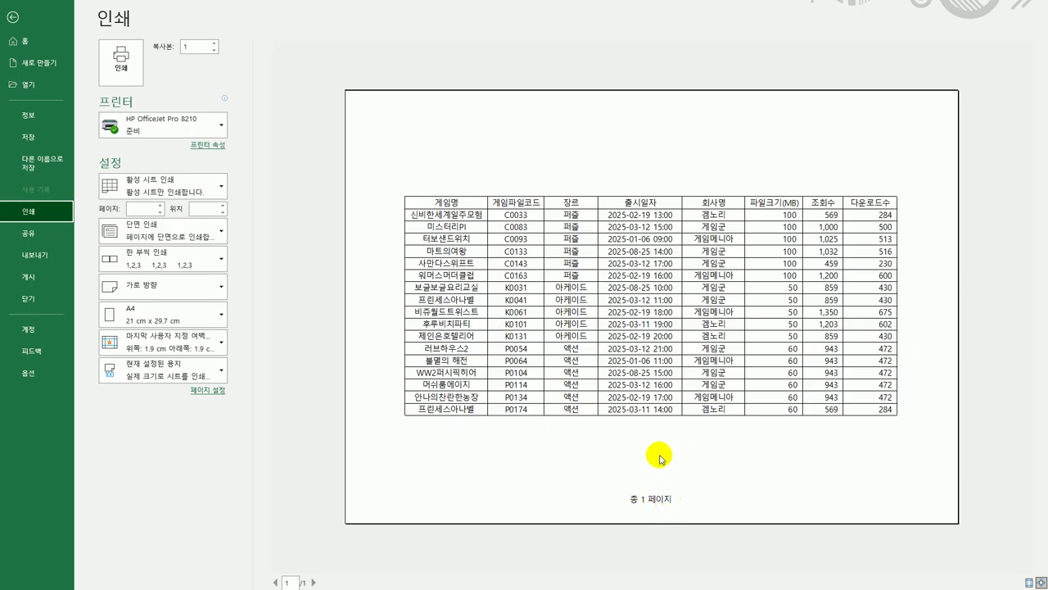
click(12, 17)
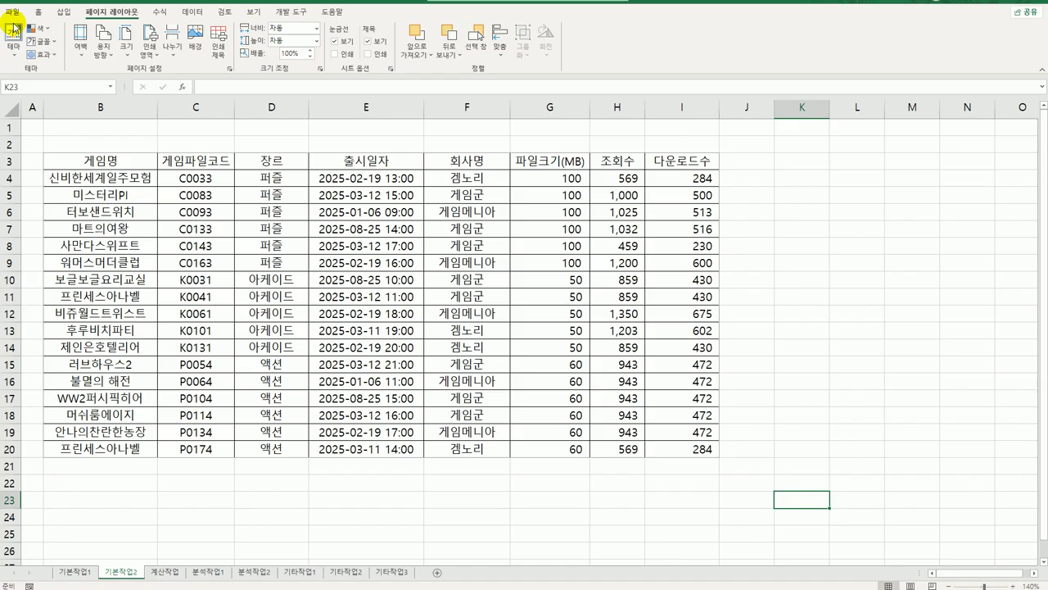
On the 계산작업 sheet, start an IF formula with AND in C4, using LEFT(A4,1)="A" as the first condition
click(165, 572)
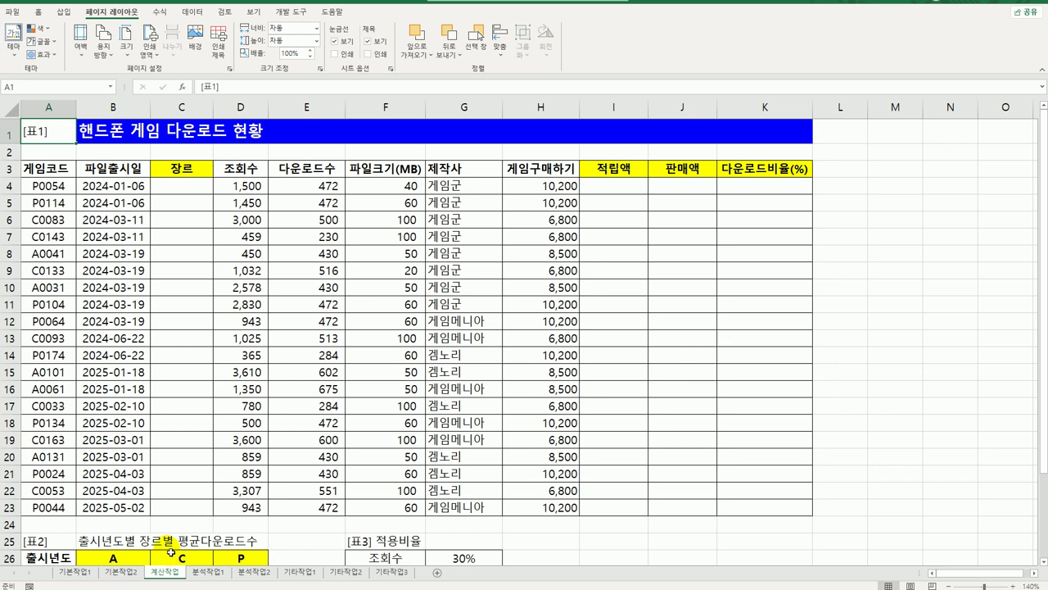
drag(195, 192, 174, 511)
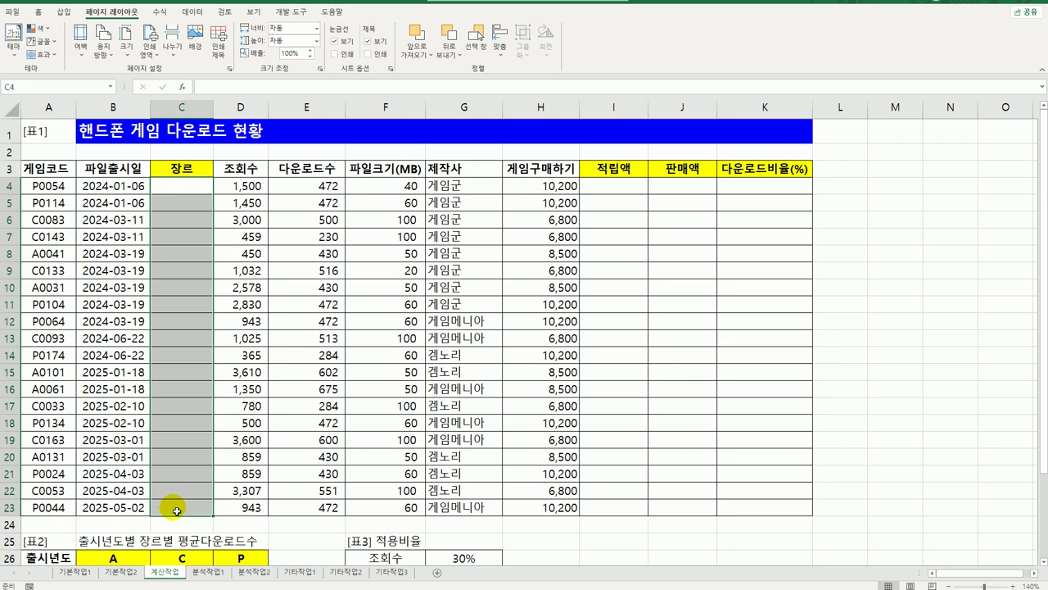
click(190, 194)
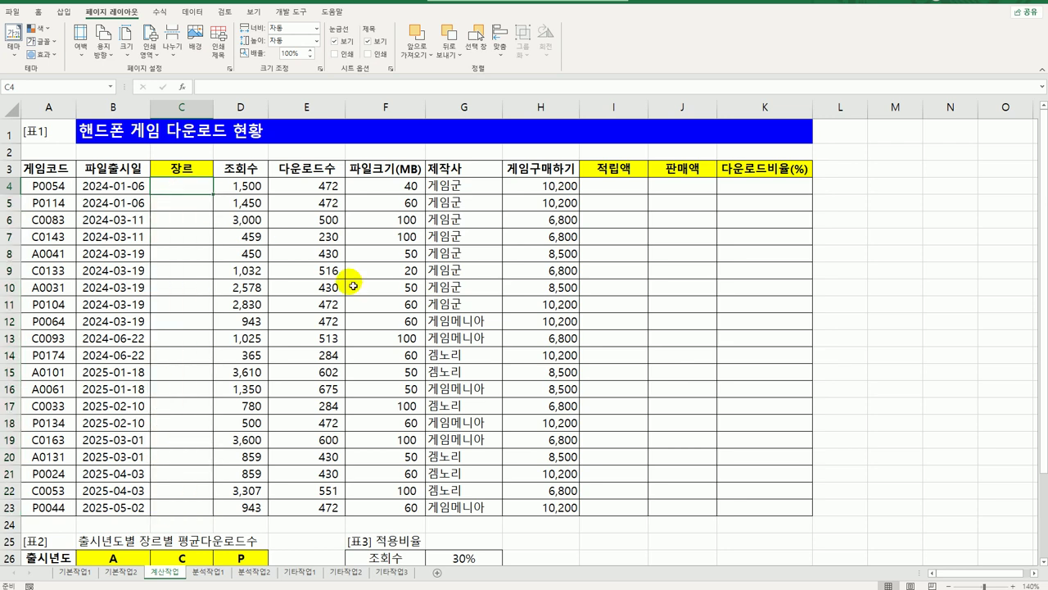
text(=)
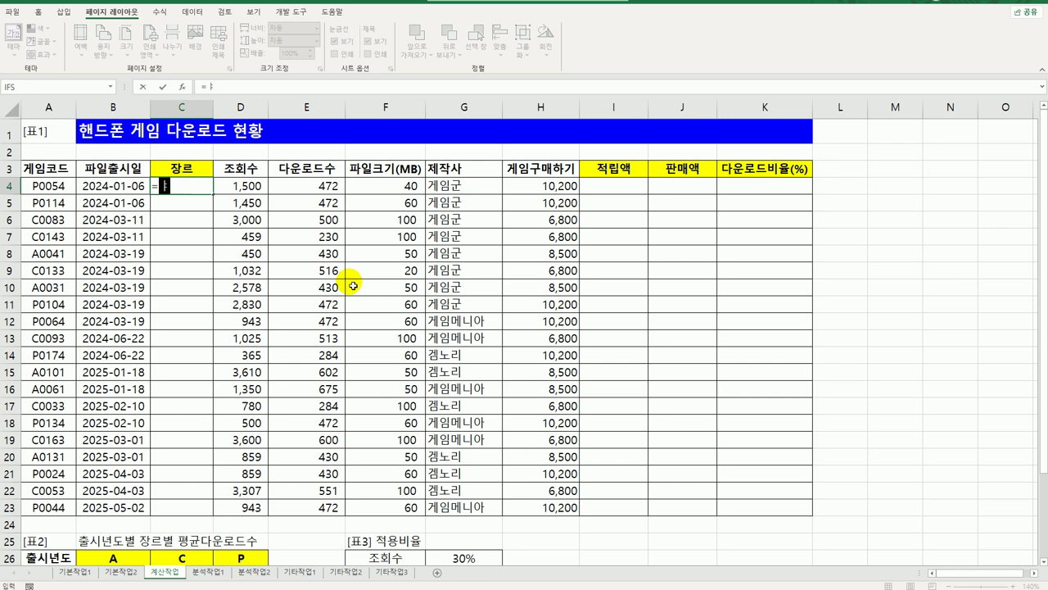
text(if(and()
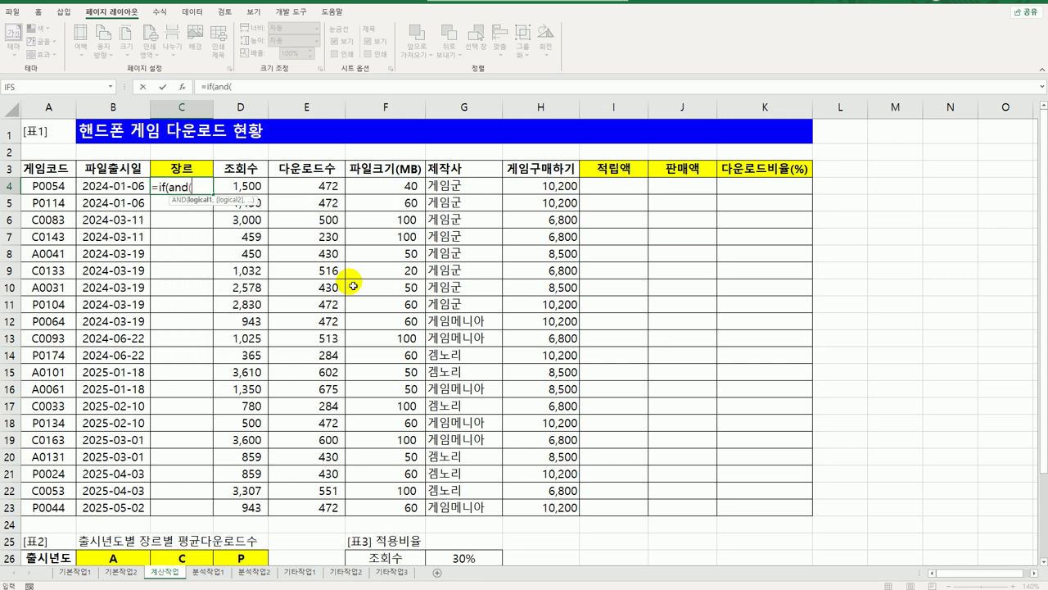
text(left()
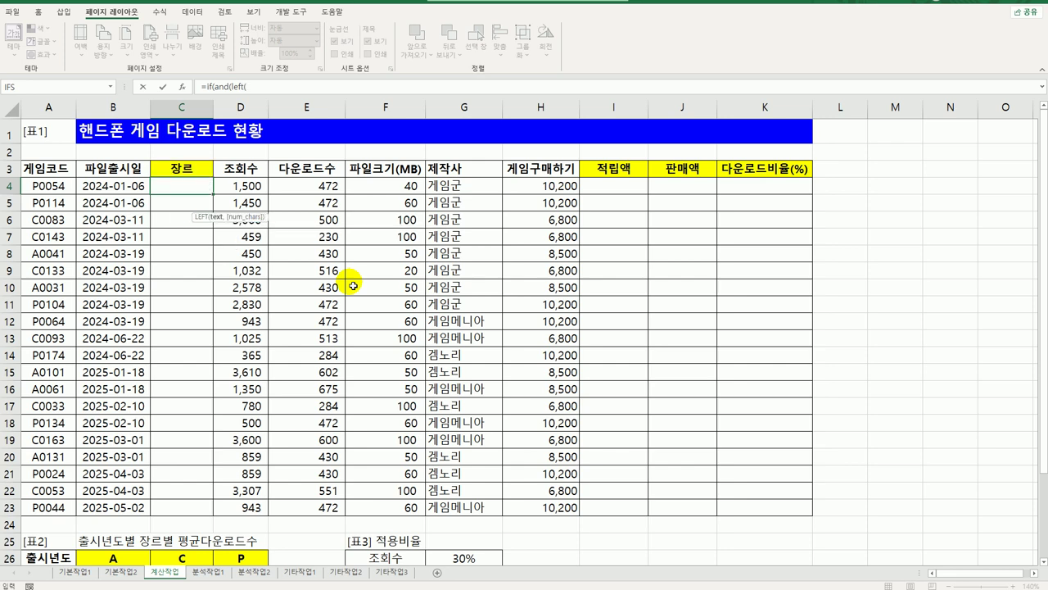
key(Left)
key(Left)
text(,1)
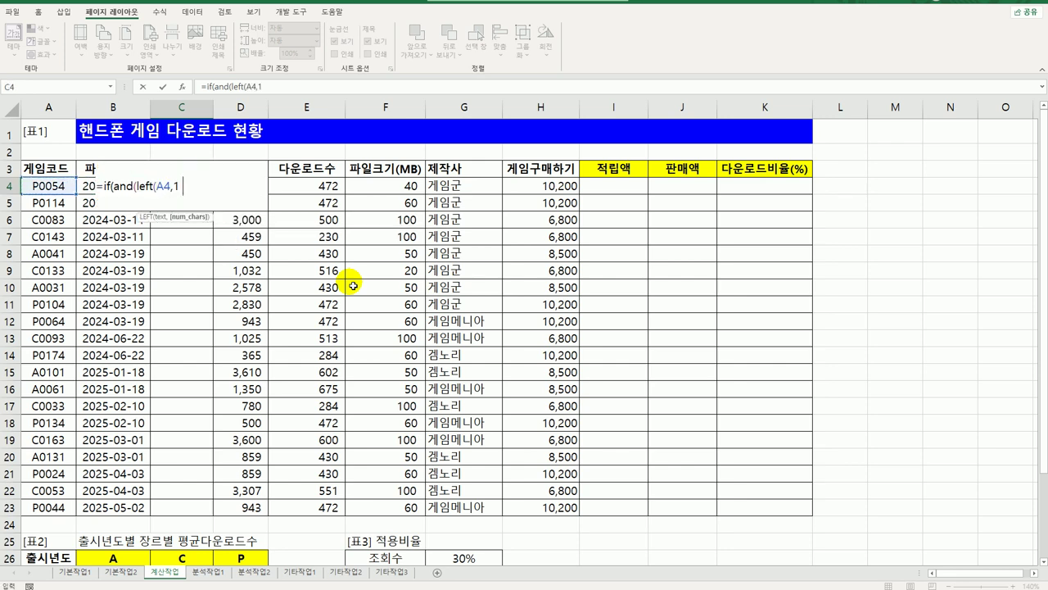
text()=")
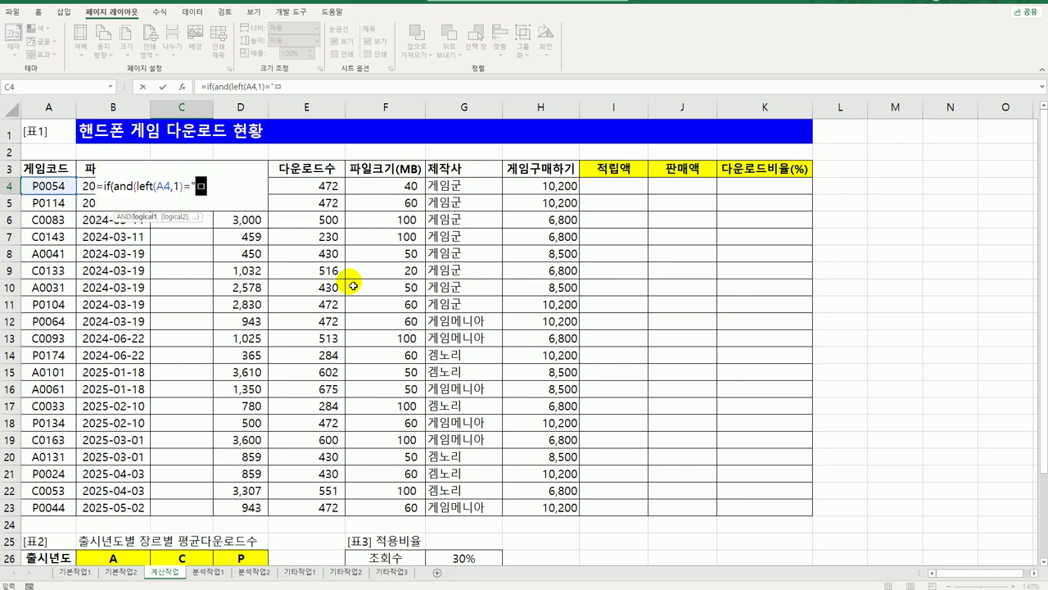
text(A",)
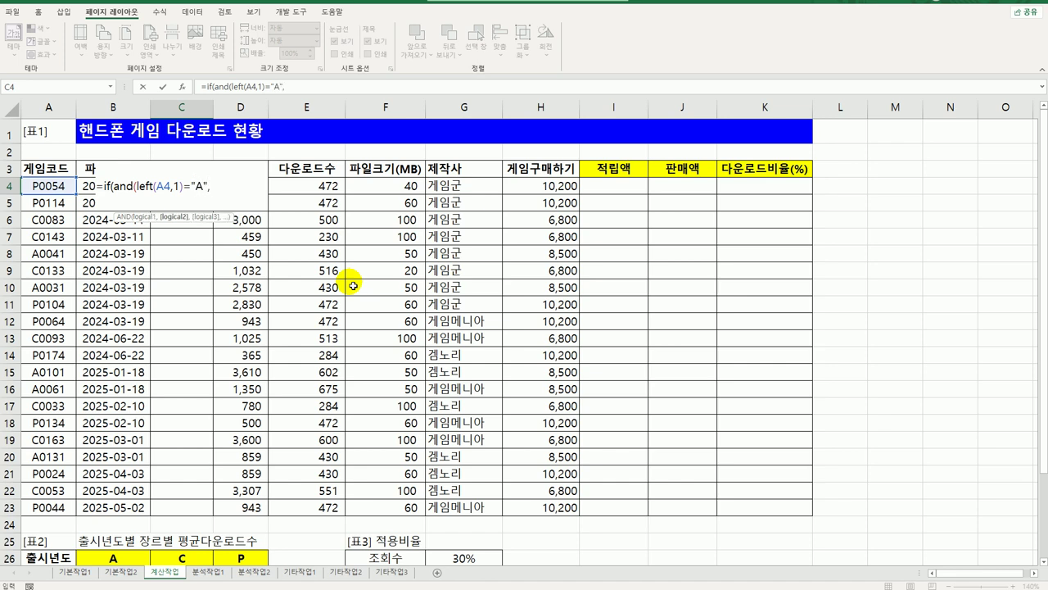
Add RIGHT(A4,1)="1" as the second AND condition and "액션" as the IF formula's true result
text(right)
key(Tab)
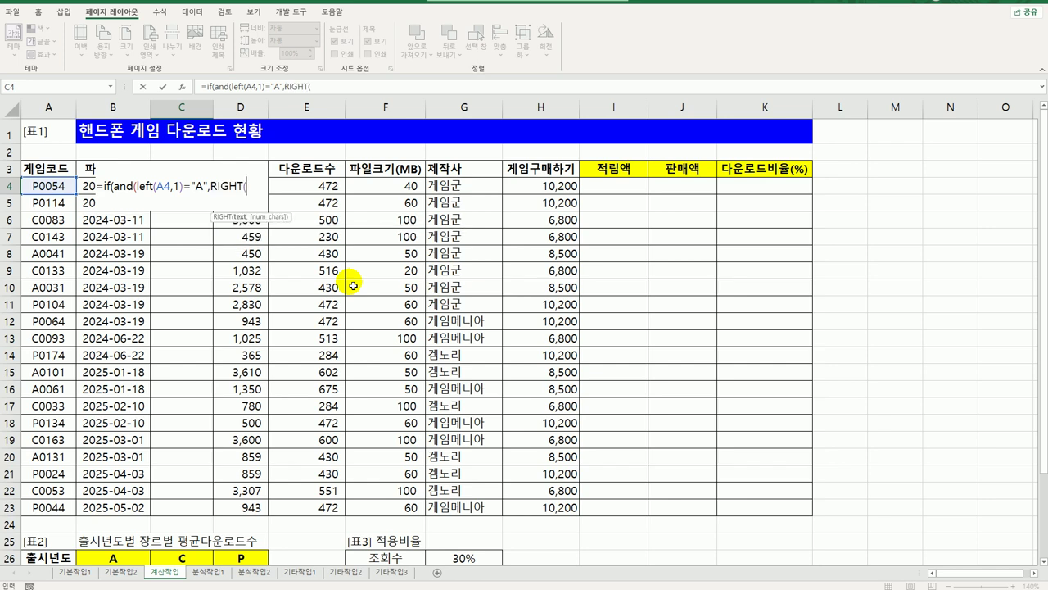
text(A4,1))
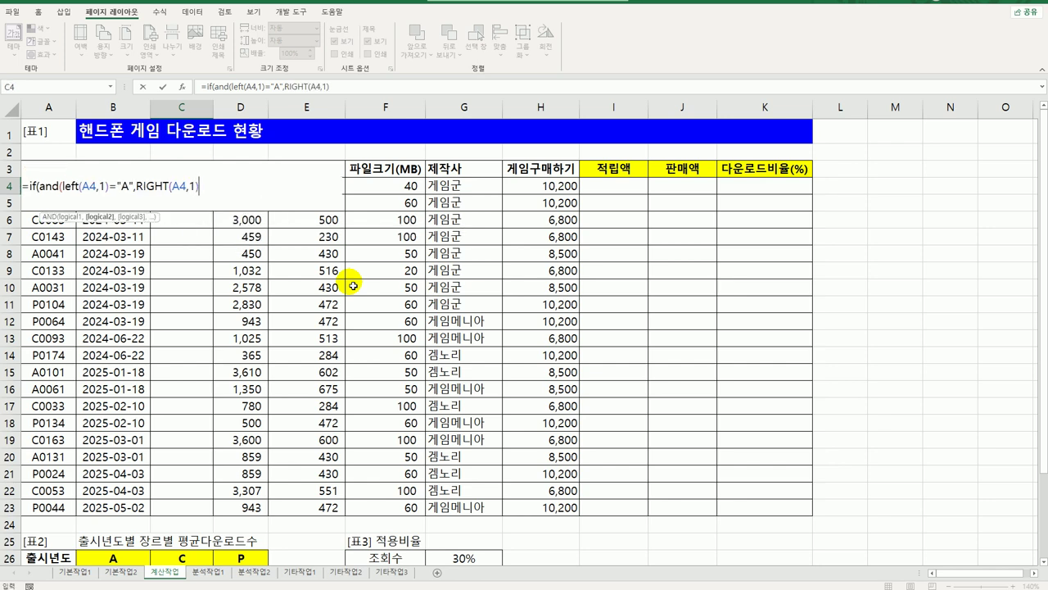
text(="1"))
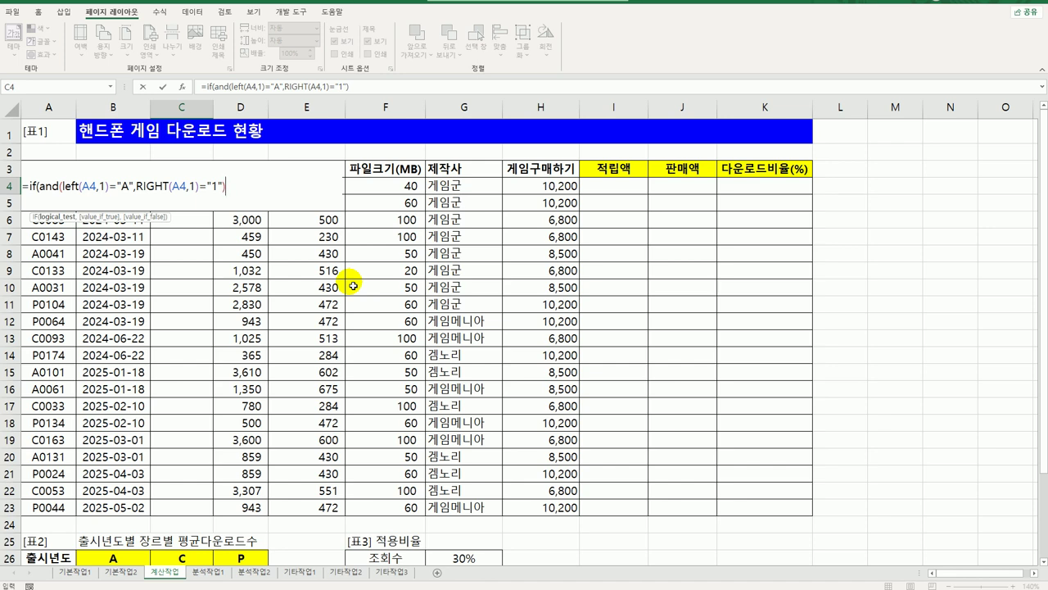
text(,"액)
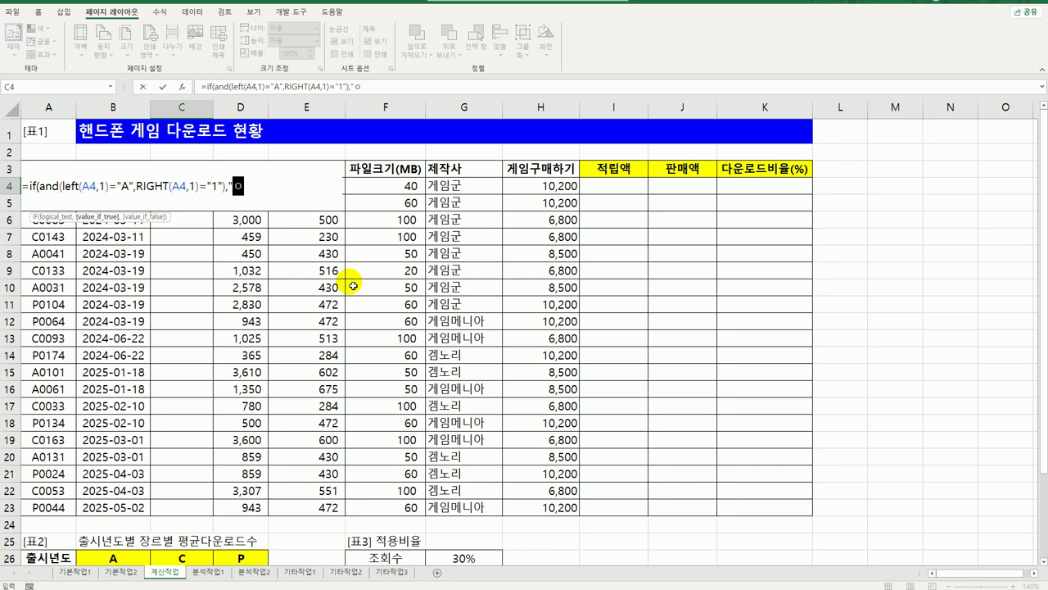
text(션",)
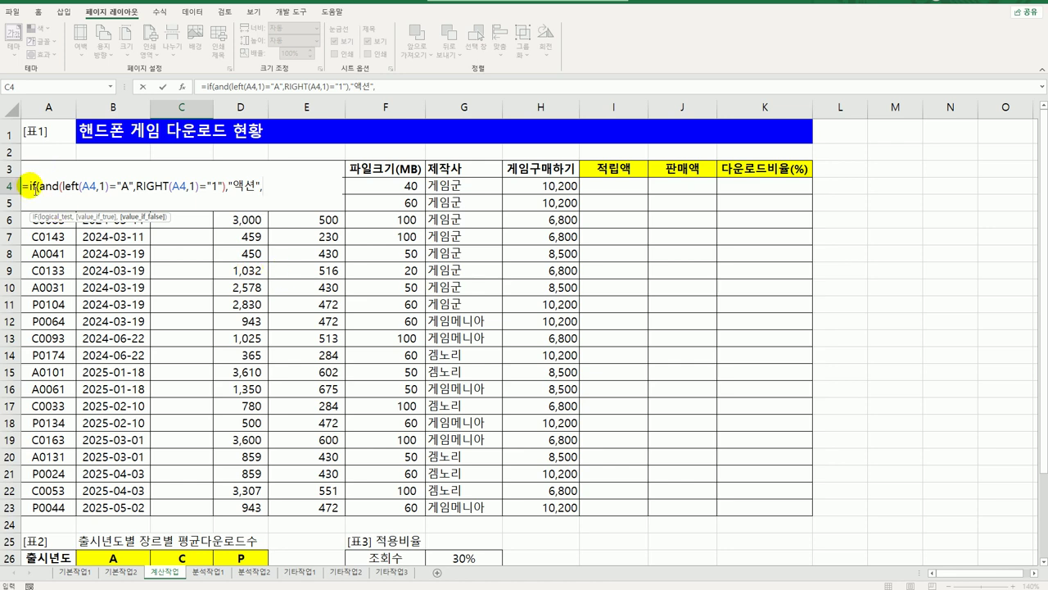
Duplicate the IF clause as the nested false argument and set its code conditions to "P" and "4"
drag(30, 188, 272, 197)
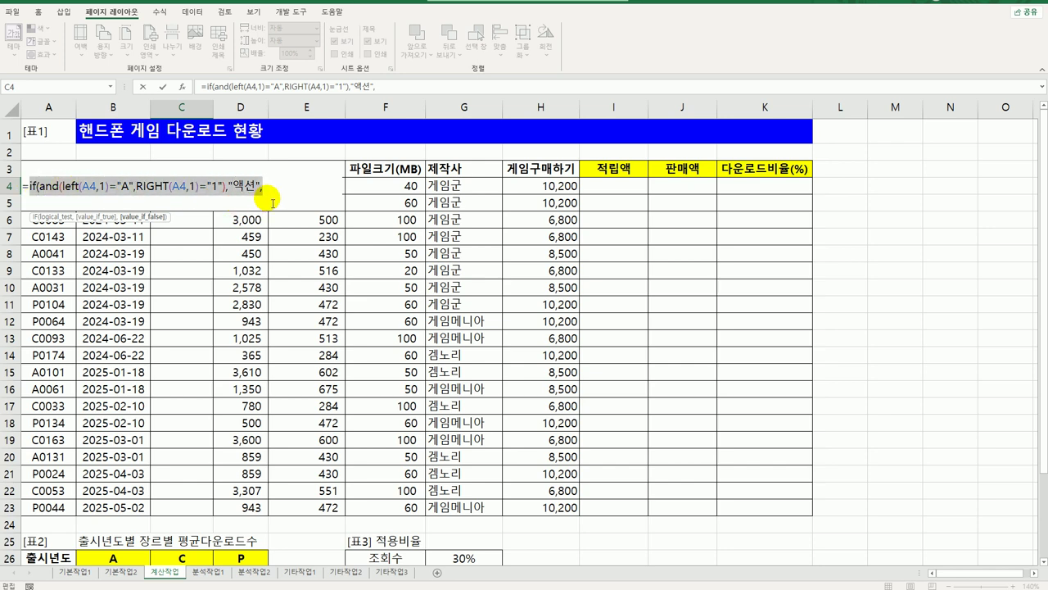
key(ctrl+c)
click(272, 197)
key(ctrl+v)
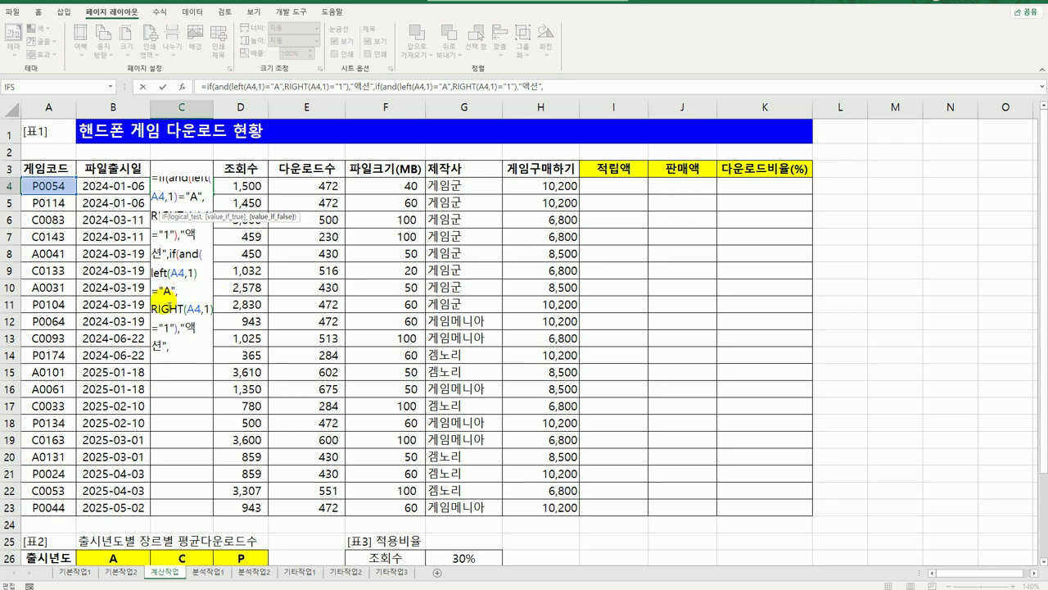
click(444, 86)
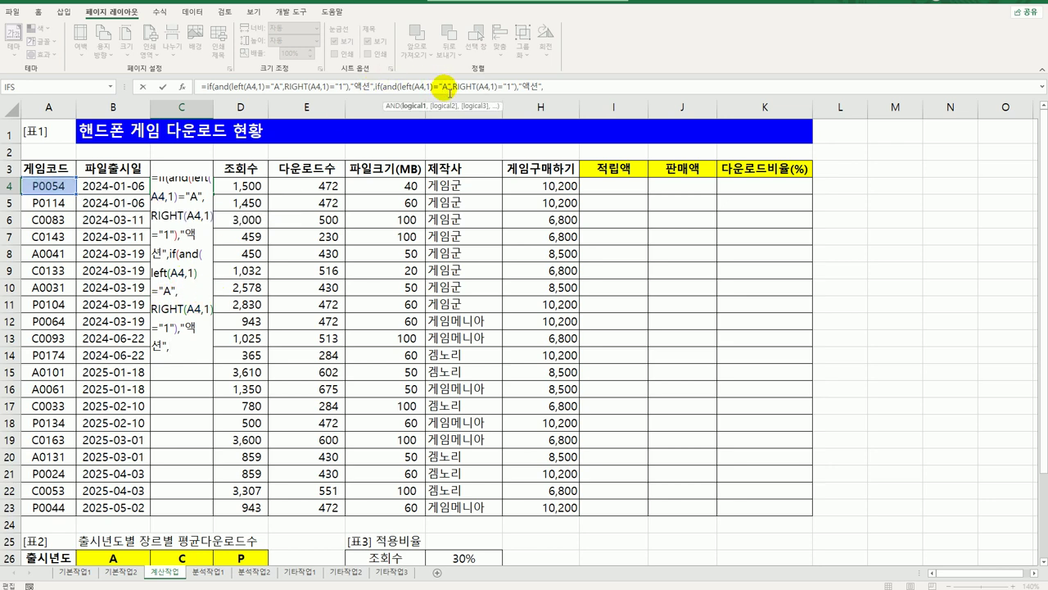
double_click(445, 87)
text(P)
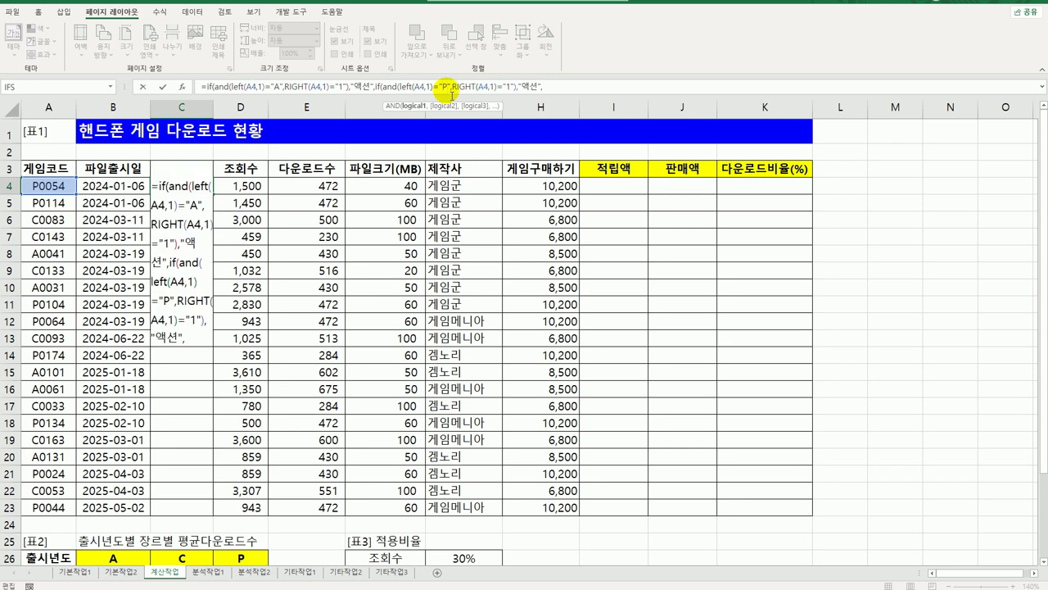
double_click(509, 87)
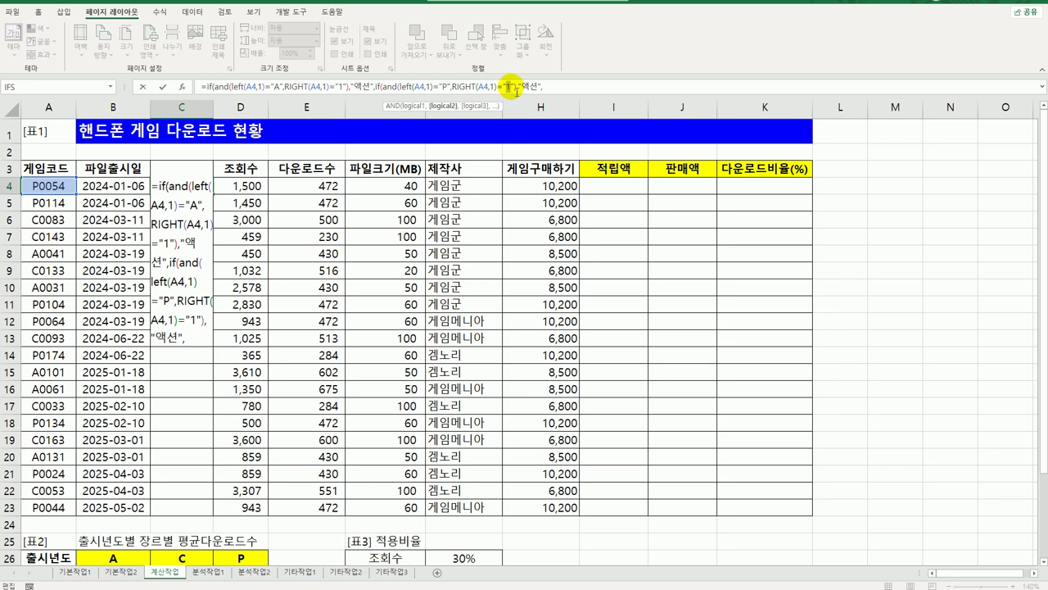
text(4)
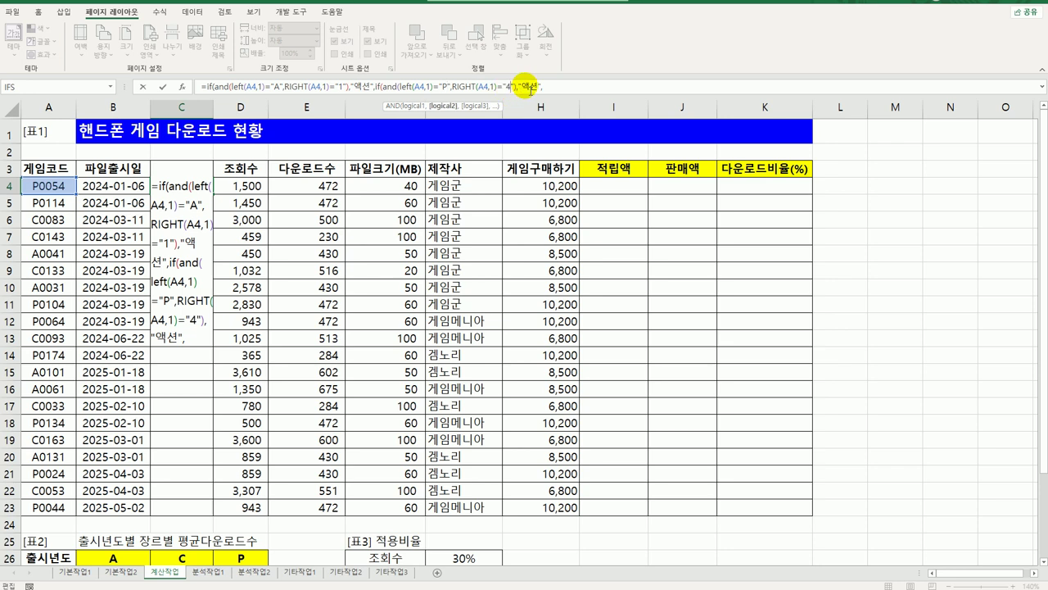
Replace the nested IF clause's true result with "퍼즐"
click(524, 87)
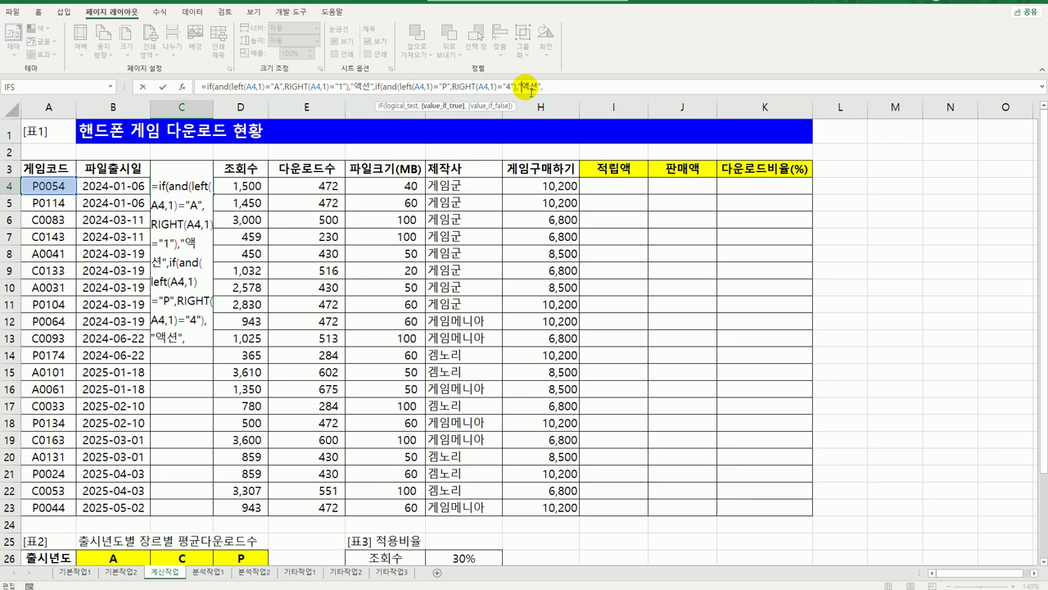
text(vj)
key(BackSpace)
key(BackSpace)
text(퍼즐)
key(Delete)
key(Delete)
Complete the C4 formula with "아케이드" as the final false result and fill it down to C23
click(203, 336)
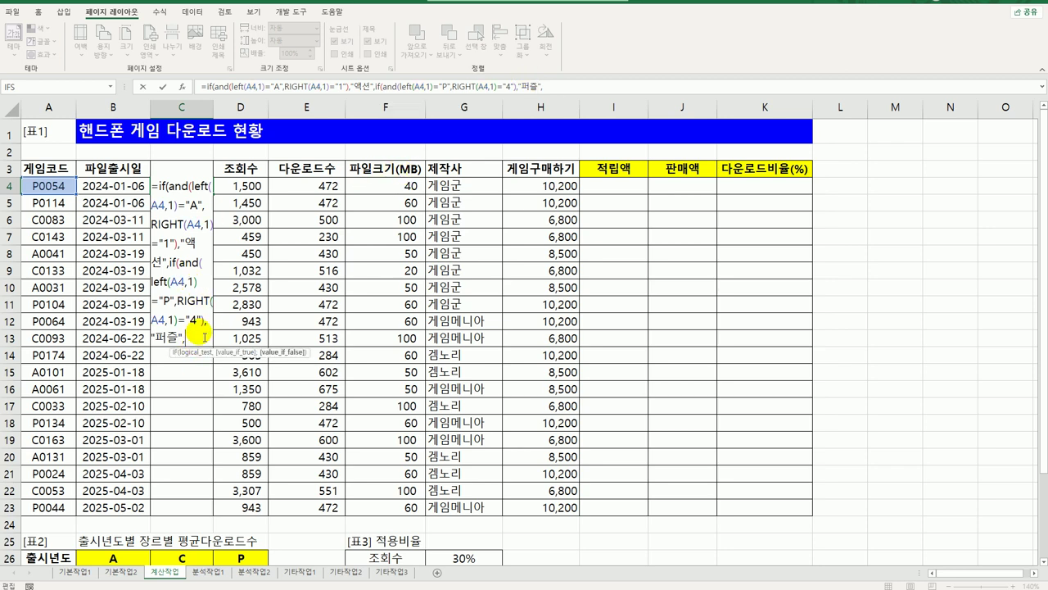
text("아케이드")
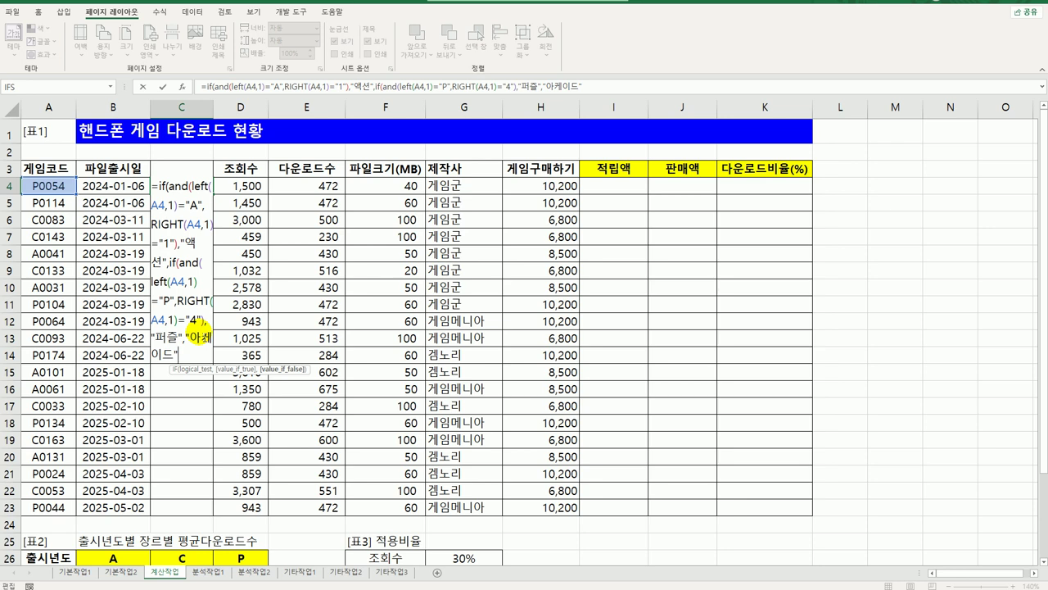
text()))
key(Return)
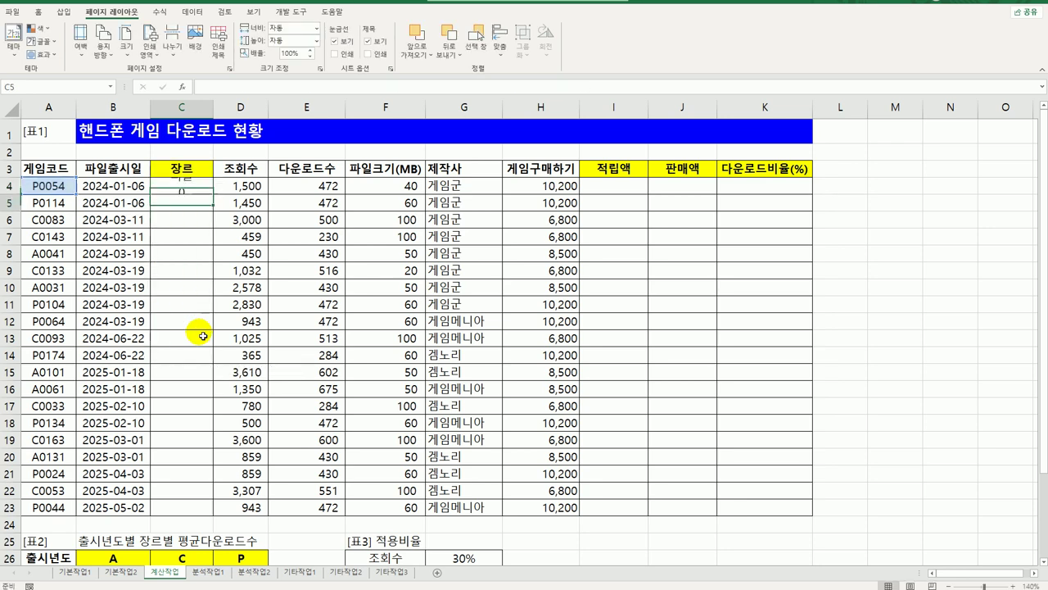
click(185, 186)
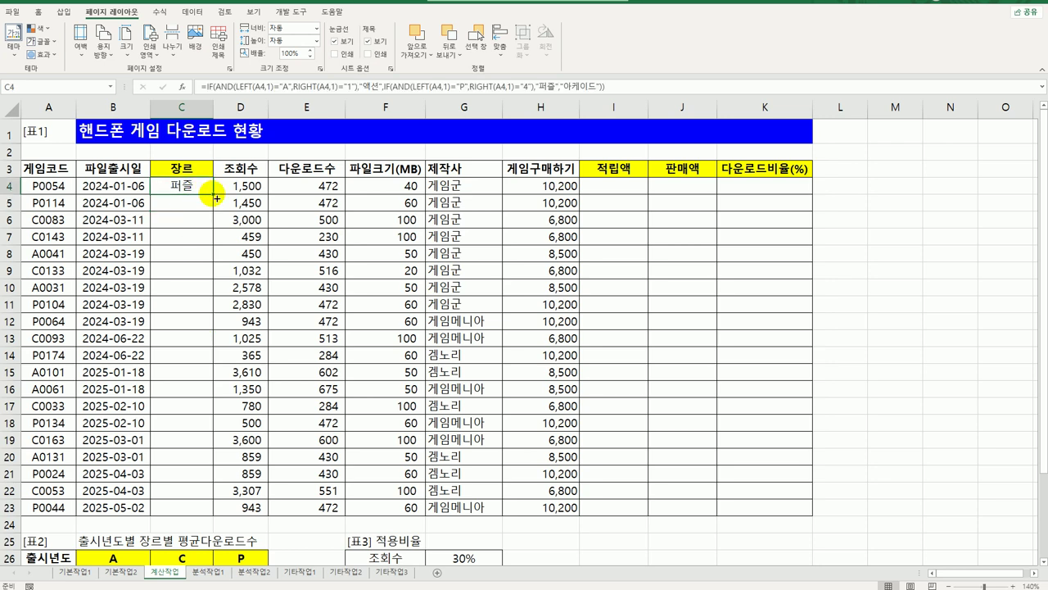
drag(217, 198, 177, 507)
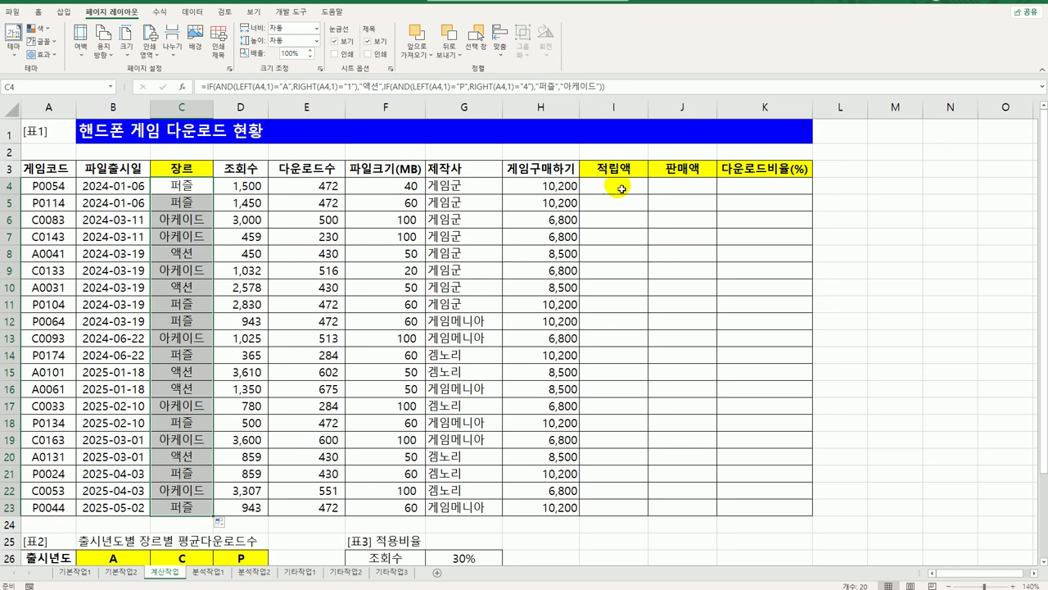
Examine the 적립액 range, the 조회수 and 다운로드수 values, and the [표3] 적용비율 rates needed for the calculation
drag(623, 189, 598, 497)
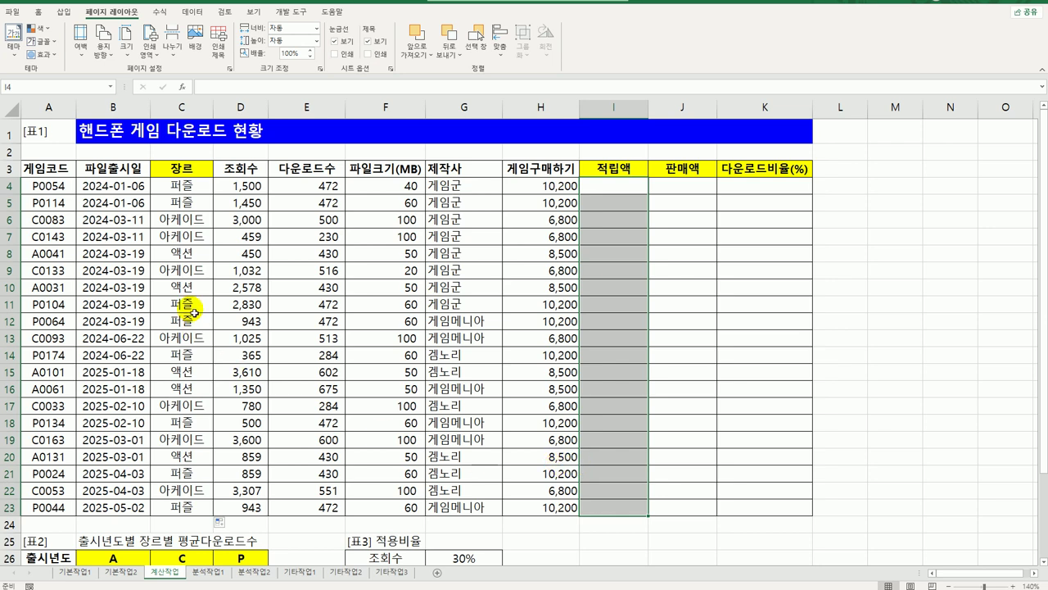
click(246, 186)
click(287, 187)
scroll(440, 287, down, 3)
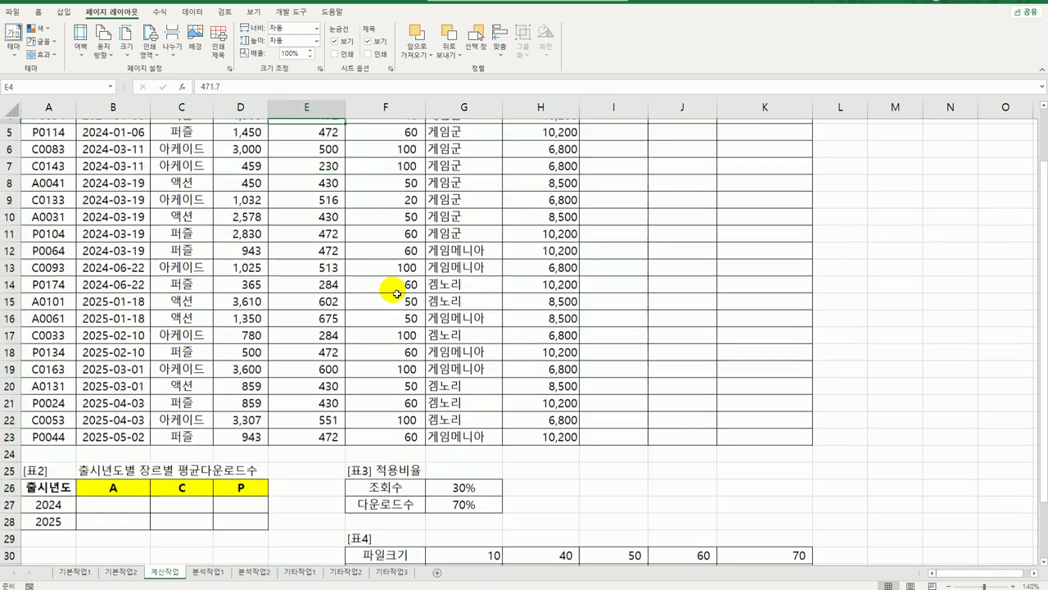
click(461, 400)
click(460, 418)
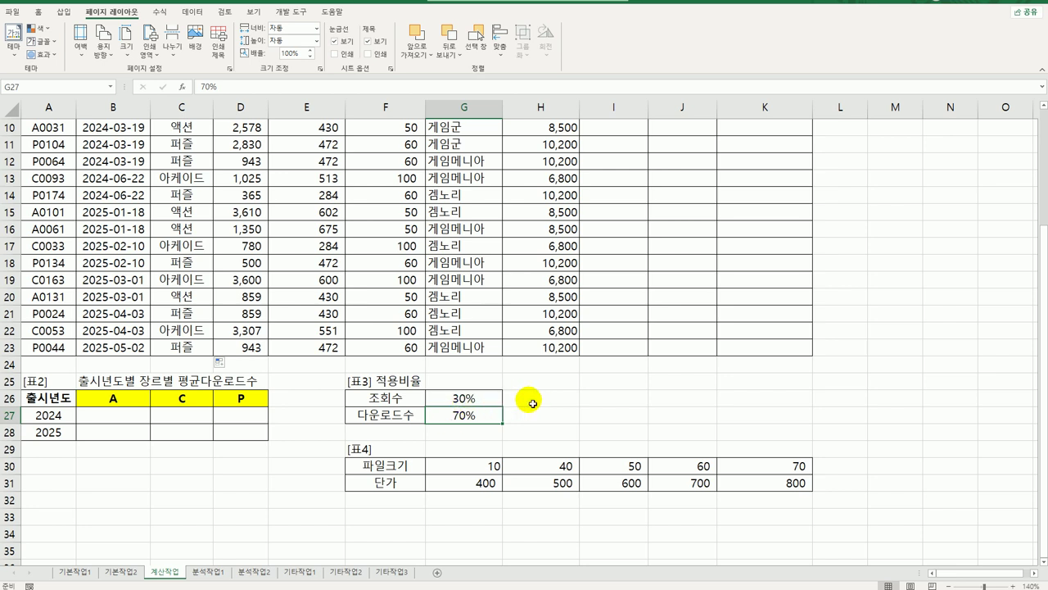
drag(410, 397, 466, 416)
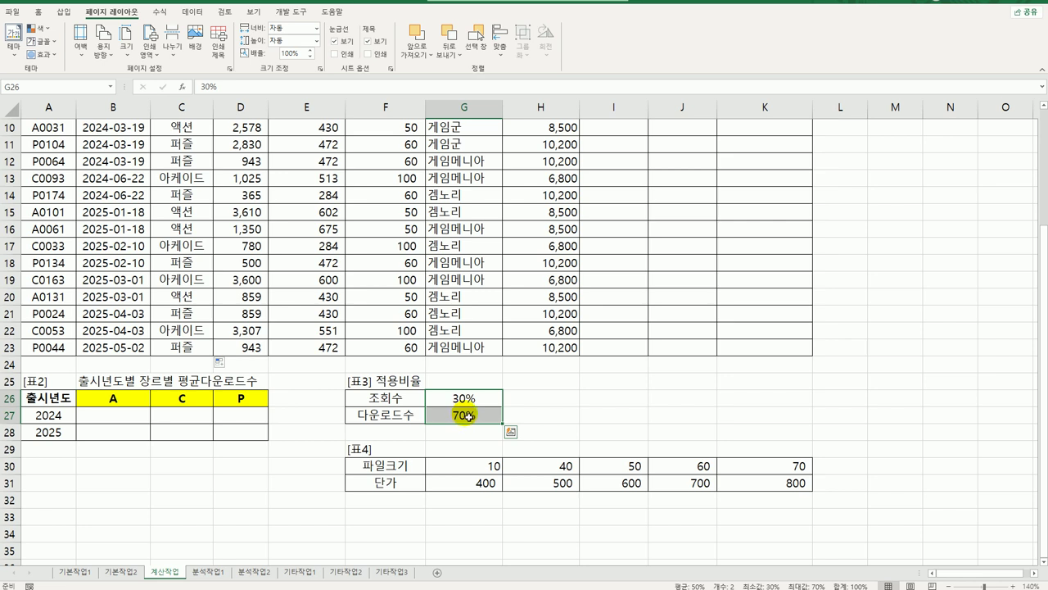
scroll(467, 414, up, 3)
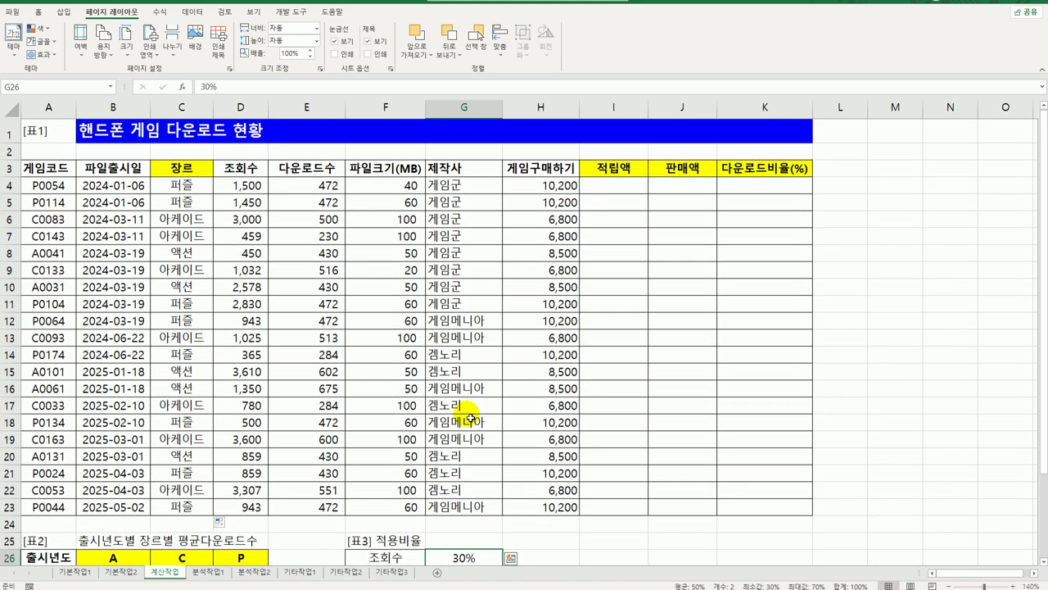
drag(248, 185, 296, 186)
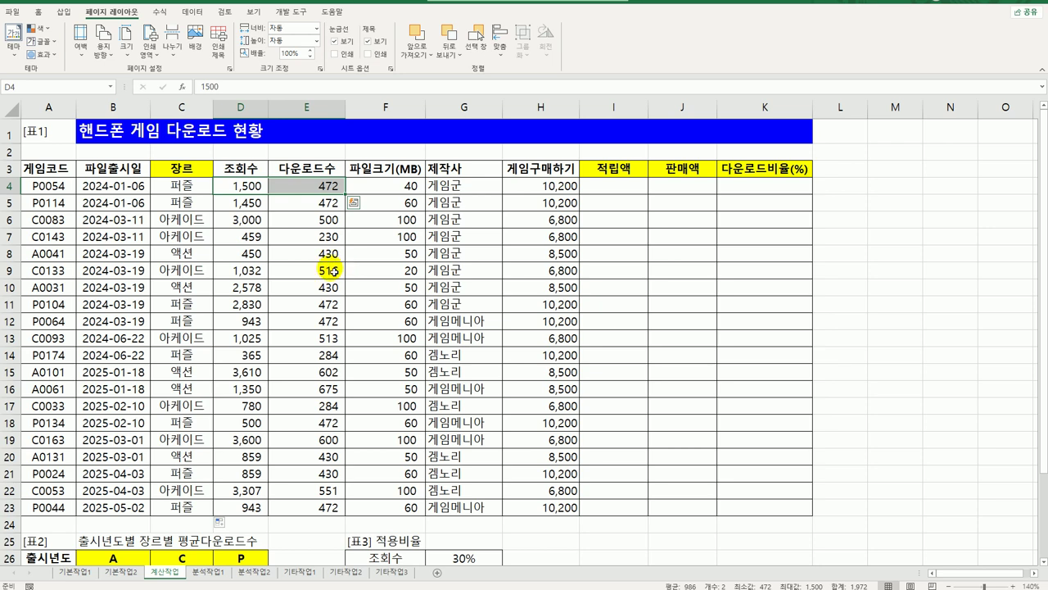
Start a ROUNDUP formula in I4 with -2 as the number of digits, leaving its number argument empty
click(611, 190)
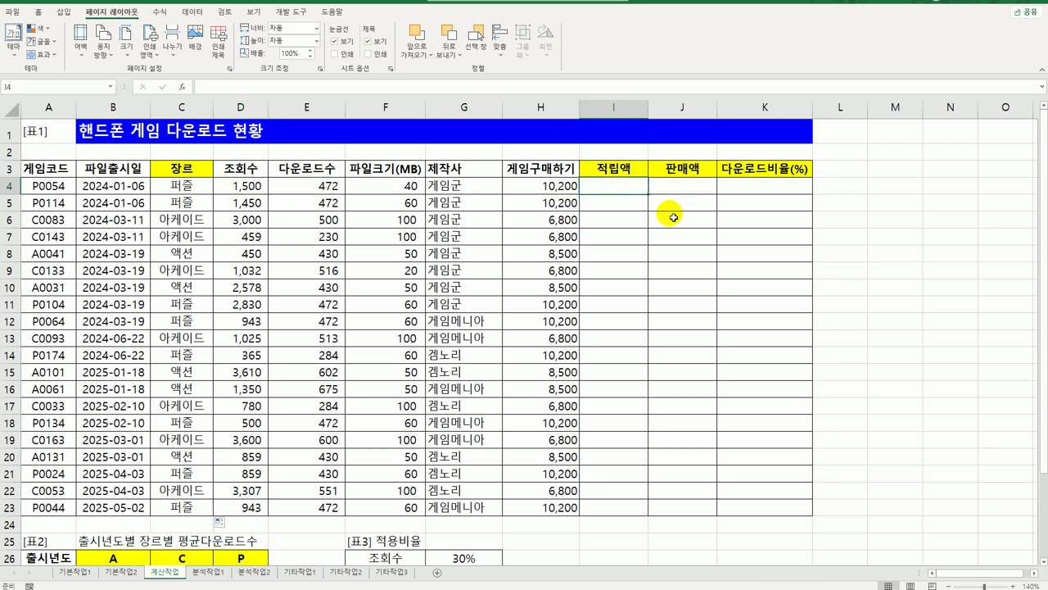
text(=)
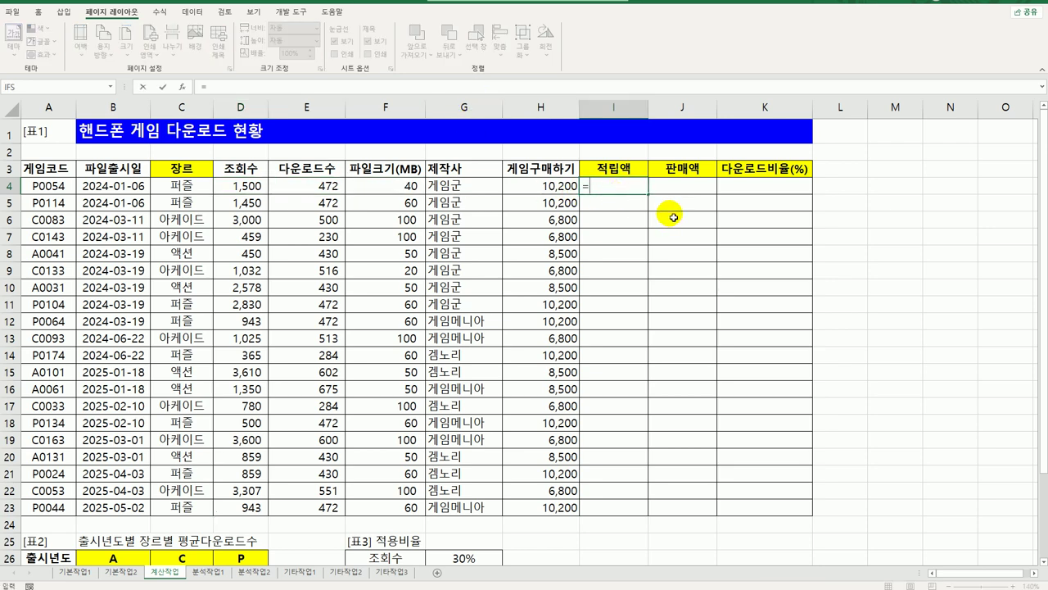
text(ro)
key(Down)
key(Down)
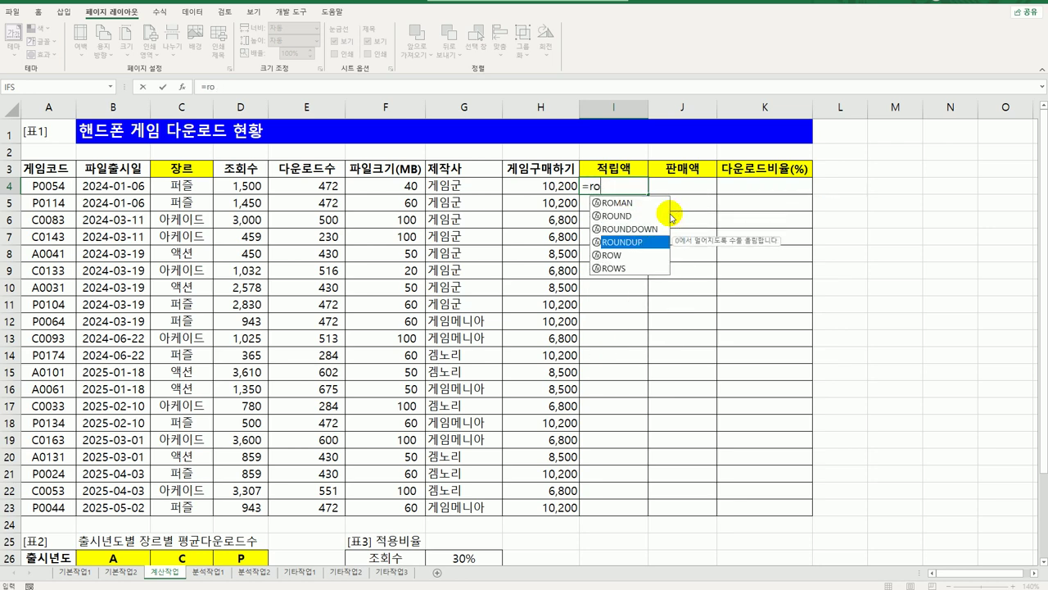
key(Tab)
text(, -2))
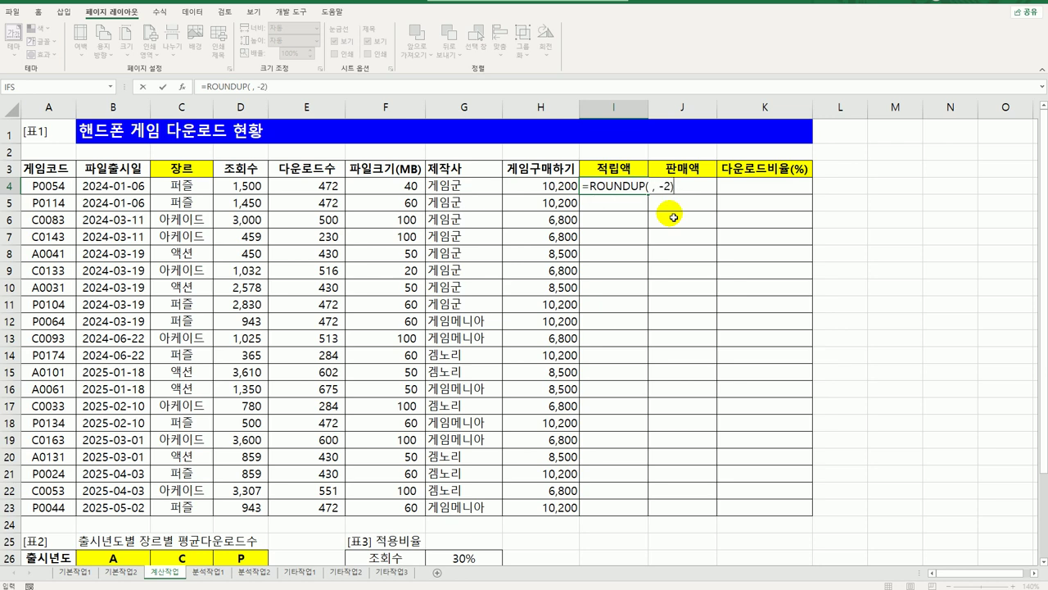
Nest SUMPRODUCT as ROUNDUP's number argument, with D4:E4 as its first array
click(647, 186)
text(sum)
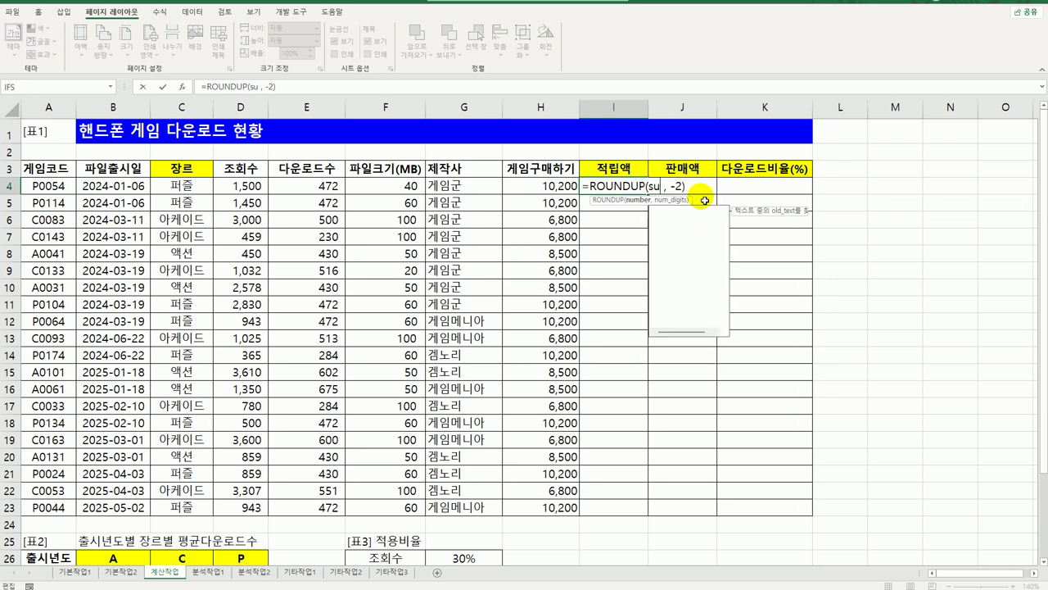
key(Down)
key(Down)
key(Down)
key(Tab)
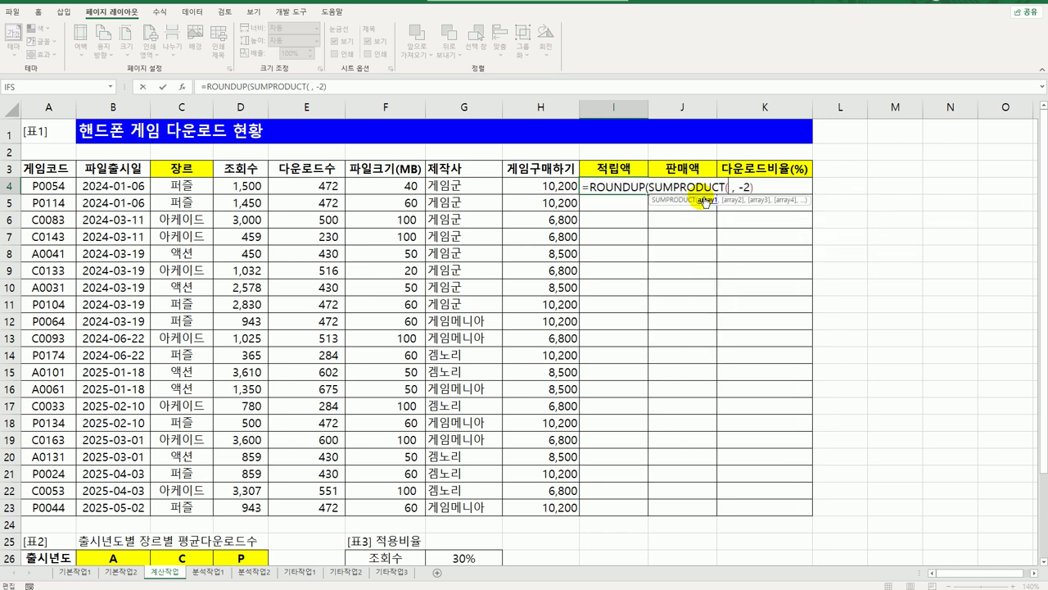
drag(255, 197, 308, 194)
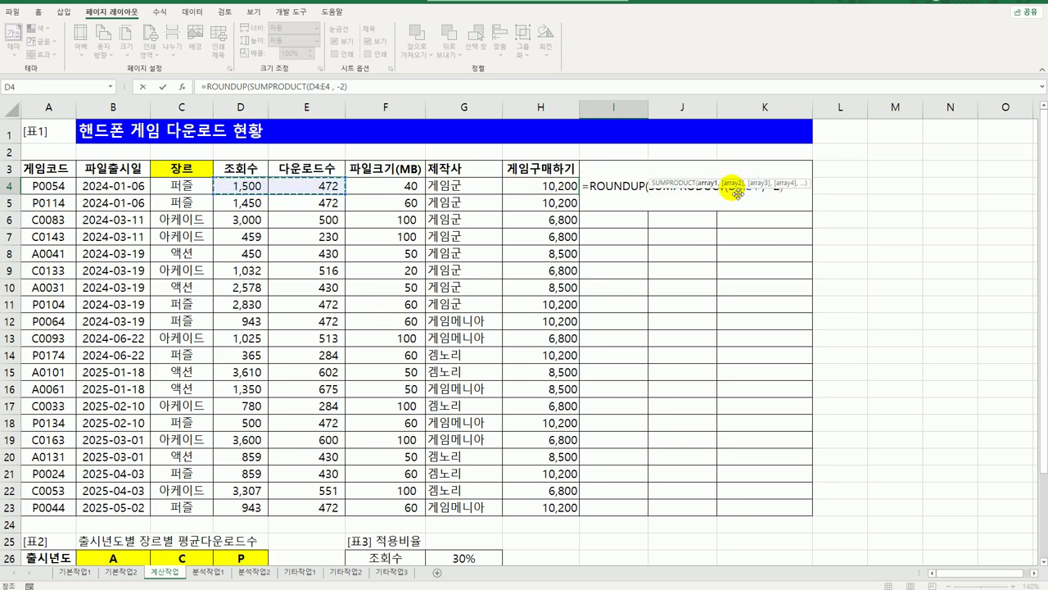
text(,)
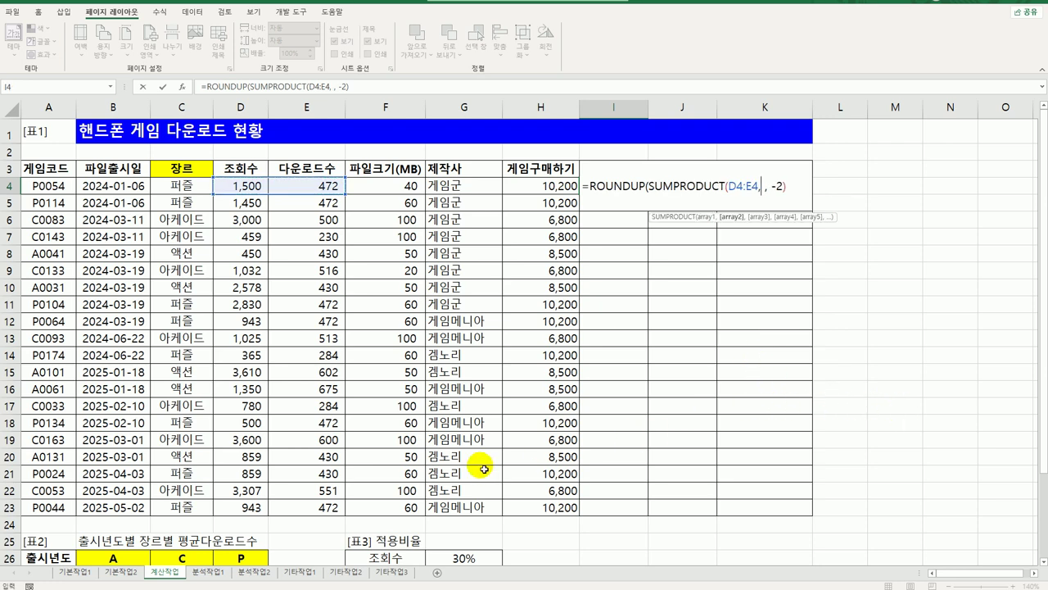
Add TRANSPOSE of the absolute range $G$26:$G$27 as SUMPRODUCT's second array and close both nested functions
scroll(491, 463, down, 3)
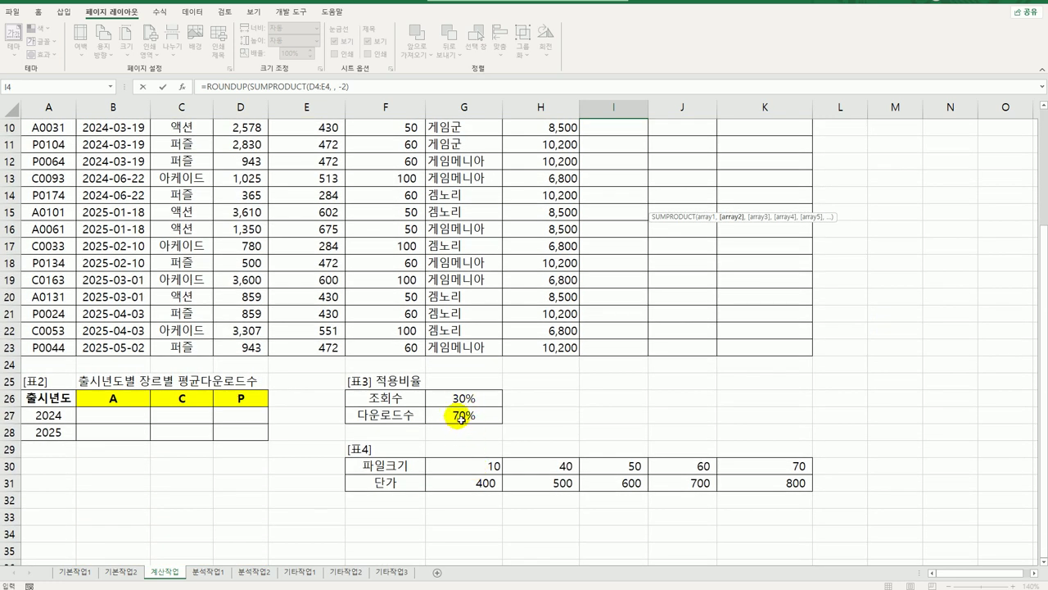
scroll(491, 405, up, 2)
scroll(491, 405, up, 1)
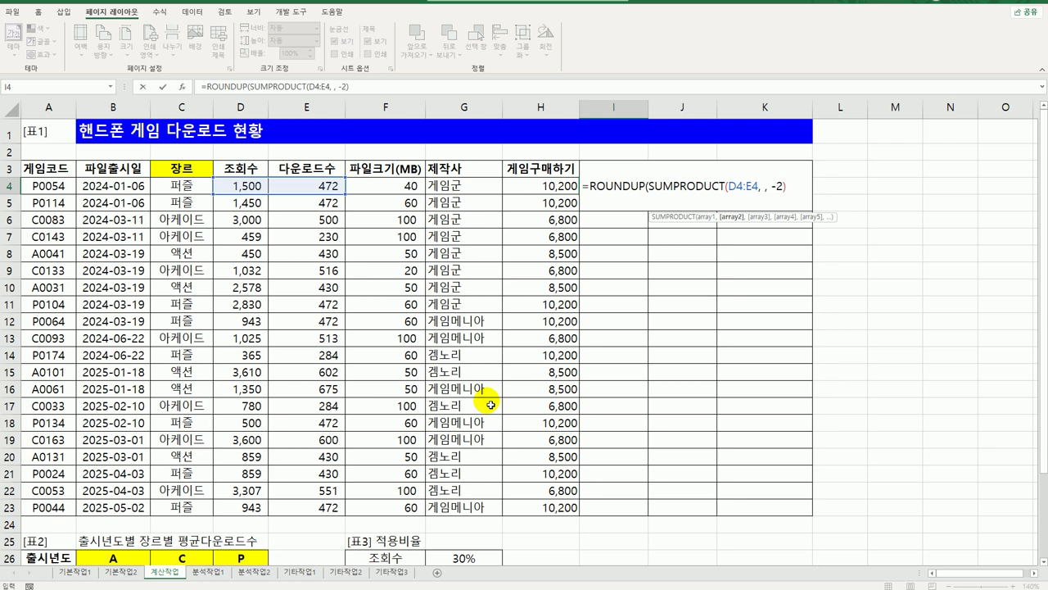
text(tr)
key(Tab)
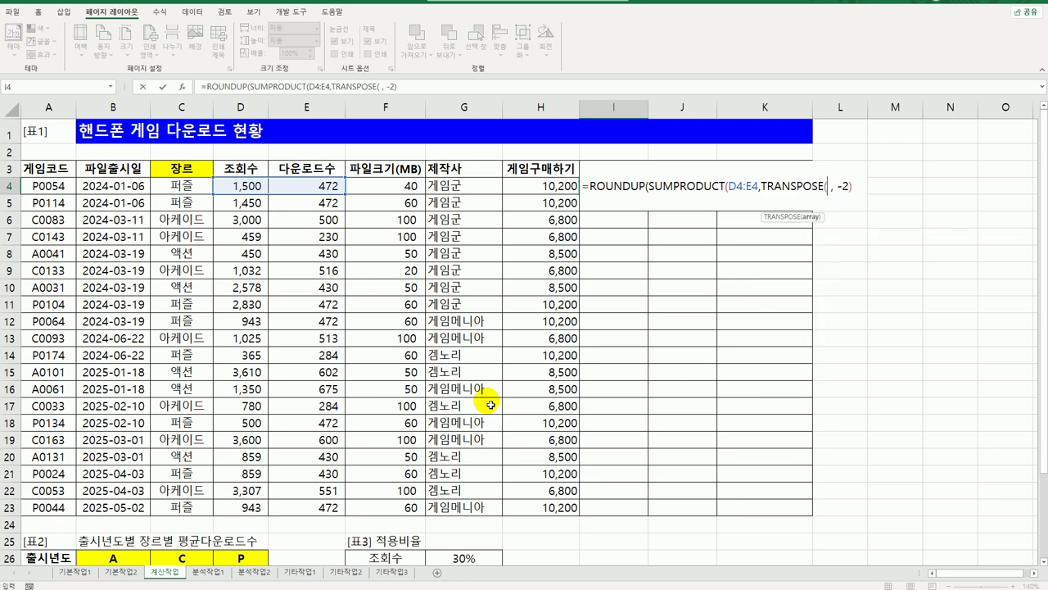
scroll(494, 409, down, 3)
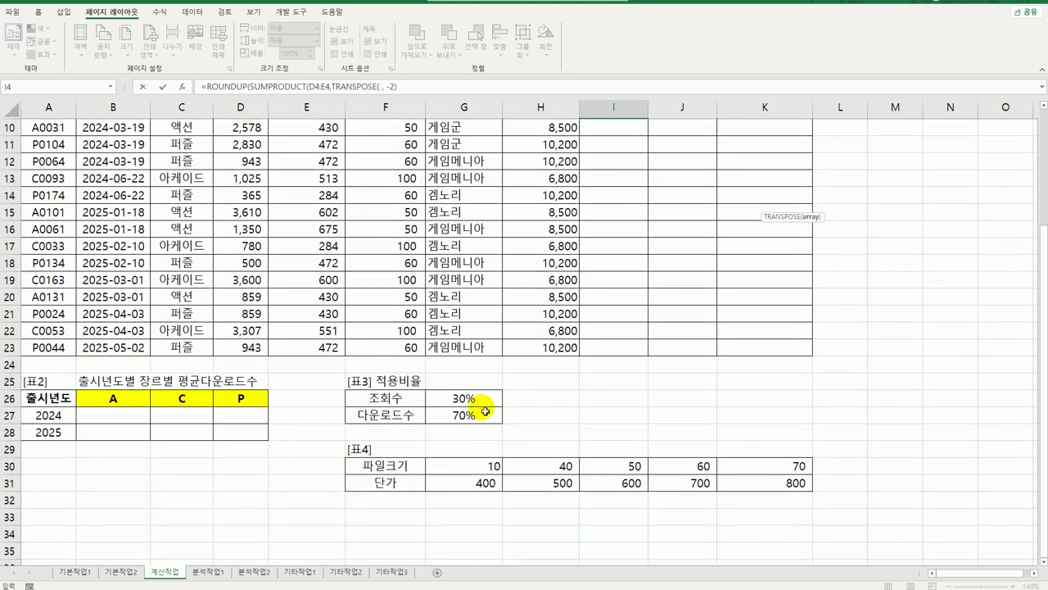
drag(468, 398, 481, 416)
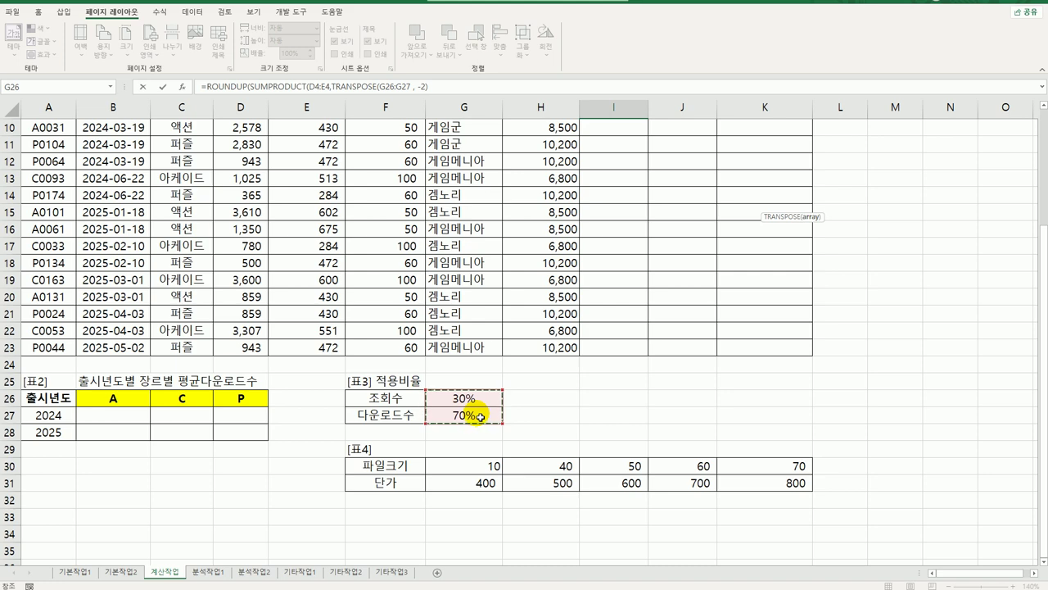
scroll(481, 417, up, 3)
key(F4)
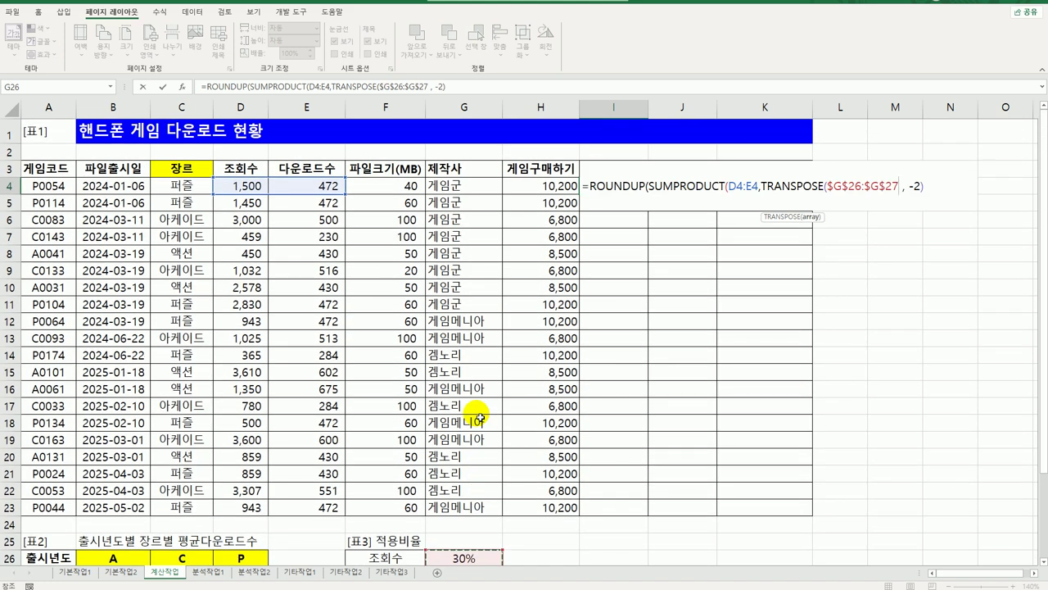
text())
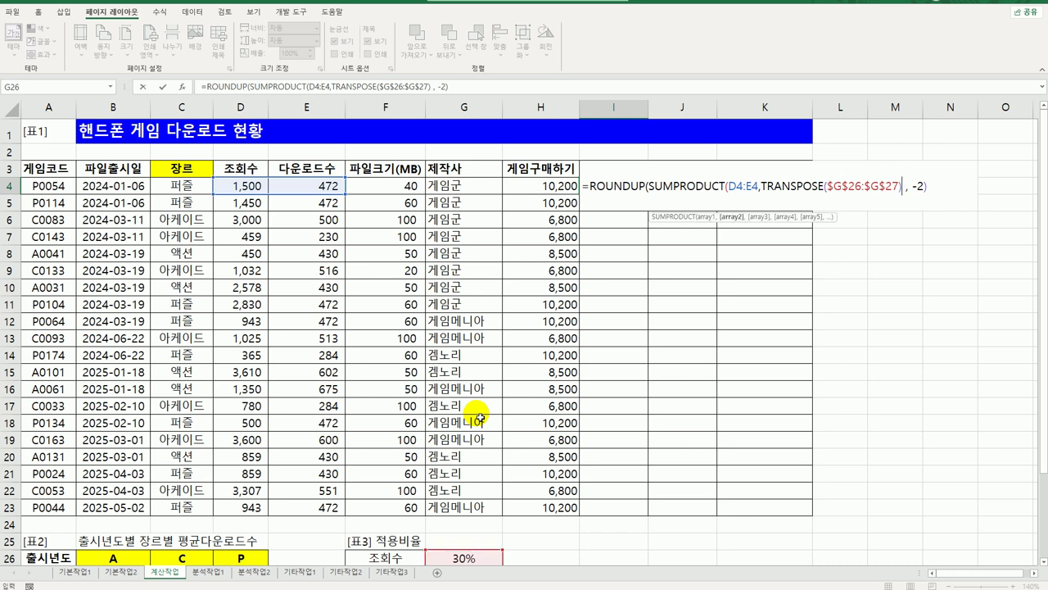
key(Right)
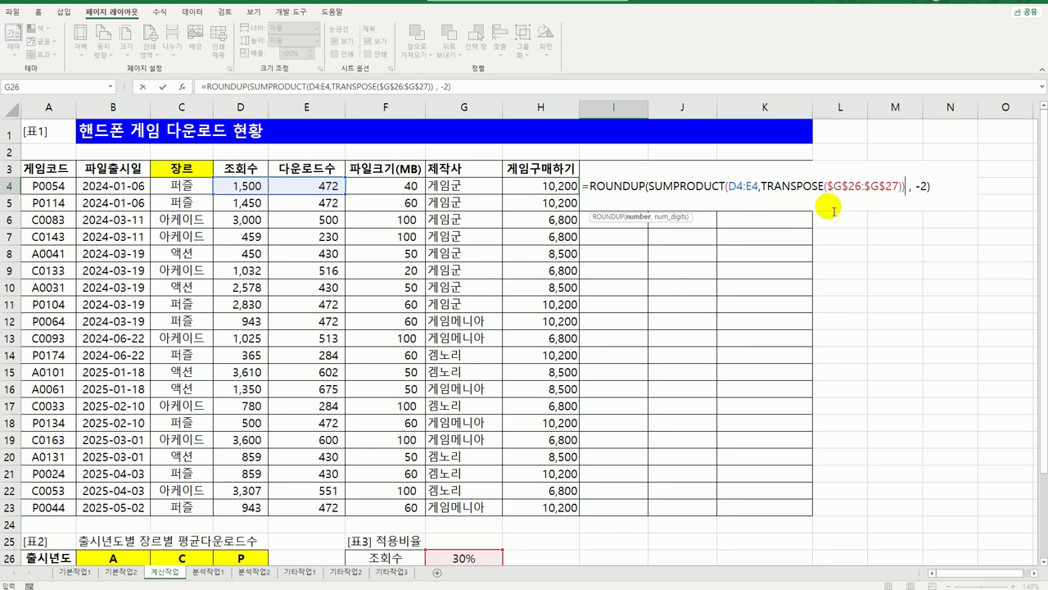
Commit the completed 적립액 formula in I4 as an array formula
click(650, 186)
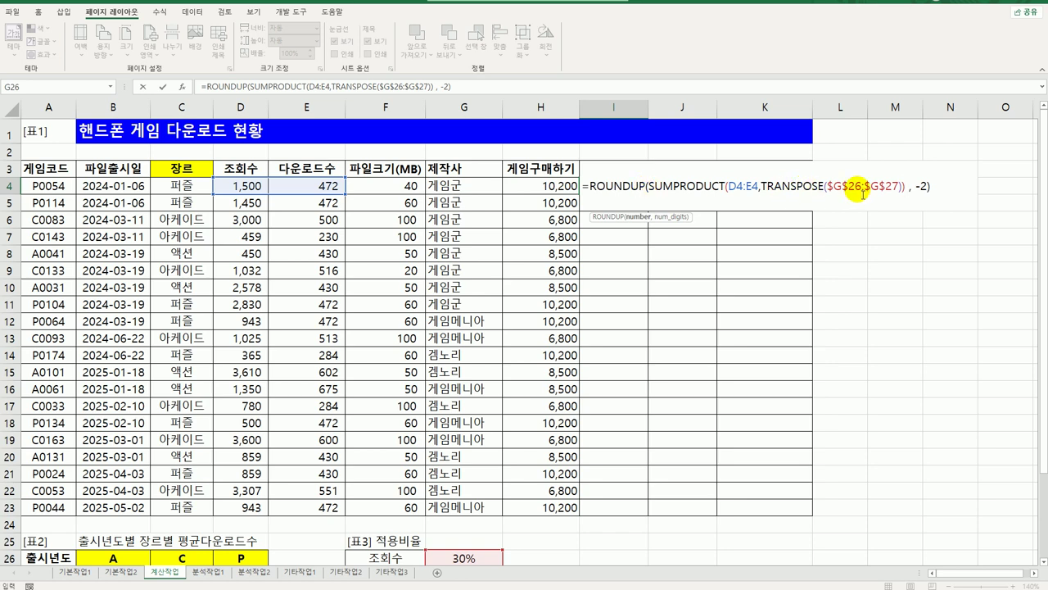
click(942, 194)
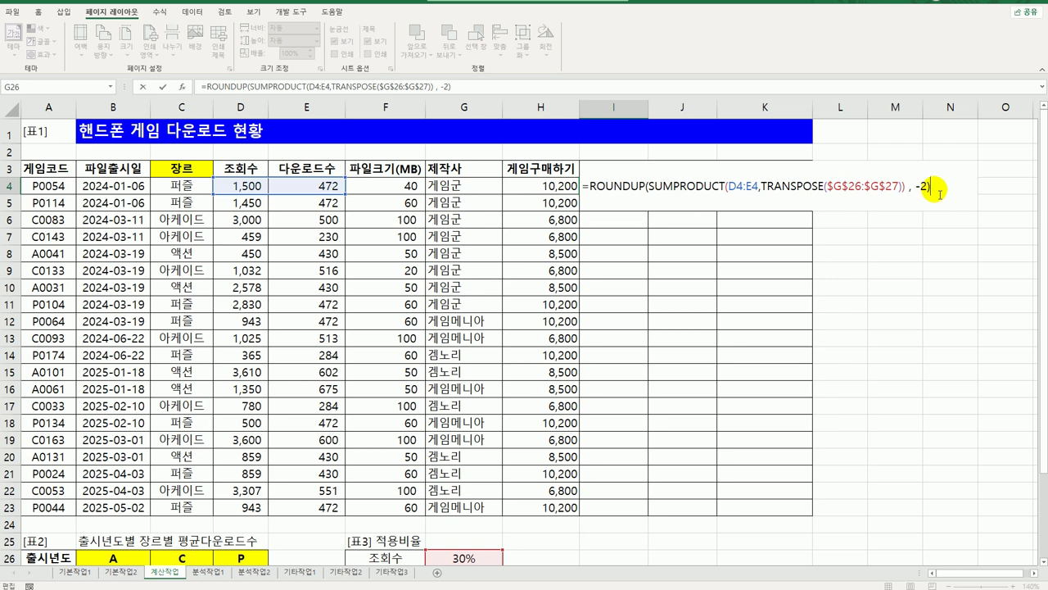
key(ctrl+shift+Return)
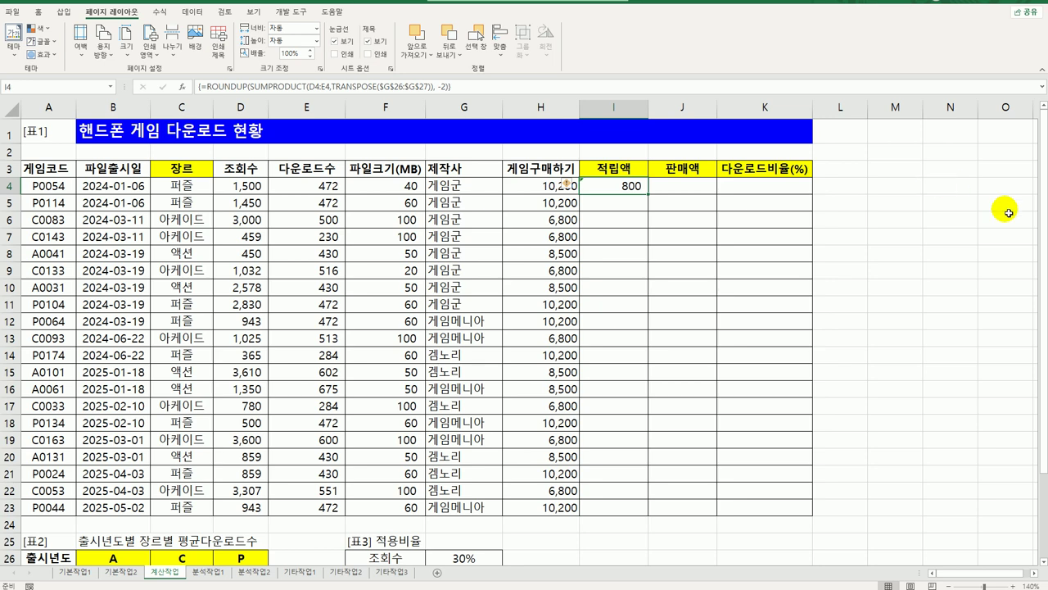
Fill the I4 formula down to I23 and ignore the error flags on the filled range
drag(652, 197, 637, 515)
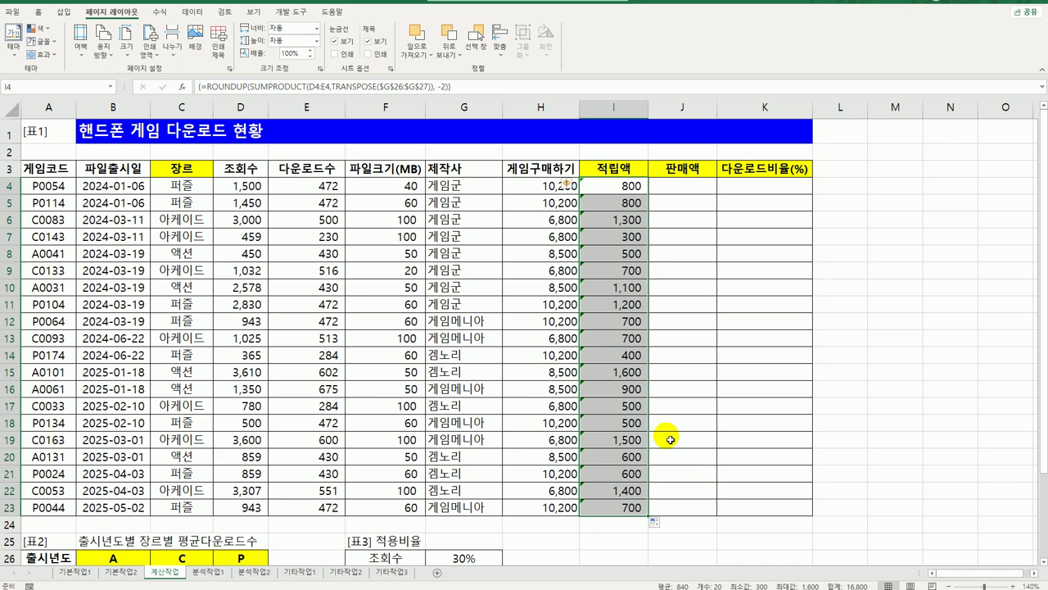
click(570, 189)
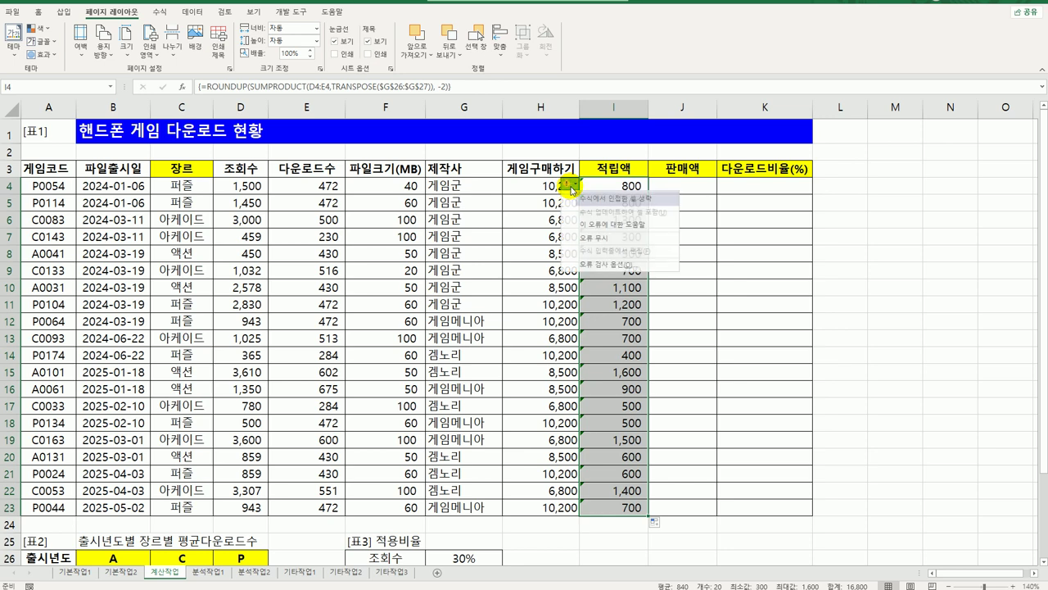
click(593, 239)
Examine the 판매액 range, the 파일크기(MB) values, and the 파일크기 and 단가 rows of [표4] needed for the calculation
click(692, 188)
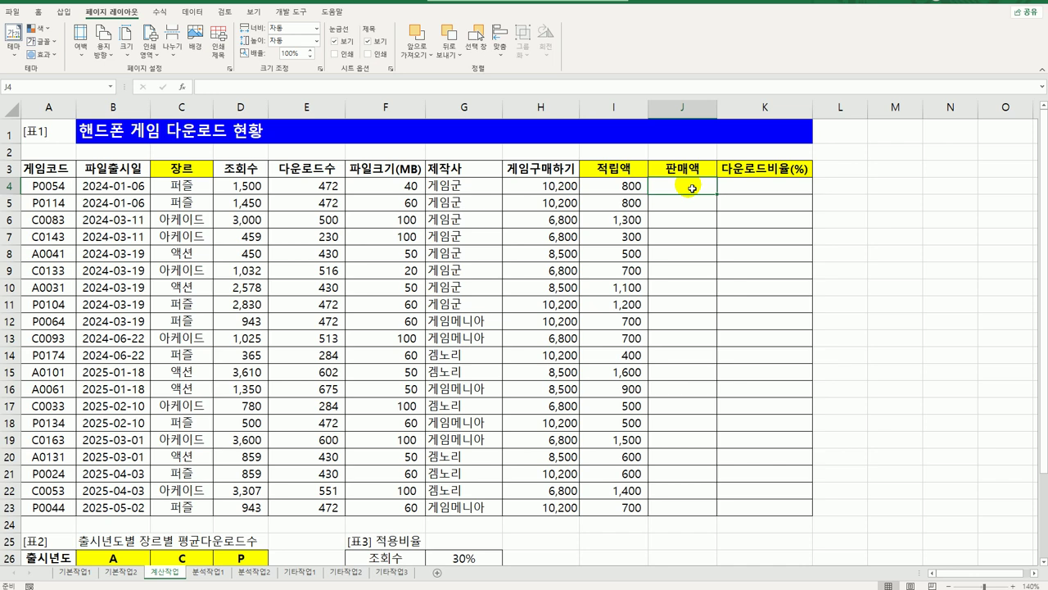
scroll(556, 237, down, 3)
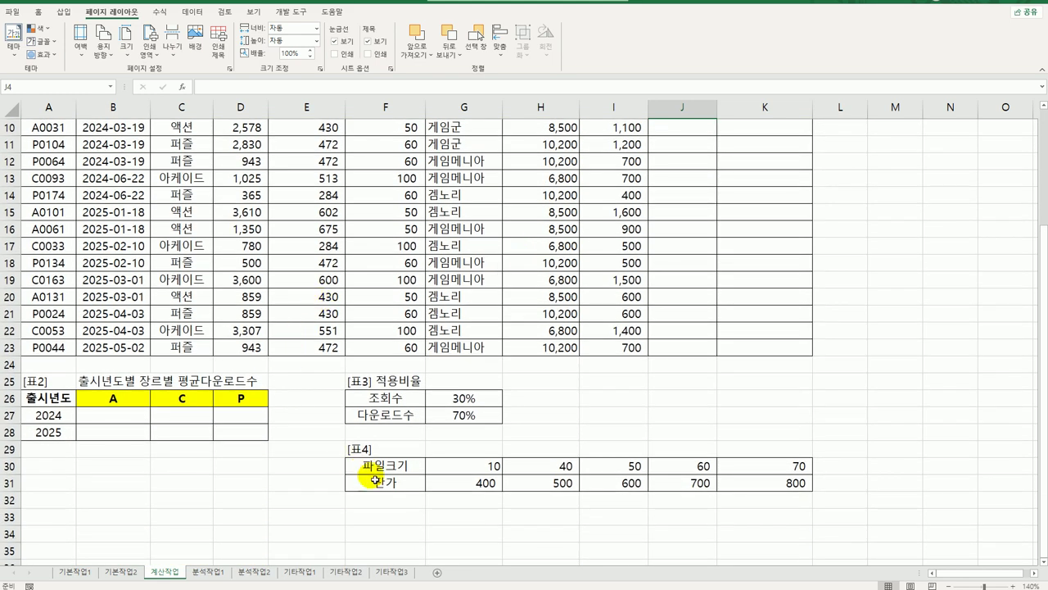
click(403, 469)
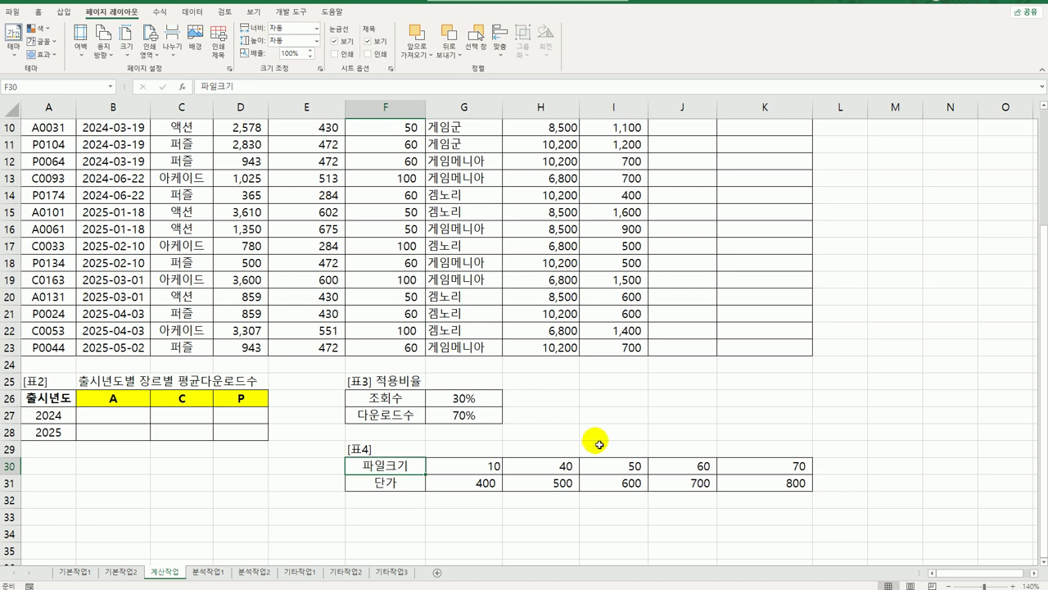
scroll(643, 434, up, 3)
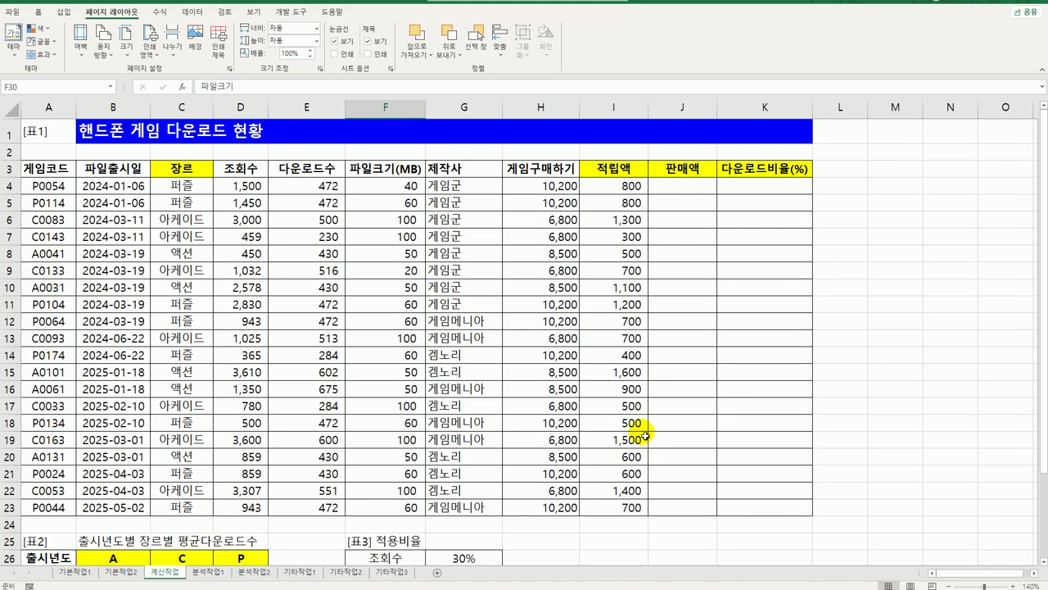
drag(701, 190, 689, 513)
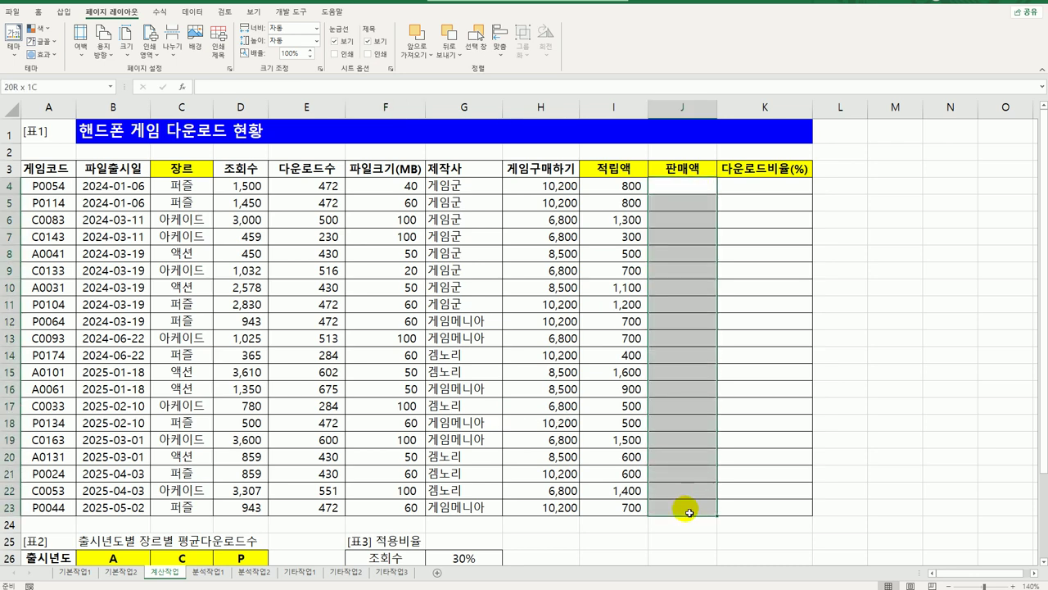
drag(690, 513, 689, 513)
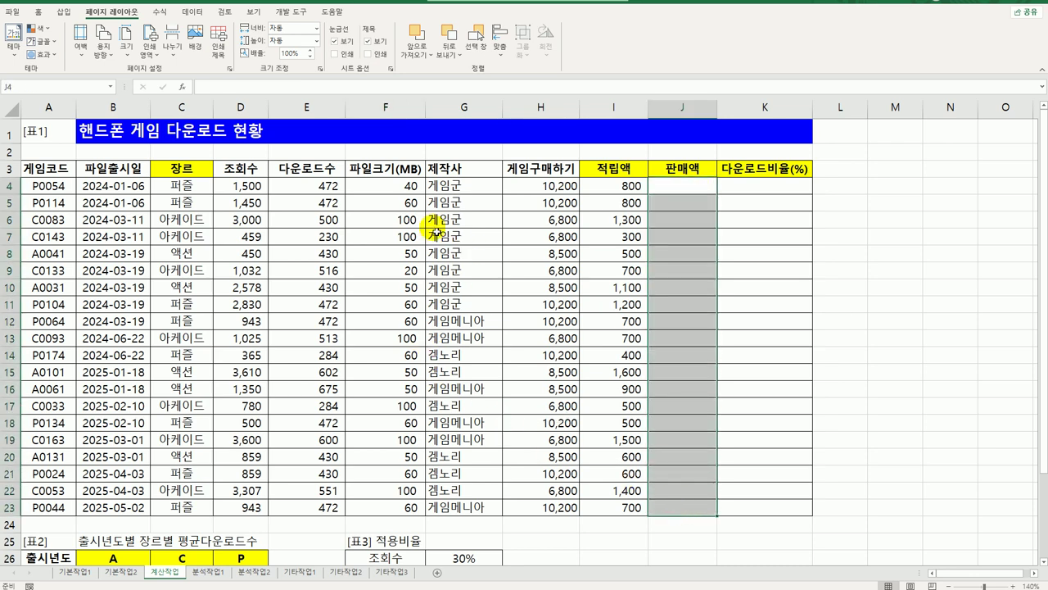
click(398, 191)
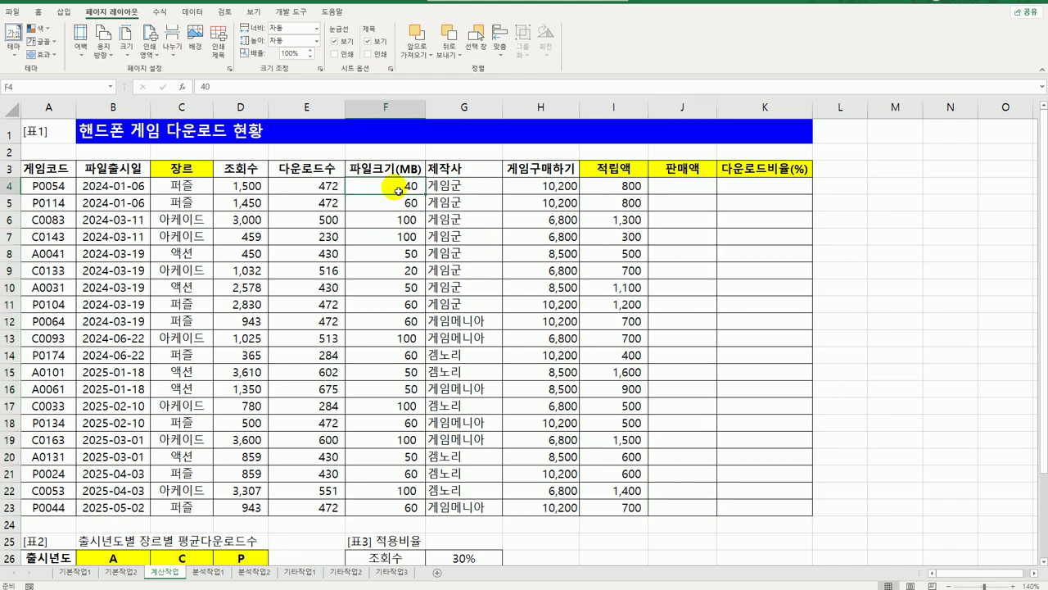
scroll(427, 276, down, 3)
drag(461, 483, 768, 484)
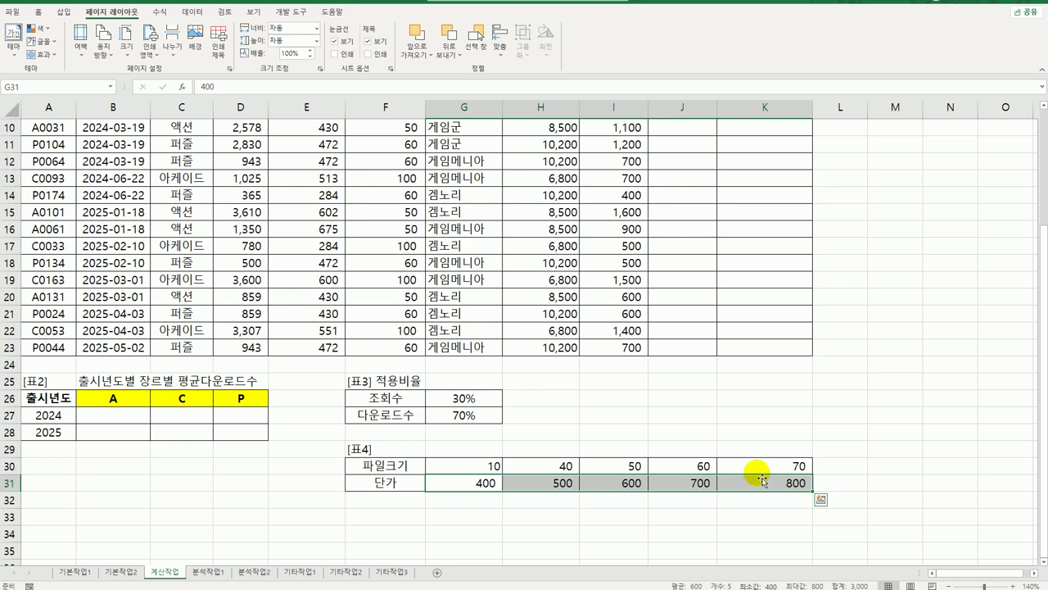
scroll(766, 479, up, 3)
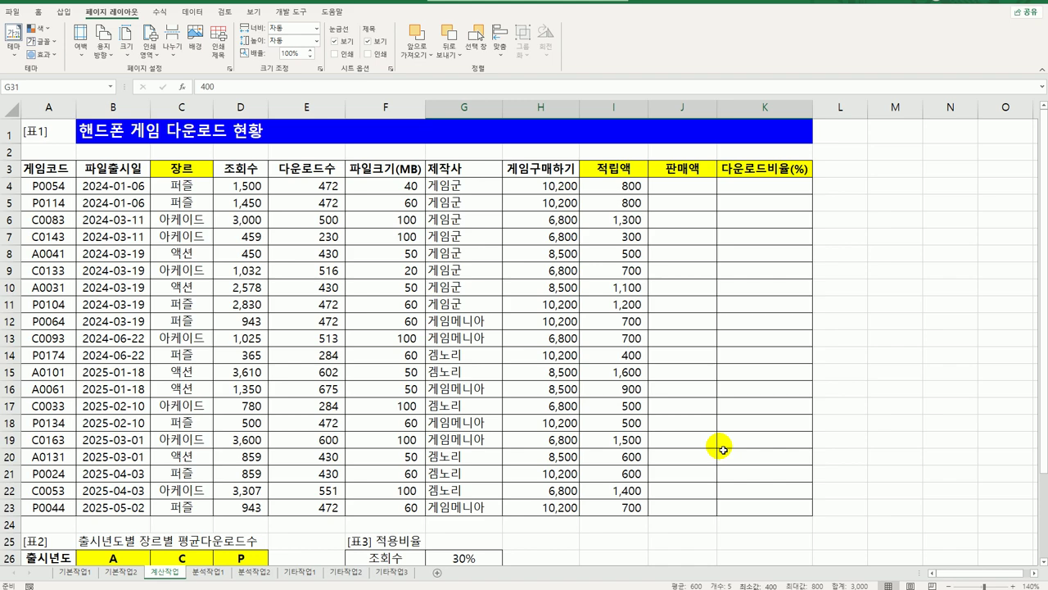
scroll(724, 447, down, 3)
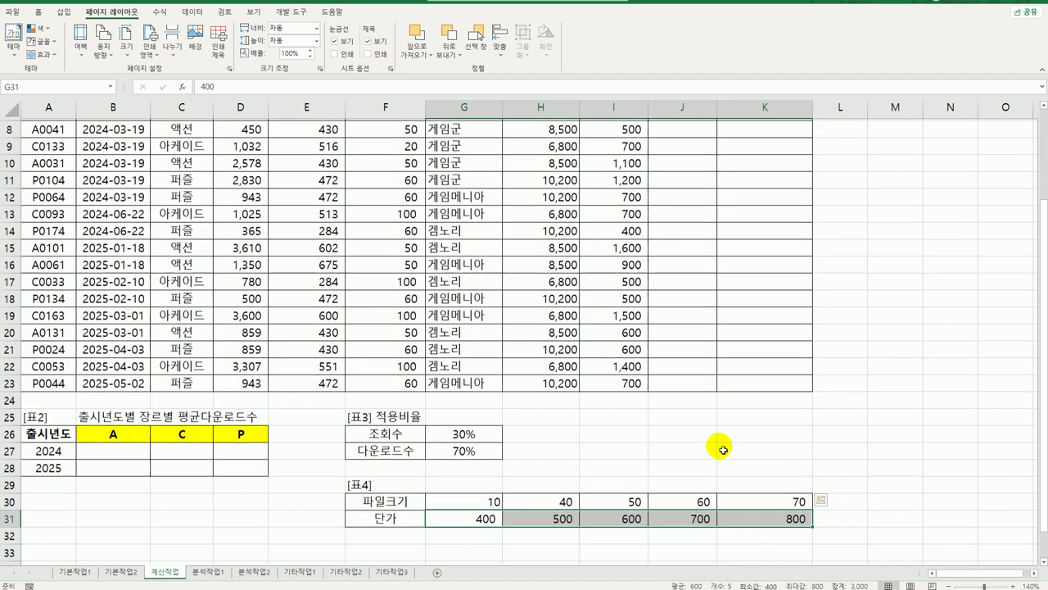
scroll(728, 426, up, 3)
Start an XLOOKUP formula in J4 of the 판매액 column with F4 as the lookup value
click(696, 194)
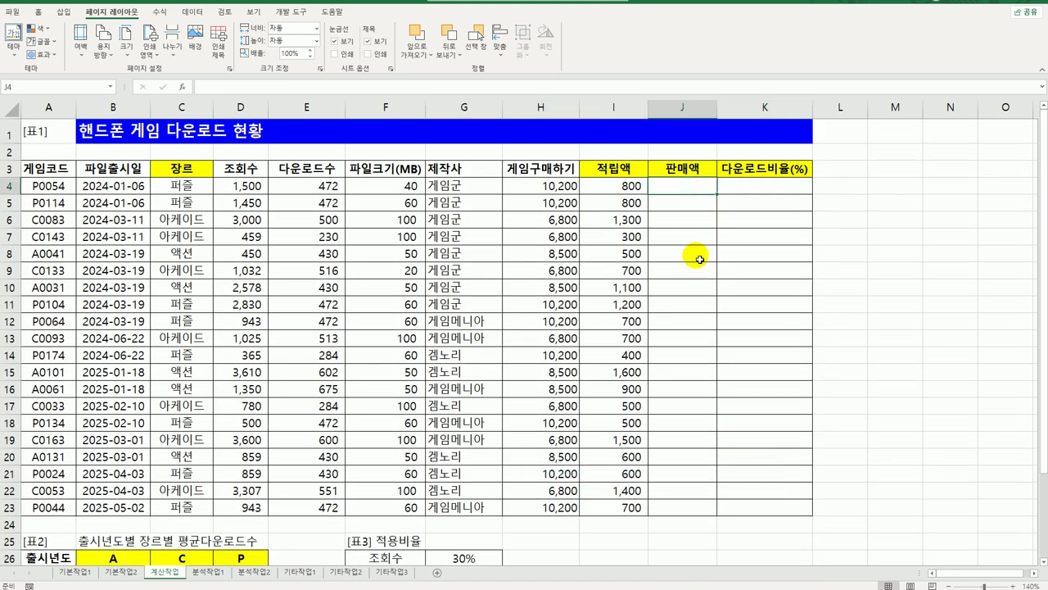
text(=)
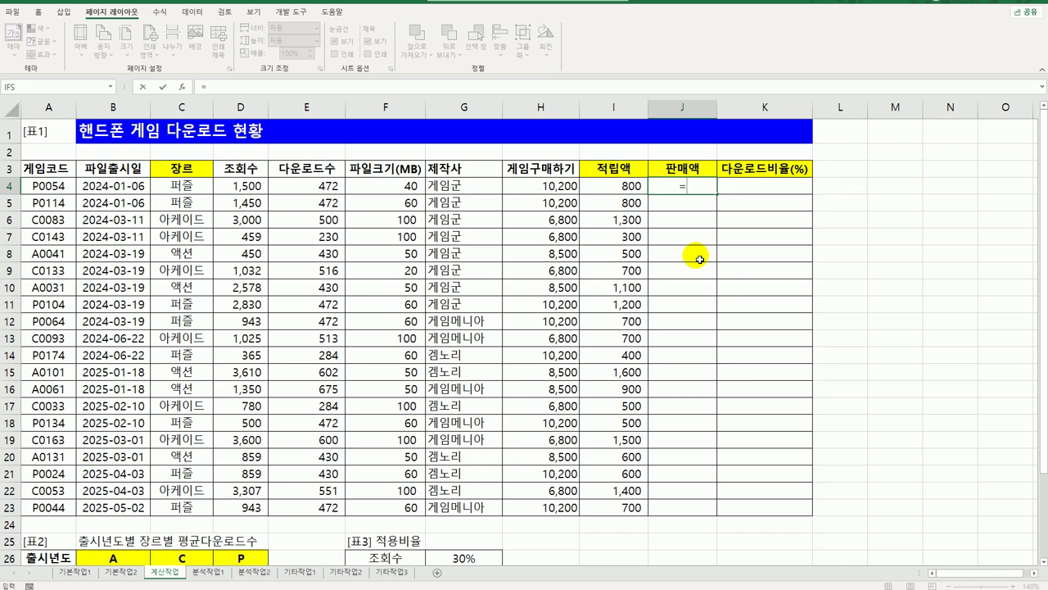
scroll(700, 259, down, 3)
scroll(700, 259, up, 3)
text(XLOOKUP()
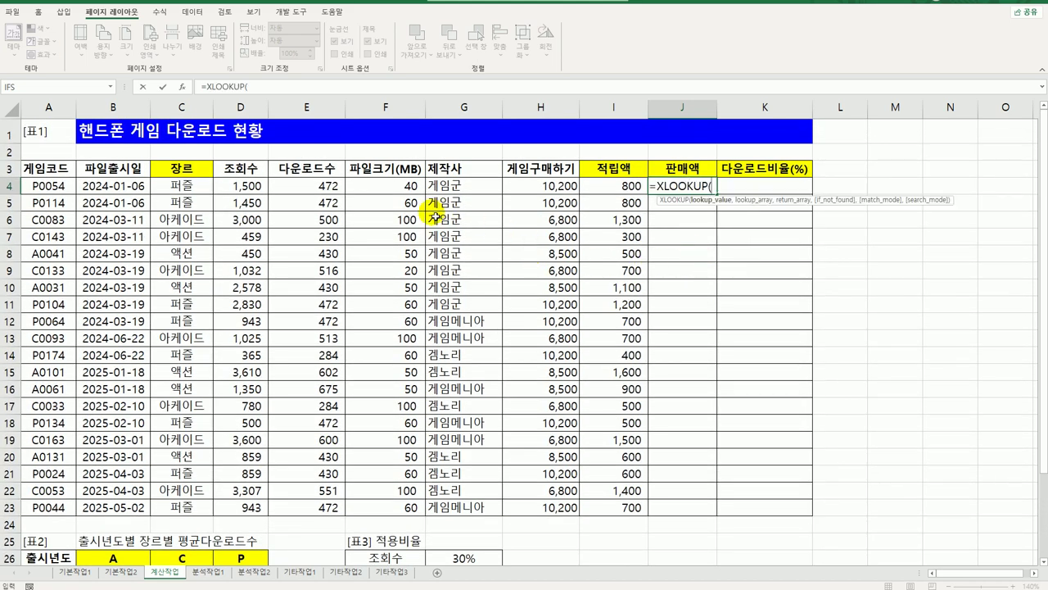
click(419, 188)
text(,)
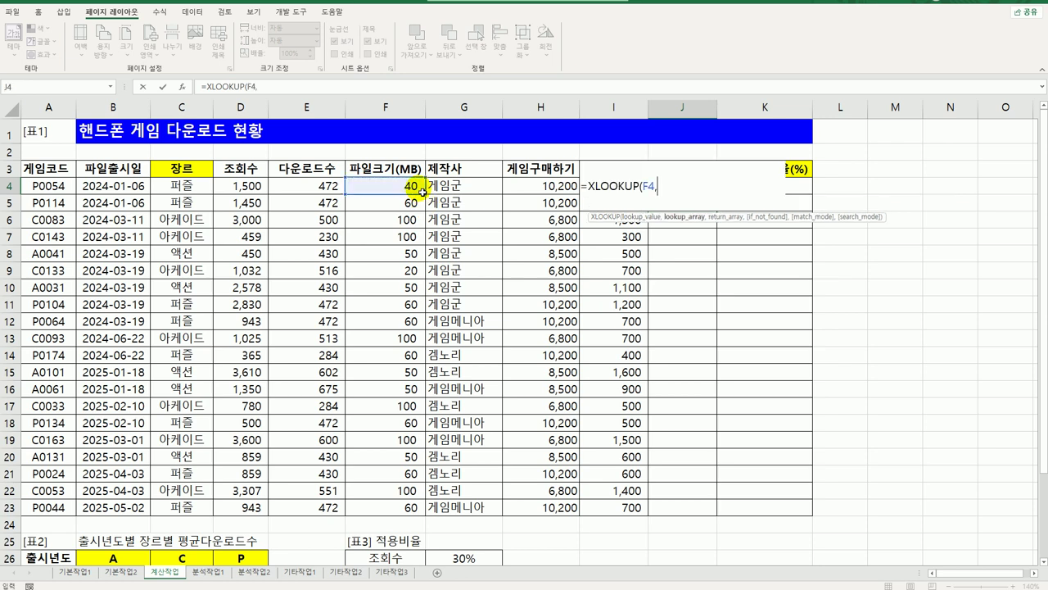
Add the 파일크기 row of [표4] as the absolute lookup array $G$30:$K$30
scroll(421, 191, down, 3)
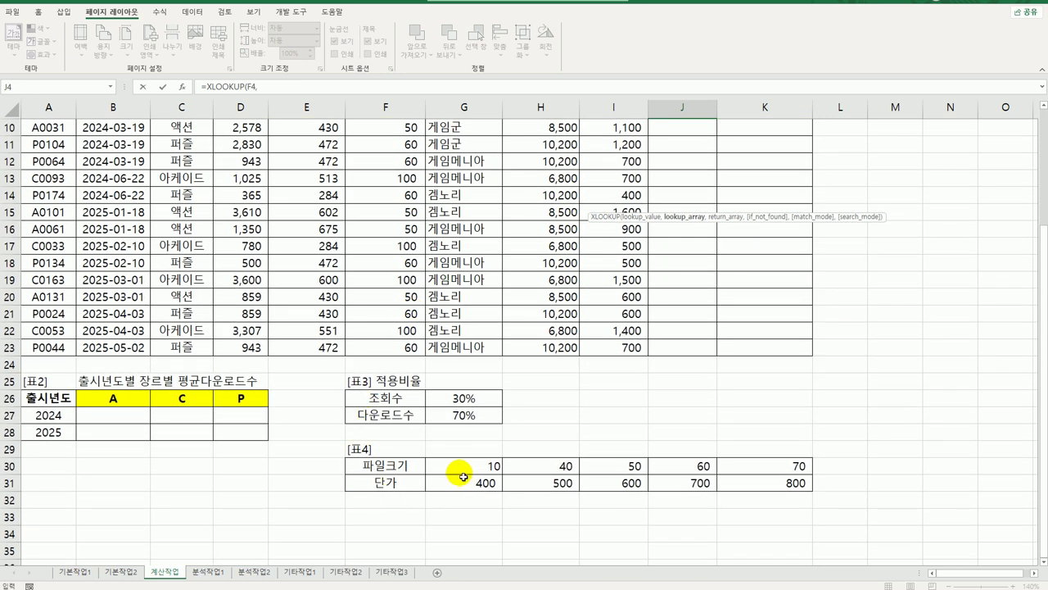
click(459, 465)
drag(527, 464, 754, 465)
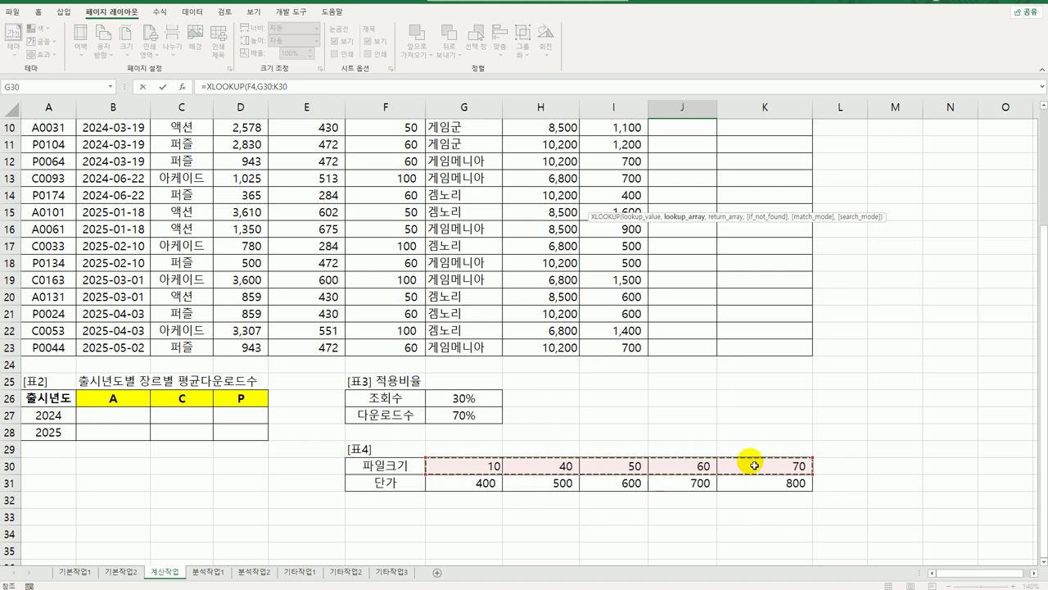
key(F4)
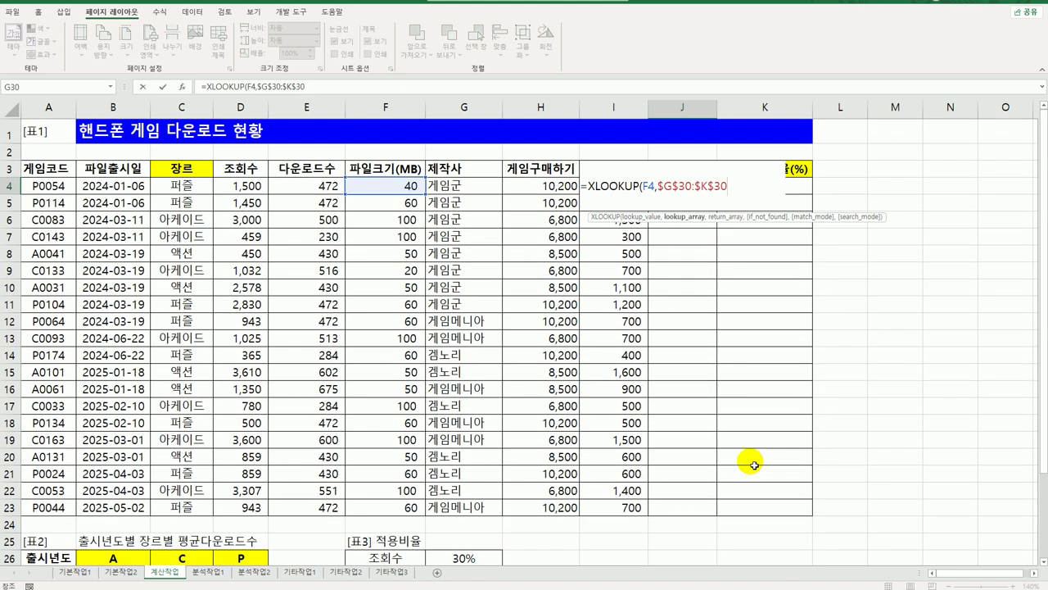
text(,)
Add the 단가 row of [표4] as the absolute return array $G$31:$K$31
scroll(688, 407, down, 3)
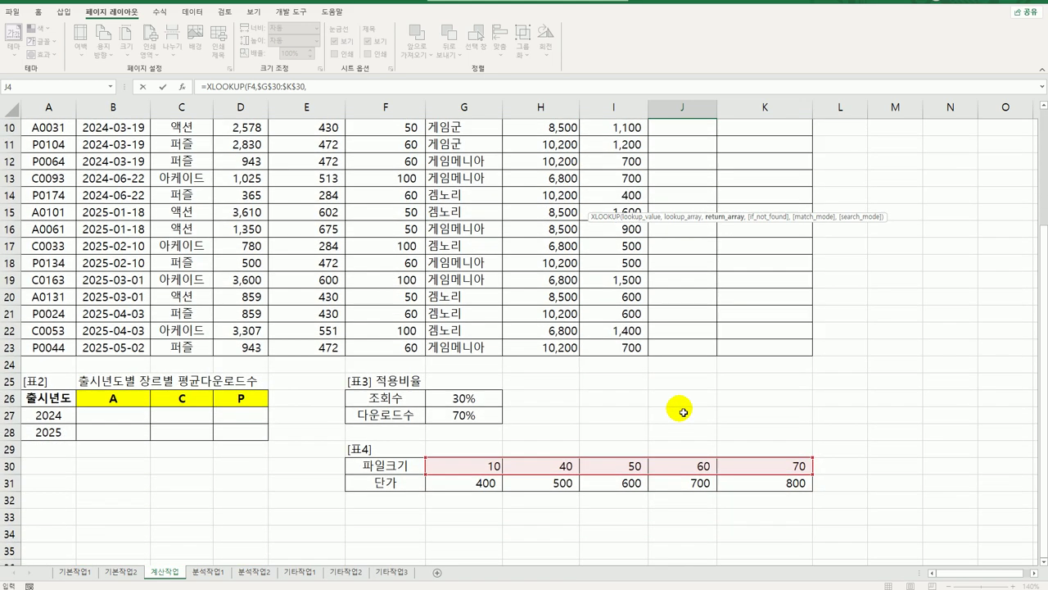
drag(479, 484, 762, 483)
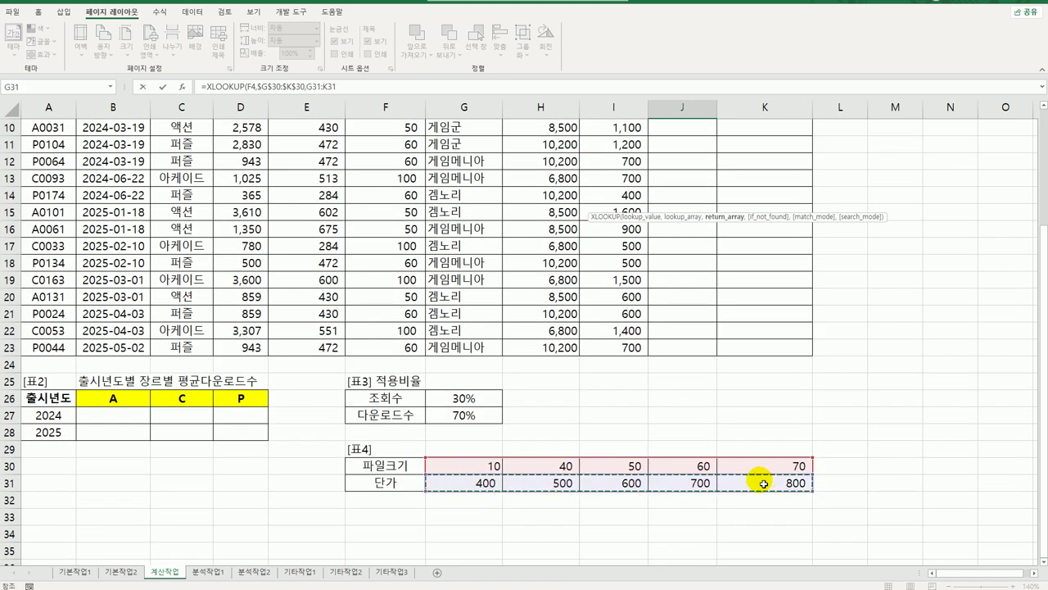
key(F4)
scroll(761, 483, up, 3)
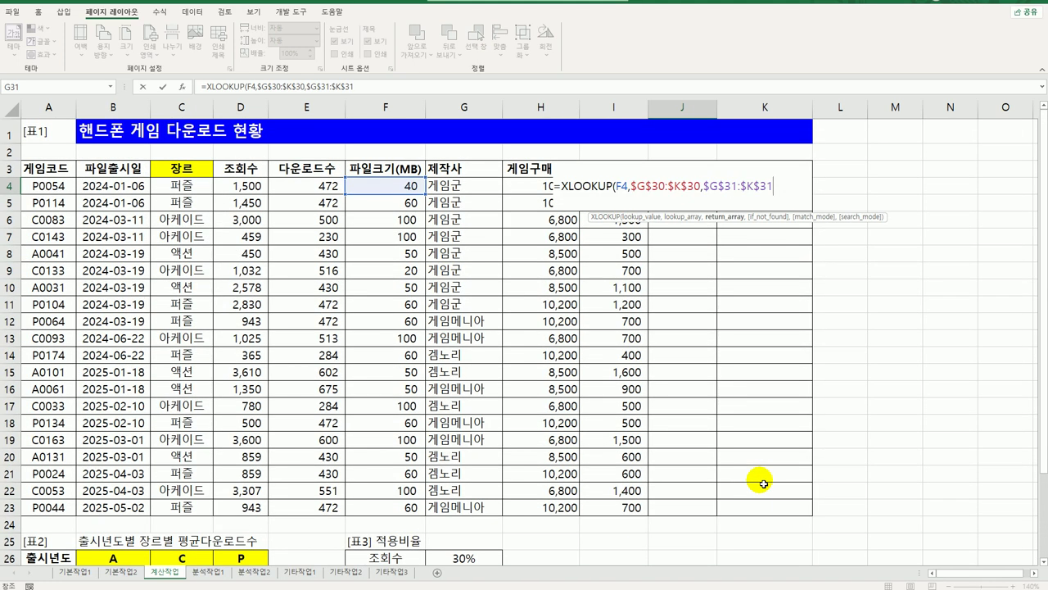
text(,)
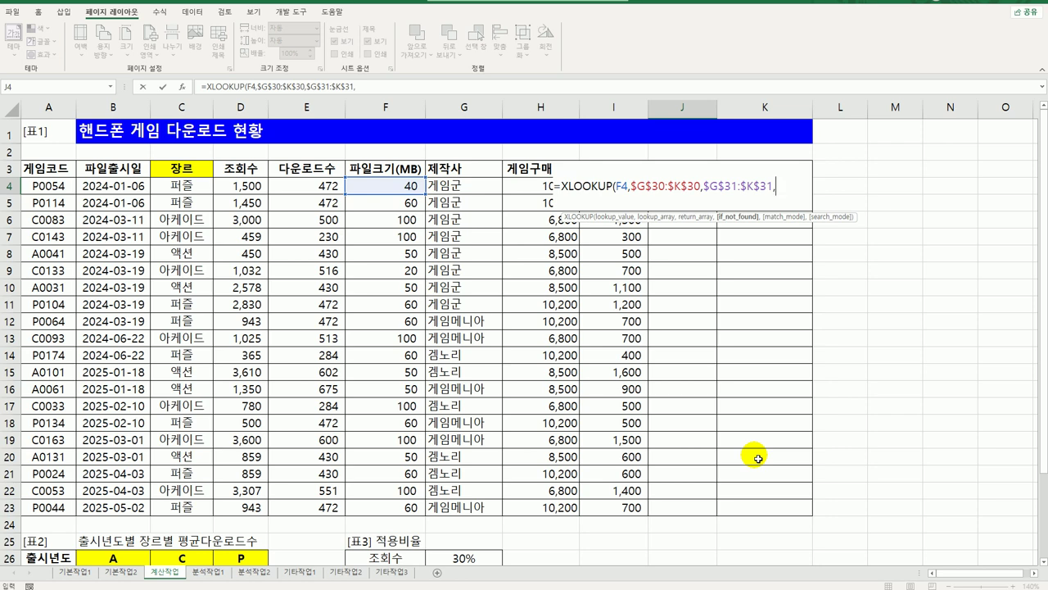
Leave the if_not_found argument empty, set the match mode to -1 (exact match or next smaller item), and commit the J4 formula
text(,)
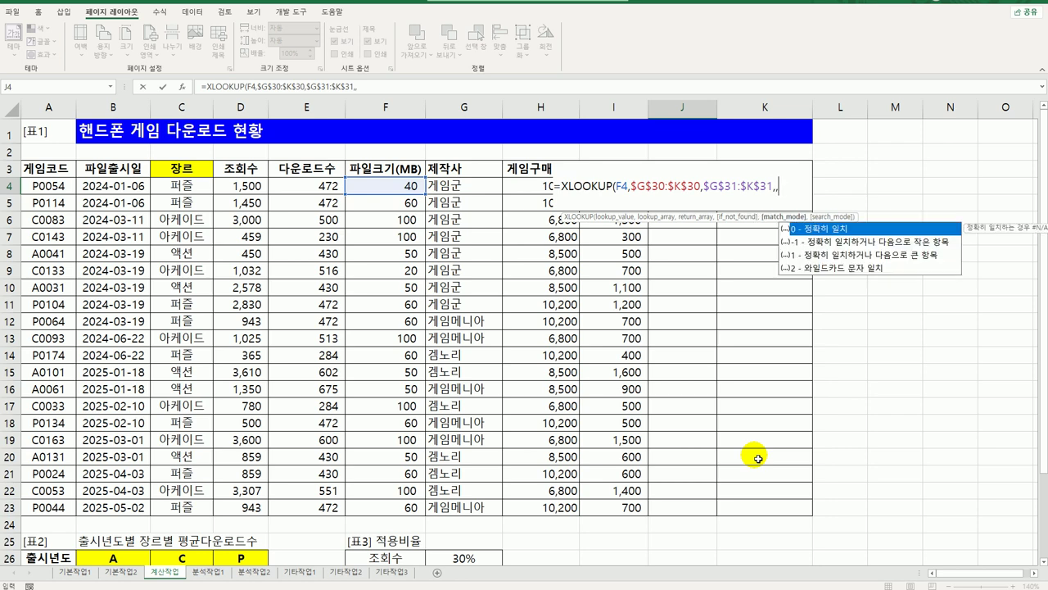
scroll(507, 479, down, 3)
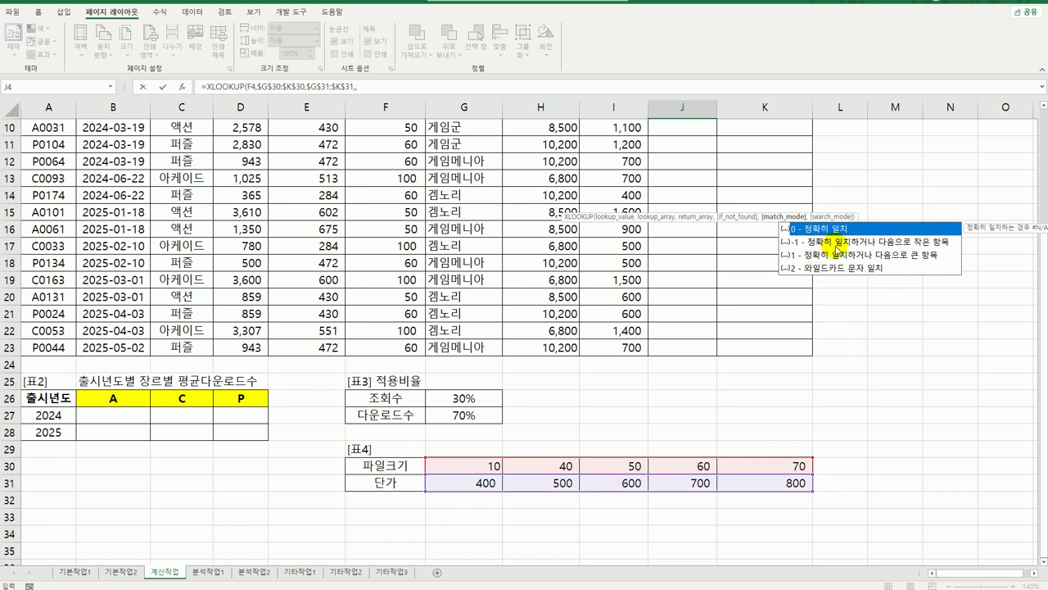
click(926, 242)
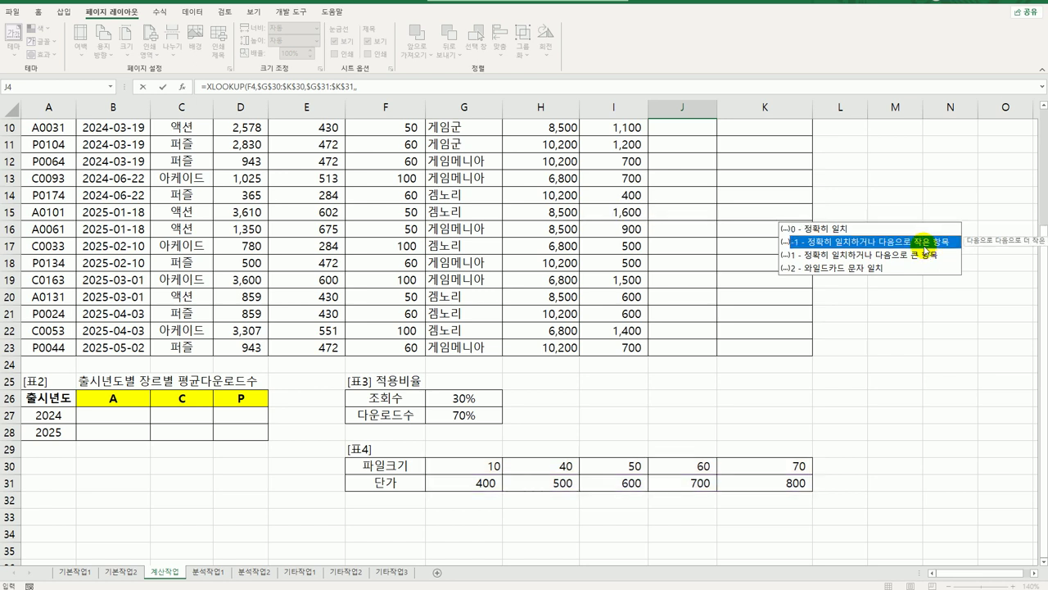
double_click(926, 242)
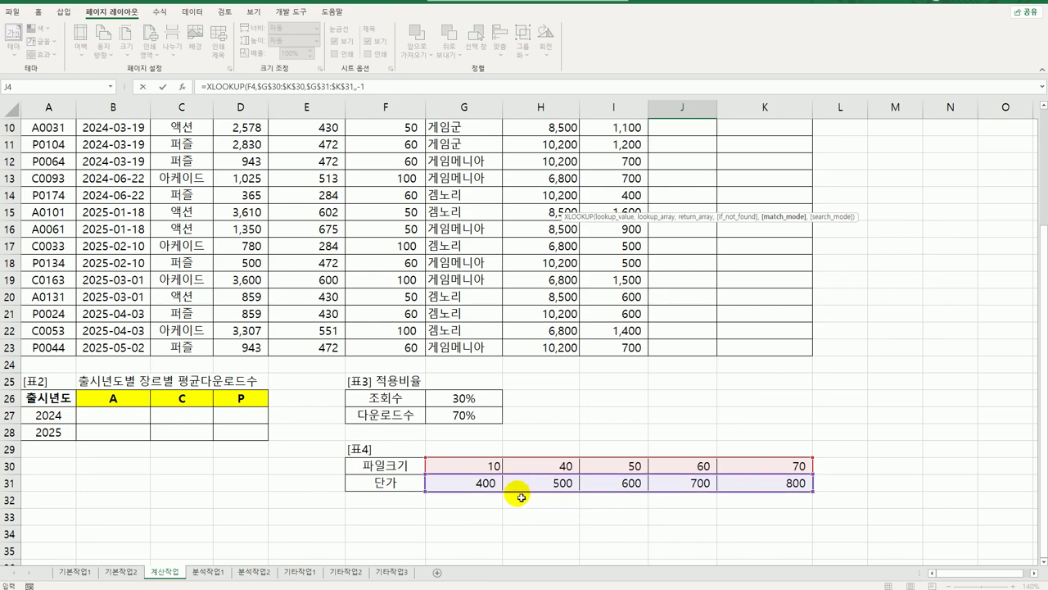
scroll(547, 496, up, 3)
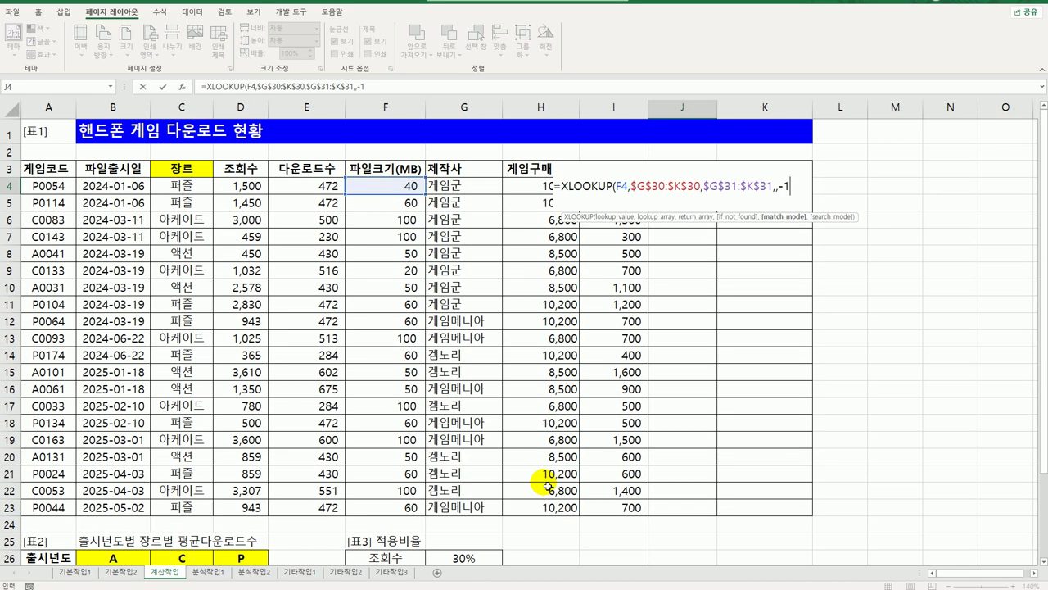
key(Return)
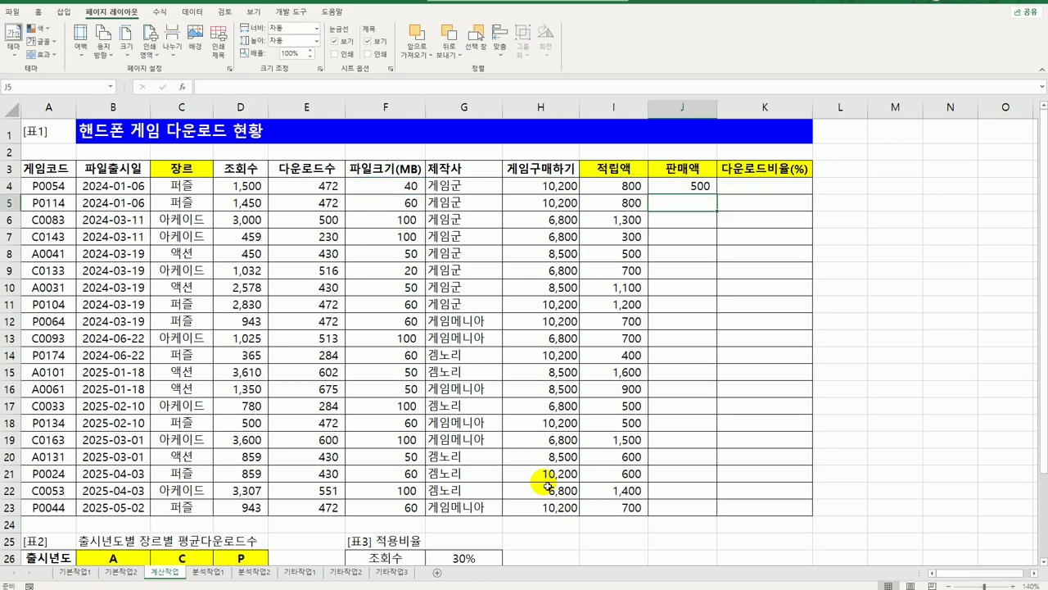
Fill the 판매액 formula from J4 down to J23
click(702, 185)
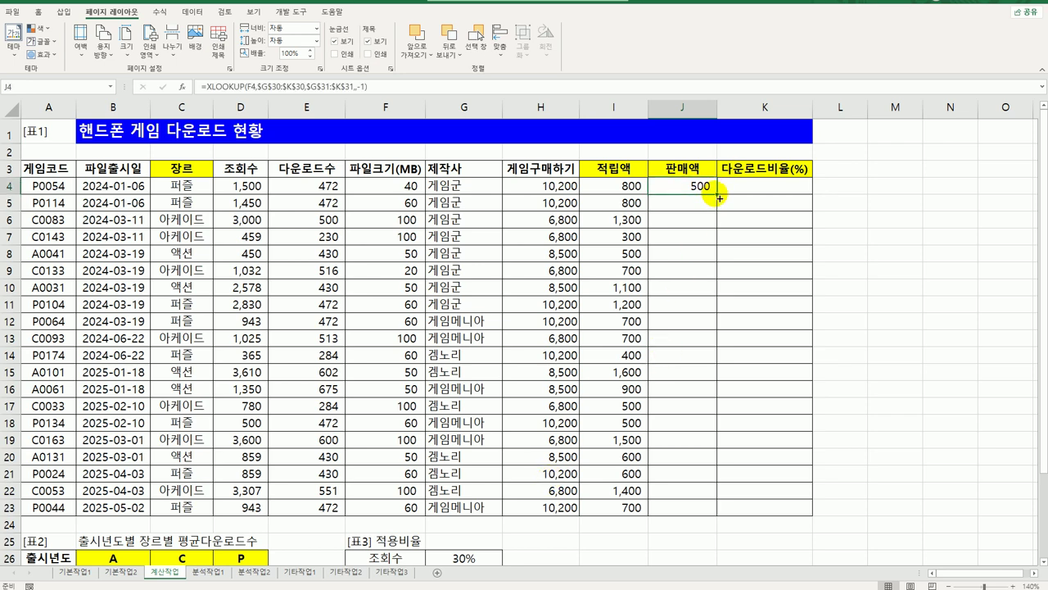
drag(715, 194, 685, 515)
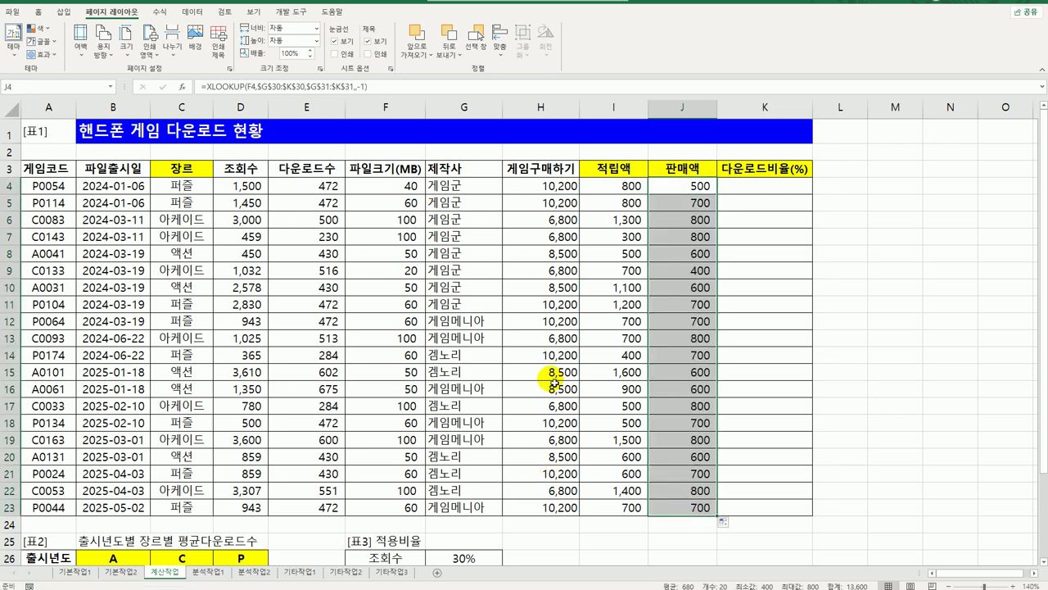
Check the 판매액 results for file sizes 40, 60 and 100 against the matching 단가 values in [표4]
click(409, 187)
scroll(457, 352, down, 3)
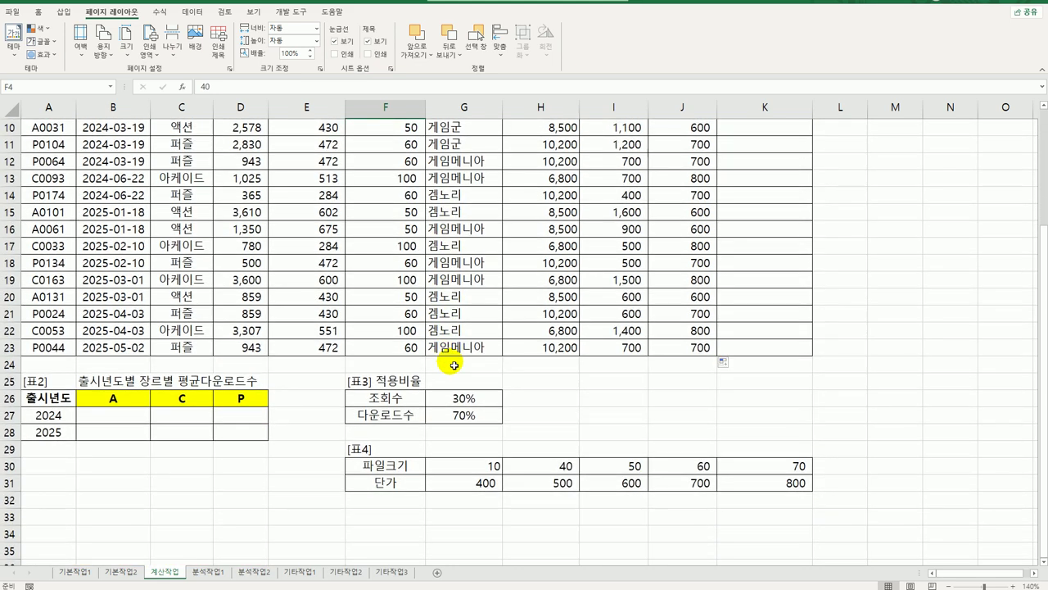
click(555, 468)
click(556, 484)
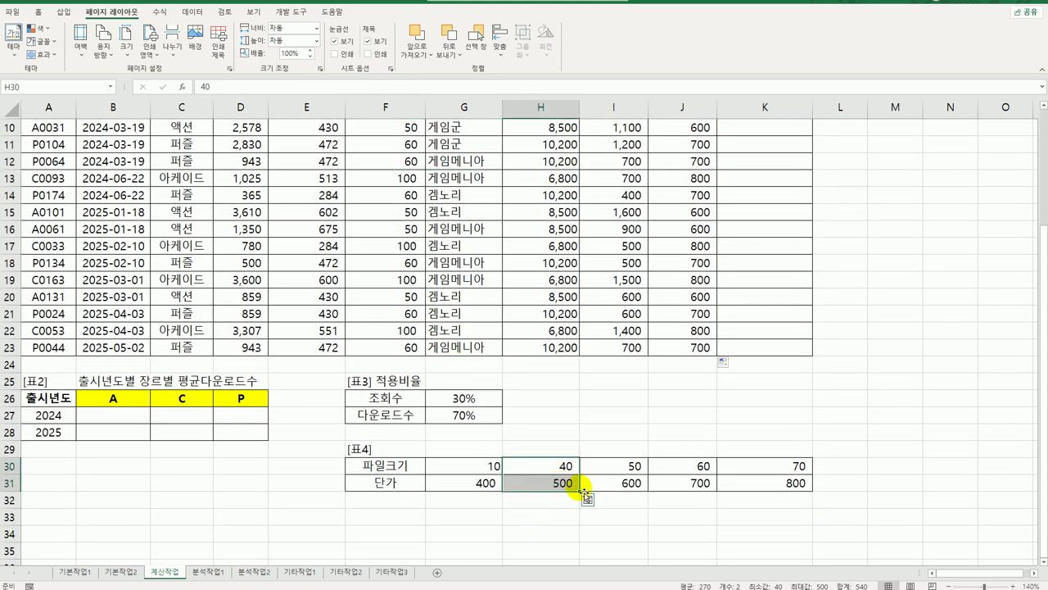
scroll(529, 444, up, 3)
click(414, 201)
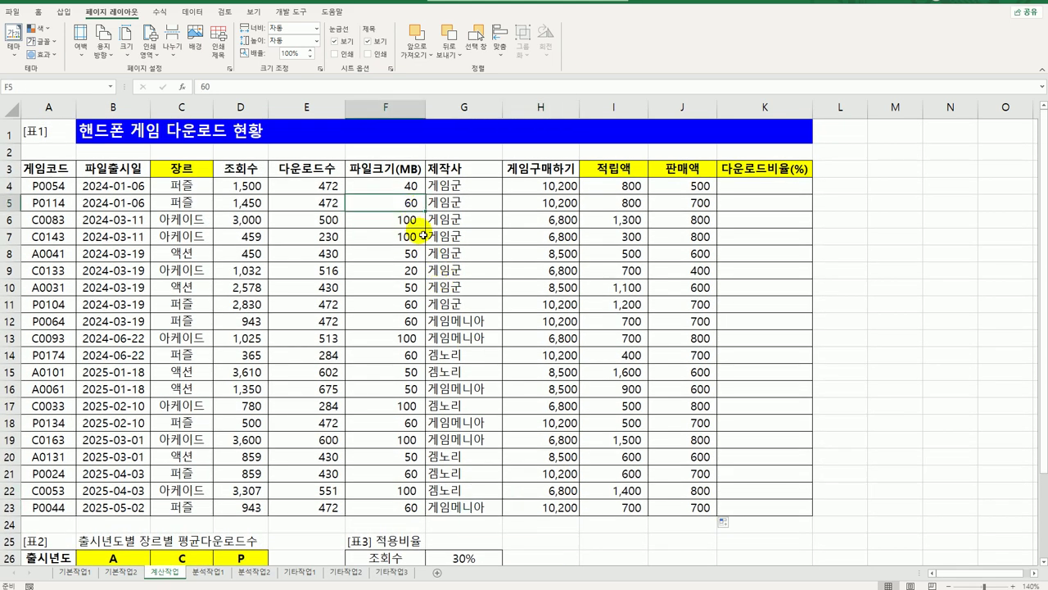
scroll(532, 466, down, 6)
click(698, 347)
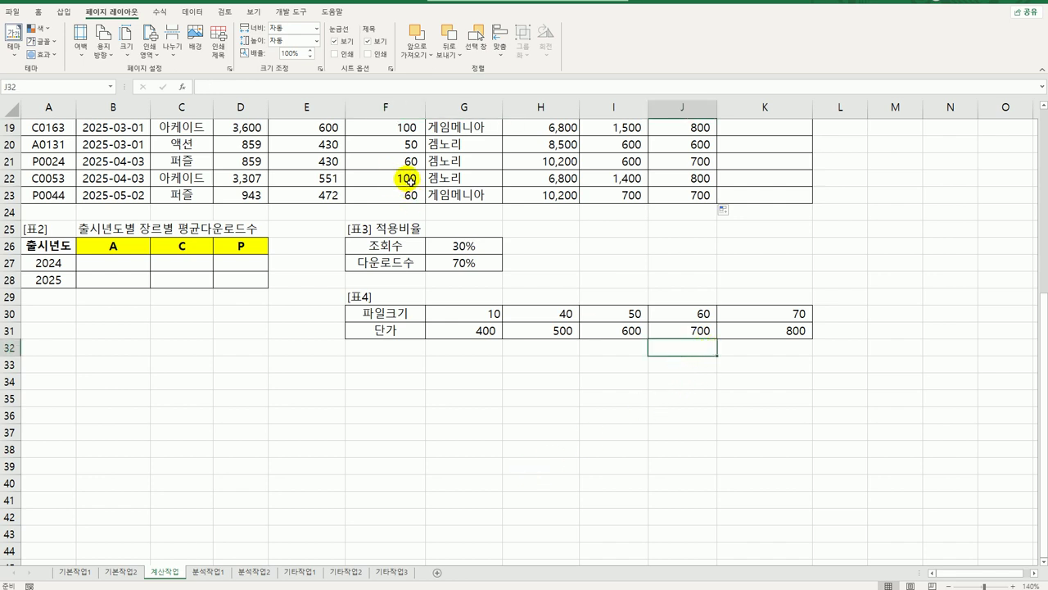
click(400, 178)
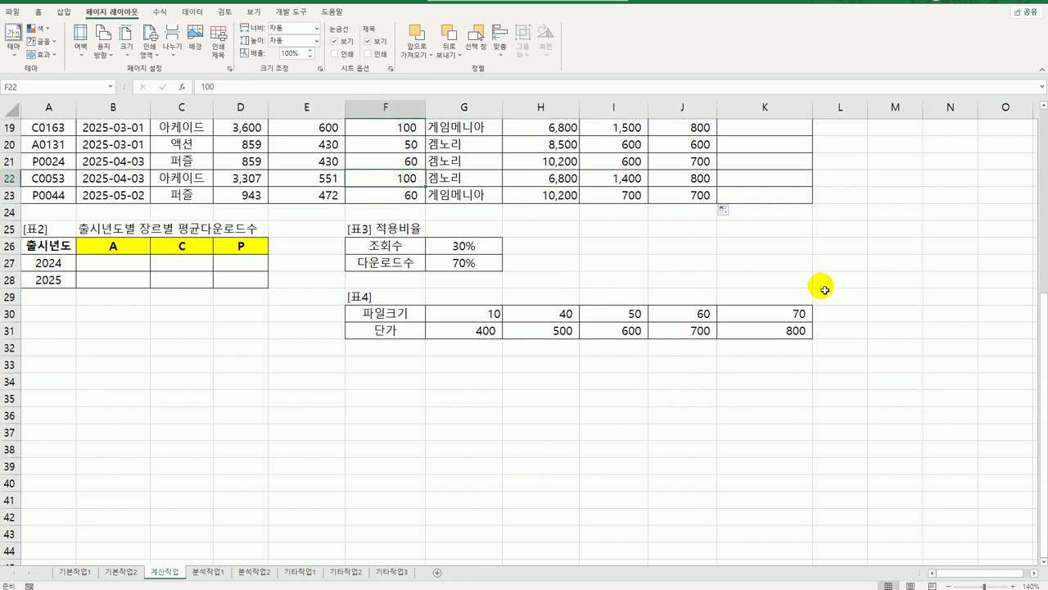
click(692, 178)
scroll(783, 322, up, 6)
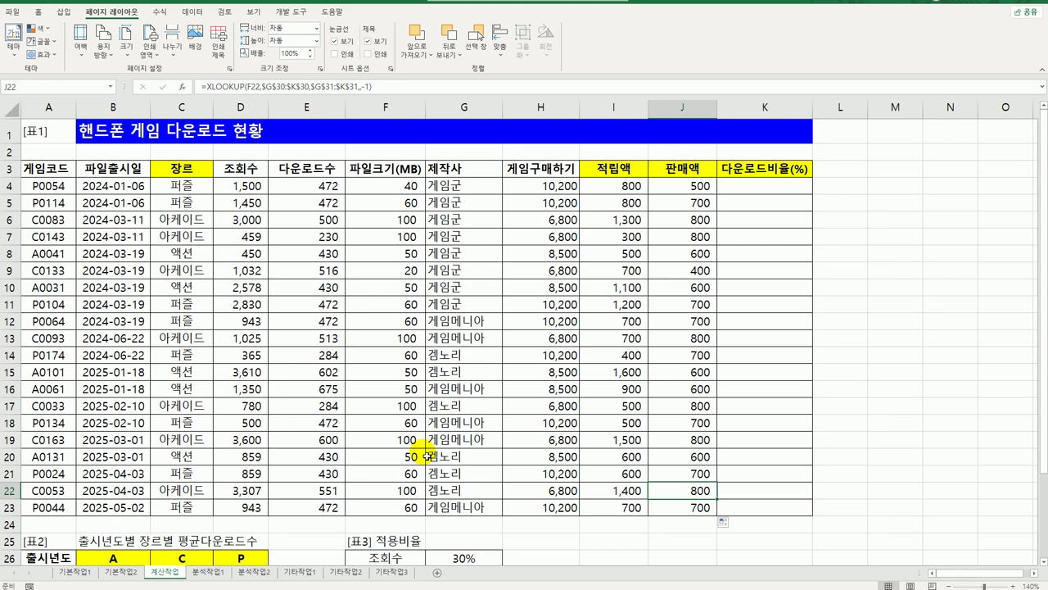
Check the 판매액 result in row 9 for file size 20 against the next smaller 파일크기 entry in [표4]
scroll(459, 450, down, 3)
scroll(529, 463, up, 3)
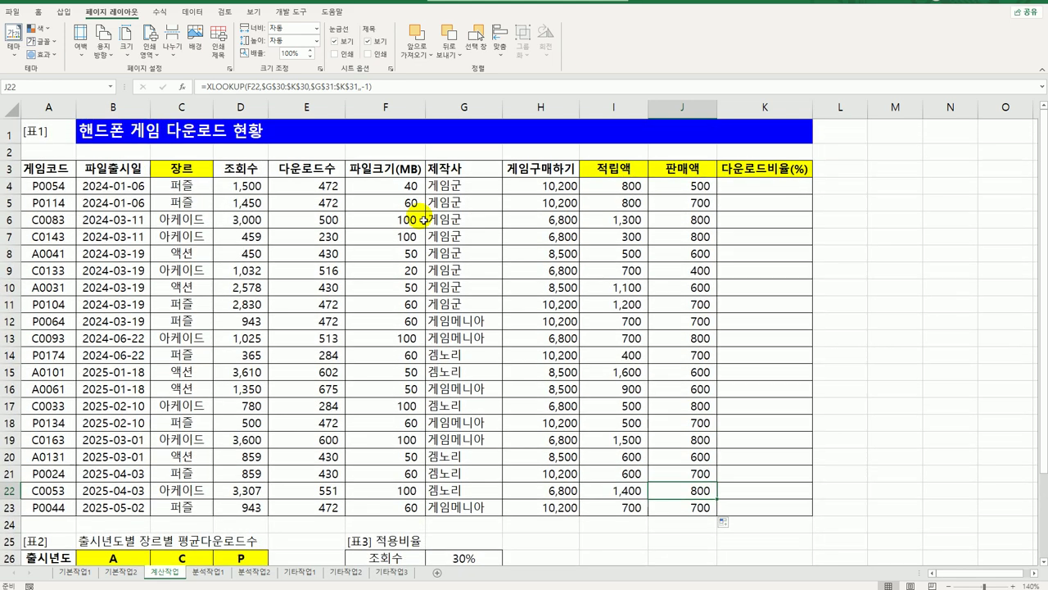
drag(407, 270, 696, 271)
scroll(692, 287, down, 3)
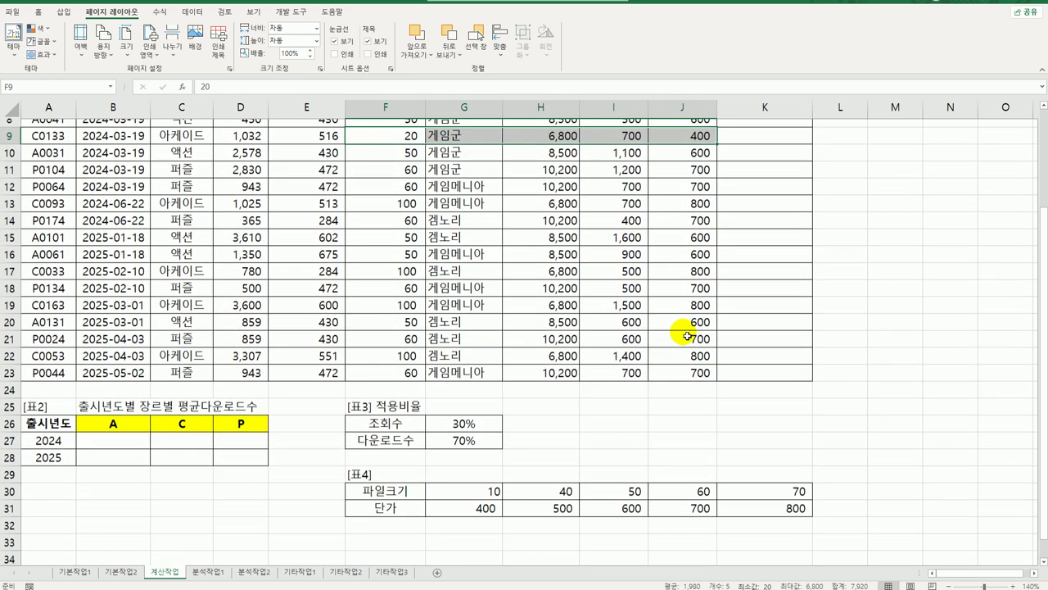
scroll(679, 344, down, 1)
click(541, 474)
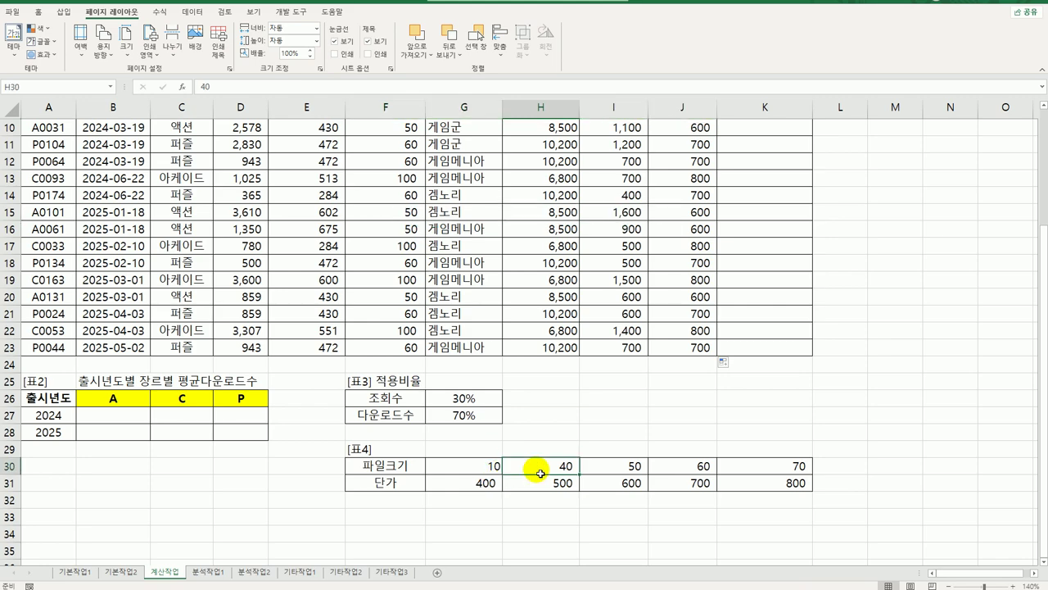
click(488, 466)
click(484, 483)
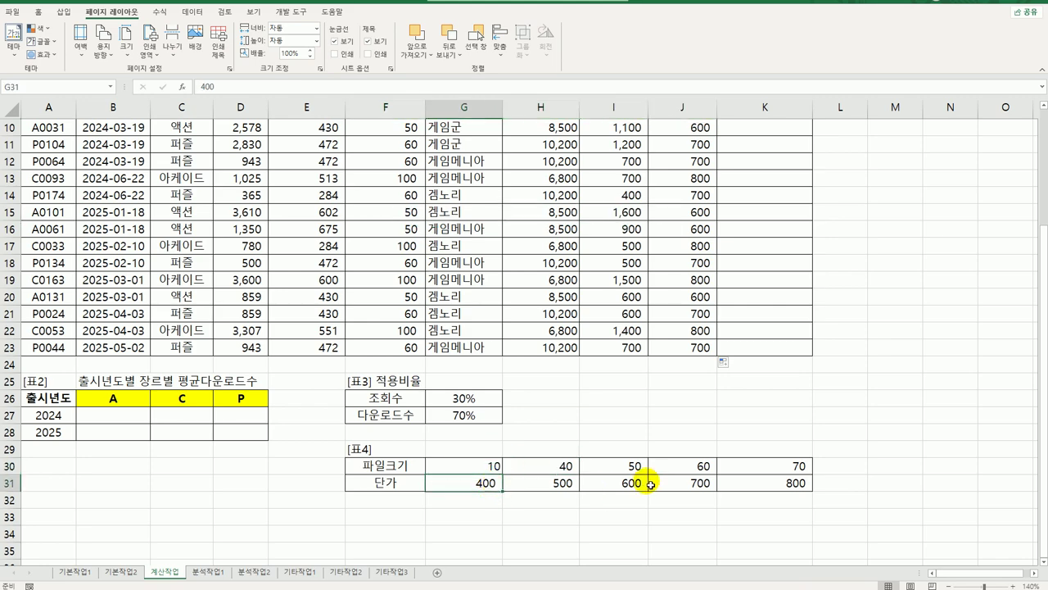
scroll(651, 484, up, 3)
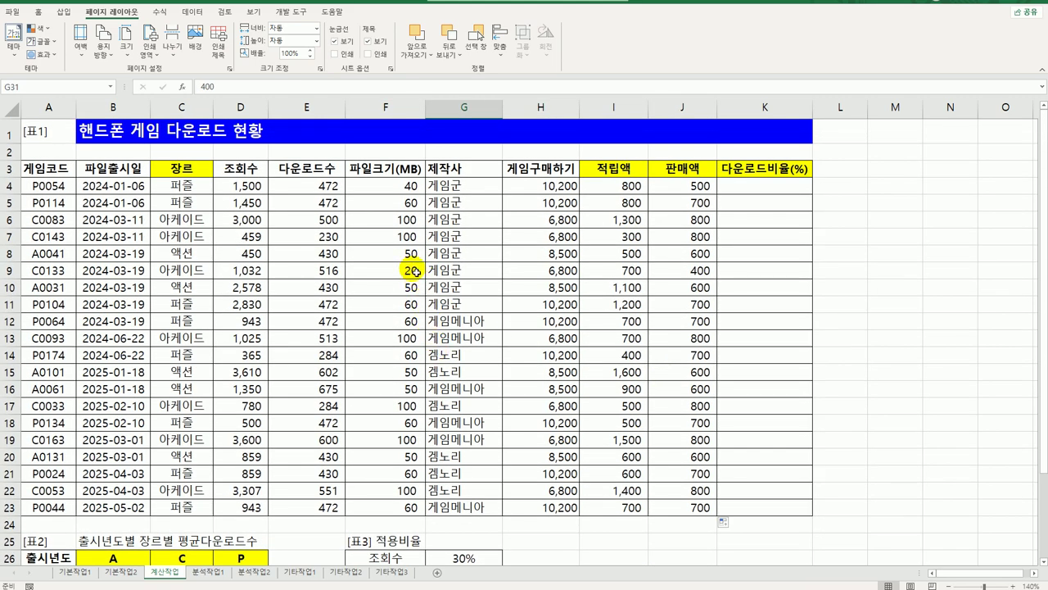
click(614, 271)
click(700, 271)
Review the lookup value, lookup range, return range and match mode arguments of the XLOOKUP formula in J4
click(709, 190)
key(shift+Down)
key(shift+Down)
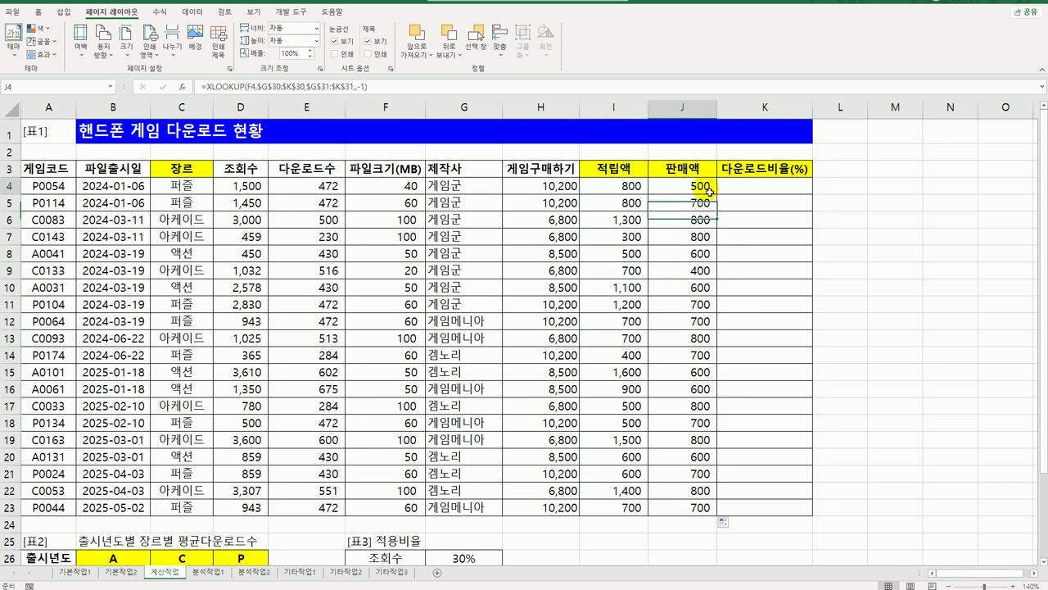
double_click(709, 190)
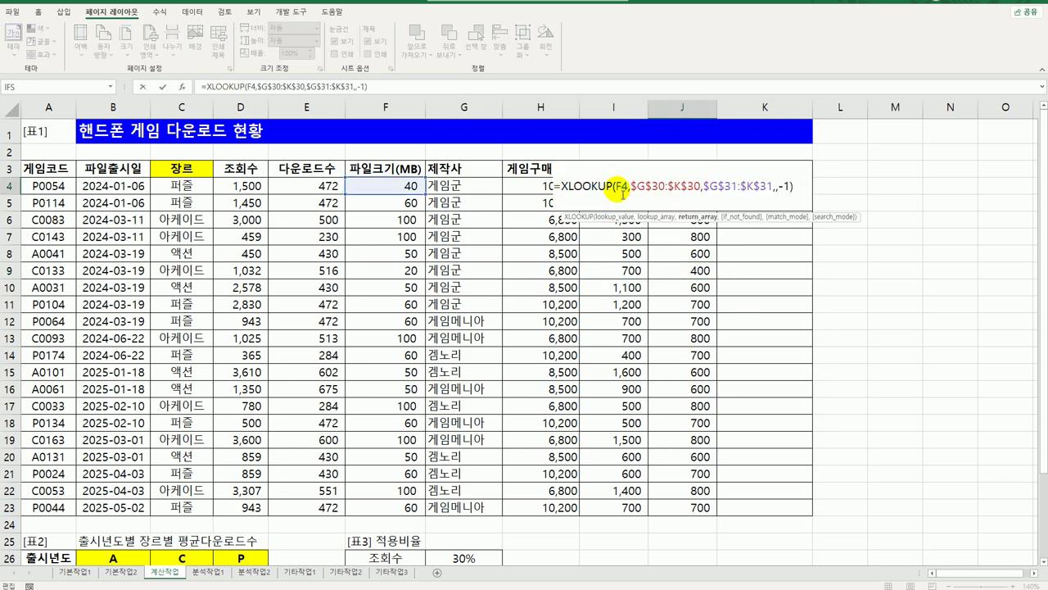
click(668, 187)
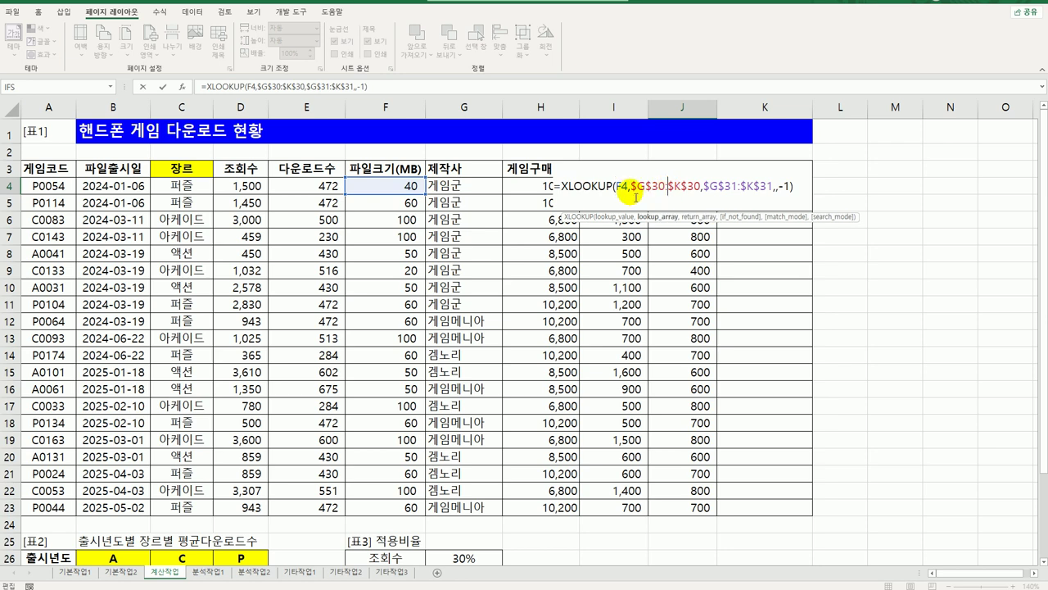
drag(632, 187, 775, 192)
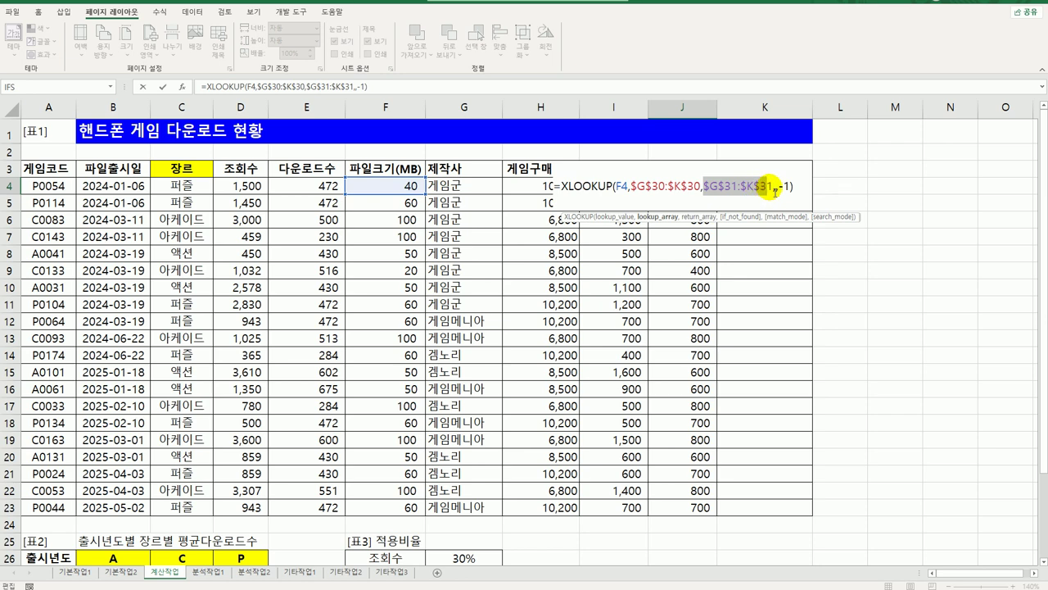
text(,)
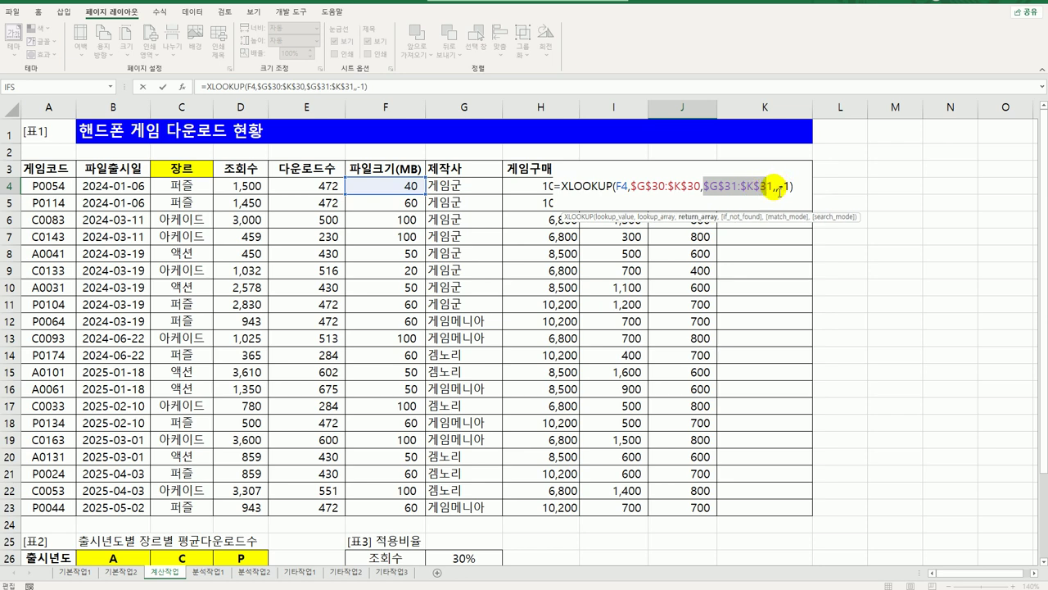
click(777, 190)
click(784, 187)
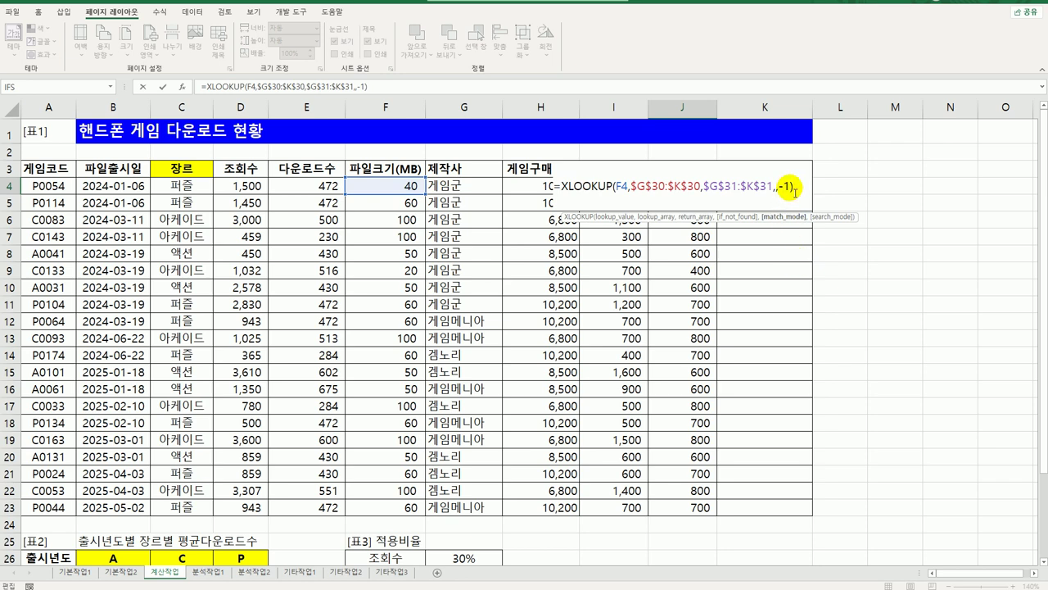
Clear the match mode in the J4 XLOOKUP to review its options, re-enter -1 and commit the formula
double_click(782, 187)
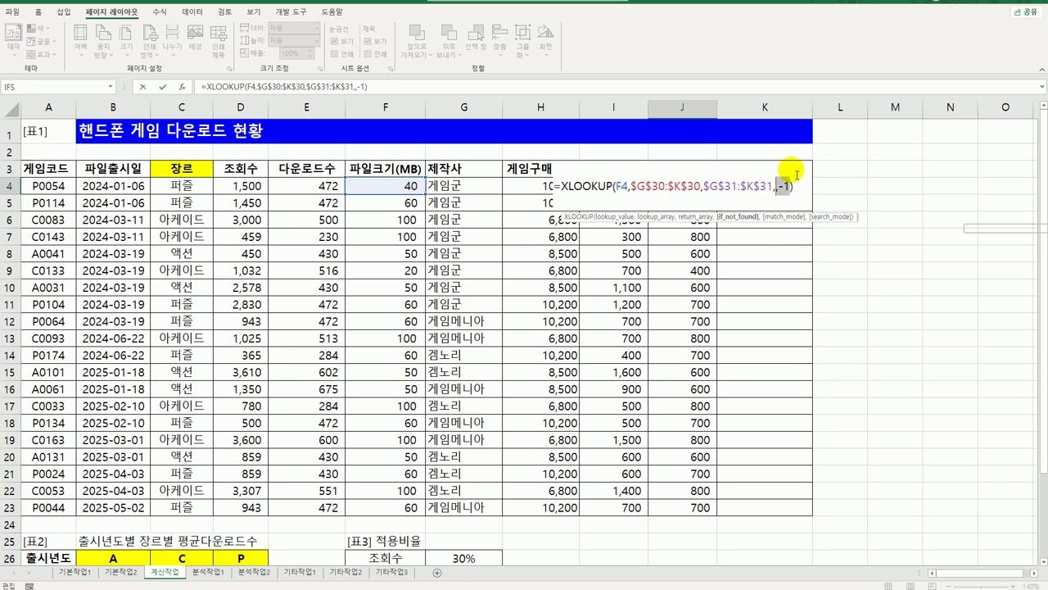
key(BackSpace)
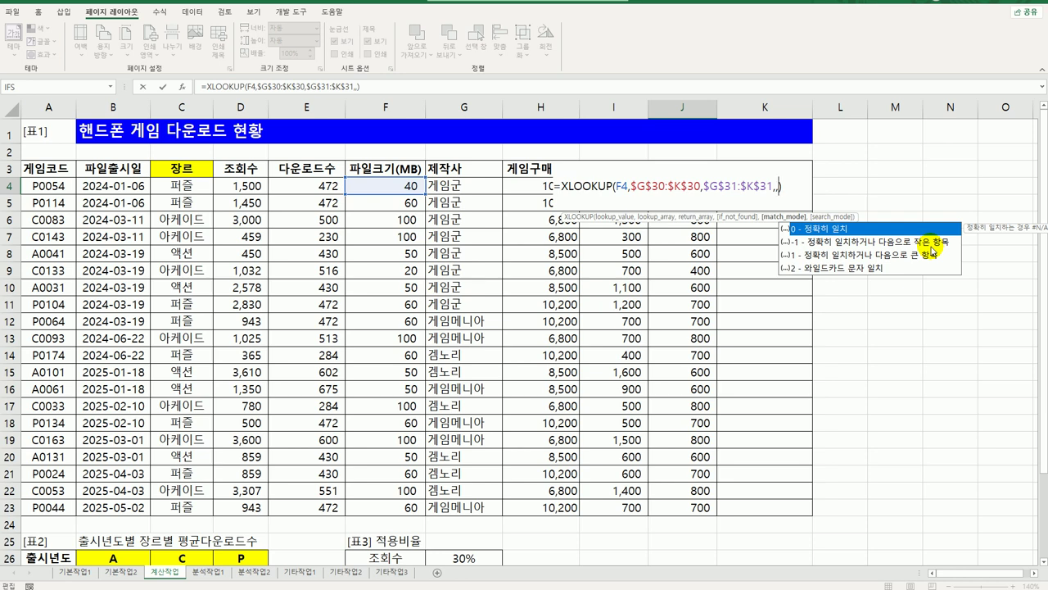
text(-1)
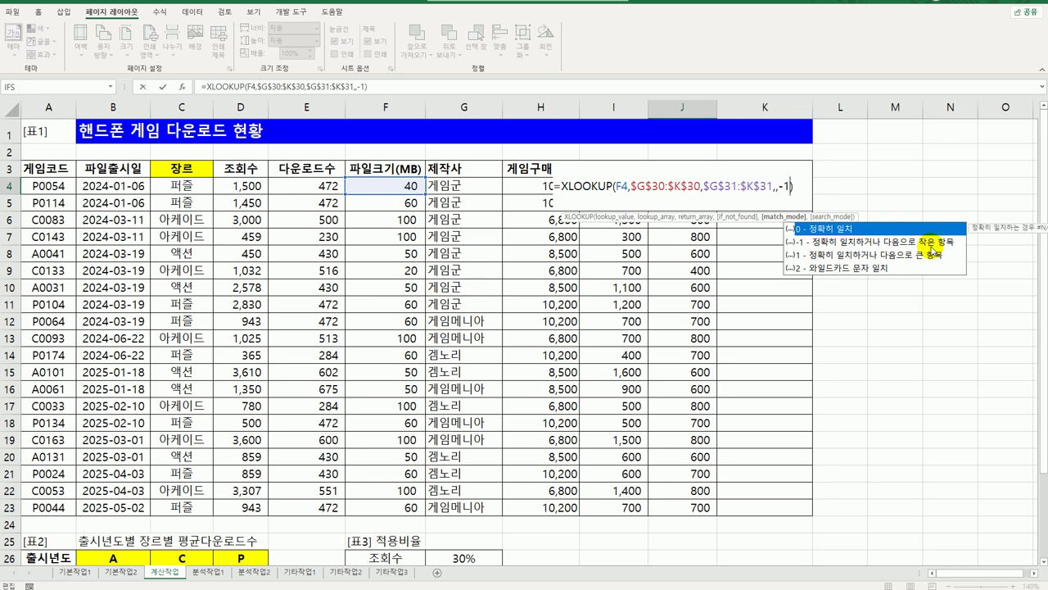
key(Return)
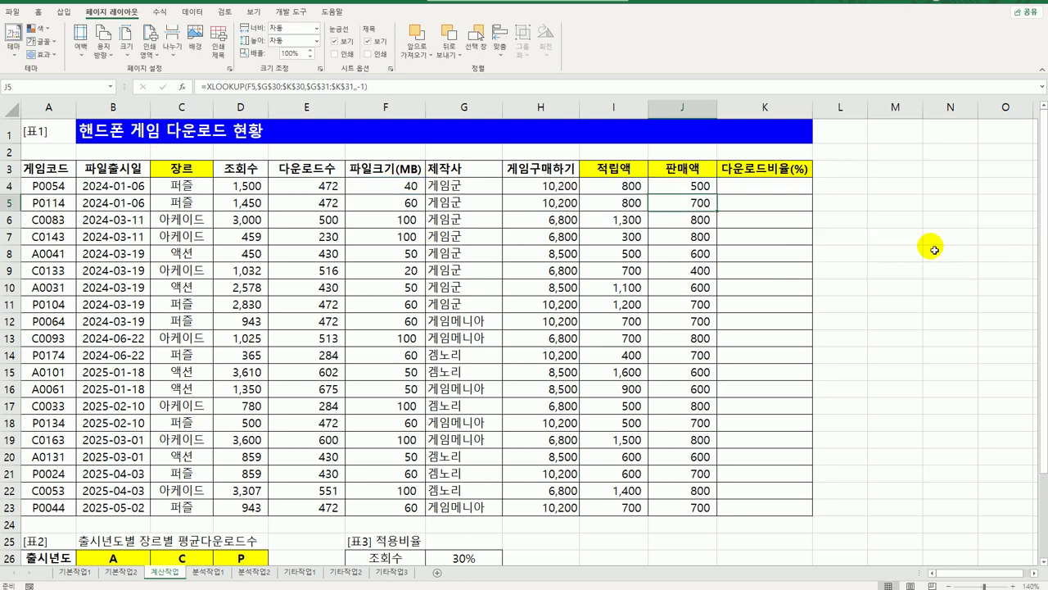
Compare row 9's file size 20 and its 판매액 result with the 파일크기 10 column of [표4]
drag(411, 275, 667, 274)
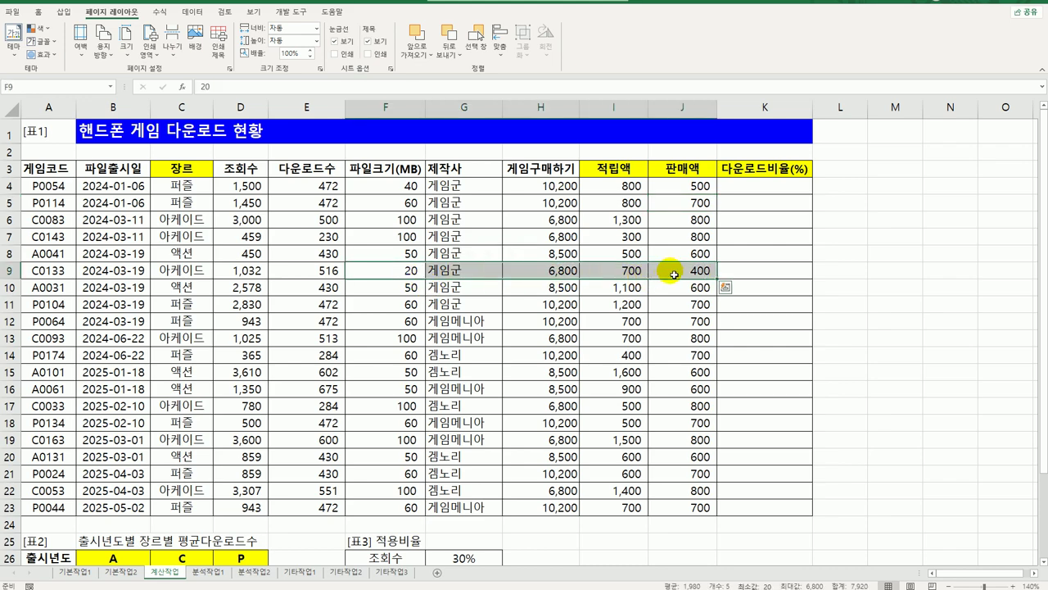
scroll(620, 379, down, 3)
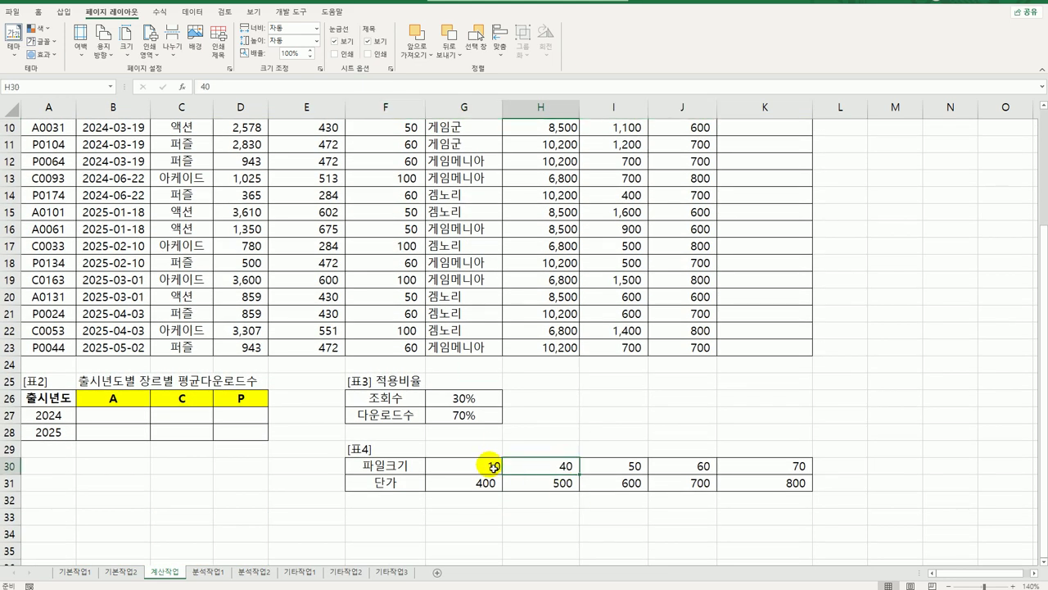
click(489, 465)
scroll(495, 511, up, 3)
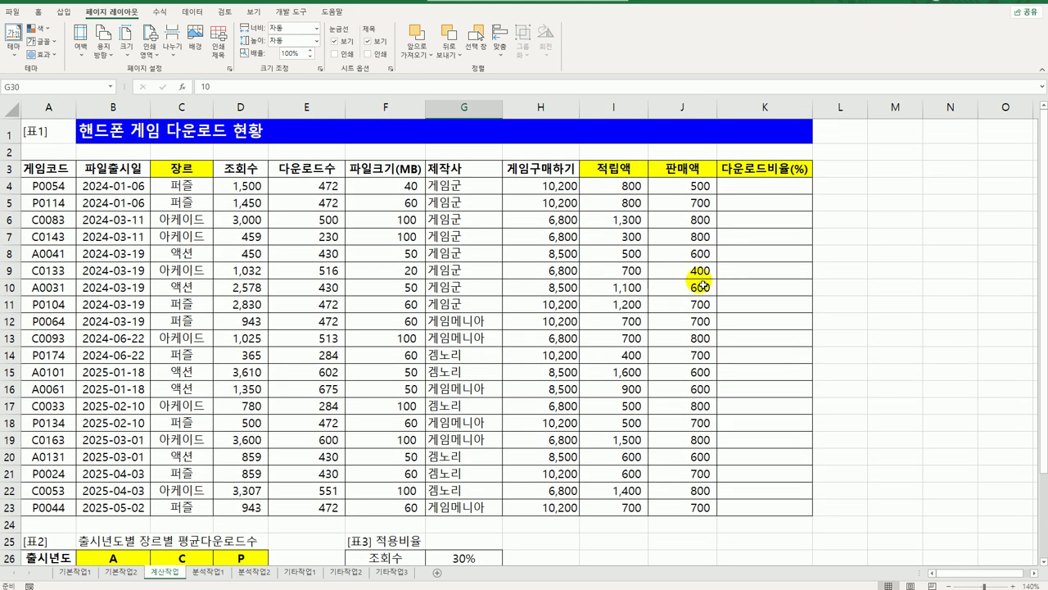
click(694, 271)
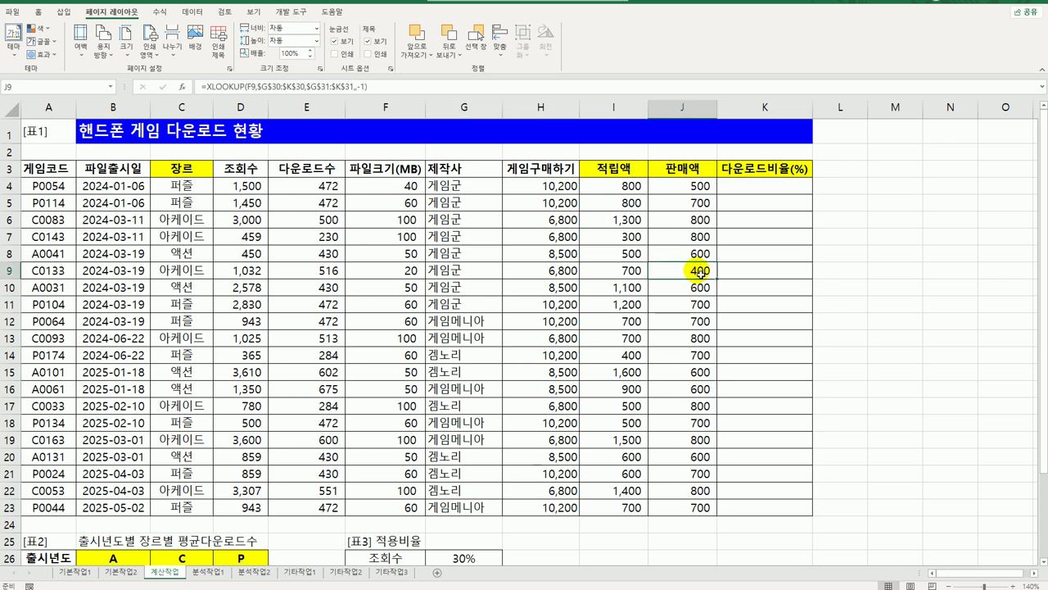
Multiply the XLOOKUP in J4 by the file size in F4 and fill the formula down to J23
click(686, 188)
double_click(684, 188)
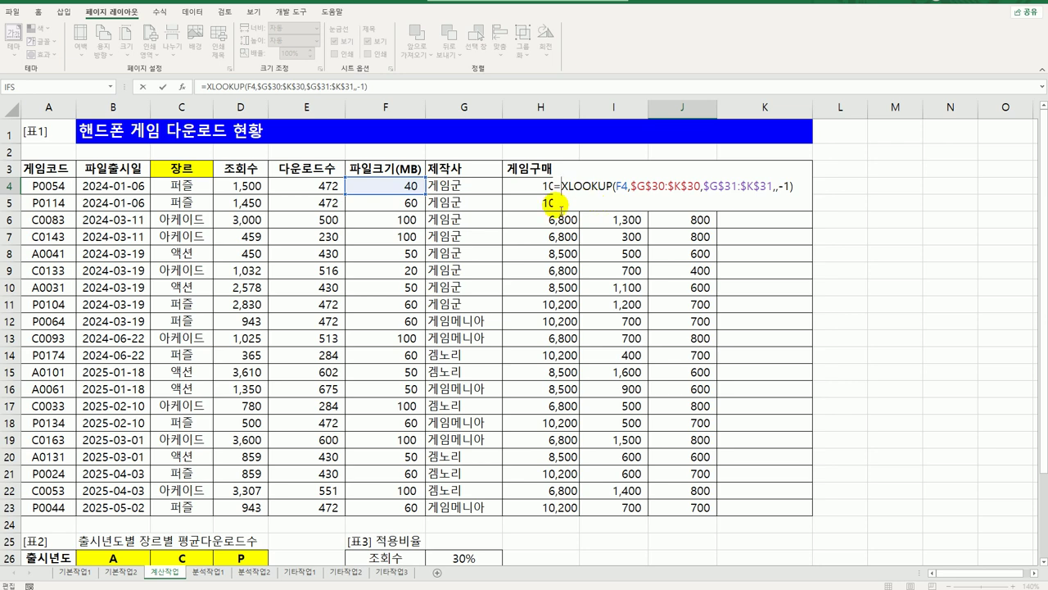
click(397, 188)
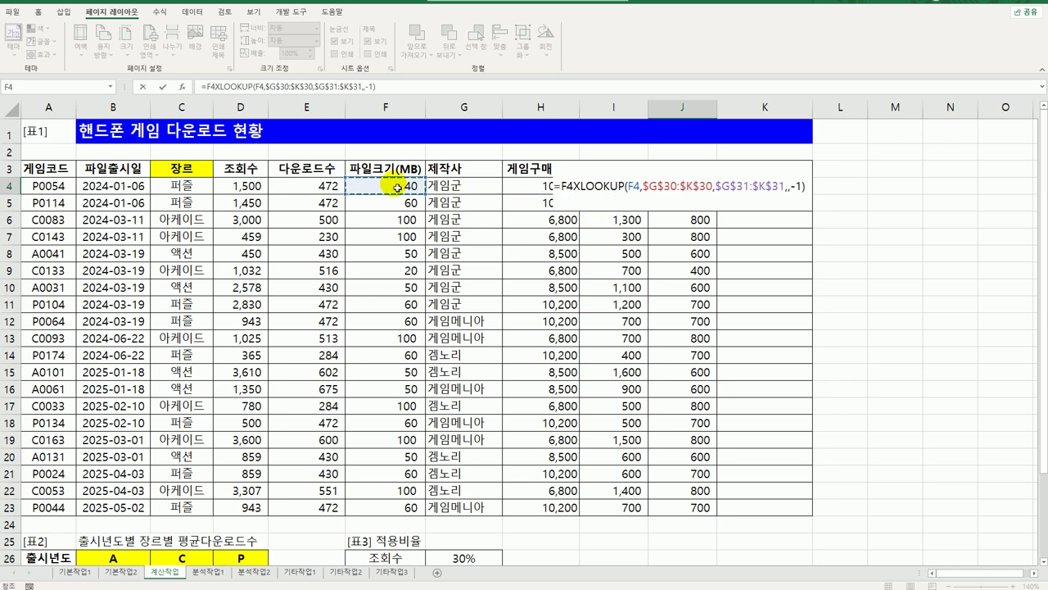
text(*)
key(Return)
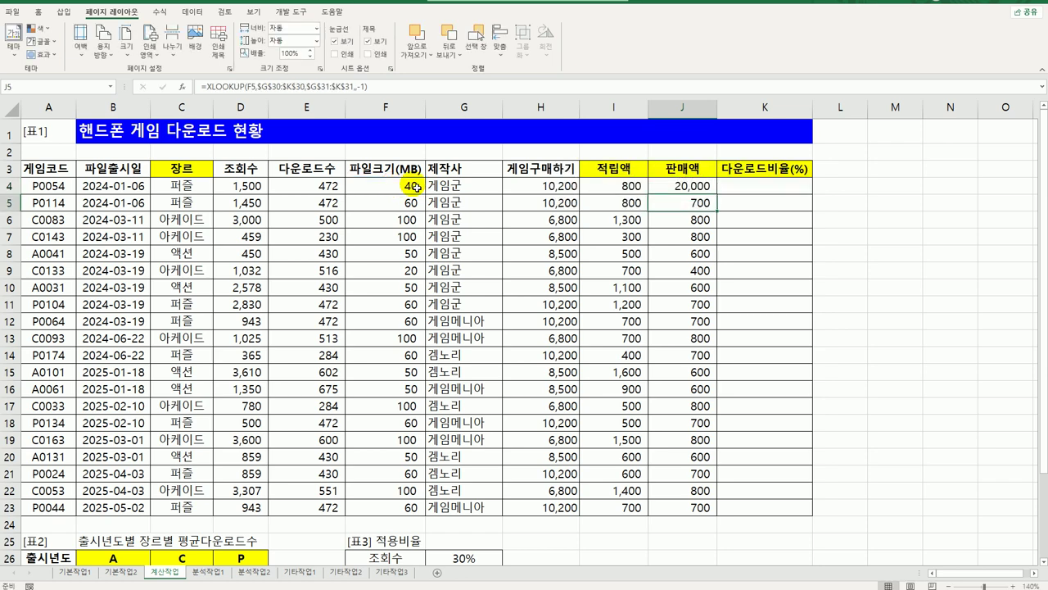
click(677, 189)
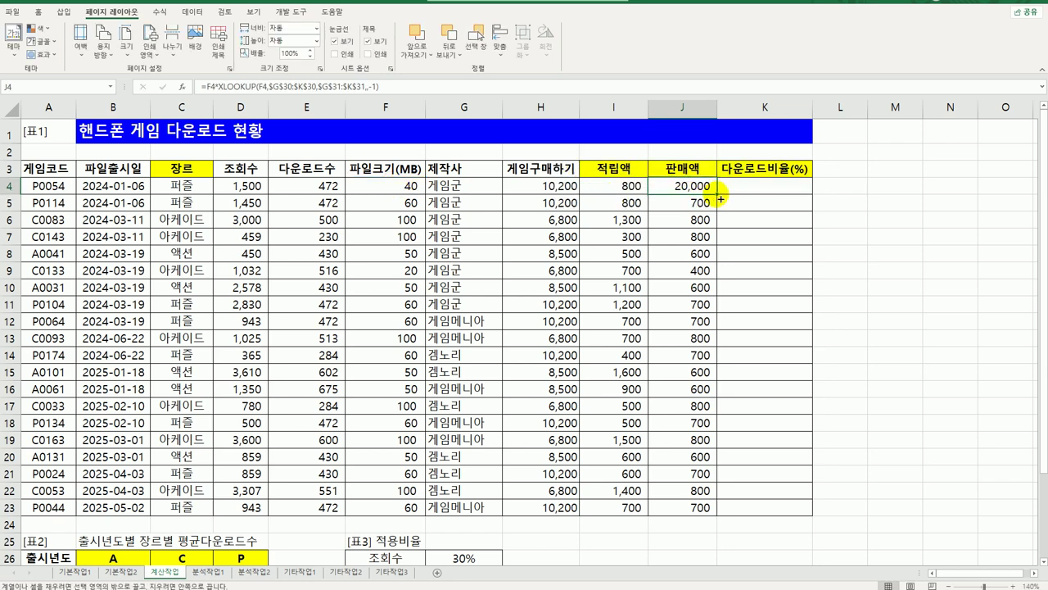
double_click(718, 203)
Append the discount expression *(1-E4<500,10%,0% to the end of the 판매액 formula in J4
double_click(704, 187)
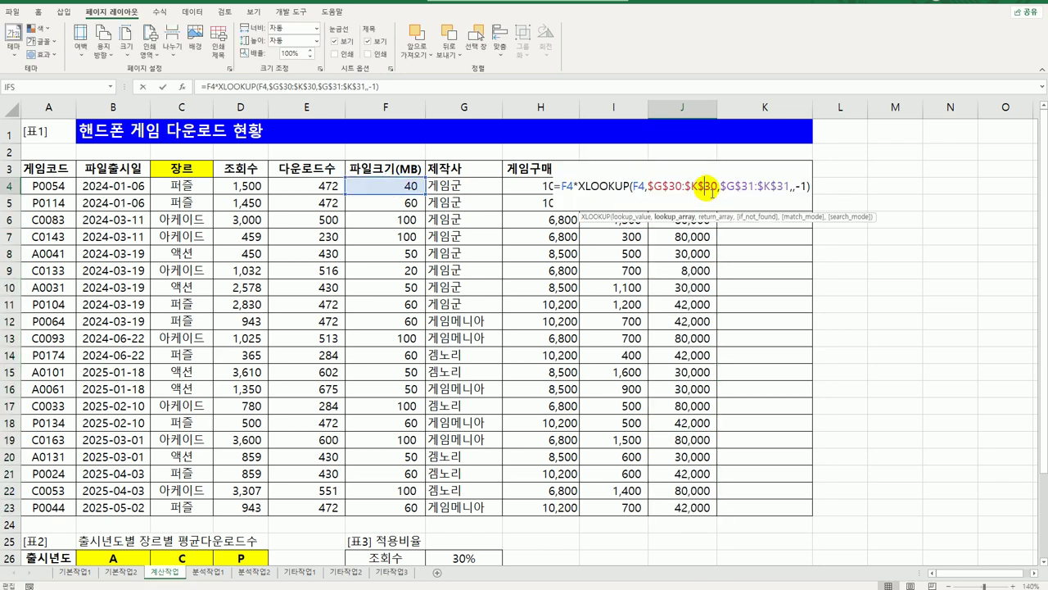
click(816, 190)
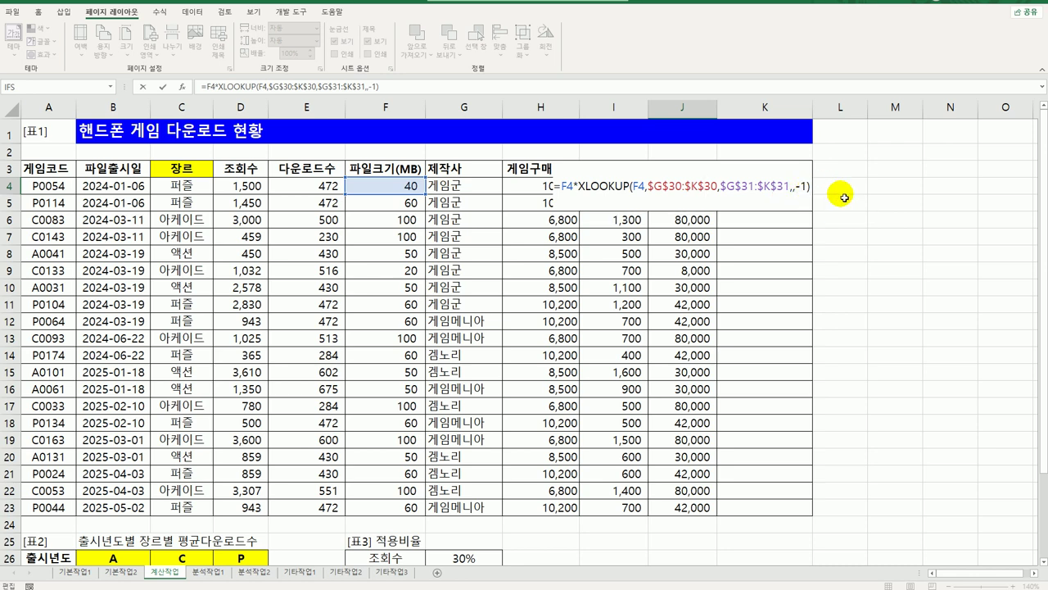
text(*)
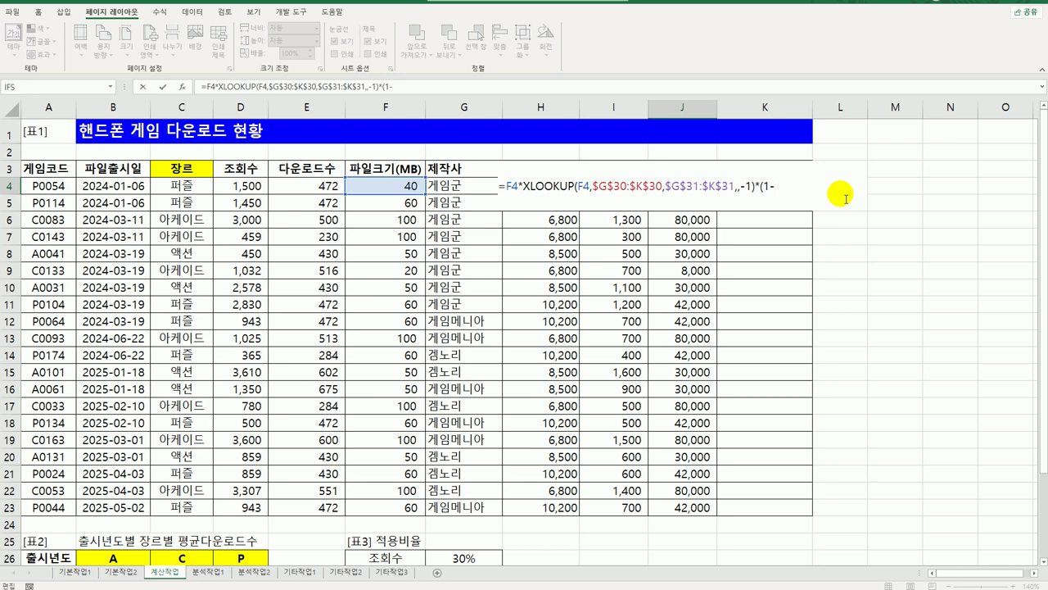
click(310, 193)
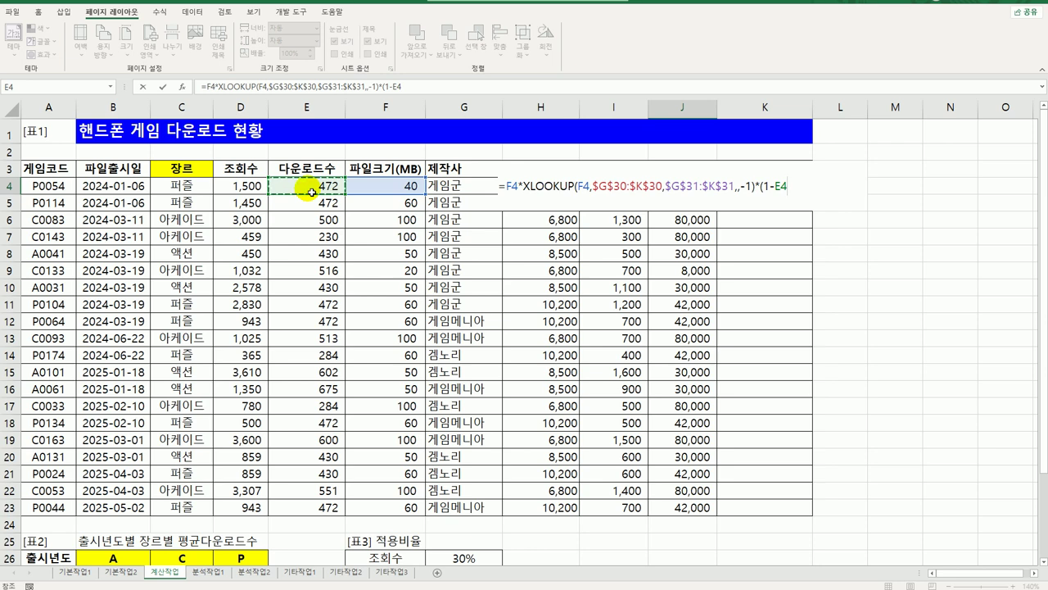
text(<500,)
text(10%,)
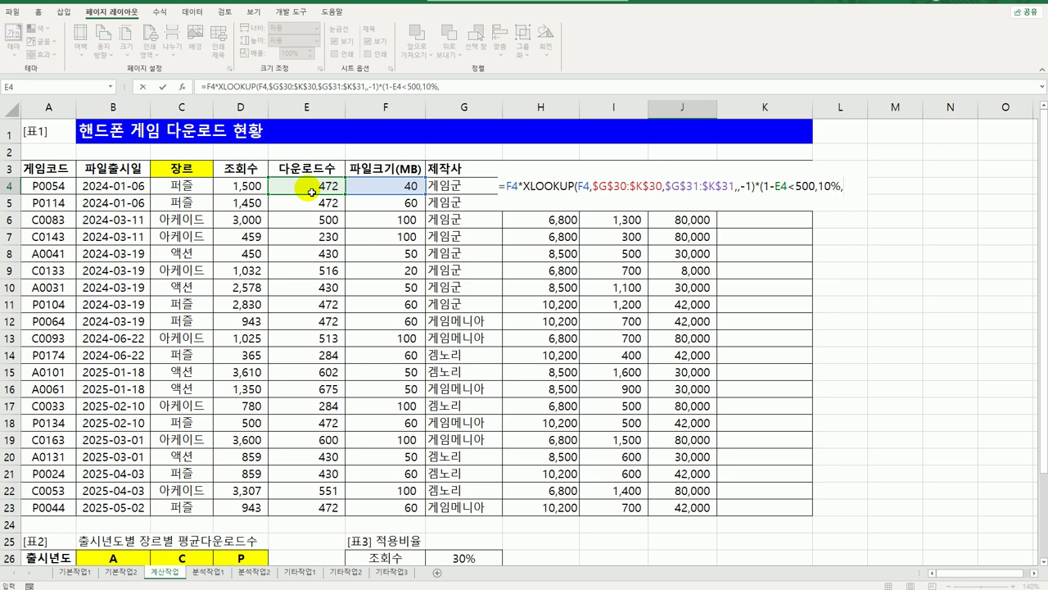
text(0%)
Wrap the discount condition as (1-IF(E4<500,10%,0%)), commit the J4 formula and fill it down to J23
click(778, 188)
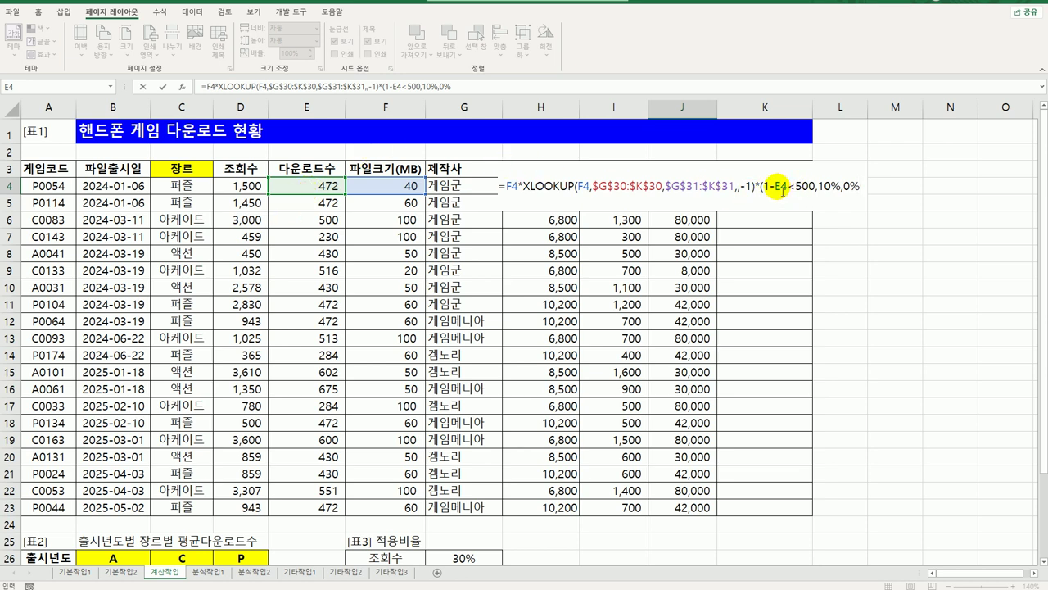
text(i)
key(Tab)
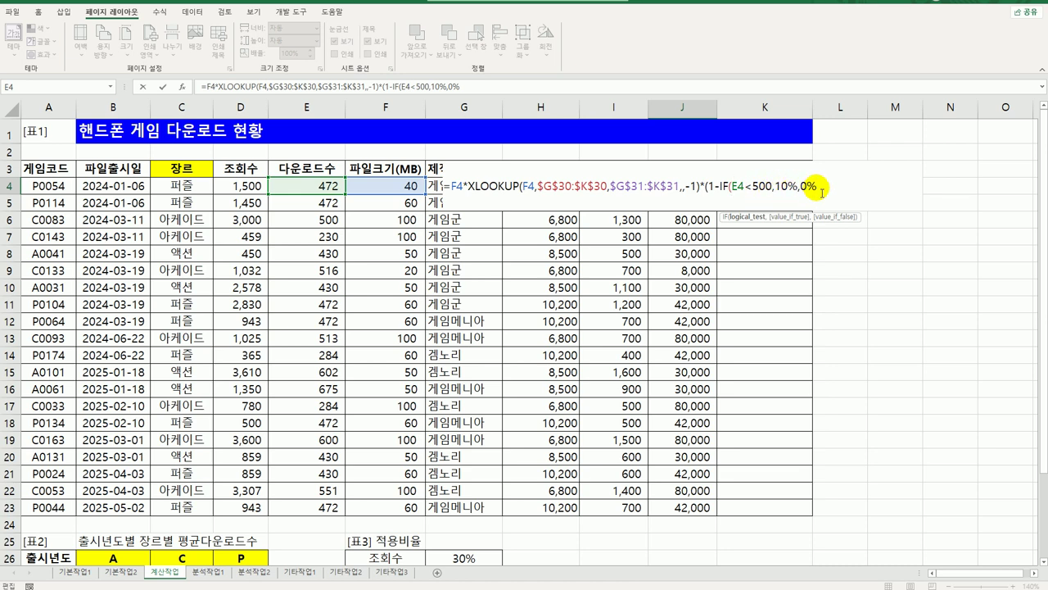
click(857, 198)
text())
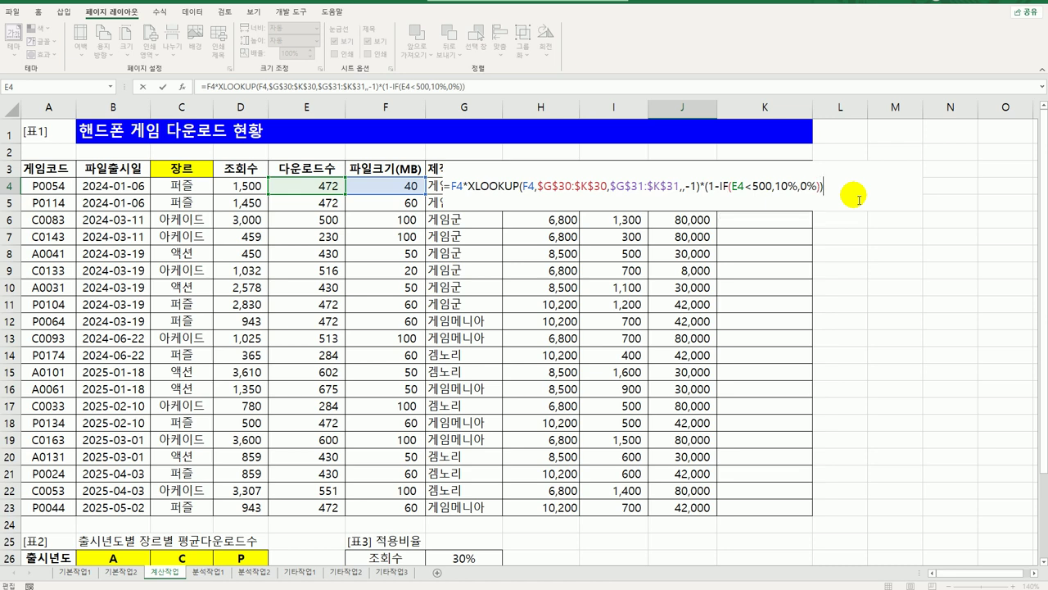
key(Return)
key(Up)
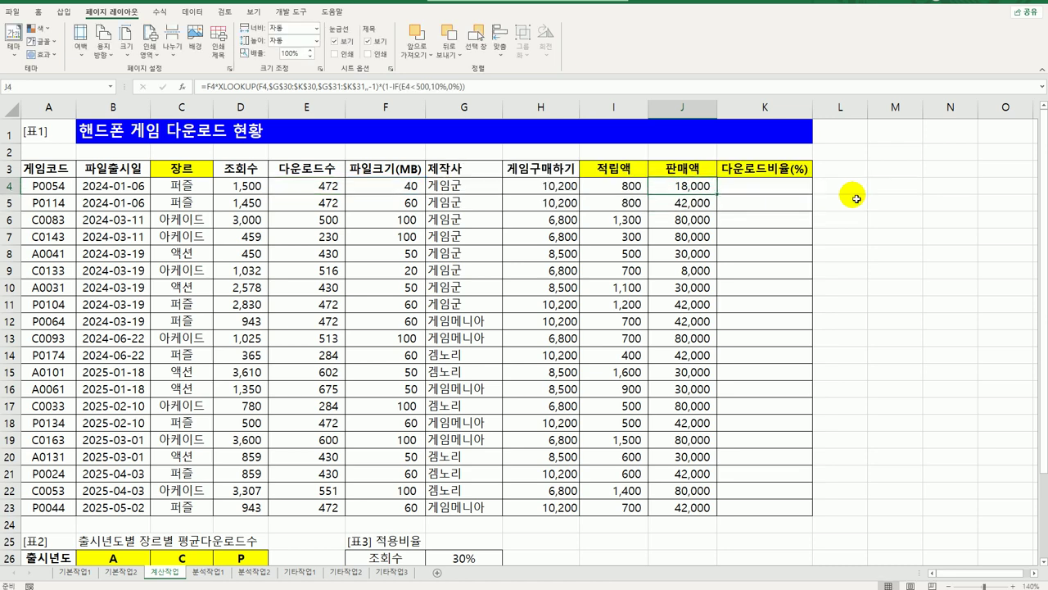
drag(716, 193, 729, 511)
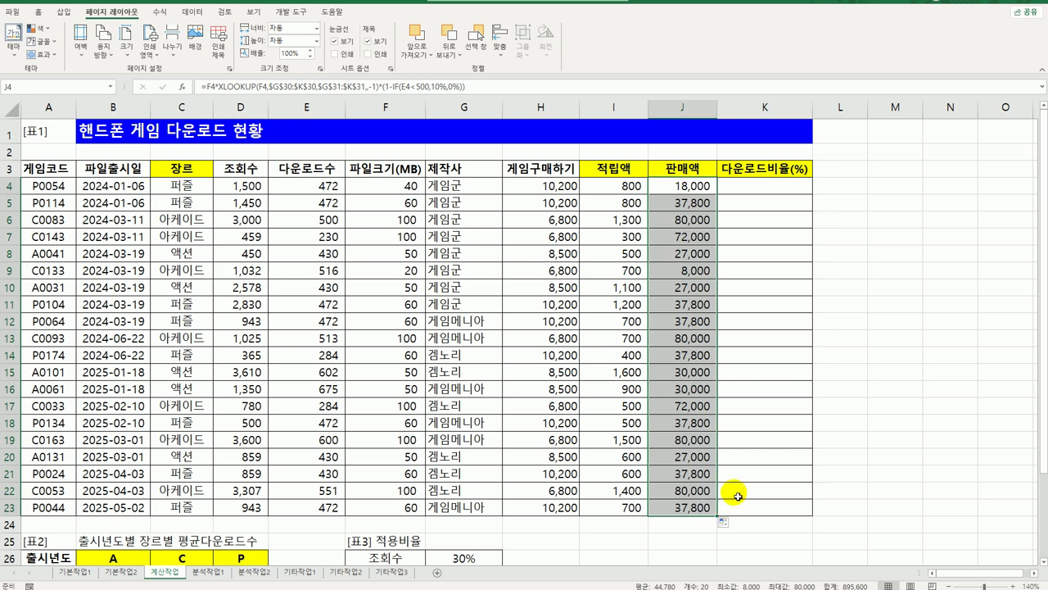
Select K4 under 다운로드비율(%), switch to the Visual Basic editor and insert a new code module
click(745, 189)
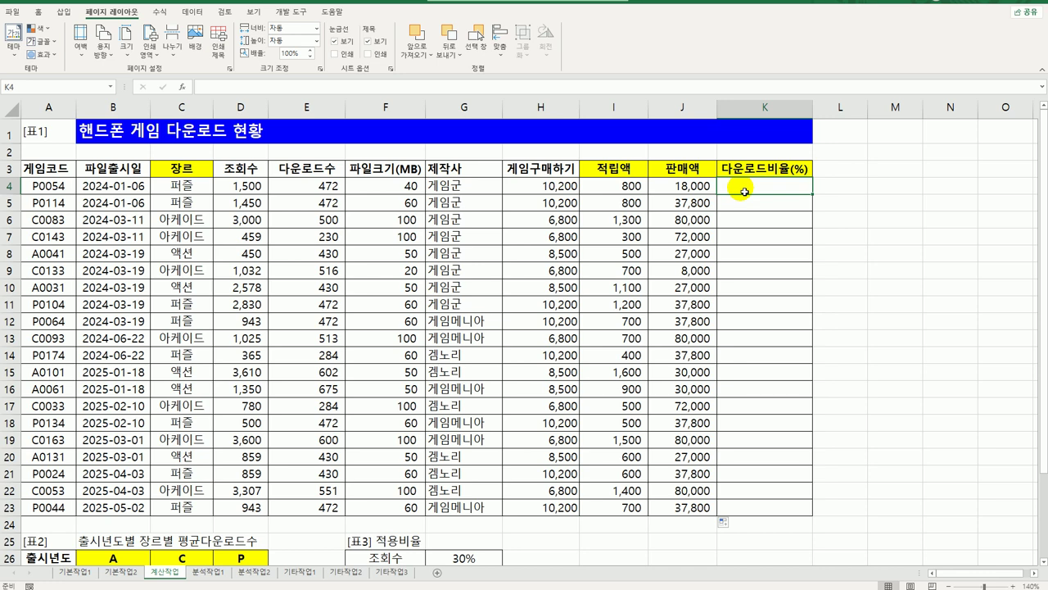
click(286, 13)
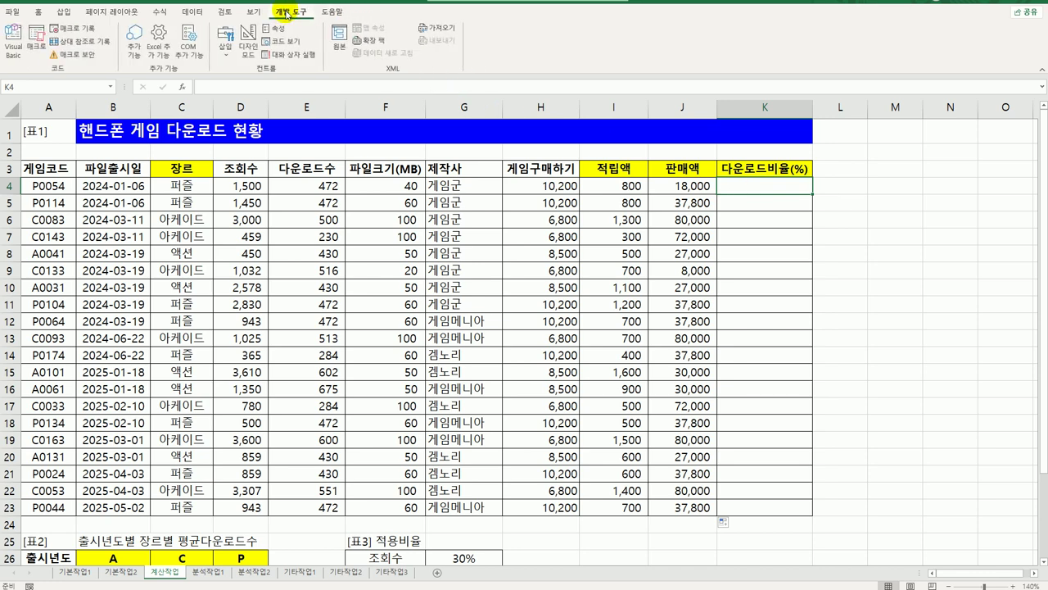
click(14, 41)
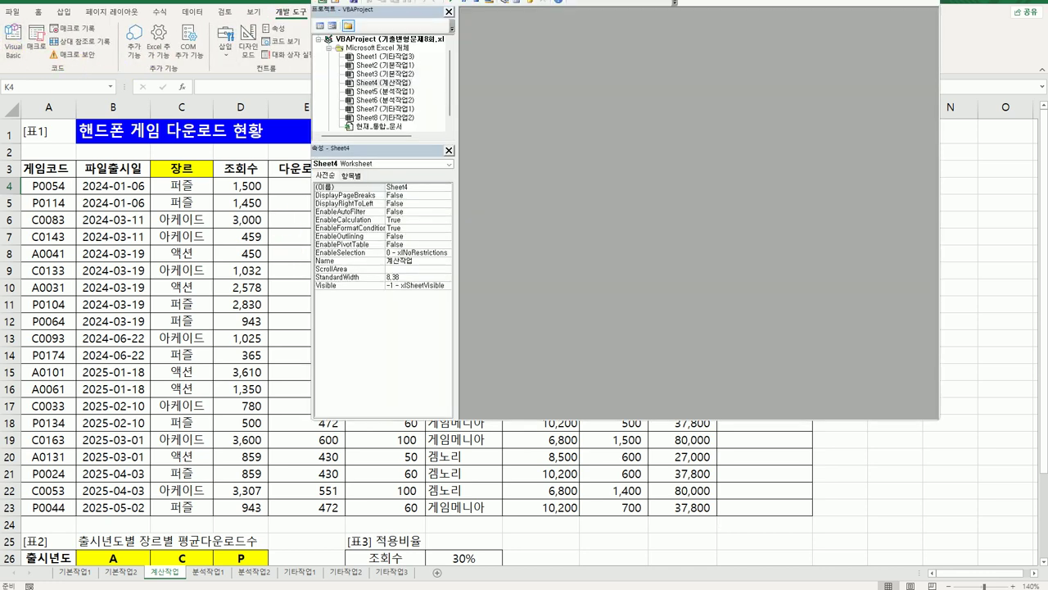
click(478, 3)
click(481, 24)
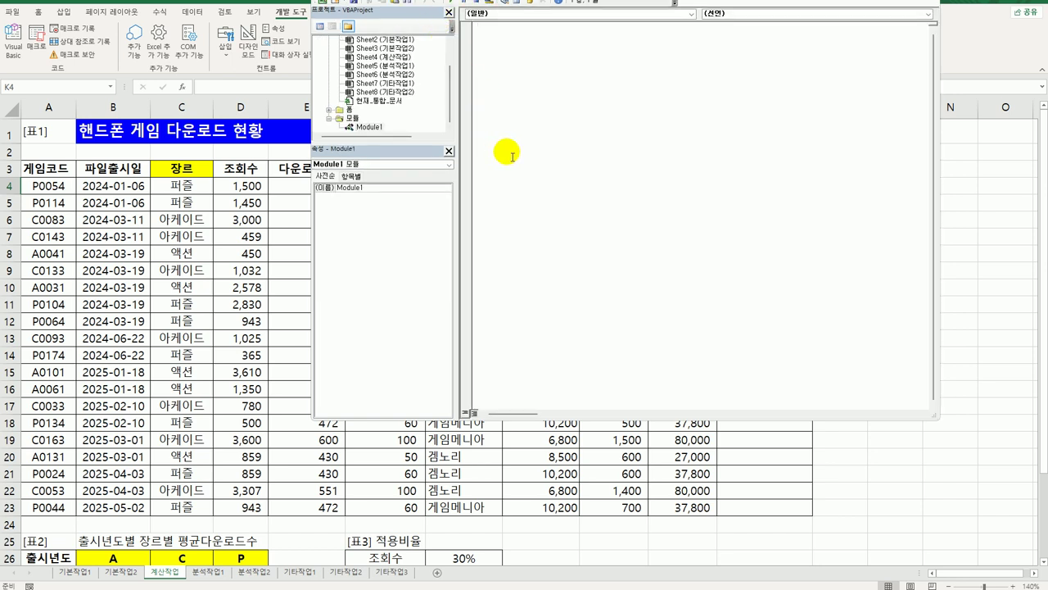
Declare the public function fn다운로드비율 with the arguments 게임코드, 조회수 and 다운로드수 in the new module
text(public)
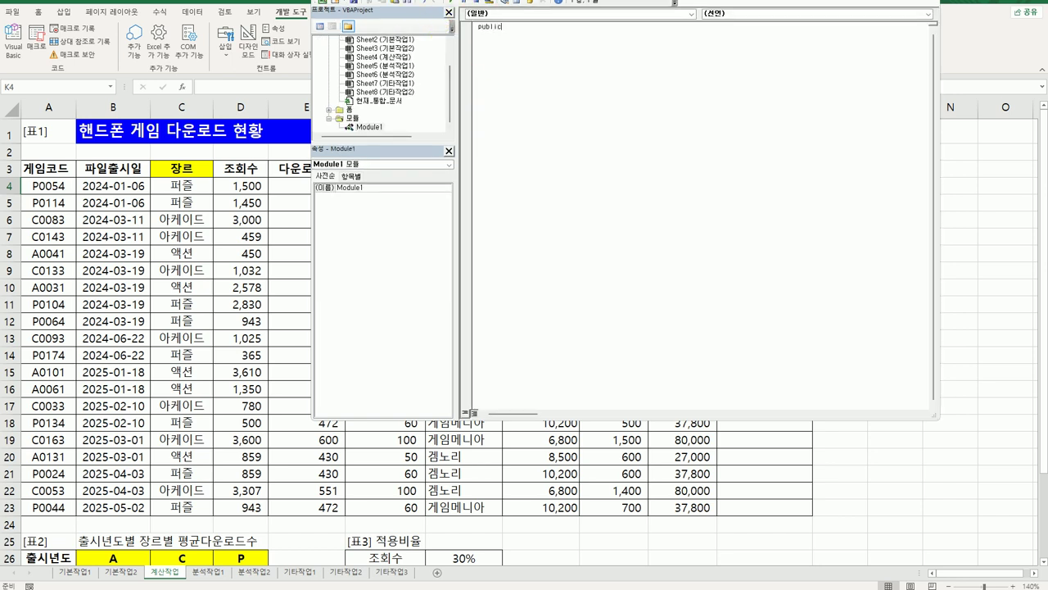
text( function fn다운로드)
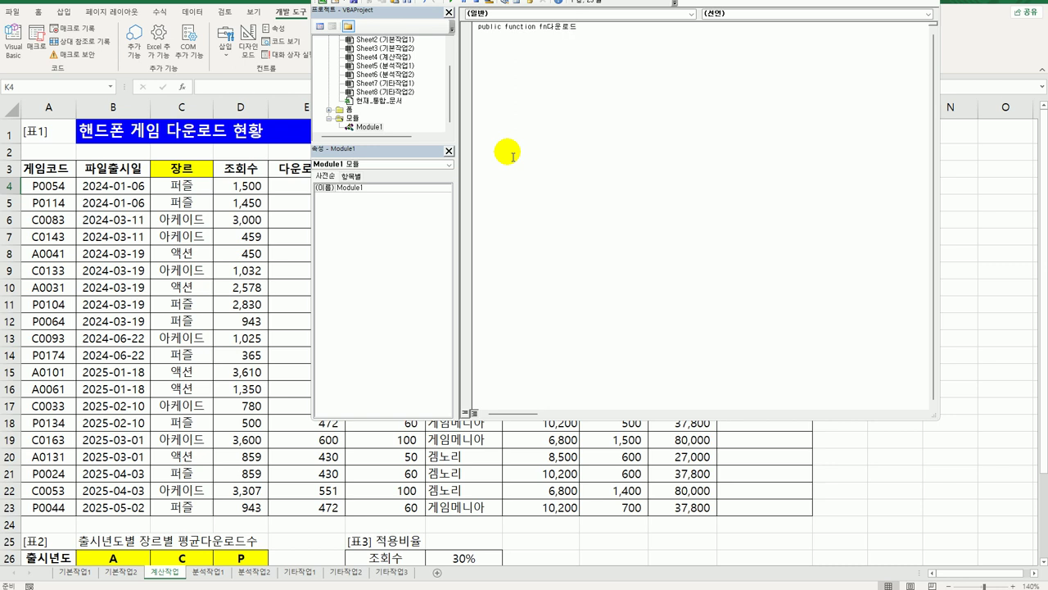
text(비율()
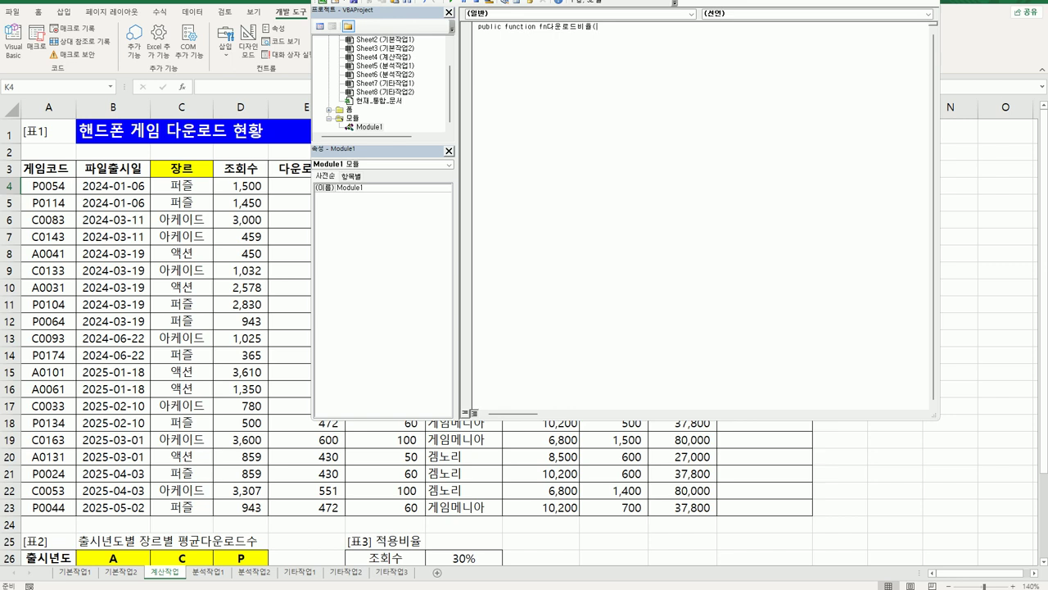
text(게ㅇ)
text(ㅣㅁ코드,)
text(조회수,)
text(ㄷㅏ운로드수))
key(Return)
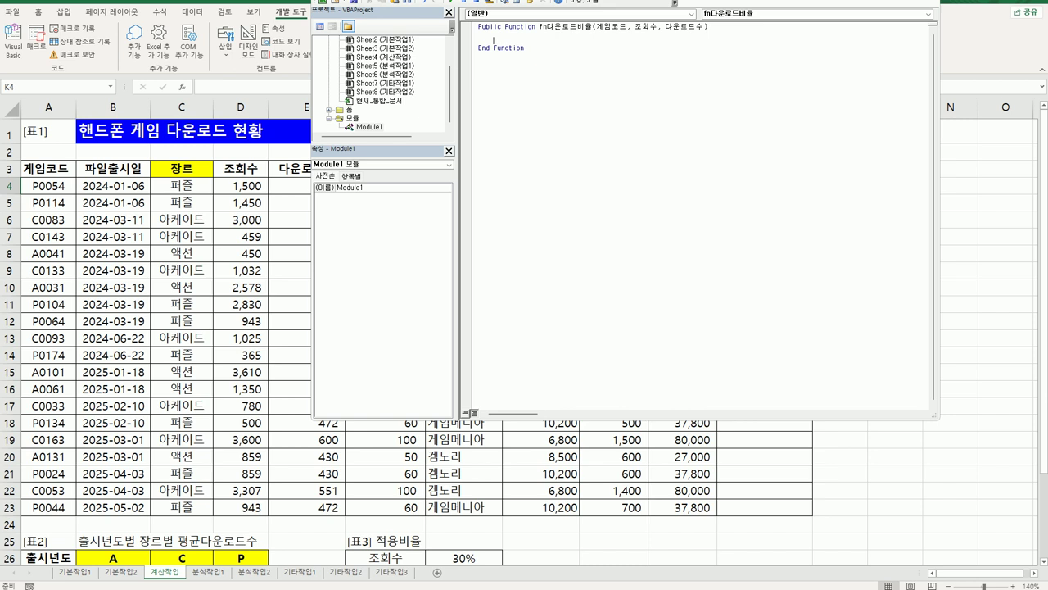
Add the condition If Left(게임코드, 1) = "A" Then with 추가비율 = 10 as its result inside the function
text(if 게)
key(BackSpace)
text(left()
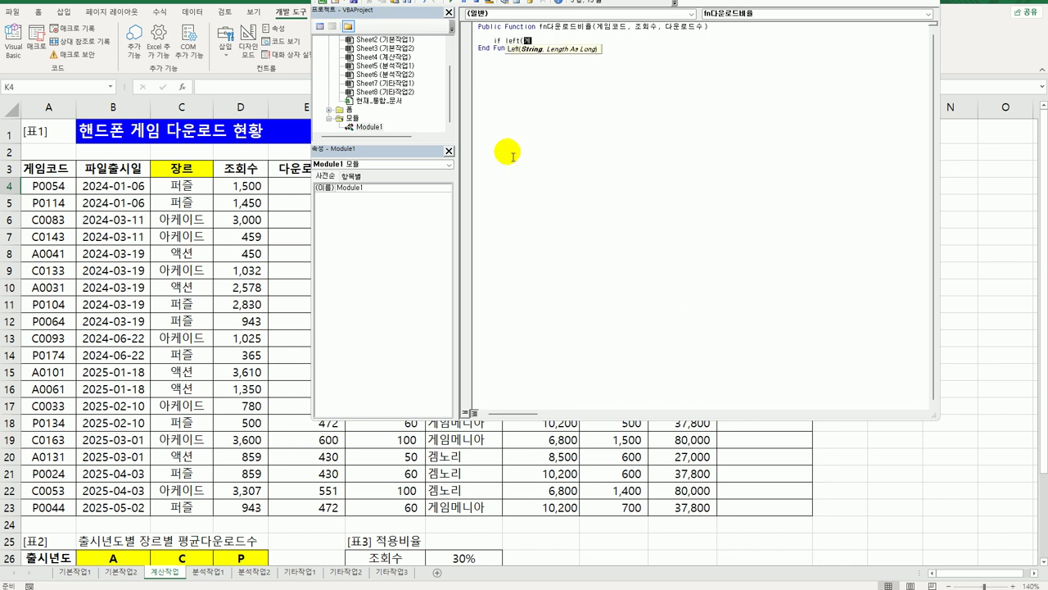
text(게임코드,1) =)
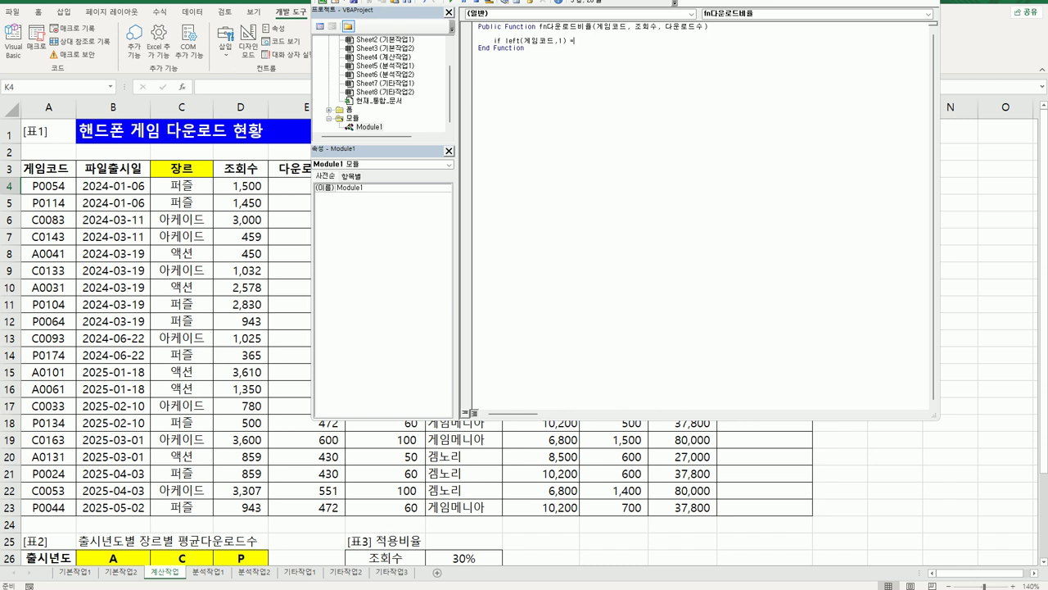
text("ㅅ)
text(" ㅅ)
text(then)
key(Return)
text(추가비율 = )
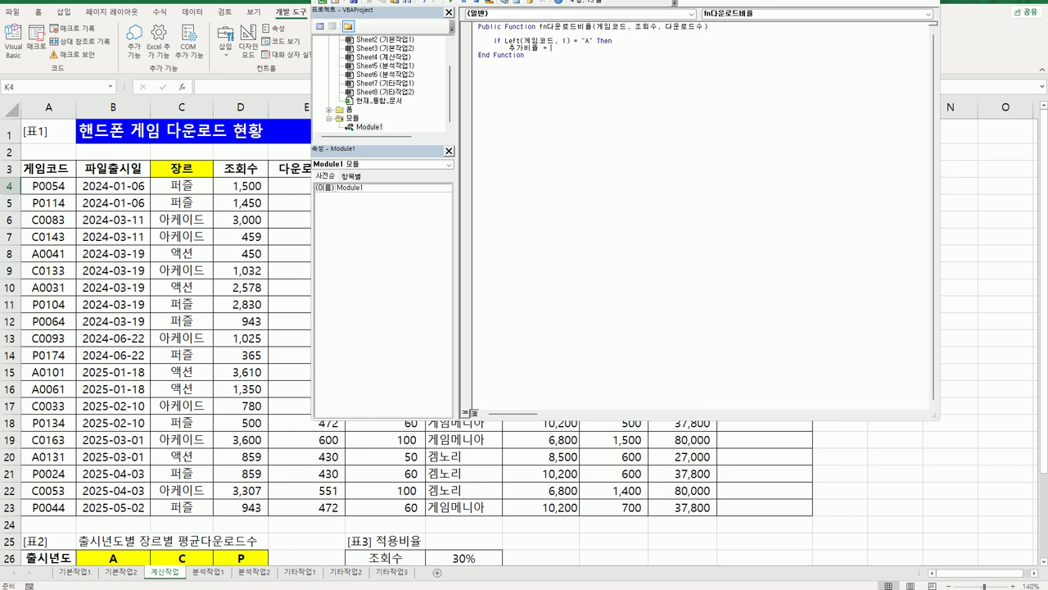
text(10)
Add an Else branch that sets 추가비율 = 0 and close the block with End If
key(Return)
key(BackSpace)
text(else)
drag(509, 47, 559, 47)
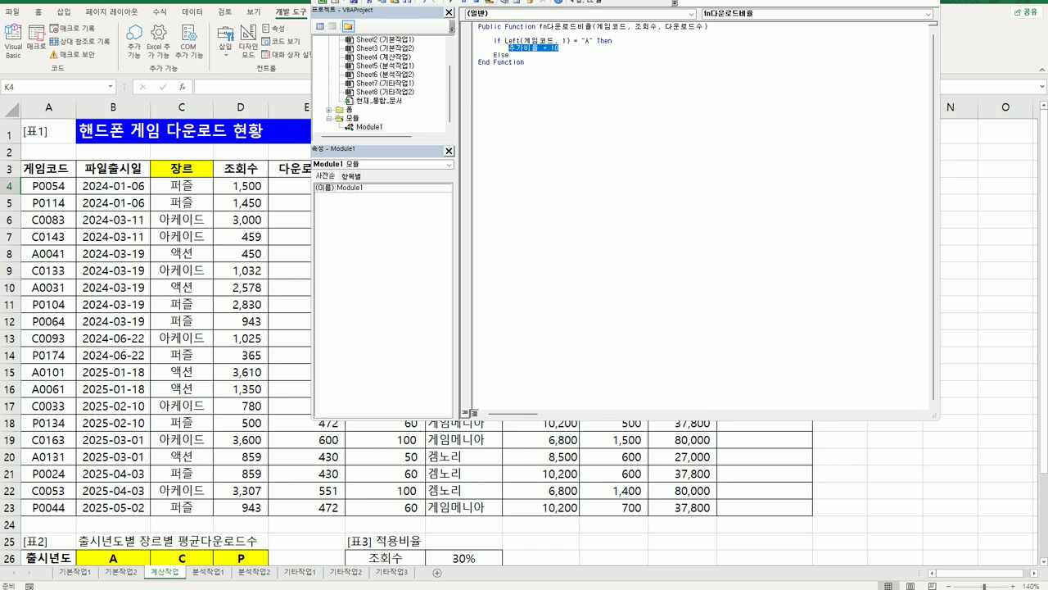
key(ctrl+c)
key(Down)
key(Return)
key(ctrl+v)
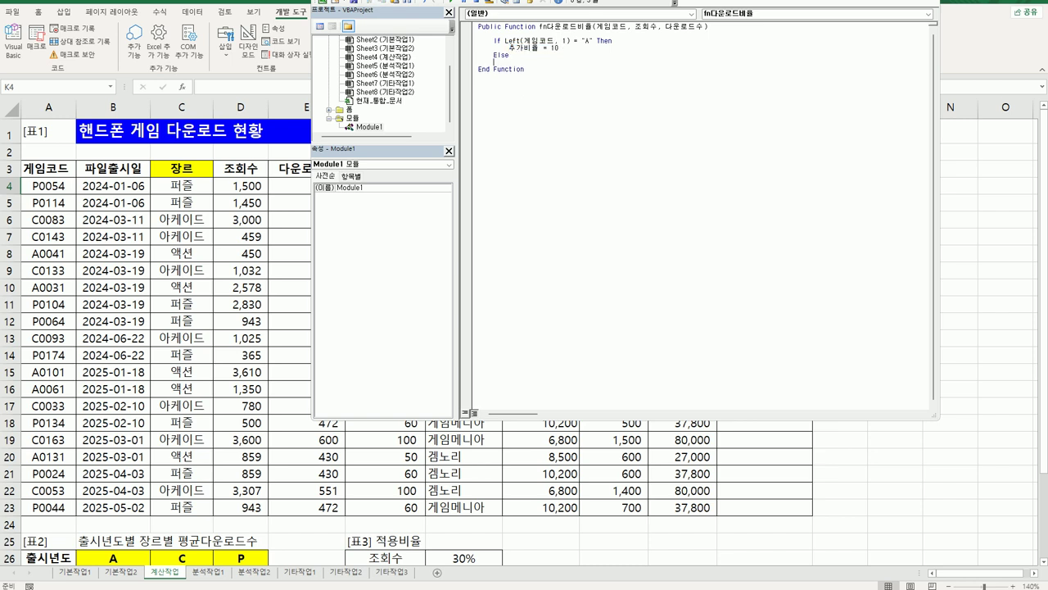
key(Home)
key(Tab)
key(End)
key(shift+Left)
key(shift+Left)
text(0)
key(Return)
key(BackSpace)
text(End If)
Assign (다운로드수 / 조회수 * 100) + 추가비율 to fn다운로드비율, and return to the worksheet
key(Return)
text(fn다운로)
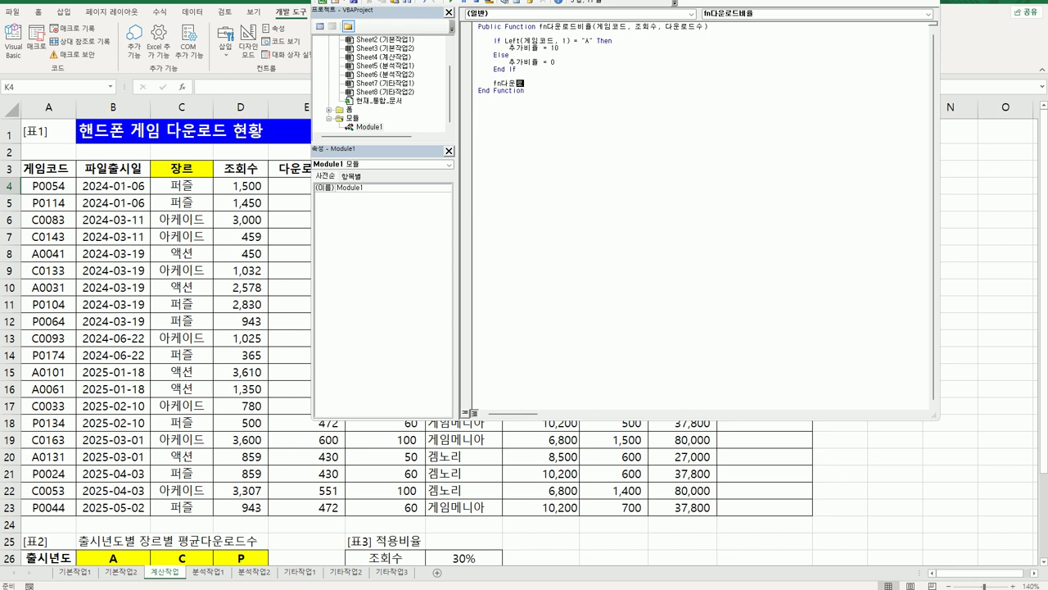
text(드비율 = (다운로드수/조회수))
key(BackSpace)
text(* 100)
text(c)
text(추가비율)
key(Return)
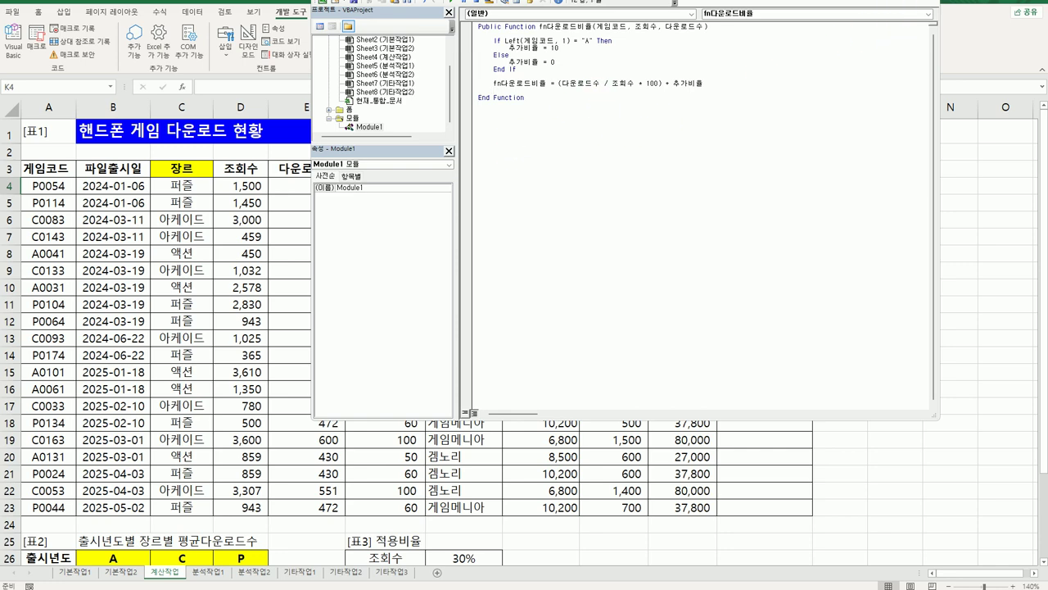
key(alt+q)
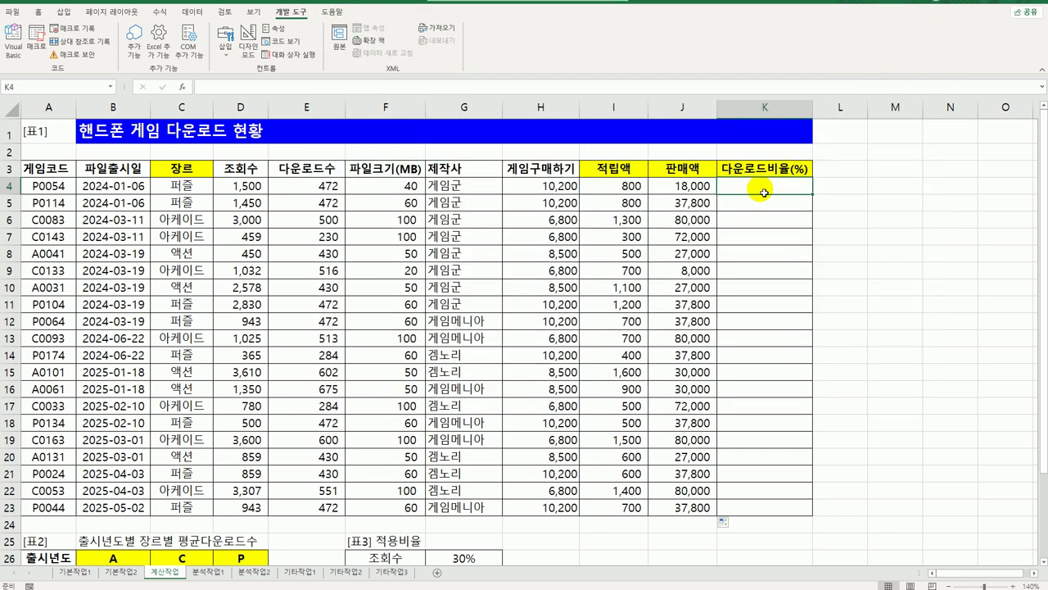
Insert the custom function fn다운로드비율 in K4 with arguments A4, D4 and E4, and fill it down to K23
click(182, 87)
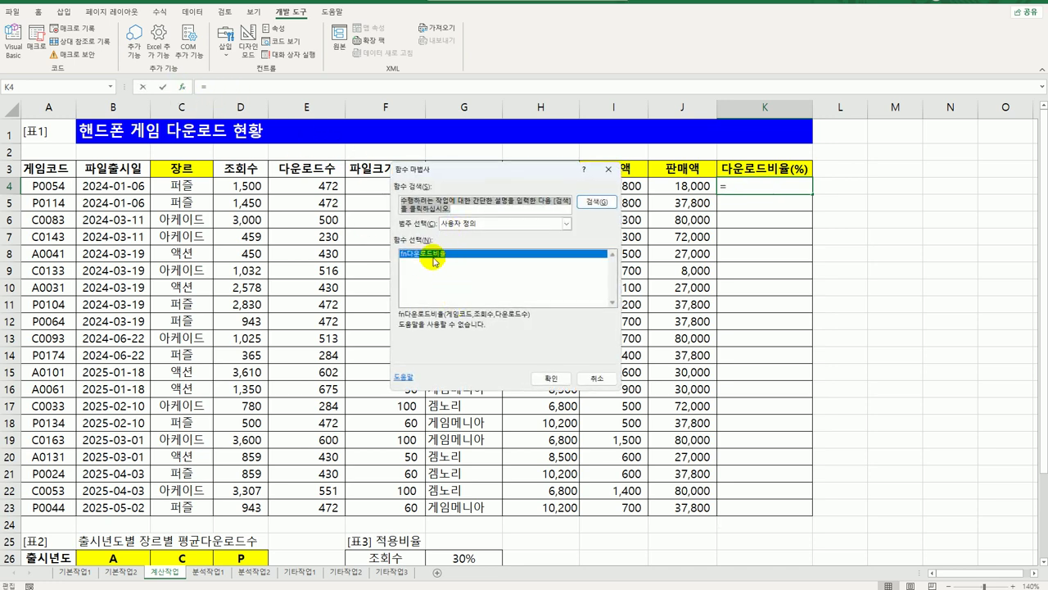
click(551, 377)
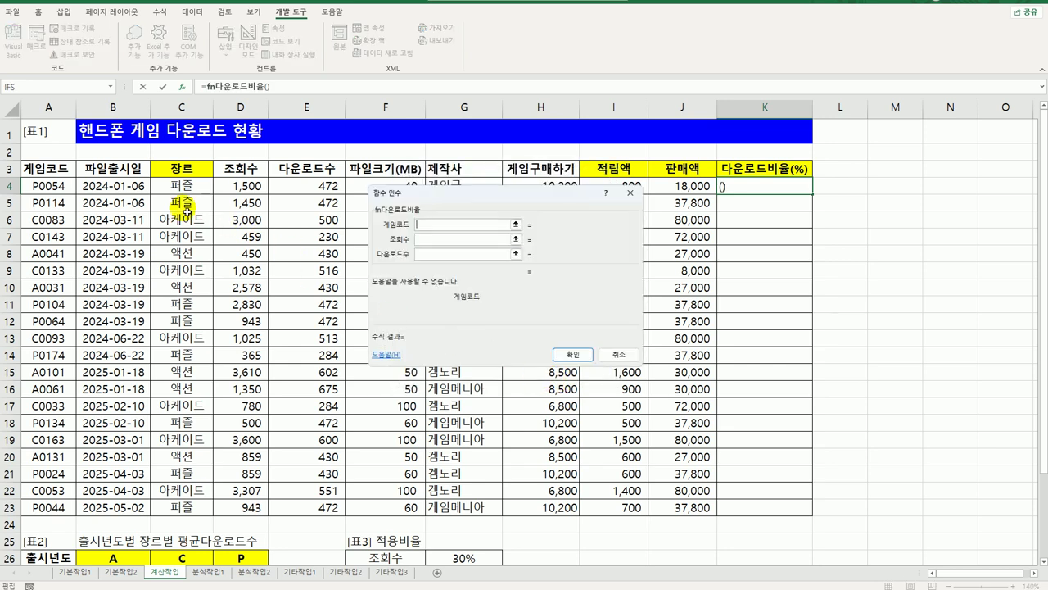
click(57, 185)
click(423, 243)
click(256, 187)
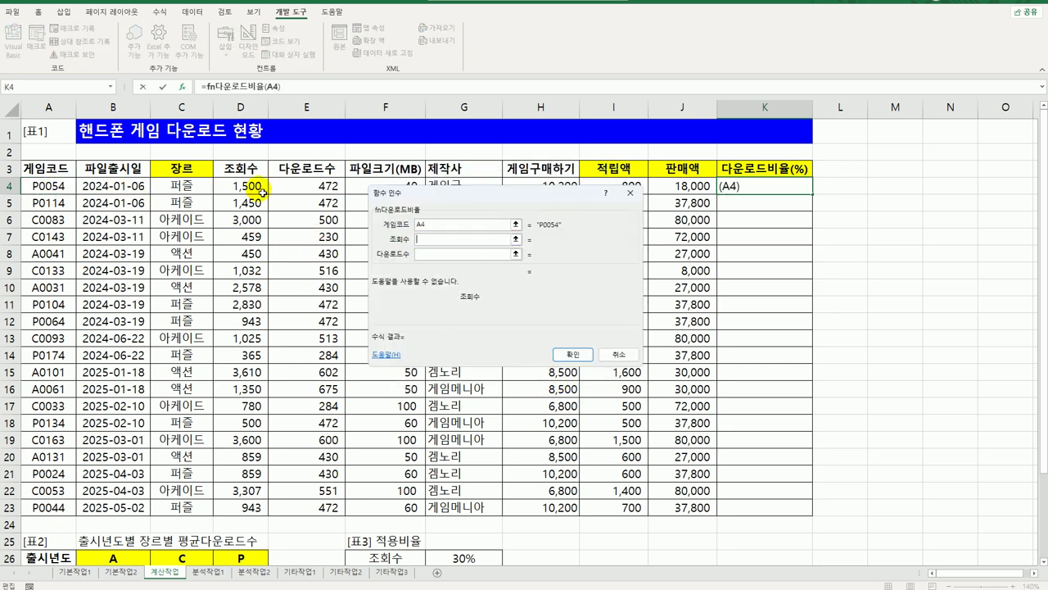
click(433, 258)
click(306, 185)
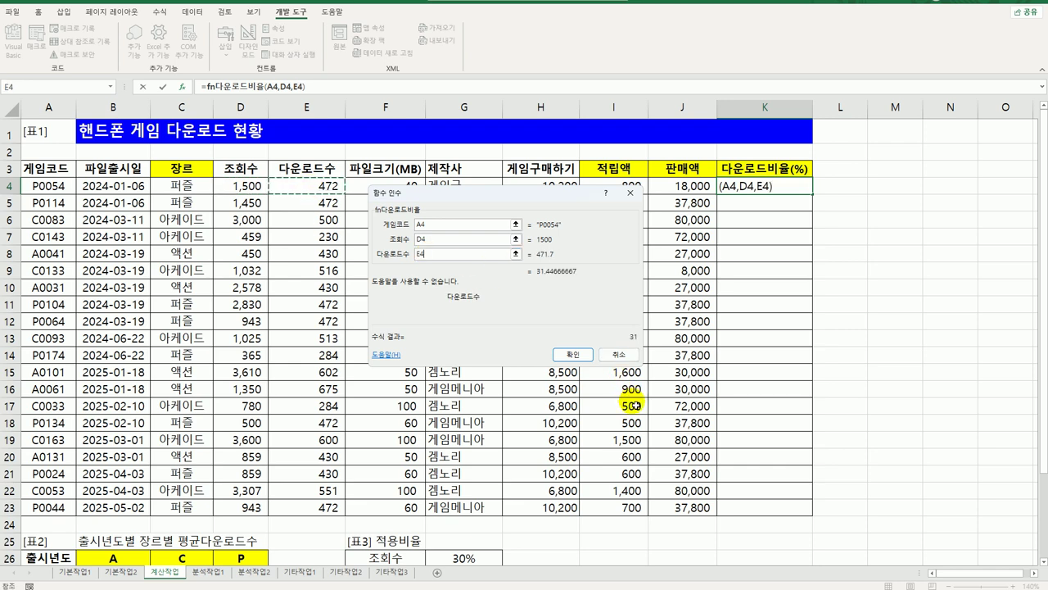
click(572, 355)
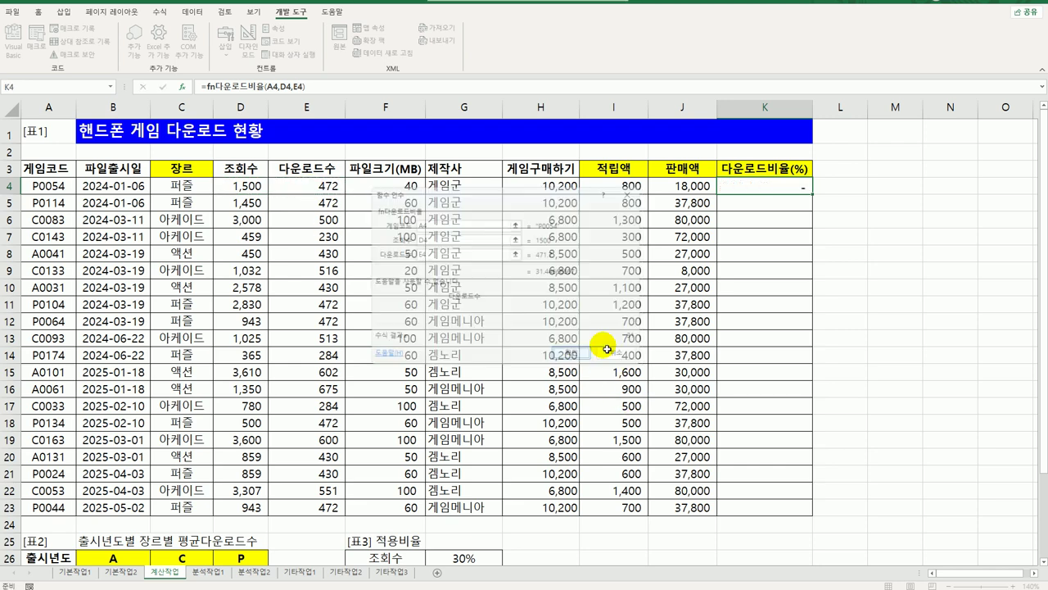
double_click(813, 194)
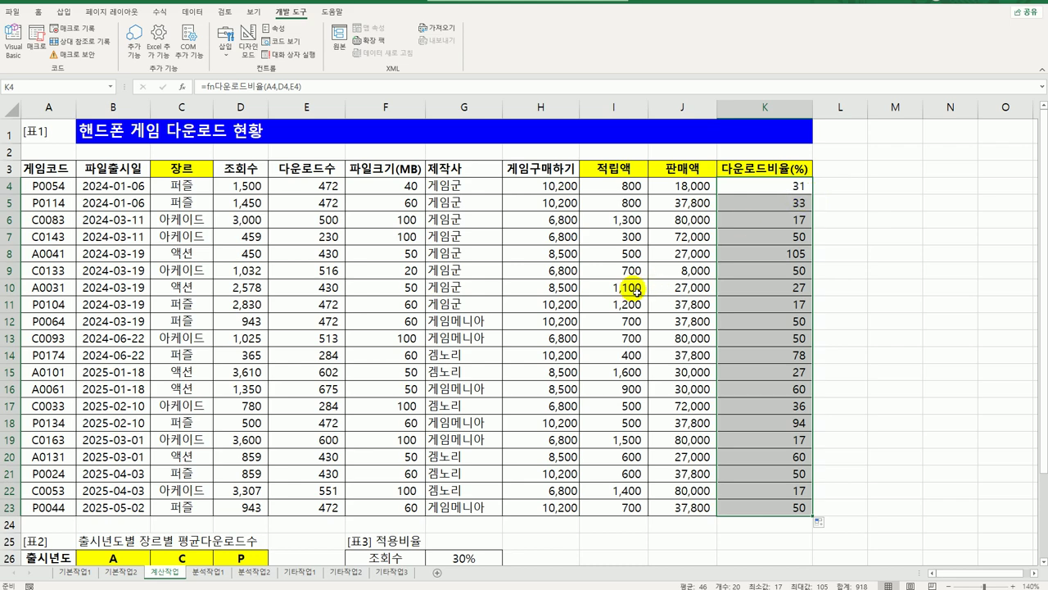
Start the [표2] average formula in B27 as =AVERAGE(IF(( ) * ( ), with two empty condition brackets
scroll(632, 285, down, 3)
click(120, 422)
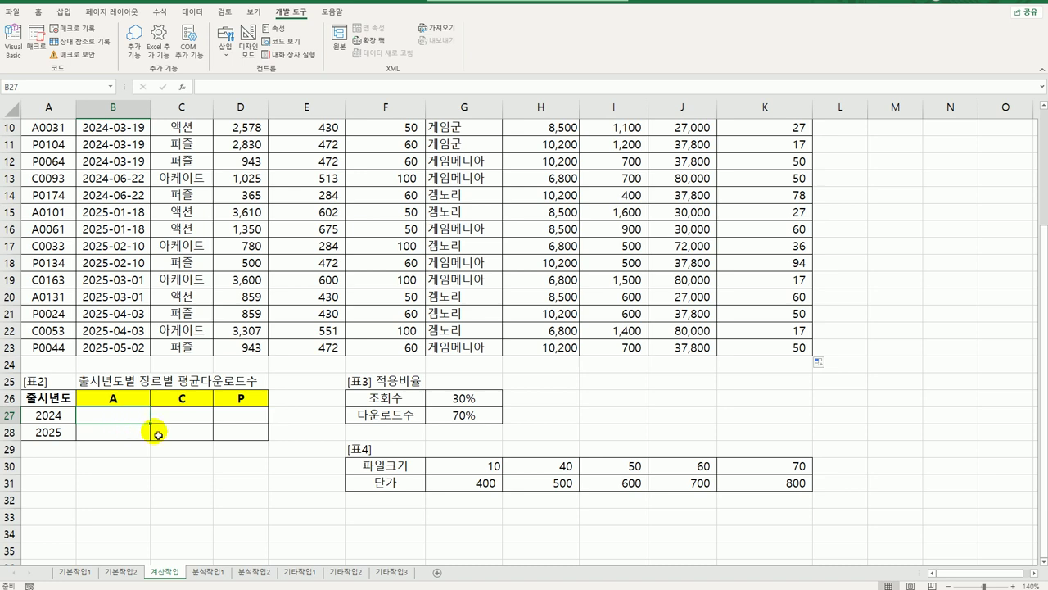
text(=)
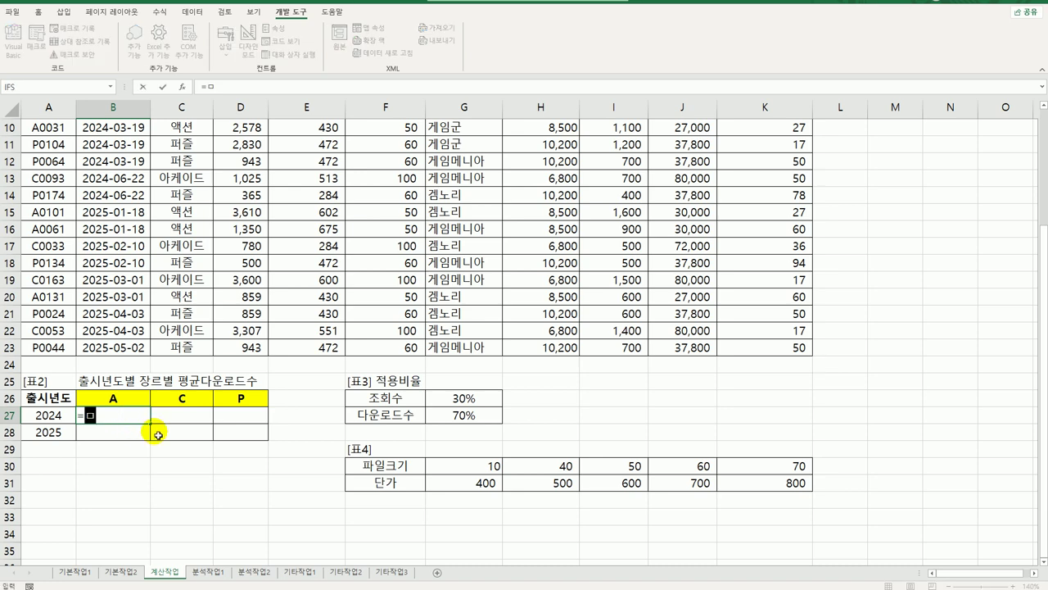
text(av)
key(Down)
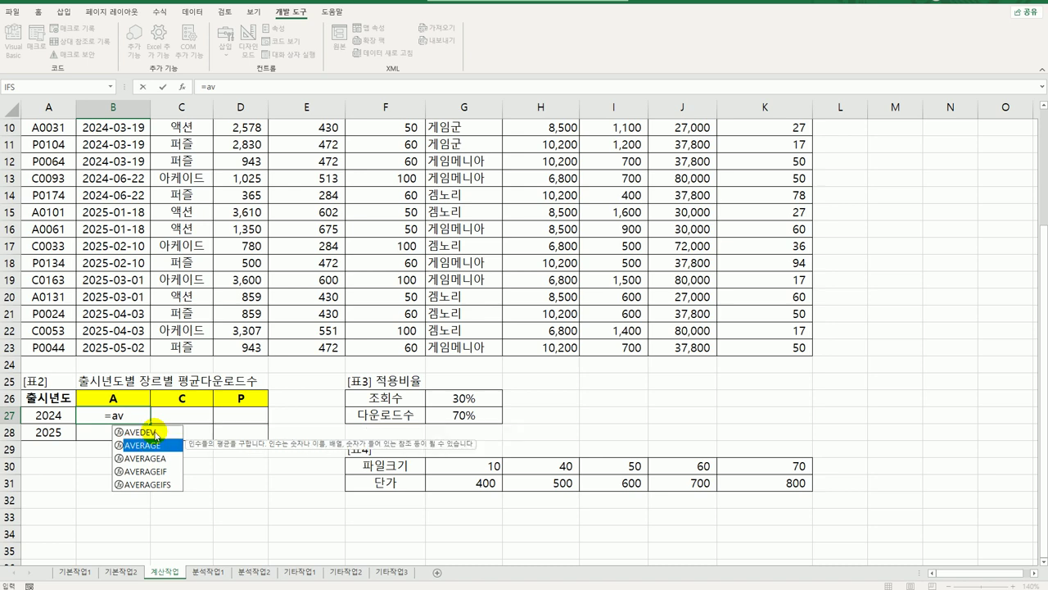
key(Tab)
text(if()
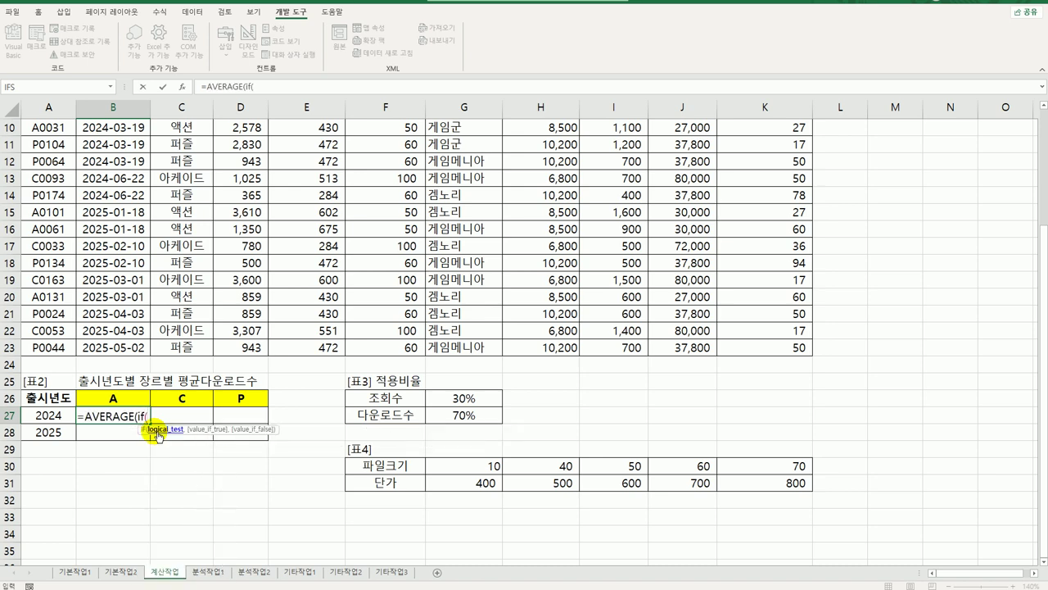
text(( ))
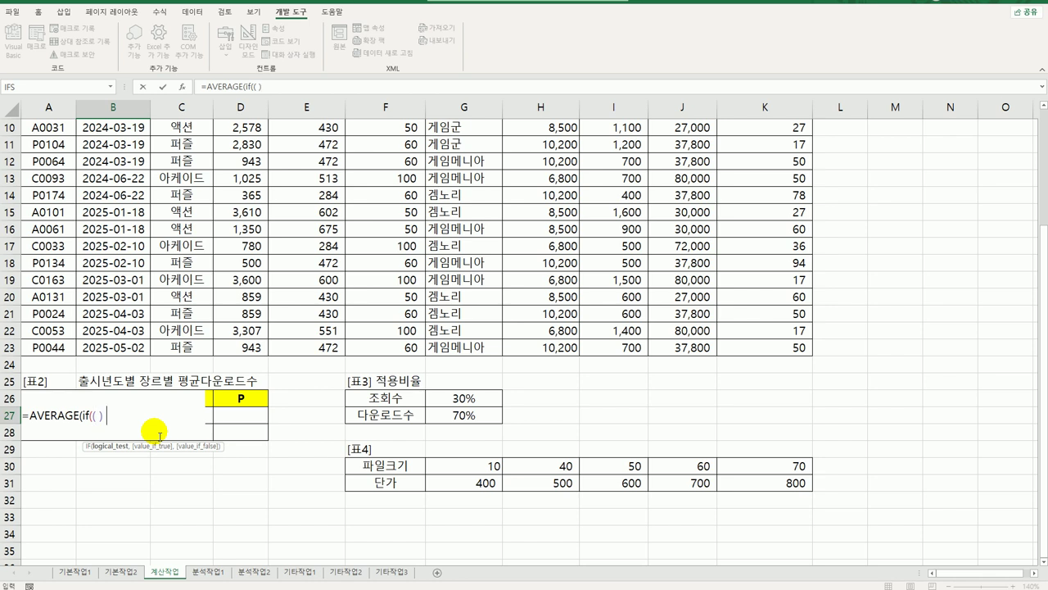
text( *)
text(,)
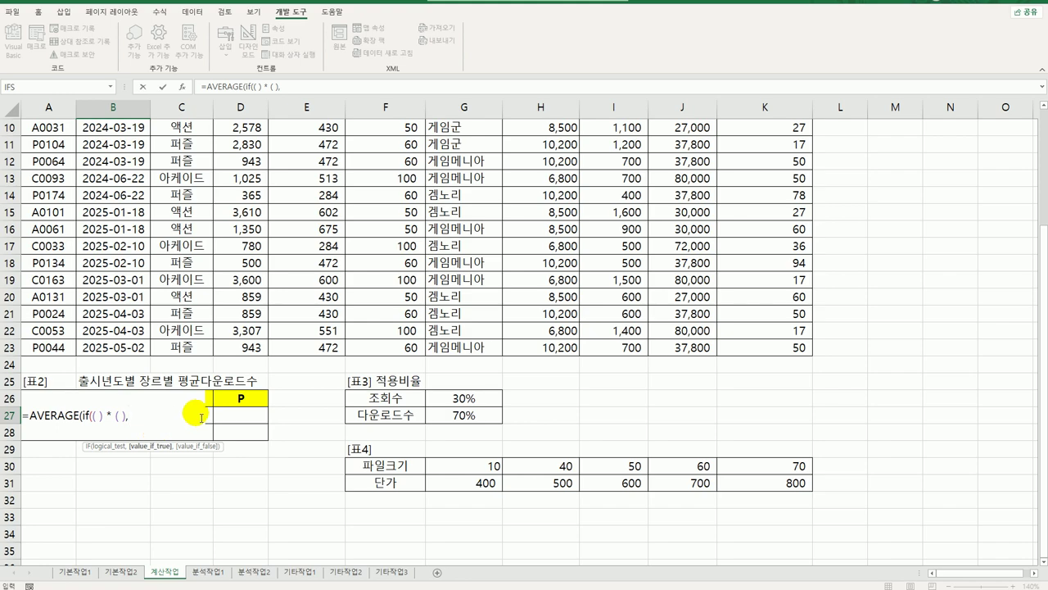
Use the 다운로드수 range $E$4:$E$23 as the IF's true value and close the B27 formula's brackets
scroll(384, 360, up, 3)
drag(318, 185, 315, 518)
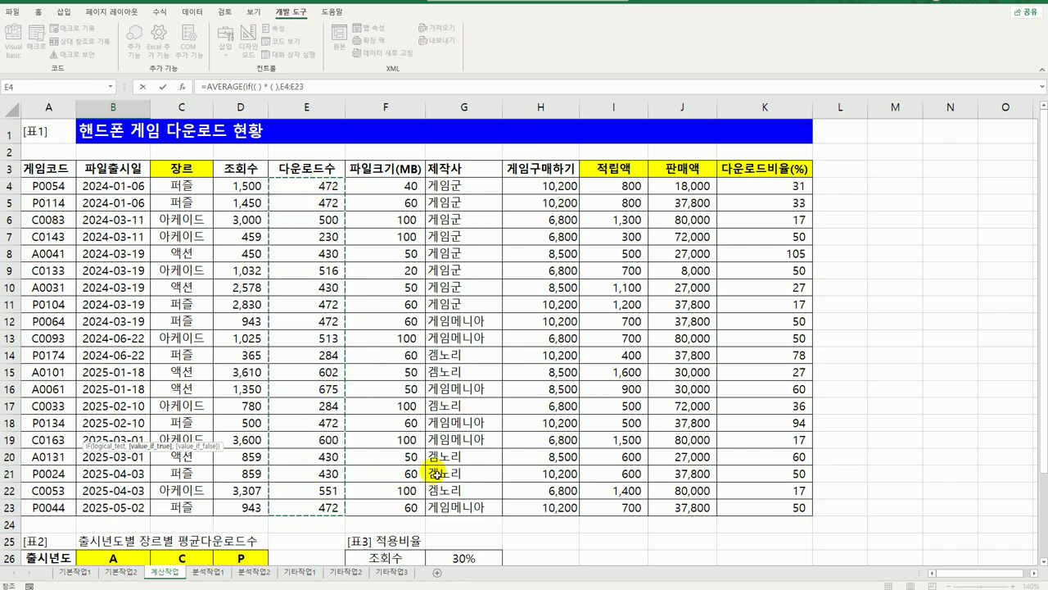
scroll(438, 473, down, 3)
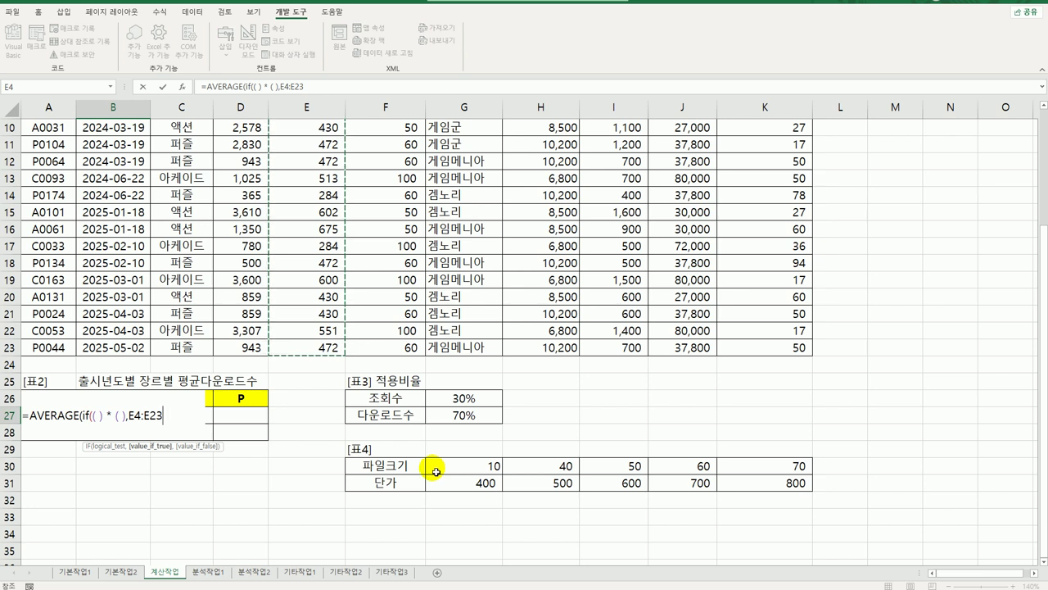
key(F4)
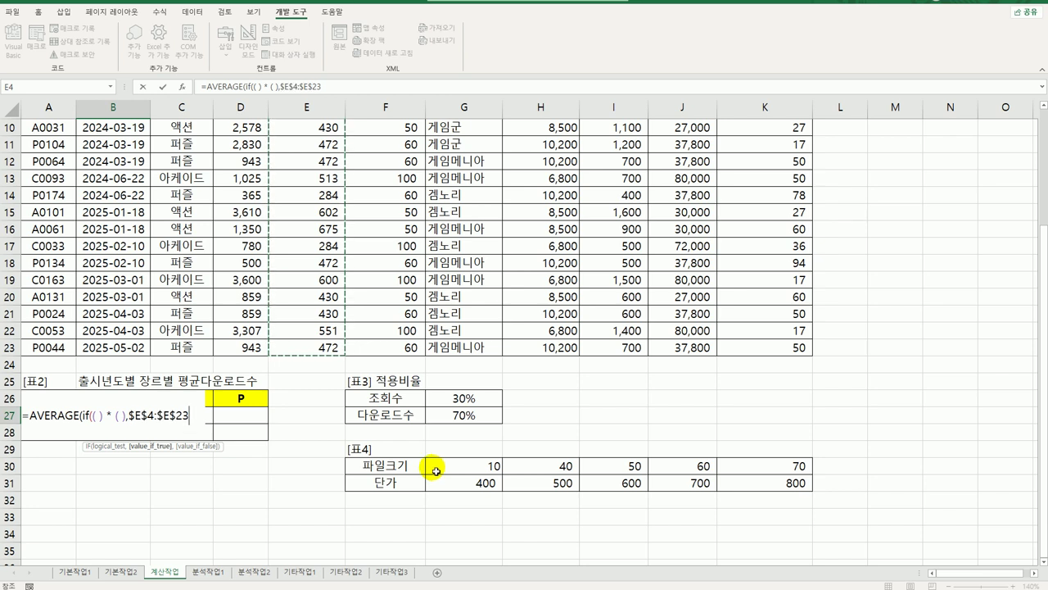
text())
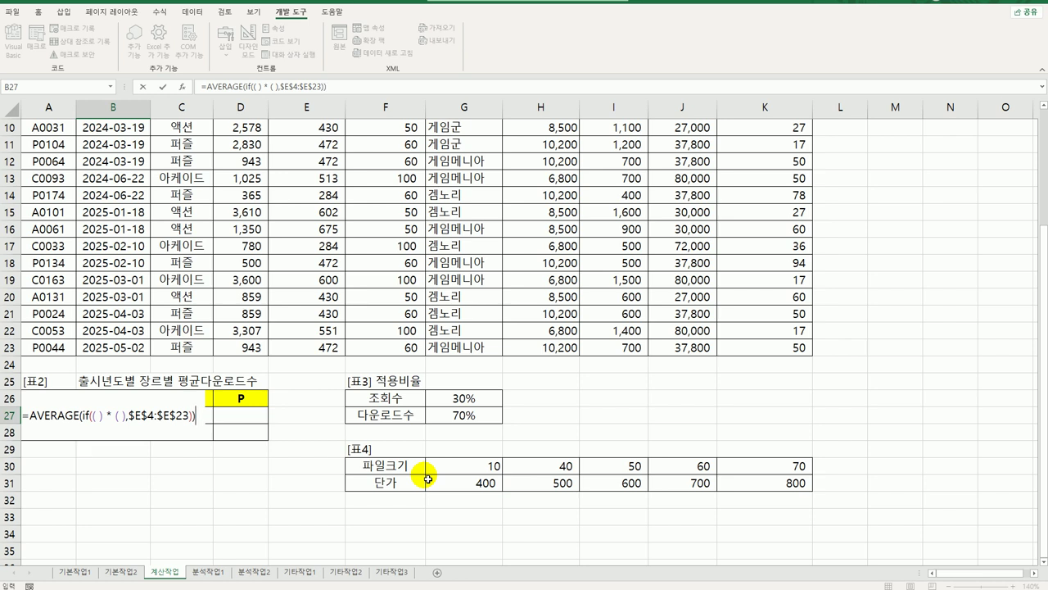
Insert YEAR over the absolute 파일출시일 range $B$4:$B$23 in the first condition bracket of the B27 formula
click(99, 416)
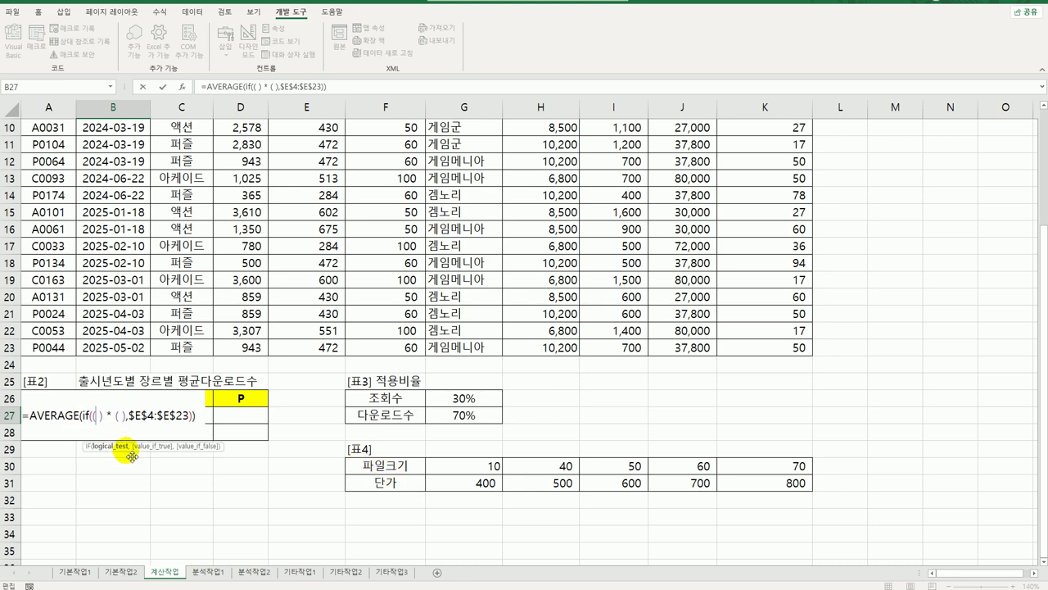
text(ye)
key(Tab)
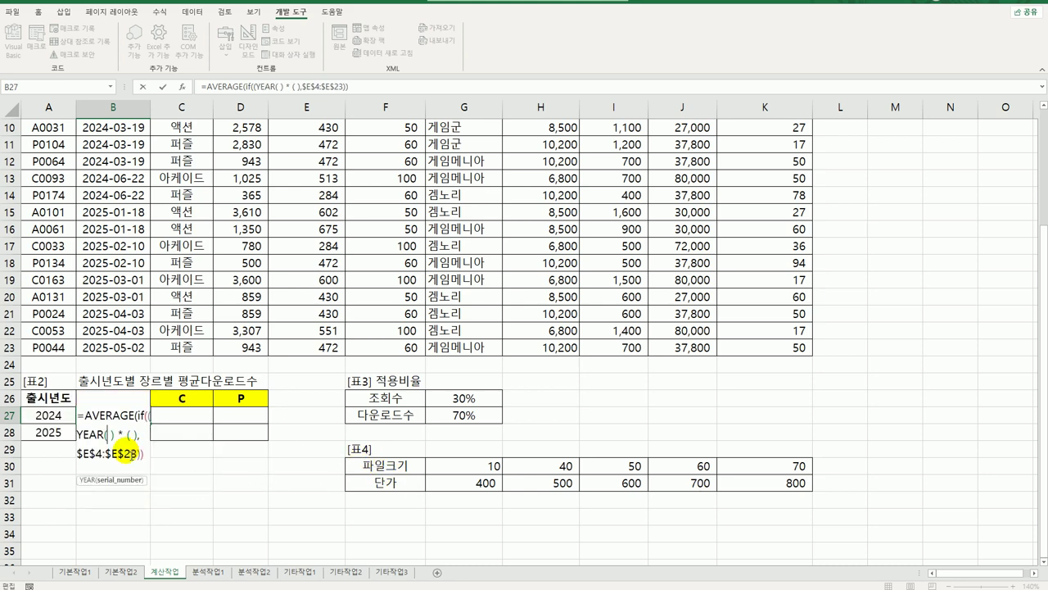
scroll(156, 364, up, 3)
drag(114, 185, 115, 509)
key(F4)
scroll(121, 513, down, 2)
scroll(120, 512, down, 2)
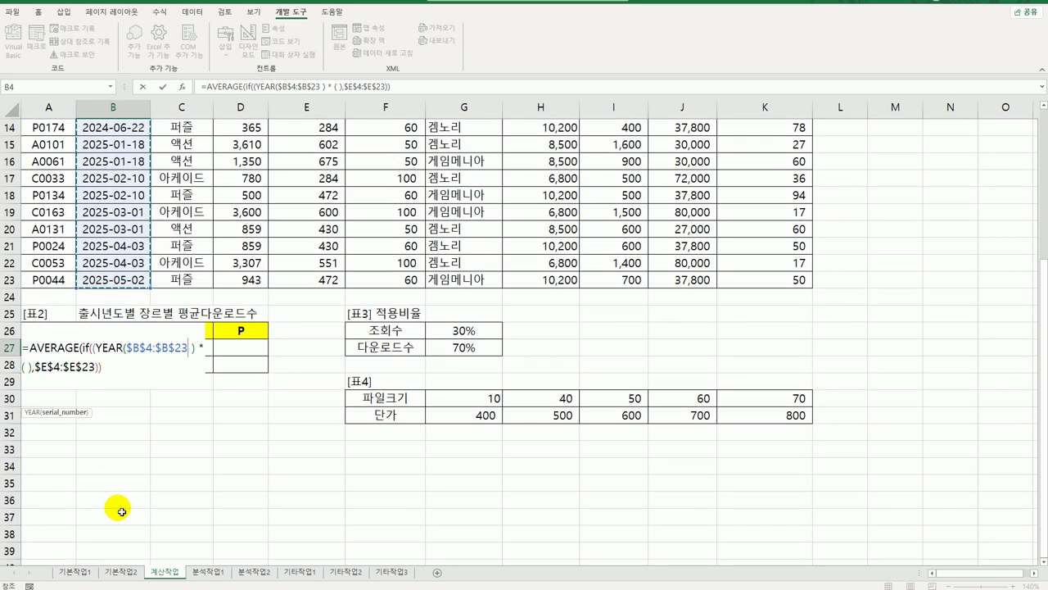
Compare the YEAR result with the column-locked reference $A27 and place the insertion point in the second condition bracket
text(=)
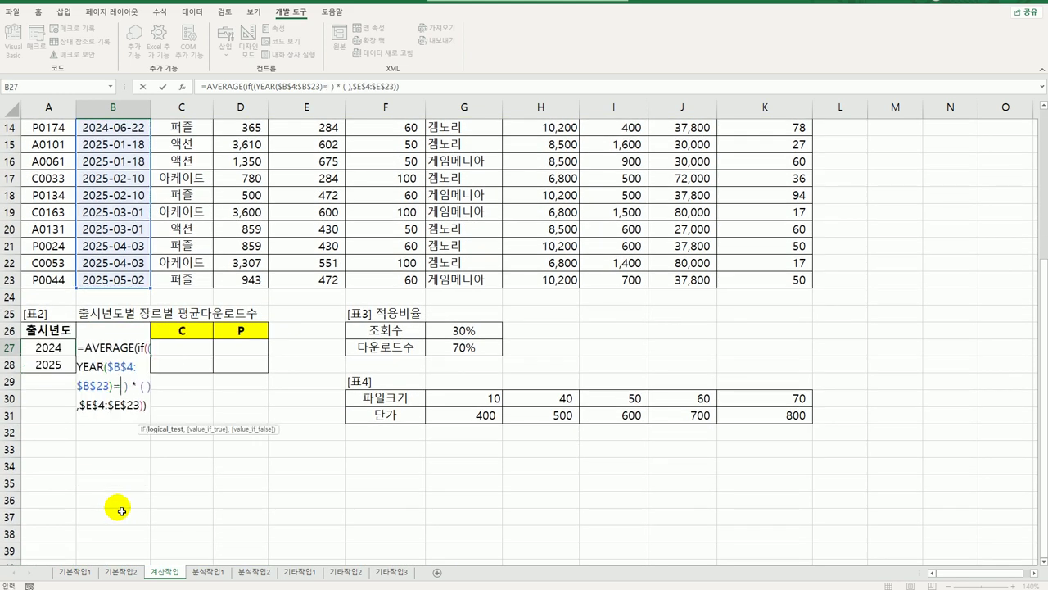
key(Left)
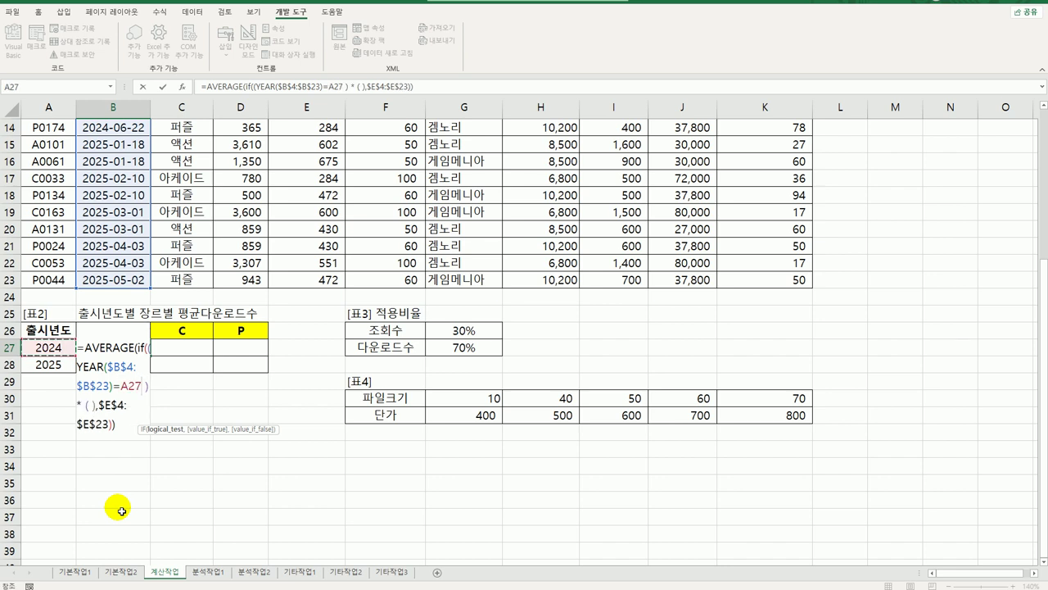
key(F4)
key(F4)
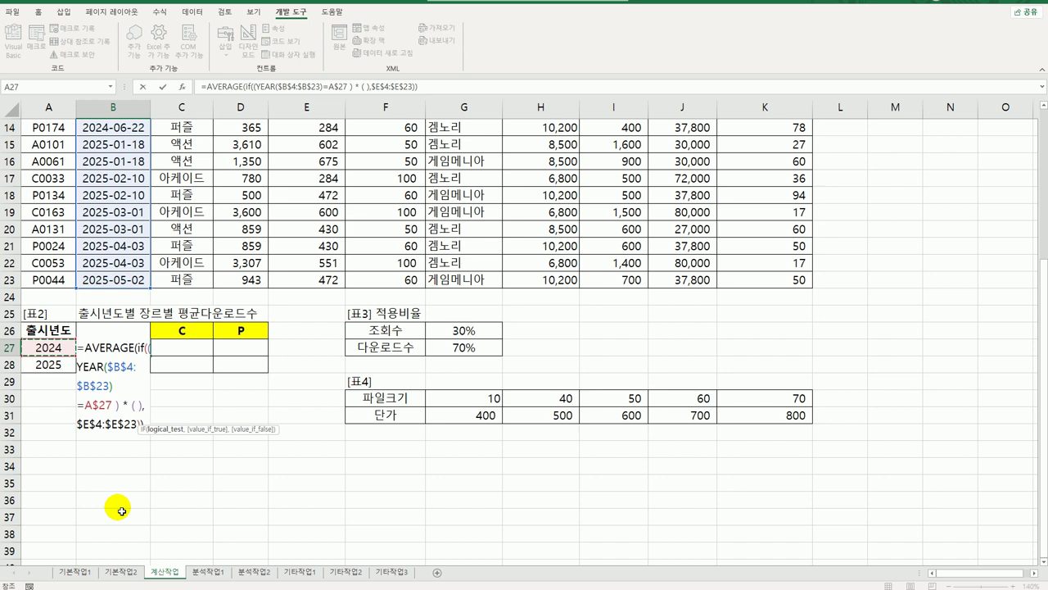
key(F4)
click(133, 405)
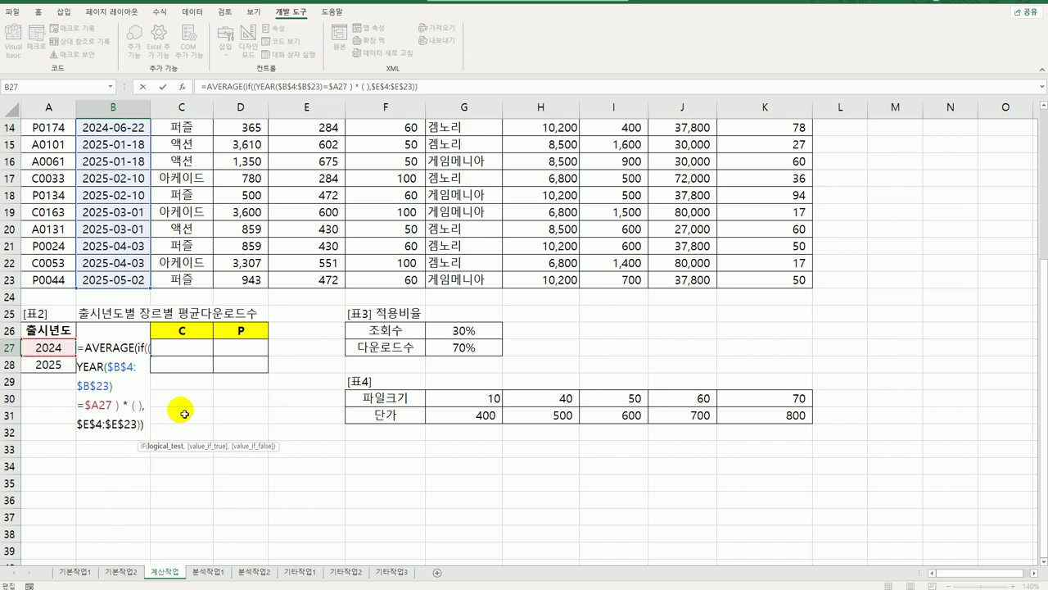
Insert LEFT over the absolute 게임코드 range $A$4:$A$23 with 1 character in the B27 formula's second condition bracket, followed by an equals sign
scroll(216, 421, up, 5)
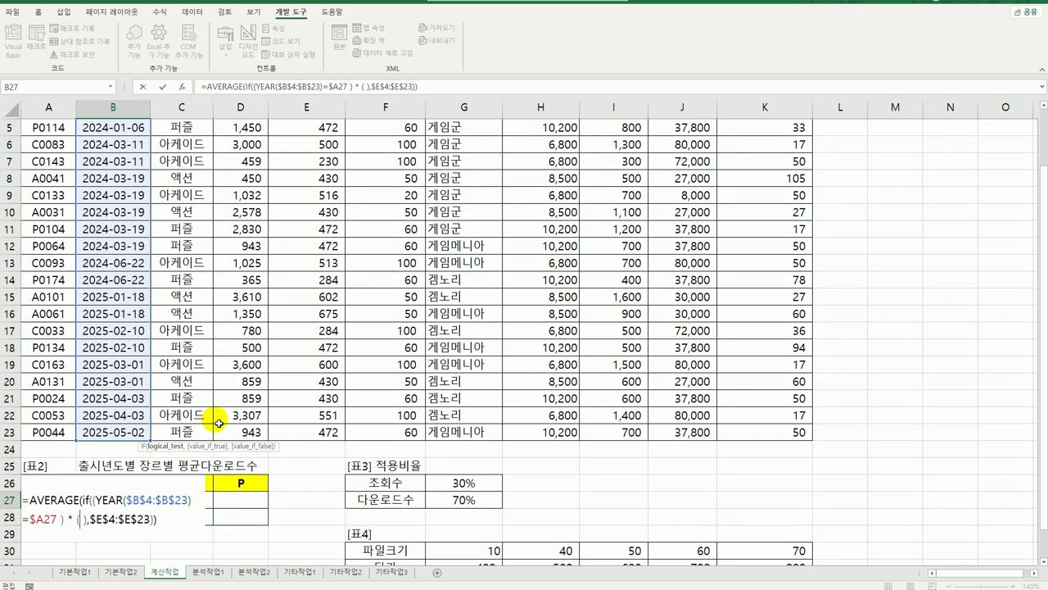
scroll(218, 423, down, 6)
text(left()
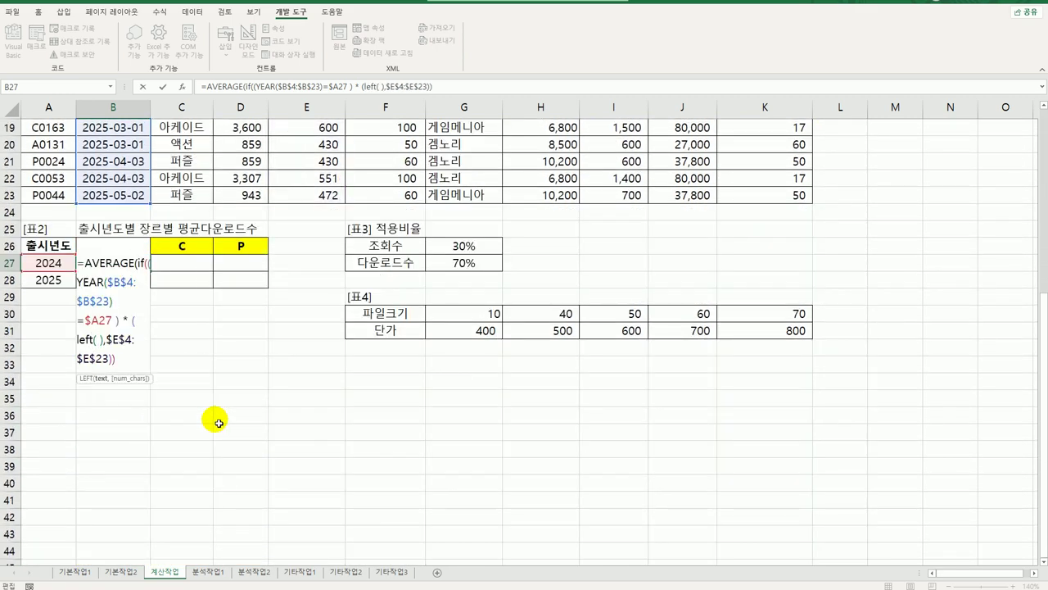
scroll(172, 336, up, 6)
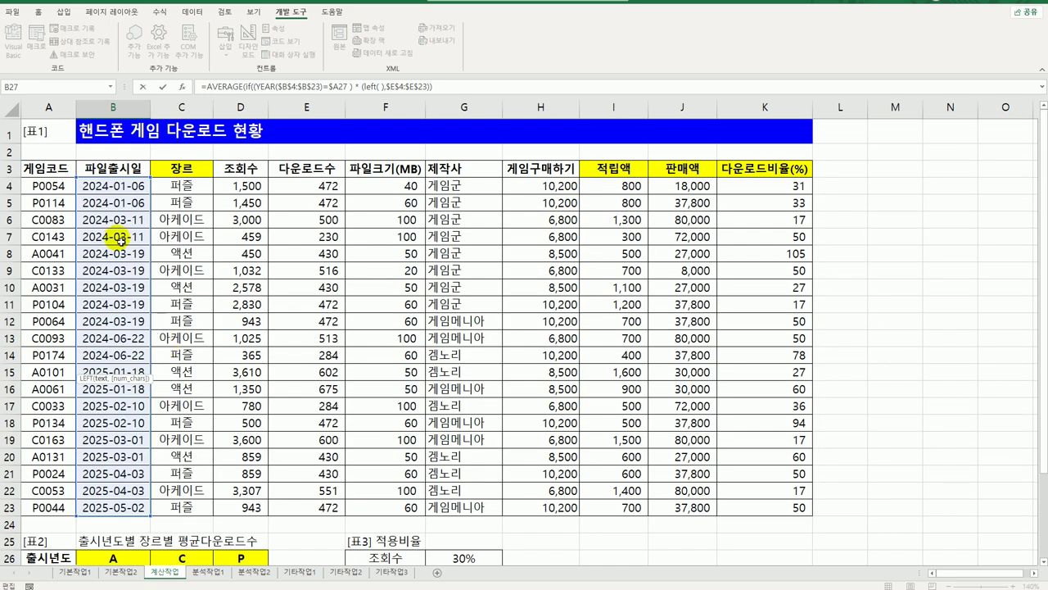
drag(45, 186, 21, 508)
key(F4)
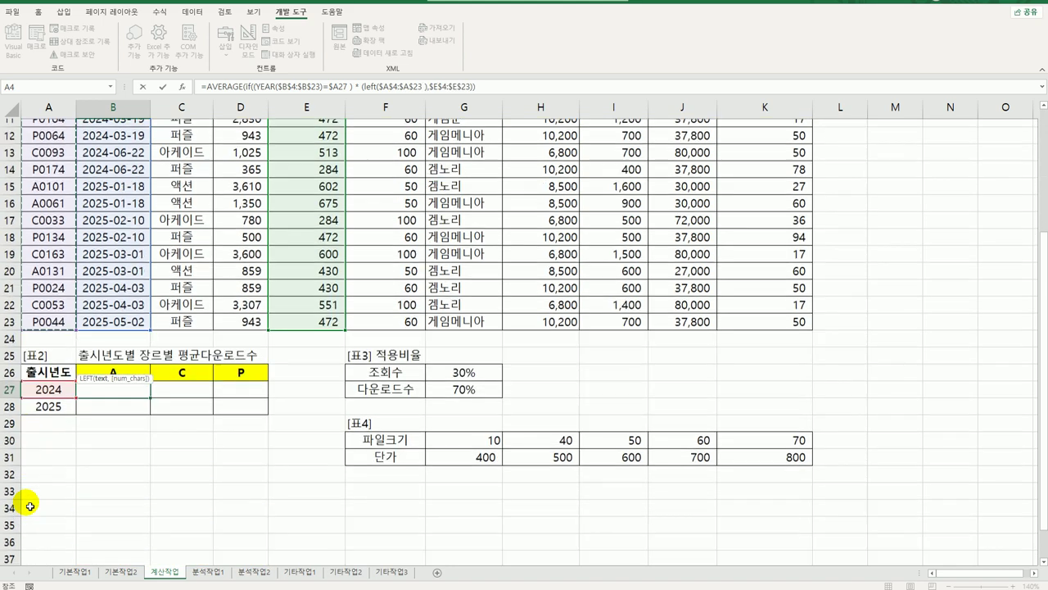
scroll(29, 506, down, 1)
text(,)
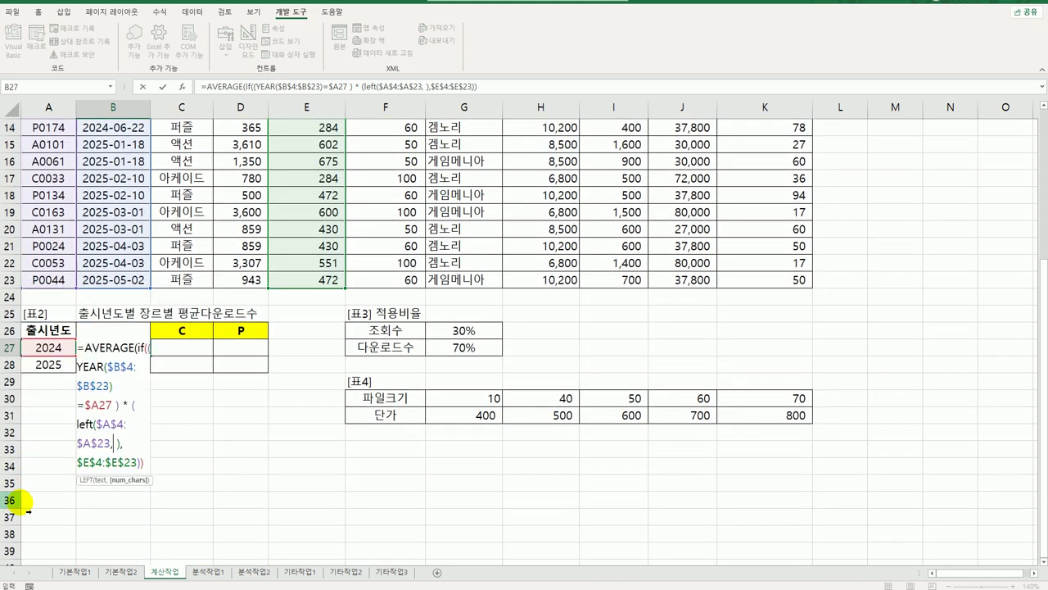
text(1)
text()=)
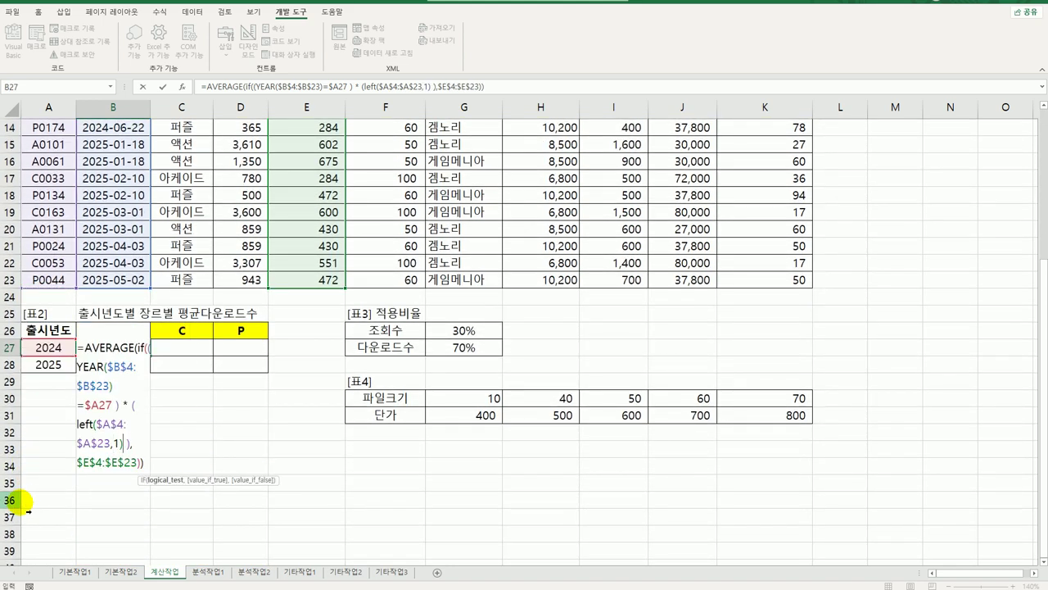
Compare the LEFT result with the row-locked genre header reference B$26 in the B27 formula
key(Up)
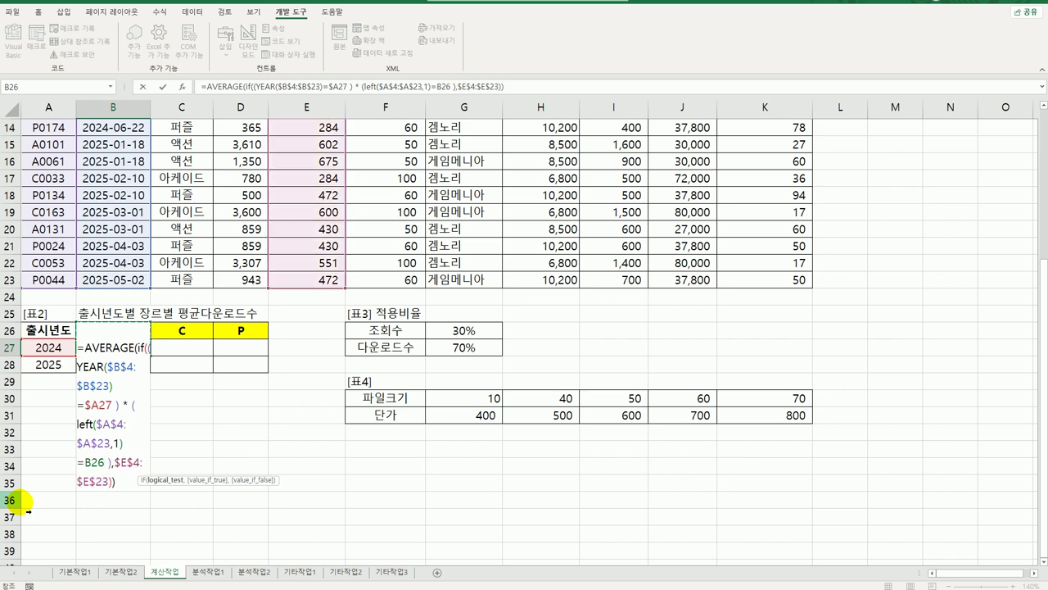
key(F4)
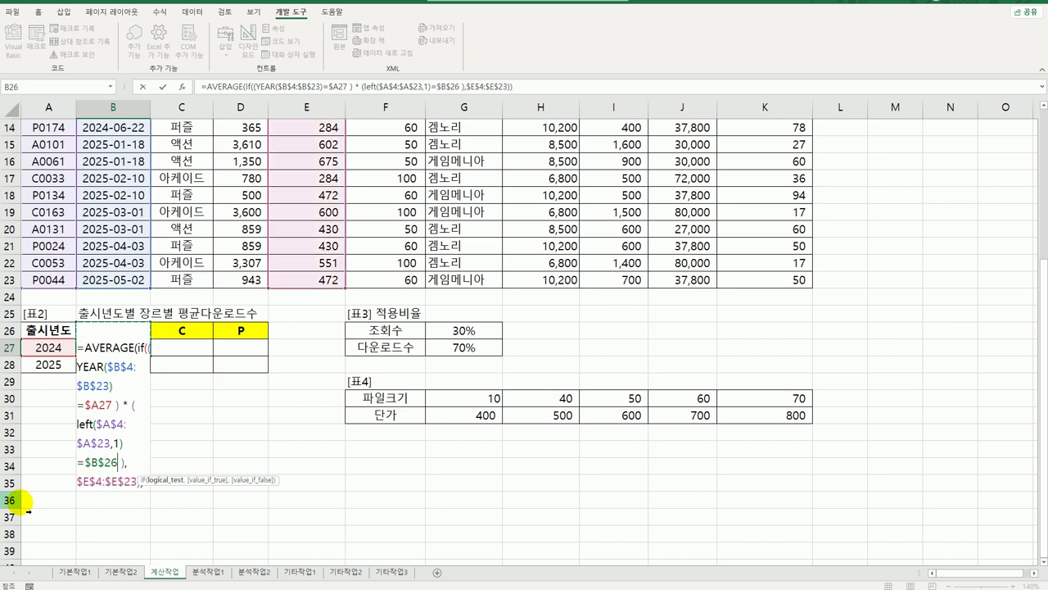
key(F4)
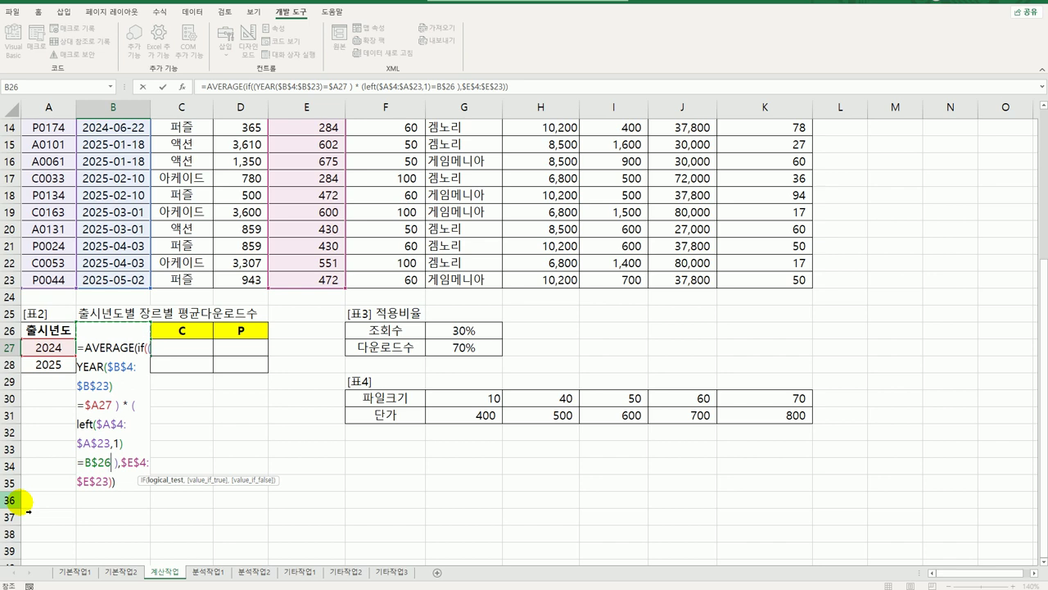
Enter the B27 formula as an array formula and fill it across B27:D28 in [표2]
click(138, 489)
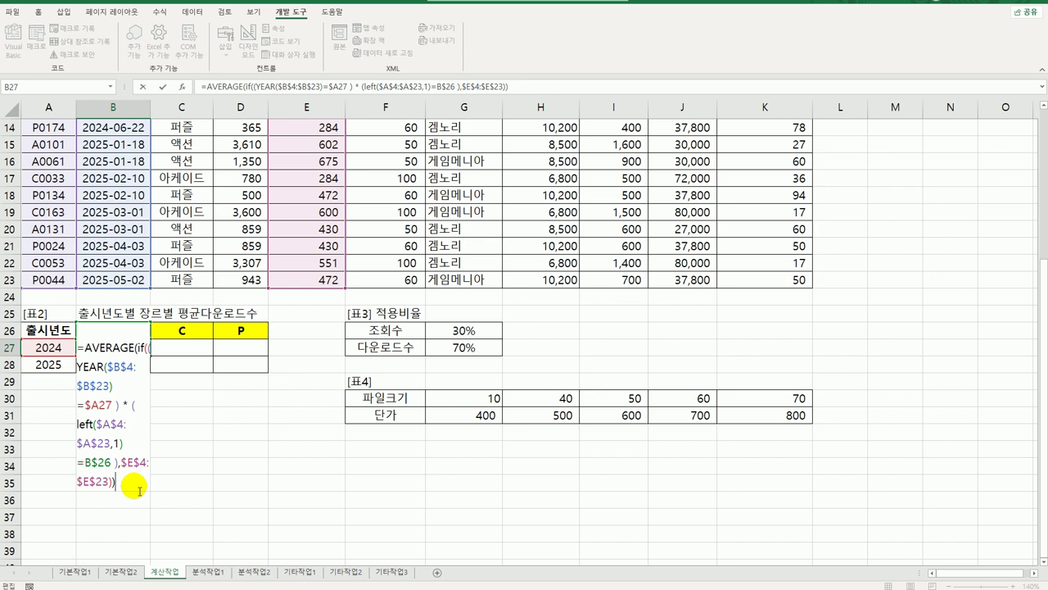
key(ctrl+shift+Return)
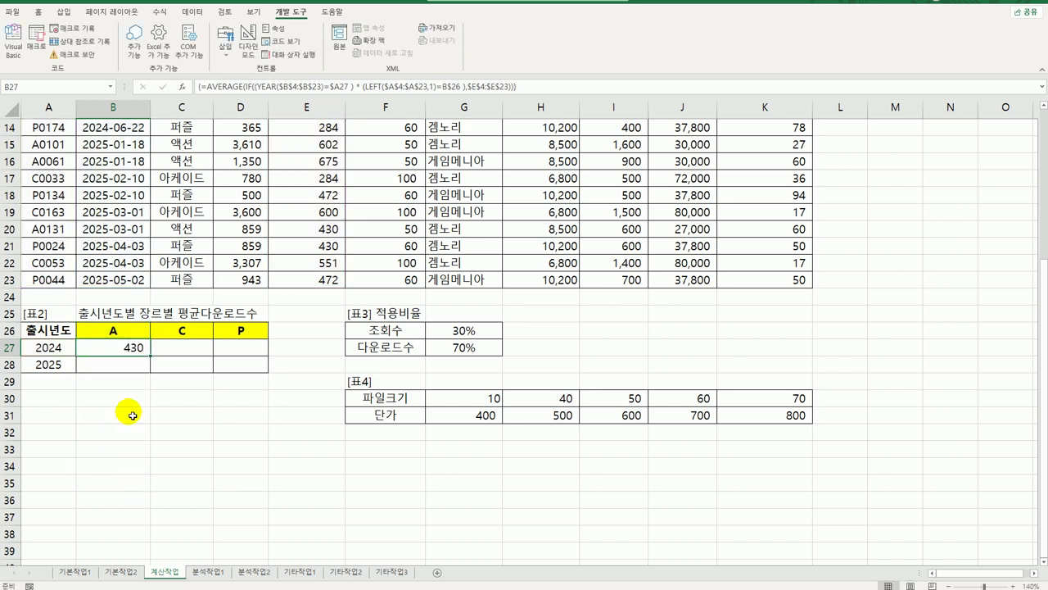
drag(151, 357, 257, 378)
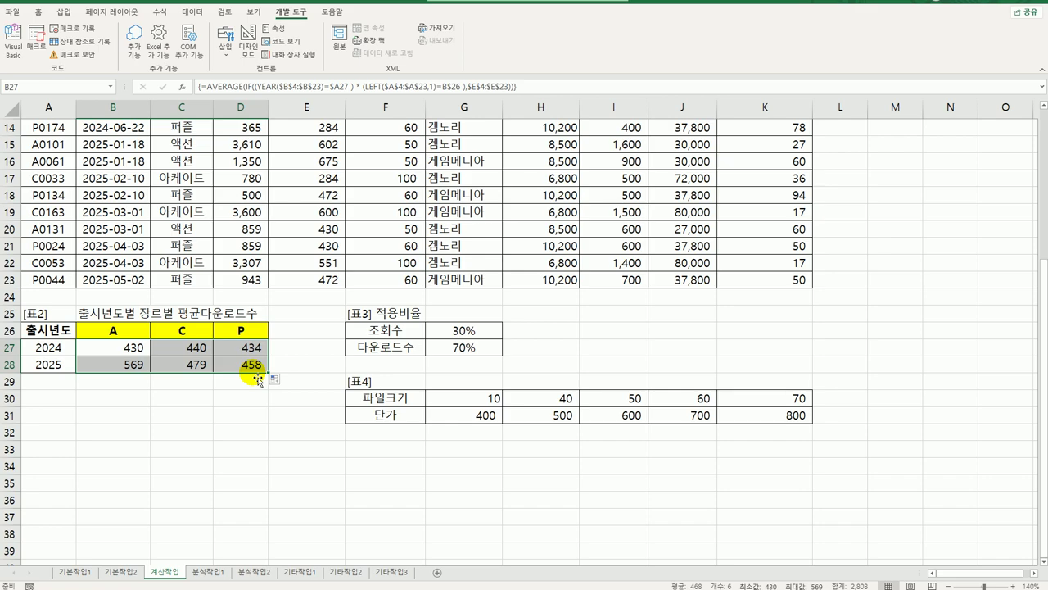
Switch to the 분석작업1 worksheet and select cell B3 as the starting cell
scroll(260, 427, up, 5)
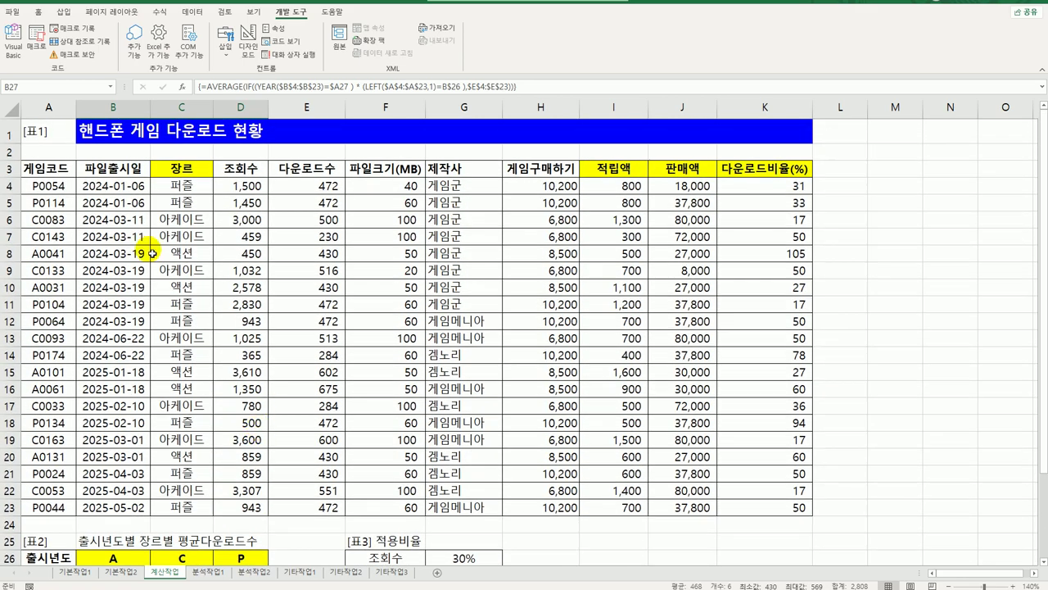
click(235, 563)
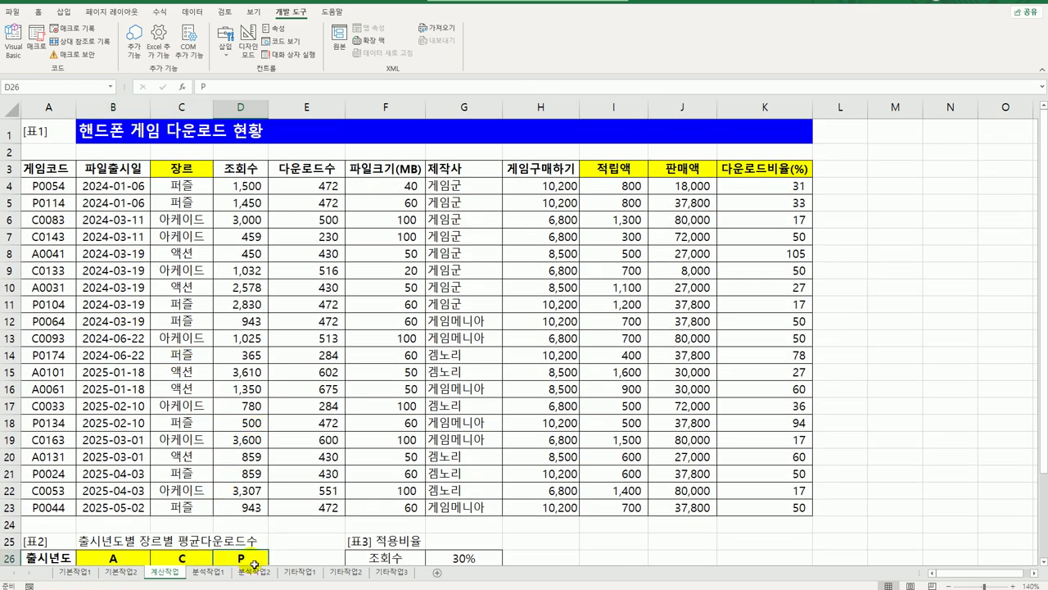
click(209, 571)
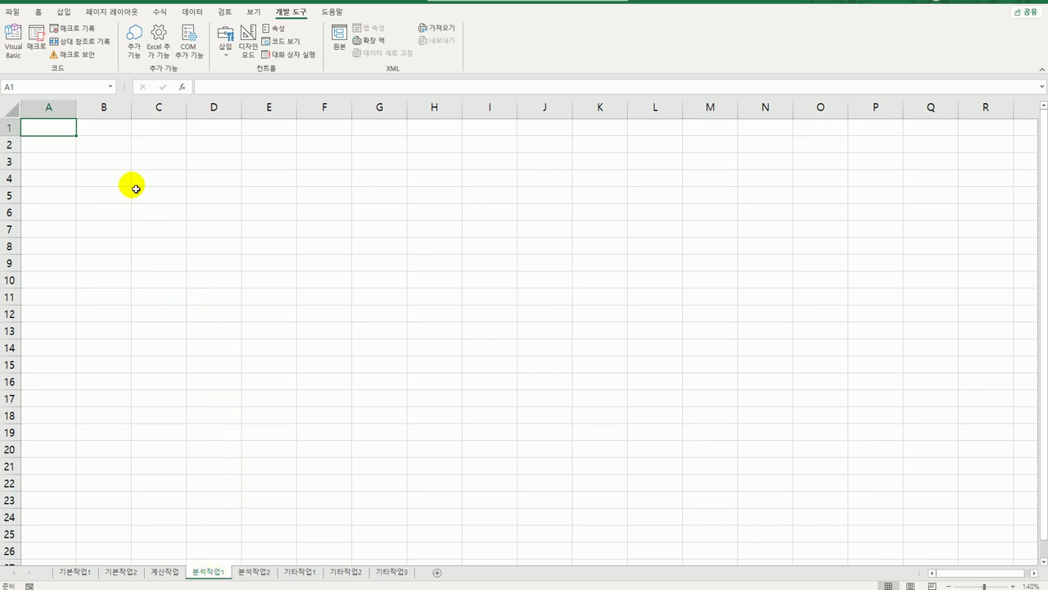
click(110, 167)
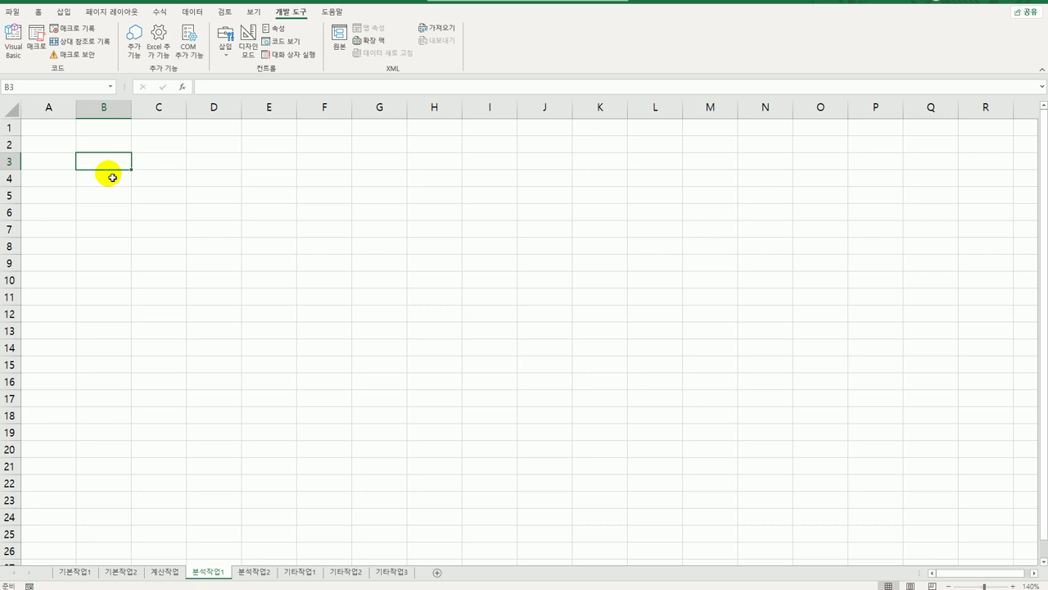
Start a Microsoft Query import using the MS Access Database source and the file 온라인게임.accdb
click(190, 11)
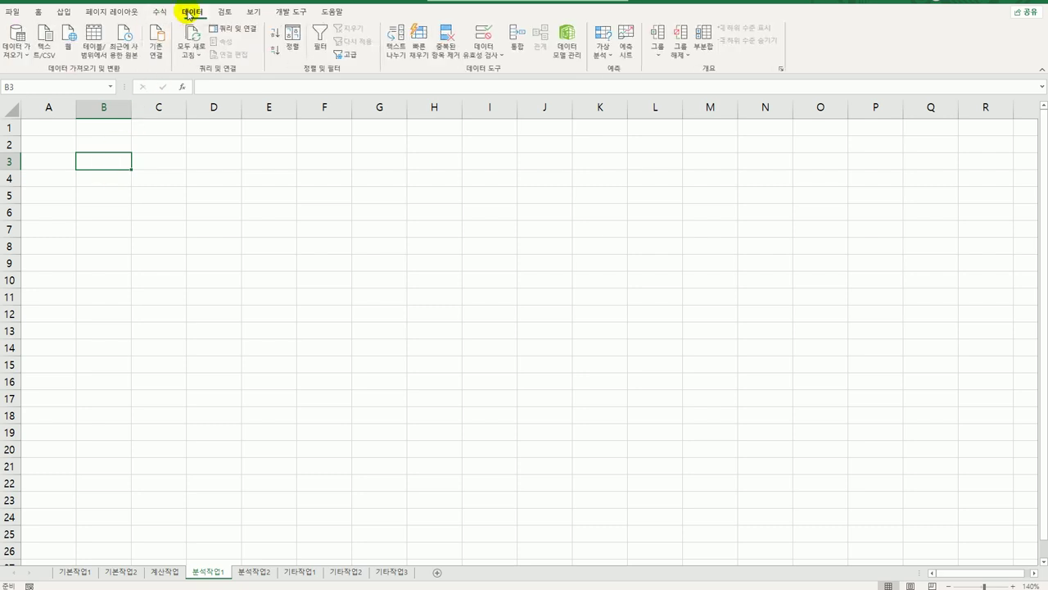
click(15, 51)
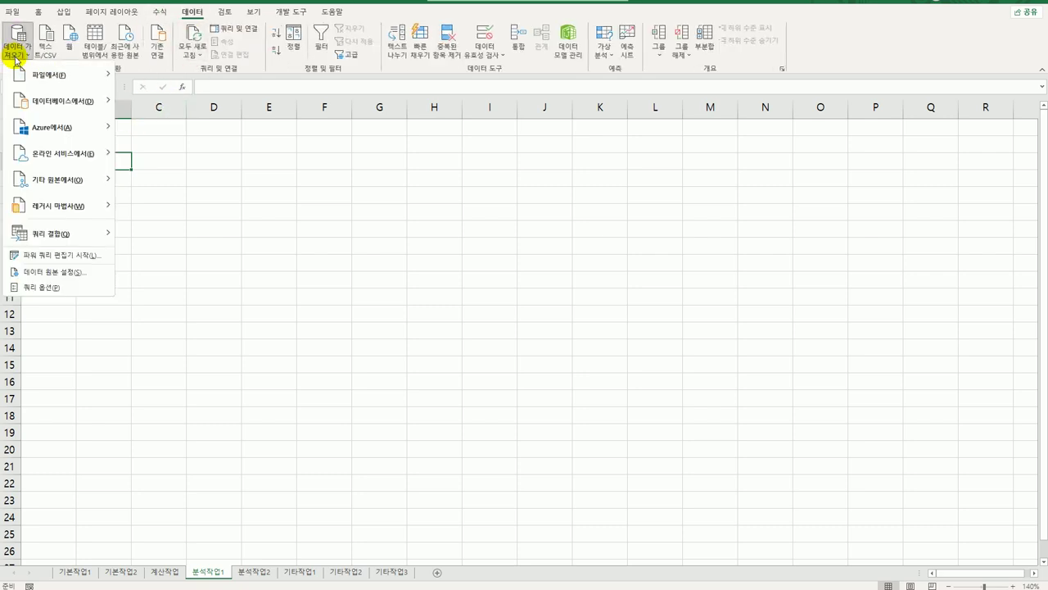
mouse_move(59, 187)
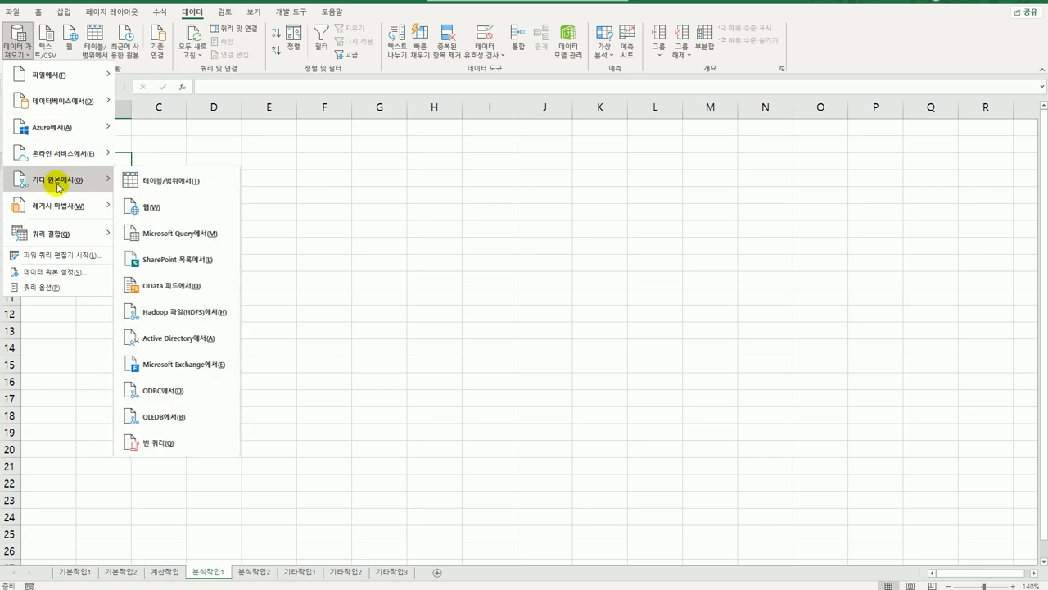
click(162, 235)
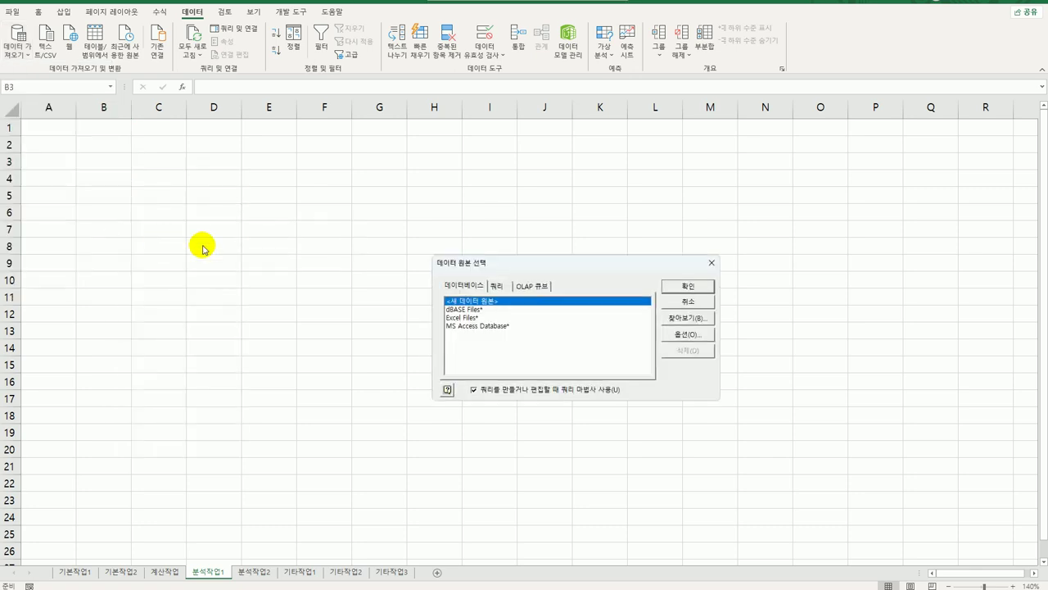
click(484, 326)
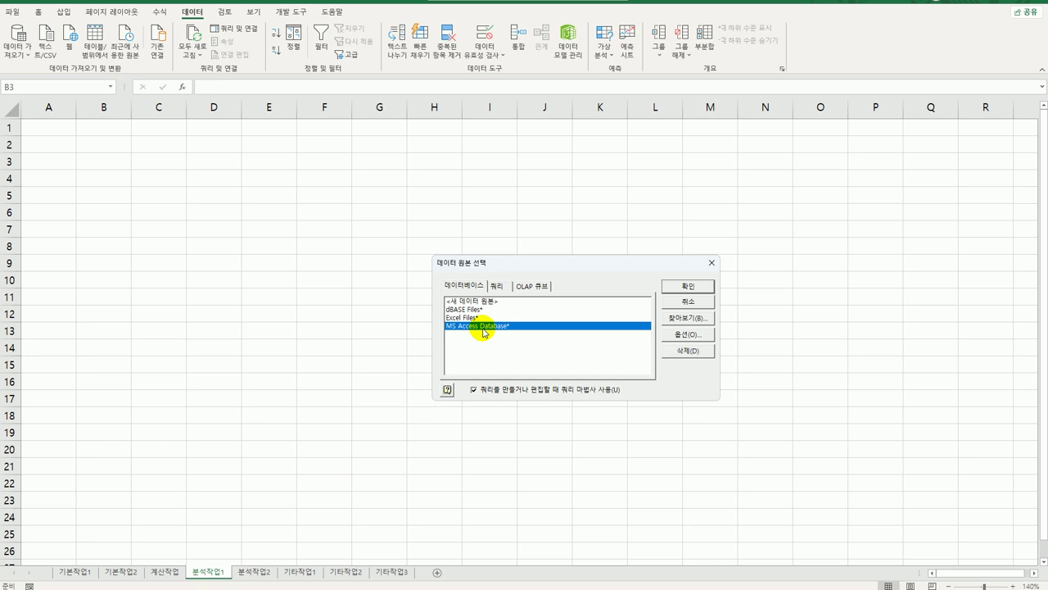
click(680, 288)
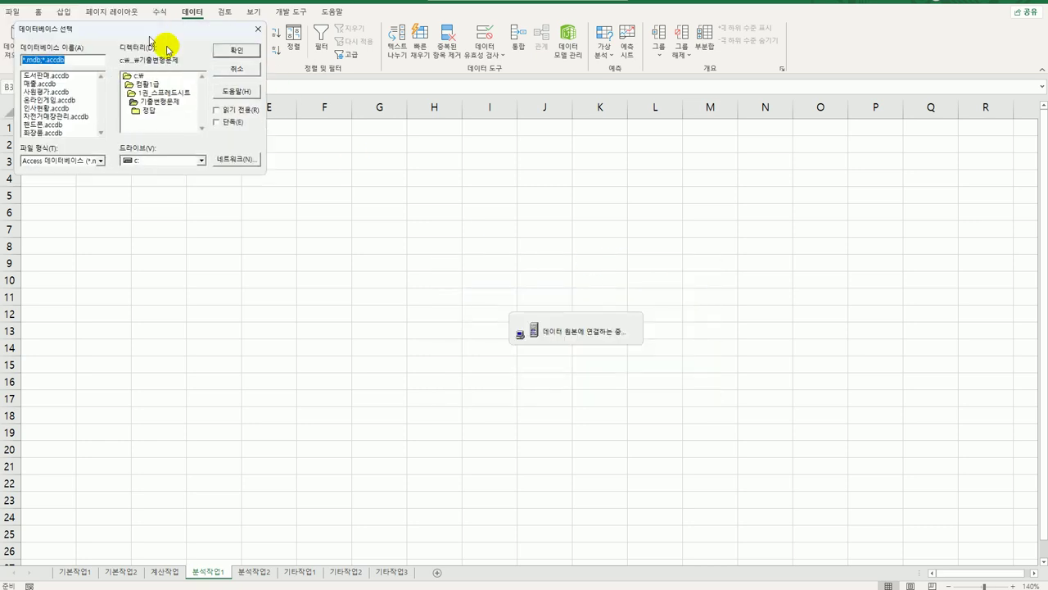
drag(142, 35, 352, 171)
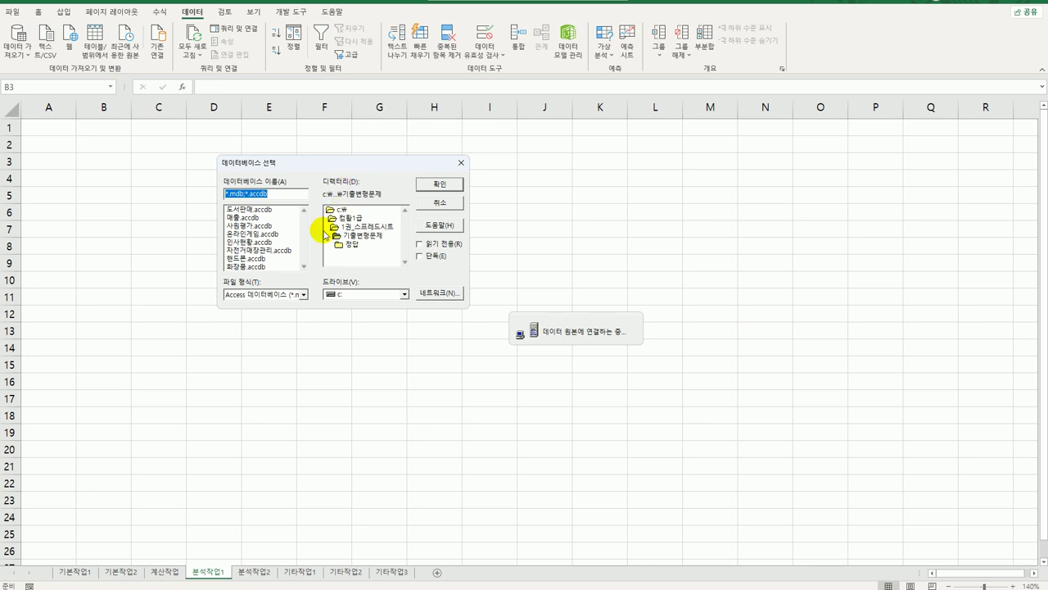
click(281, 235)
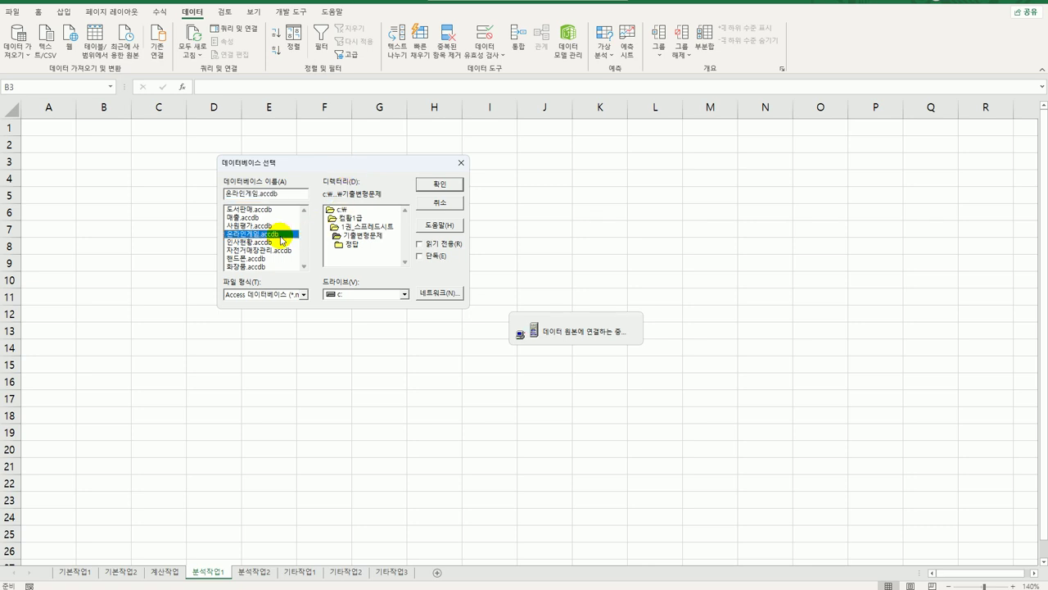
click(436, 183)
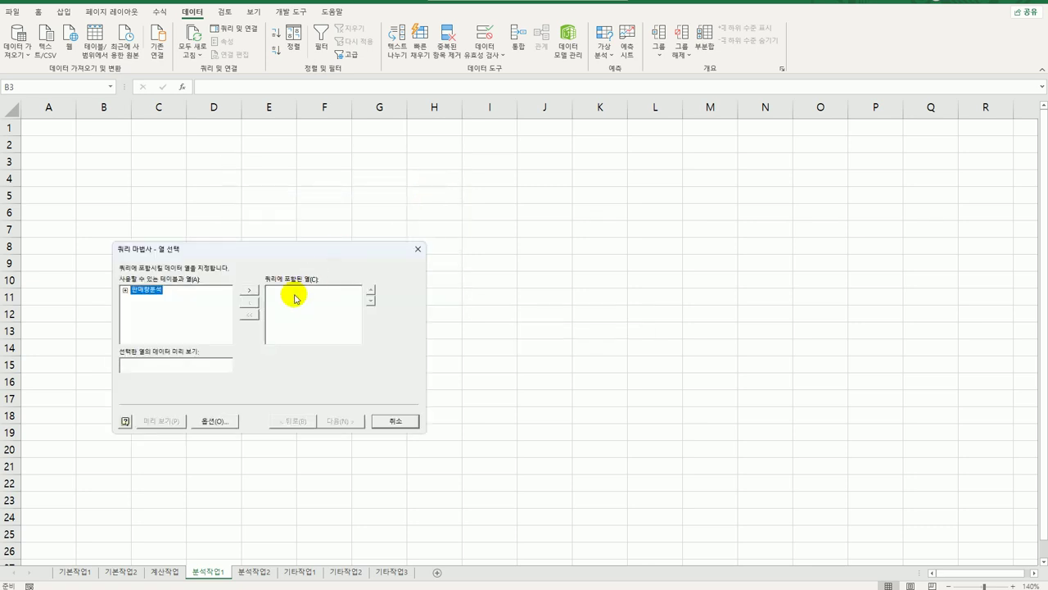
Add the columns 회사명, 장르, 출시일, 정기권 and 정액권 from the 판매량분석 table to the query
double_click(143, 290)
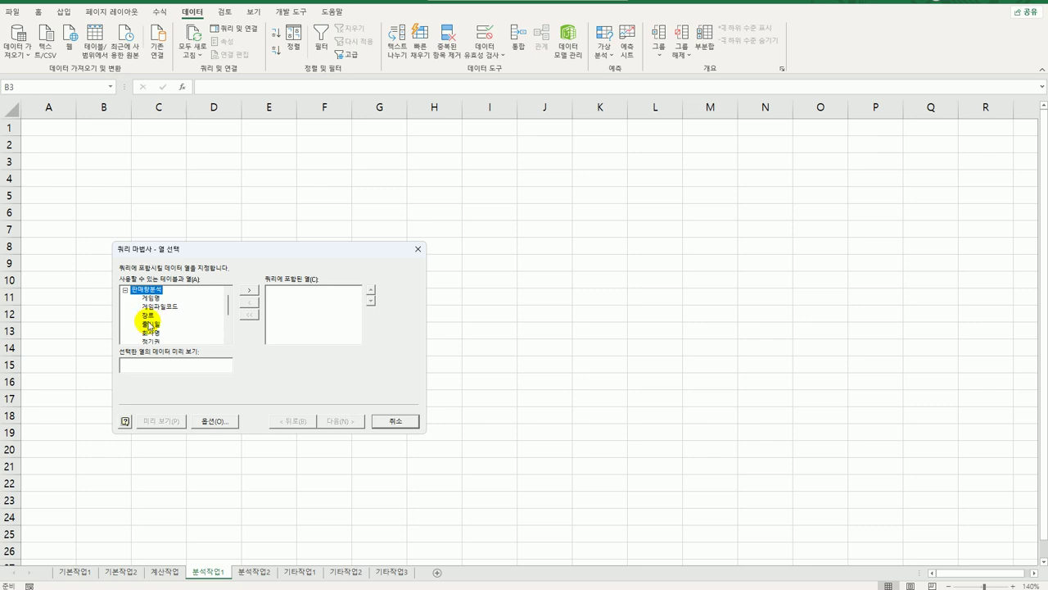
double_click(151, 332)
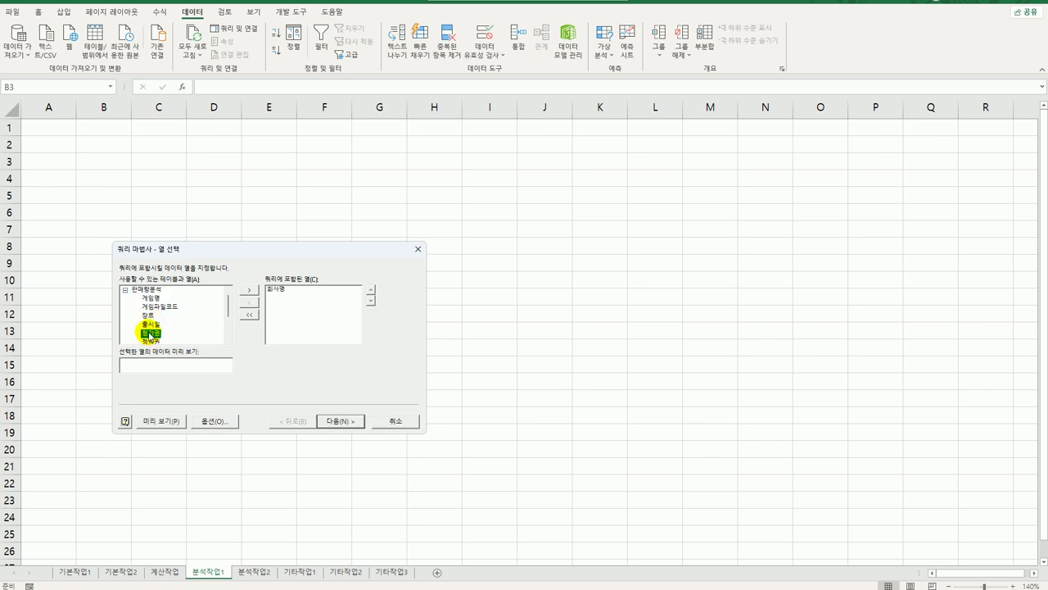
double_click(152, 316)
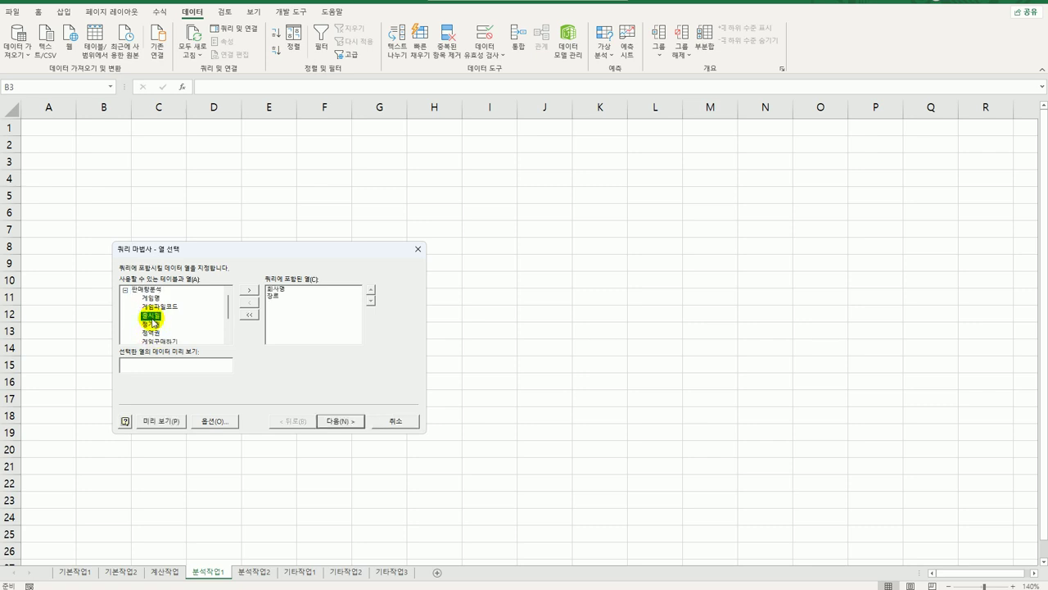
double_click(152, 316)
double_click(153, 317)
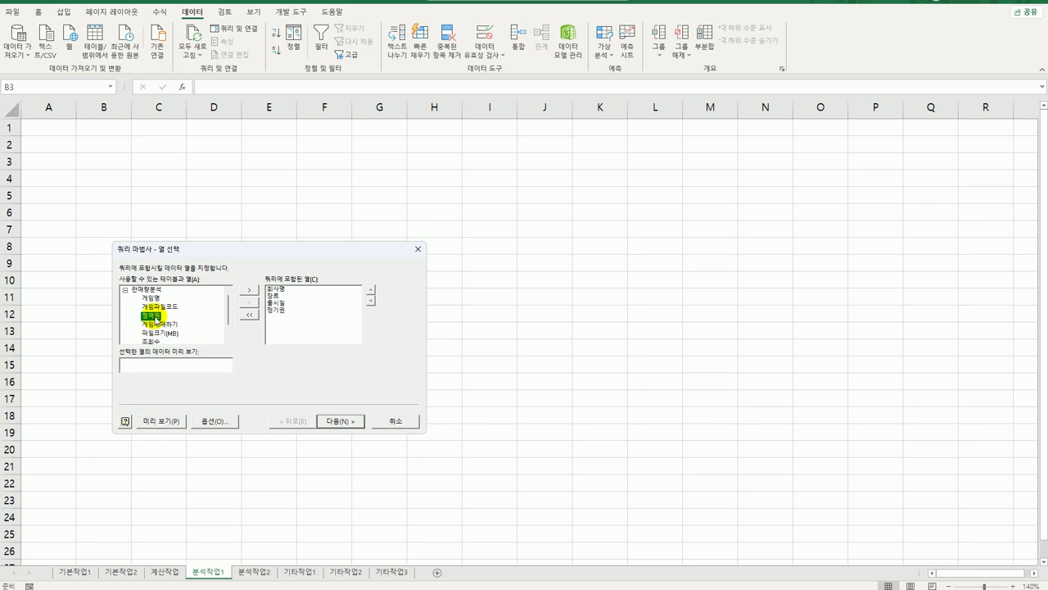
double_click(155, 318)
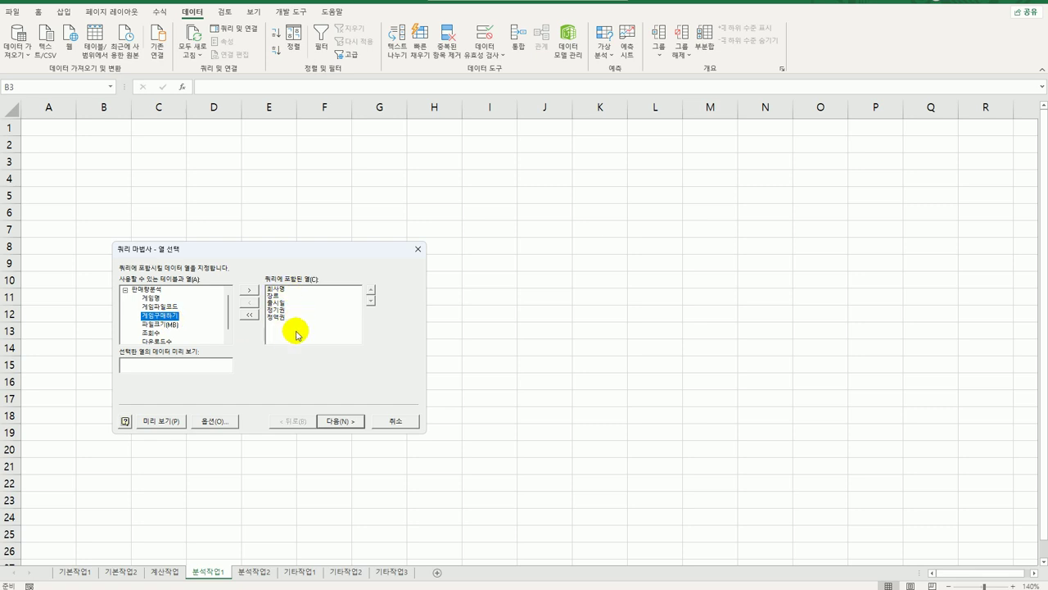
Finish the query without filtering or sorting and load the data as a PivotTable report at B3 of the existing worksheet
click(334, 424)
click(333, 426)
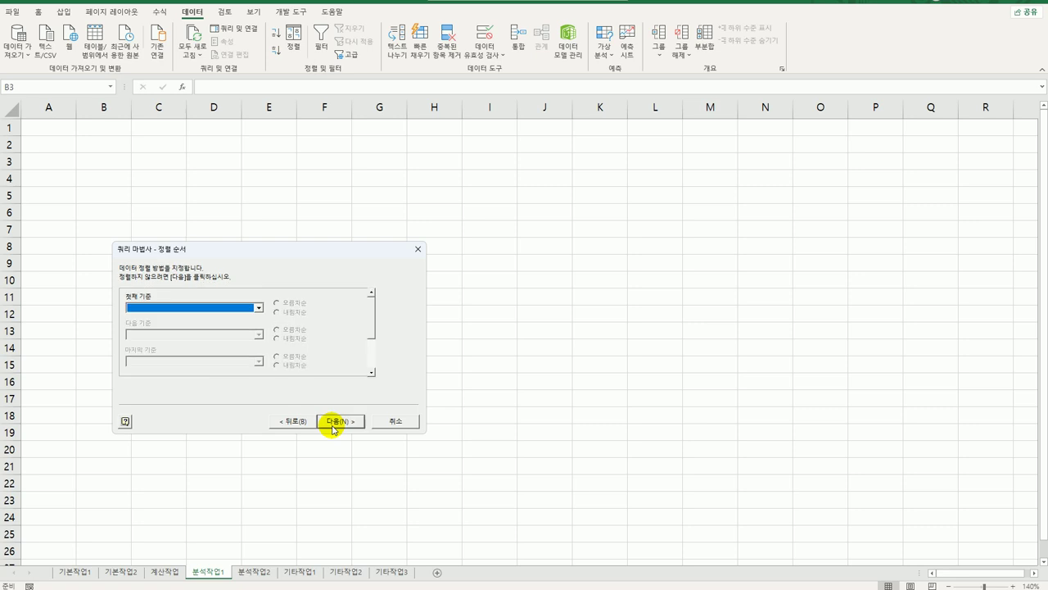
click(333, 425)
click(339, 423)
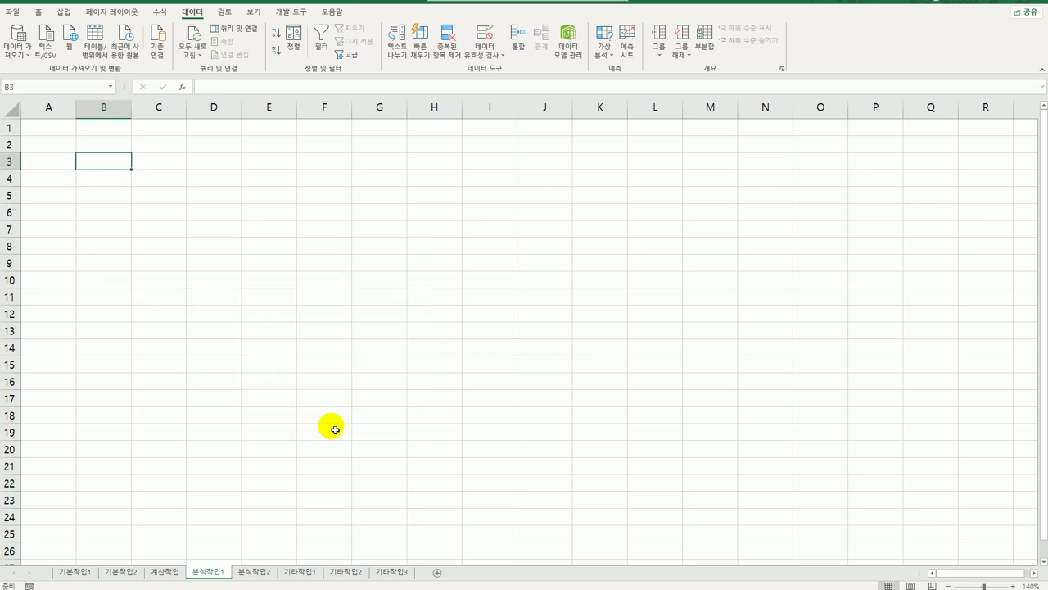
click(448, 240)
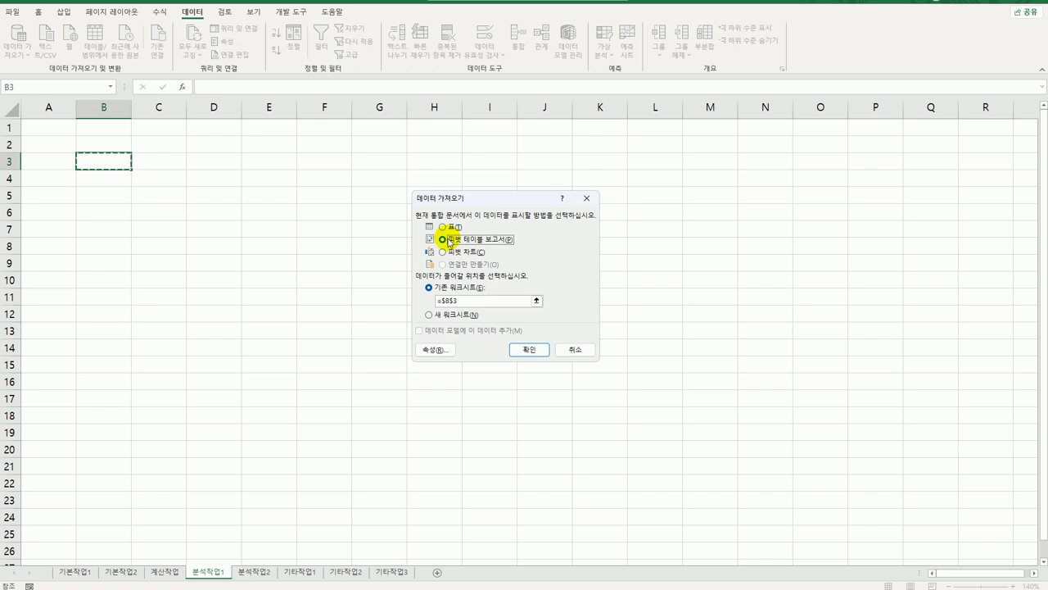
click(521, 349)
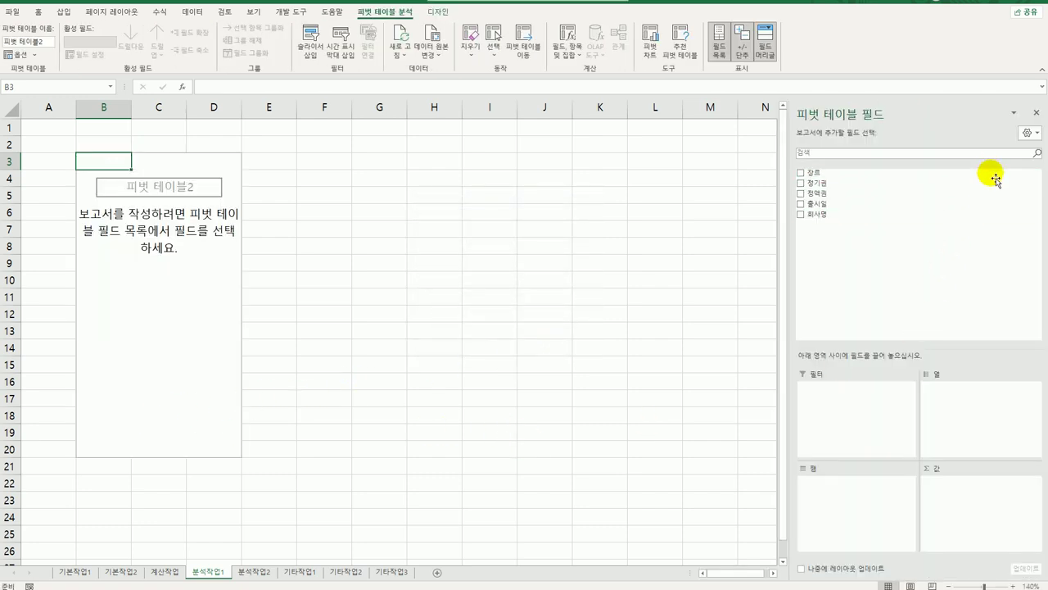
Lay out the pivot table with 회사명 as filter, 장르 and 출시일 as rows, and 정기권 and 정액권 as values
drag(873, 218, 861, 404)
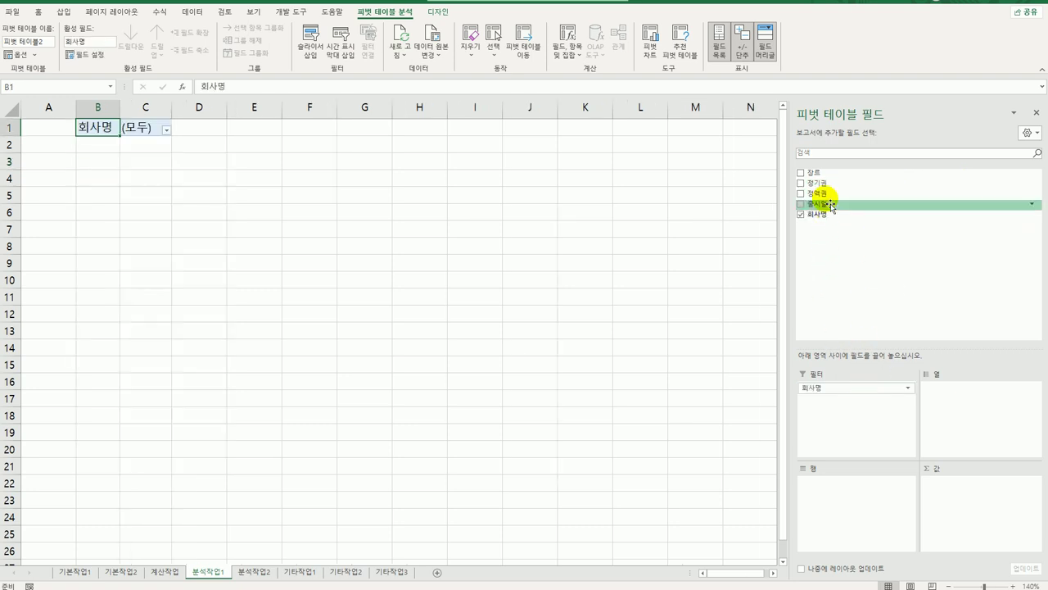
drag(816, 172, 844, 497)
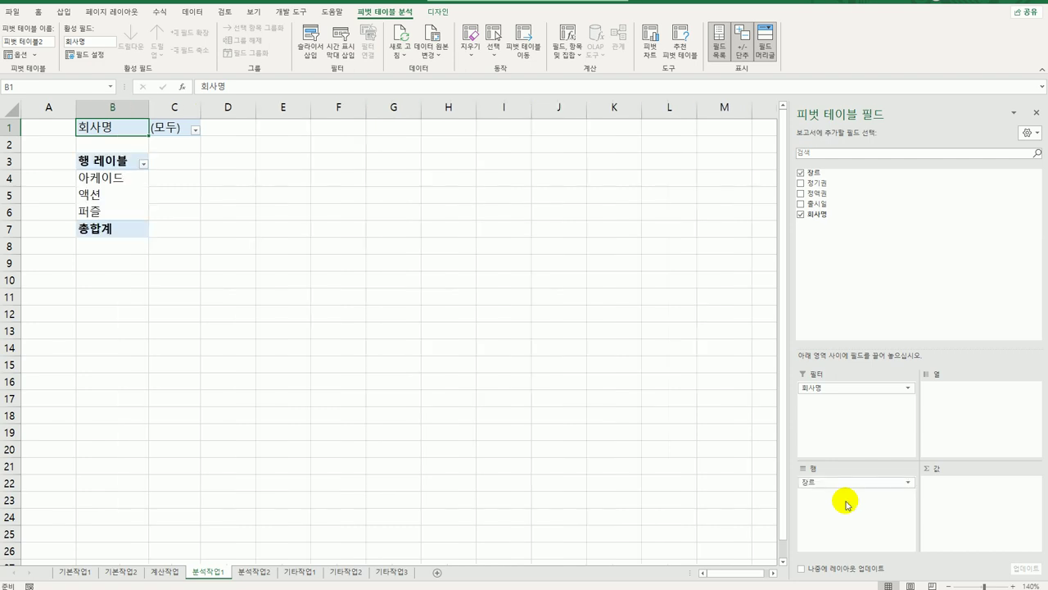
drag(820, 204, 850, 499)
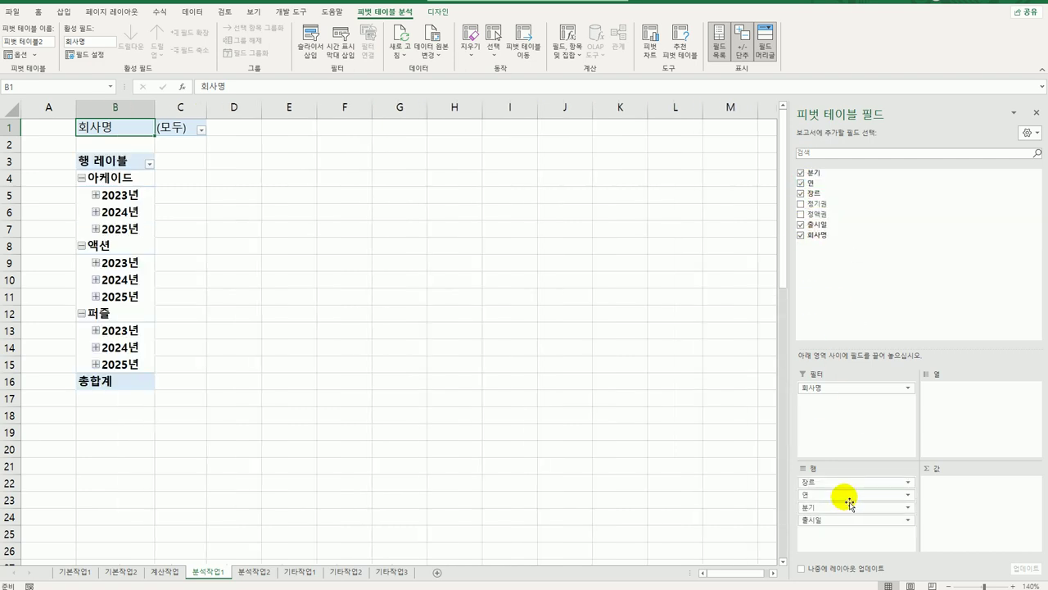
drag(823, 210, 946, 487)
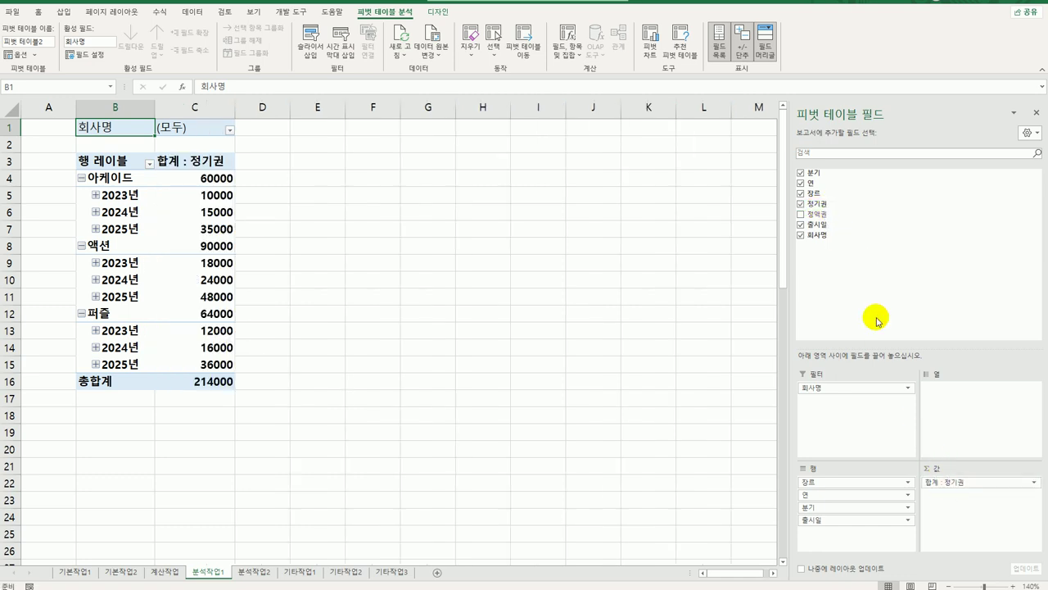
drag(838, 216, 952, 512)
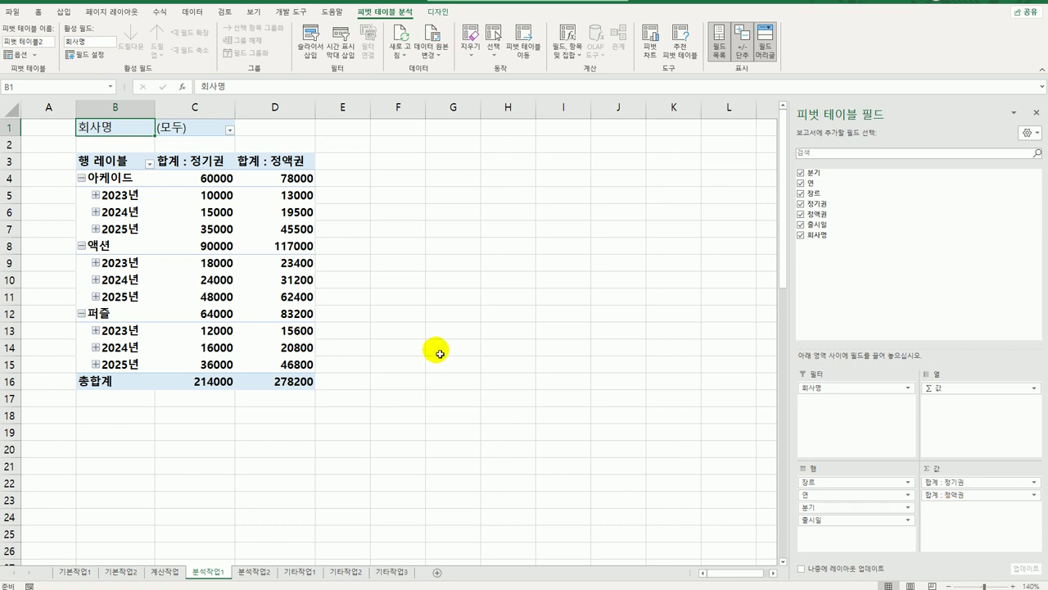
Change the pivot table's report layout to tabular form (테이블 형식)
click(437, 11)
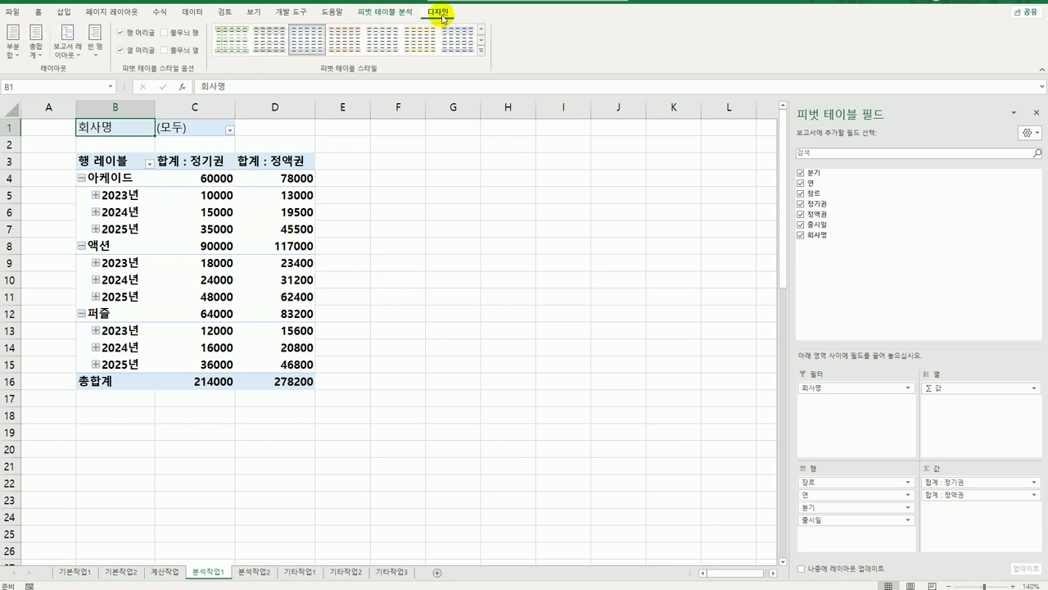
click(67, 43)
click(82, 129)
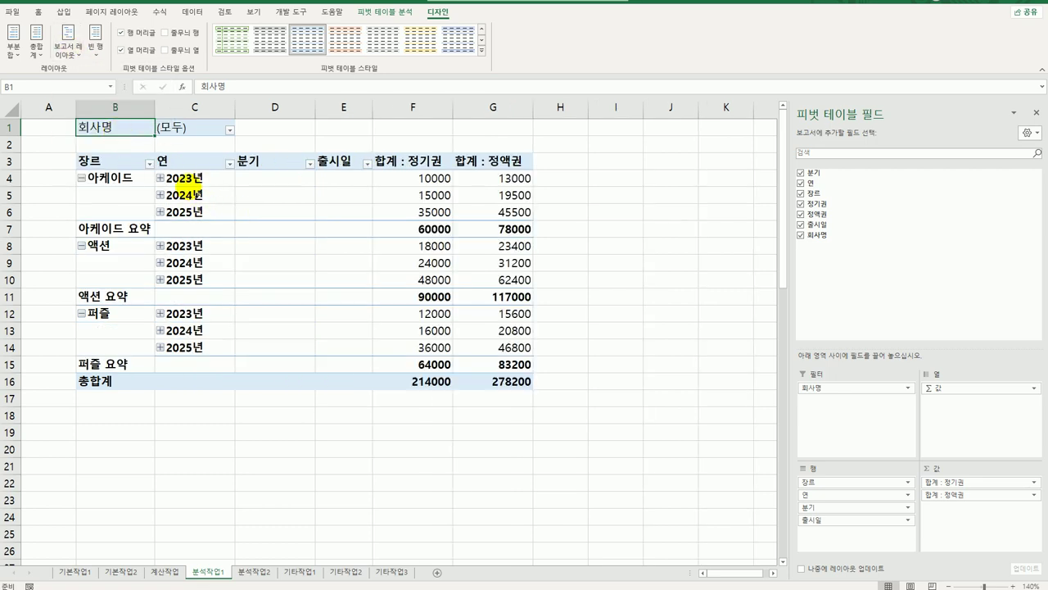
Group the 출시일 dates by year (연) only, removing the month and quarter units
click(190, 181)
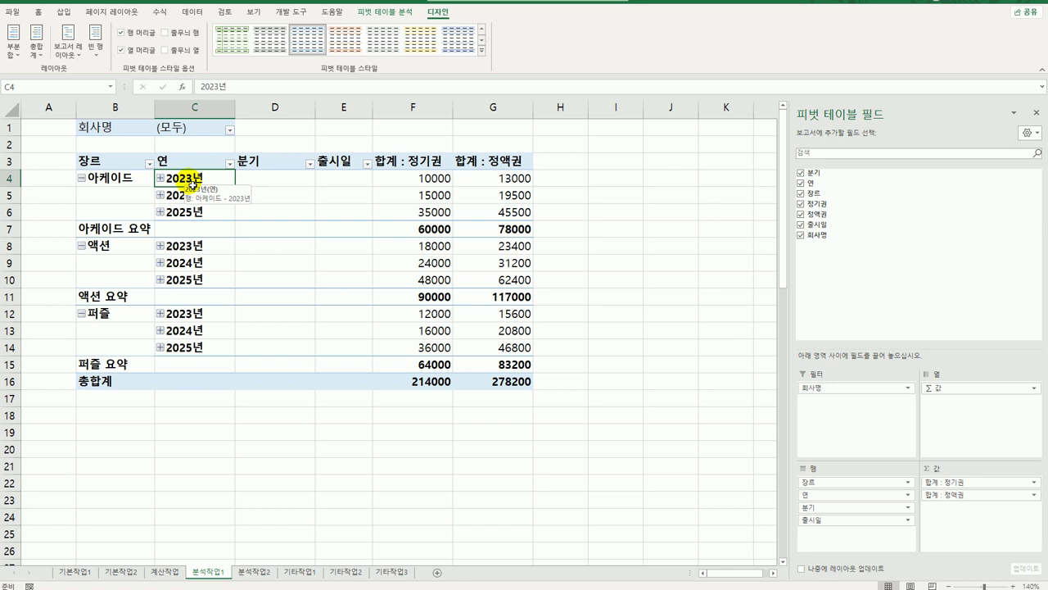
right_click(190, 182)
click(269, 303)
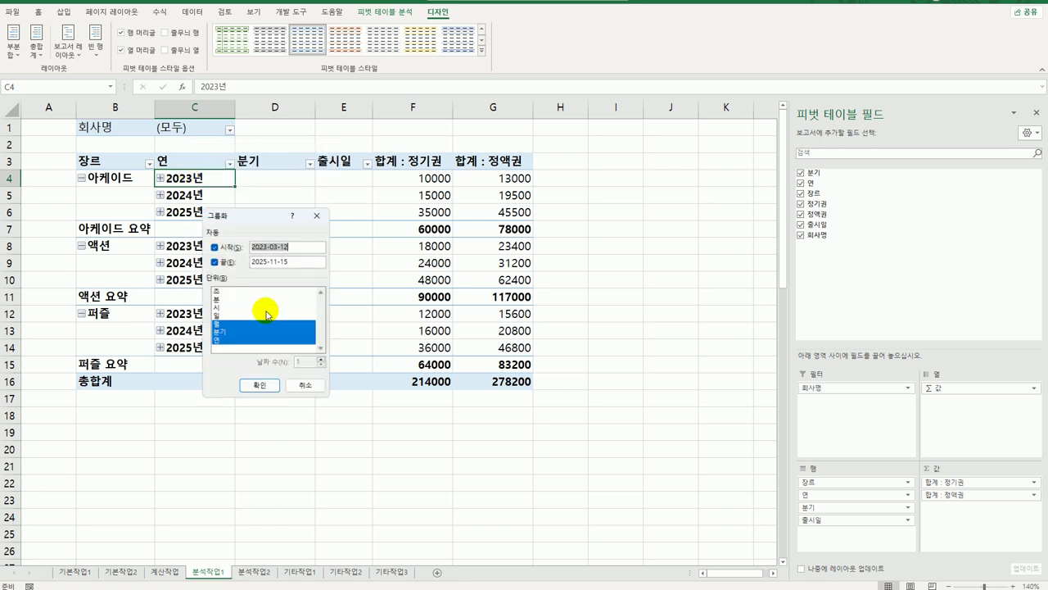
click(223, 324)
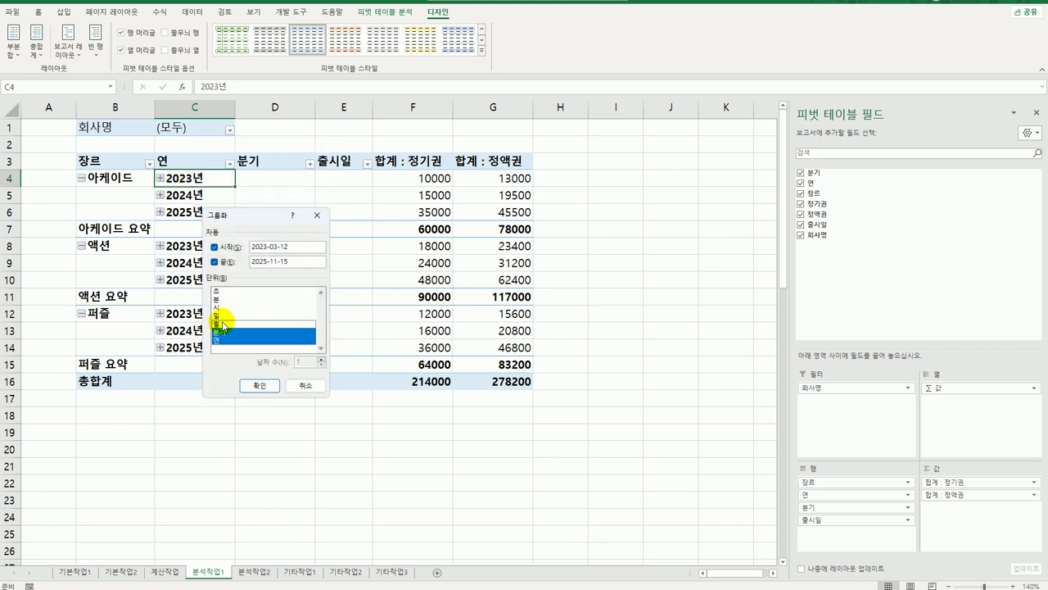
click(224, 332)
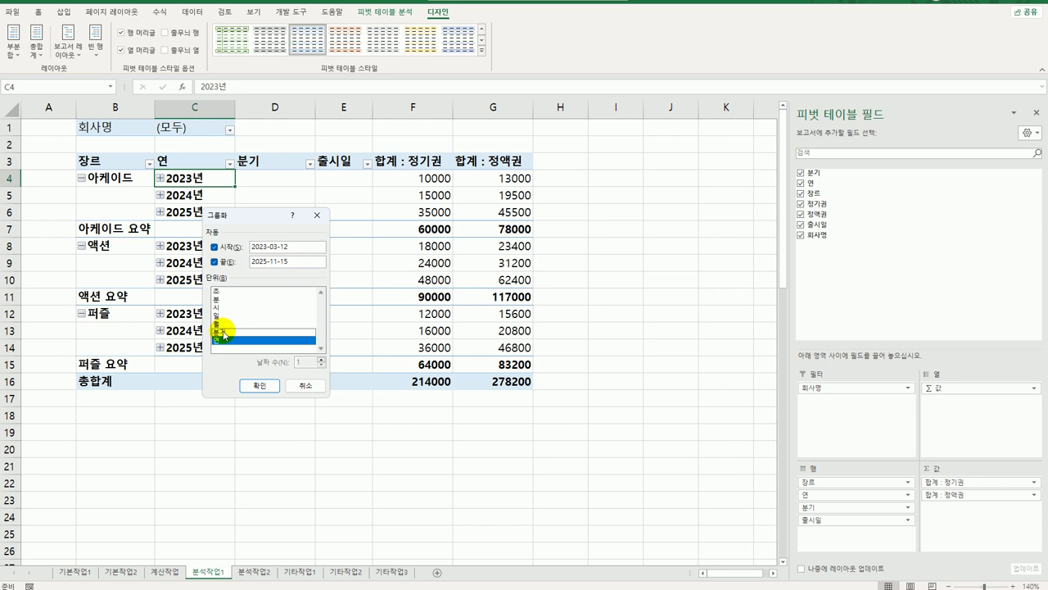
click(245, 386)
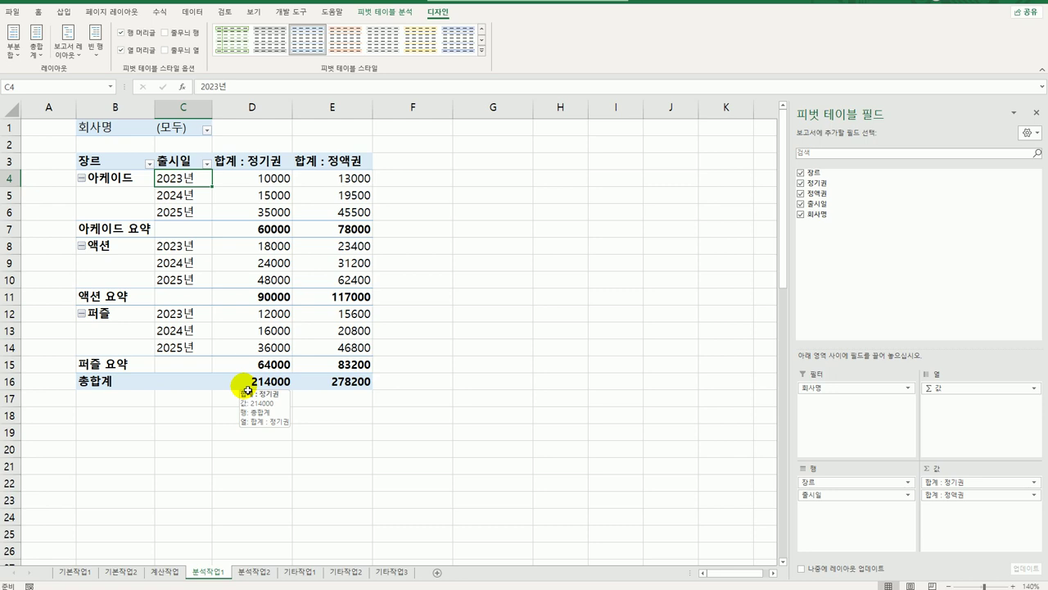
Format the 합계 : 정기권 value field as a number (숫자) with the thousands separator
click(277, 163)
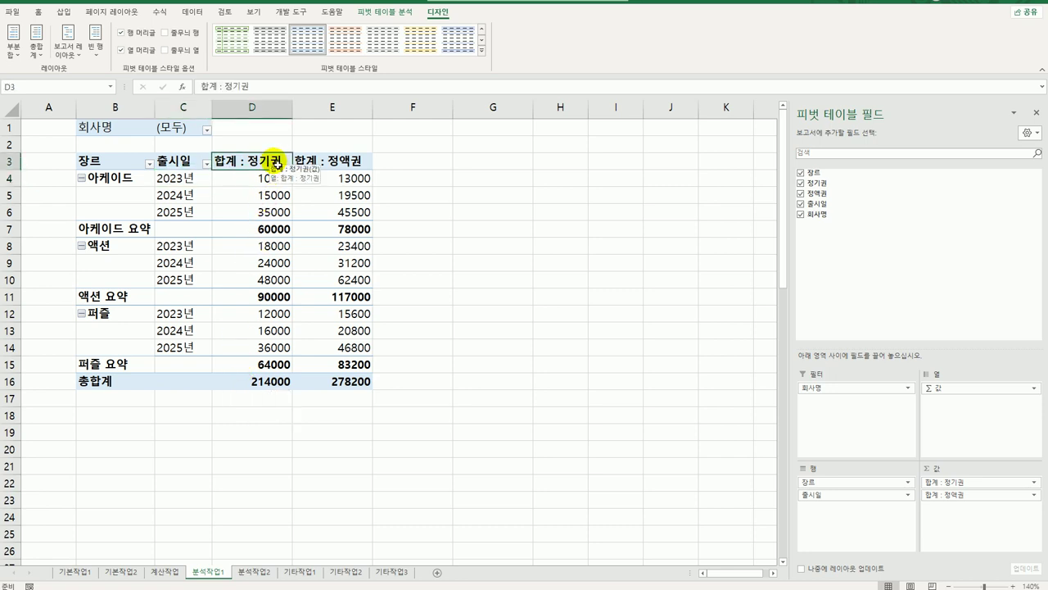
double_click(277, 164)
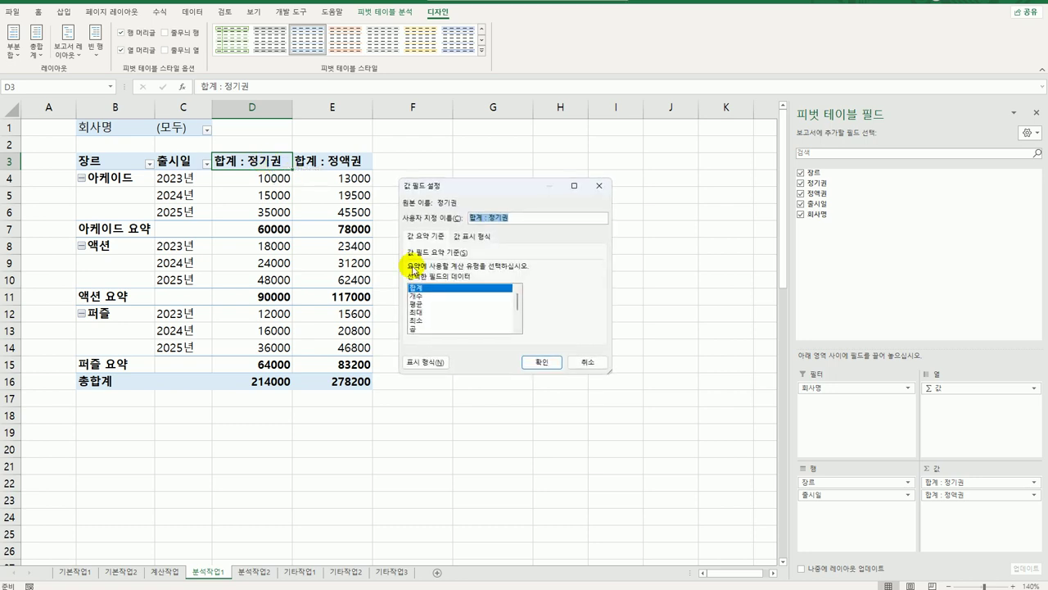
click(426, 361)
click(381, 188)
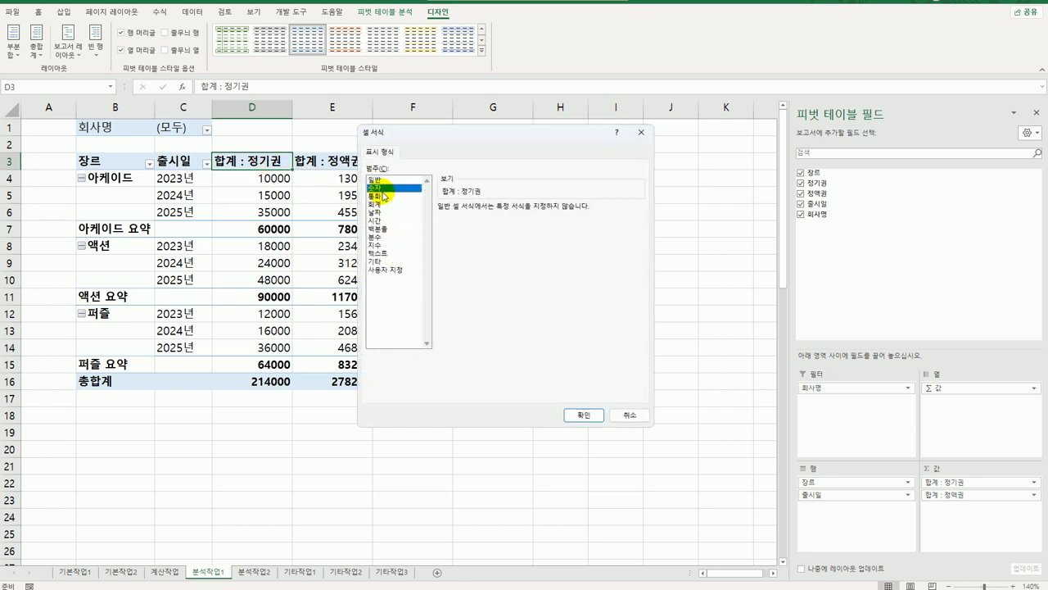
click(453, 226)
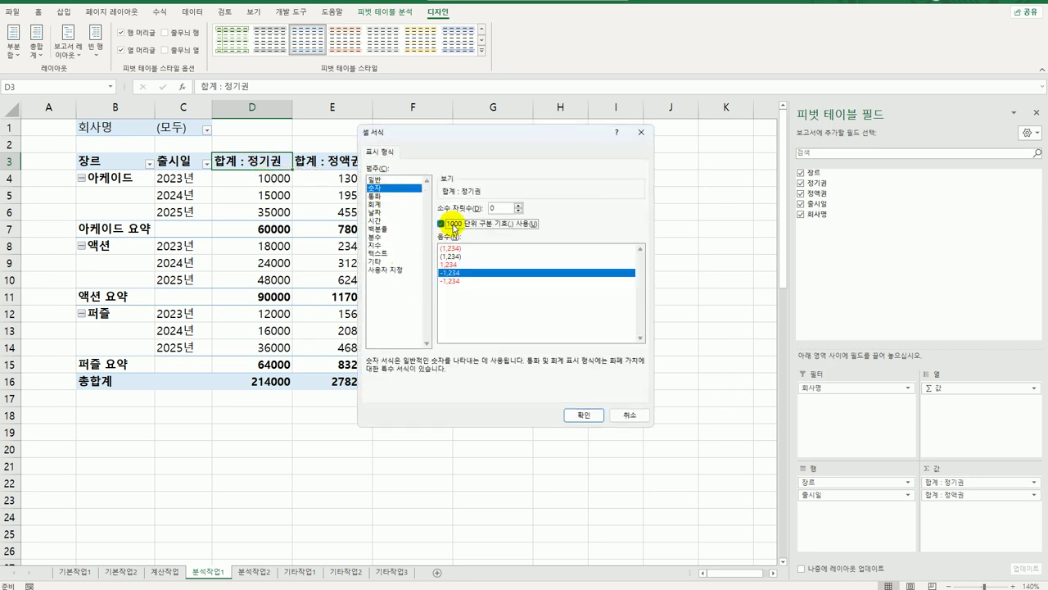
click(577, 415)
click(540, 296)
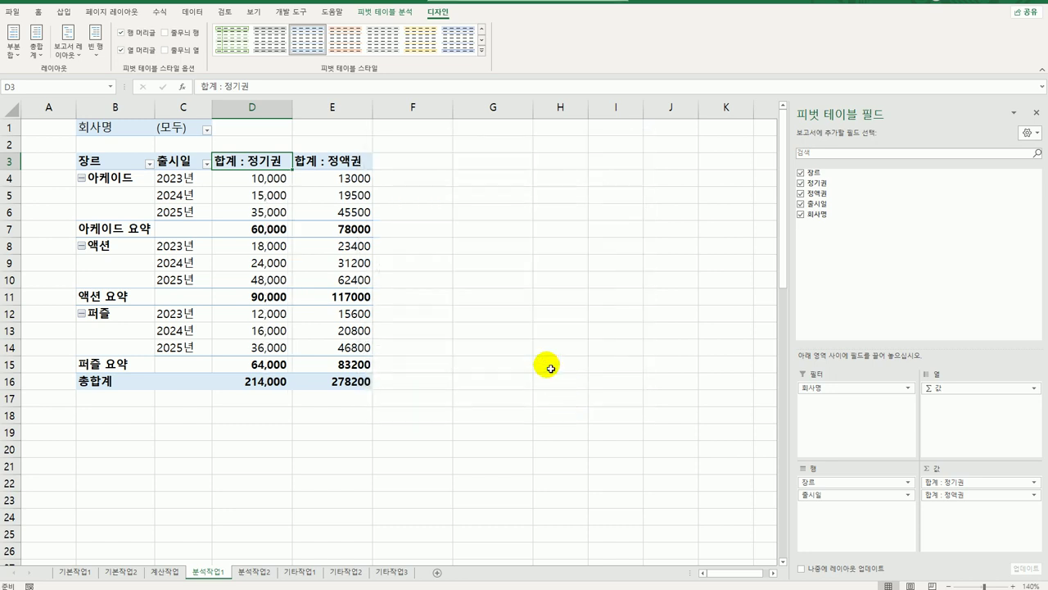
Format the 합계 : 정액권 value field as a number (숫자) with the thousands separator
click(347, 165)
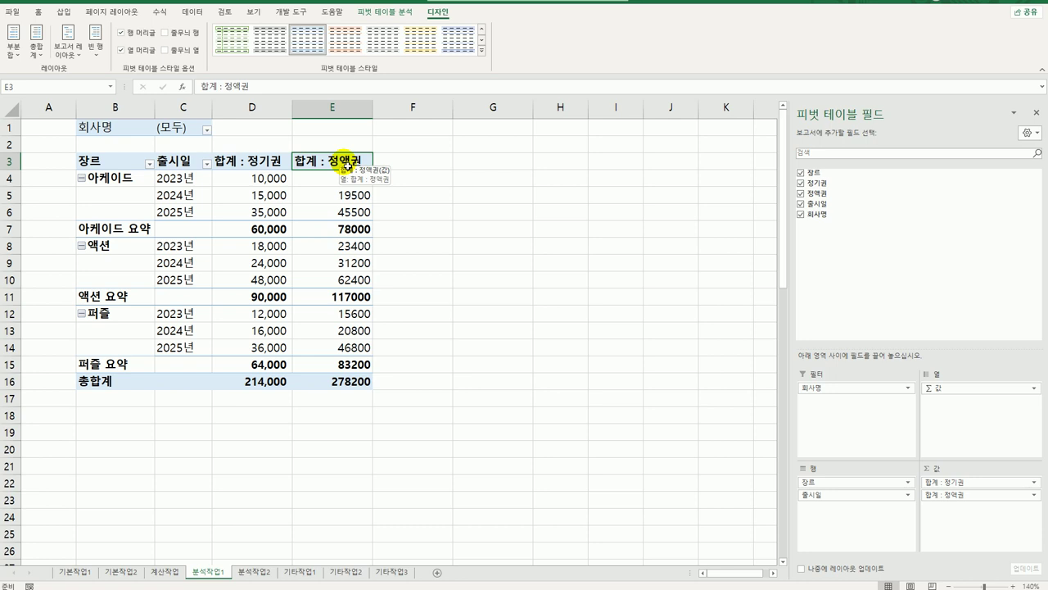
double_click(347, 165)
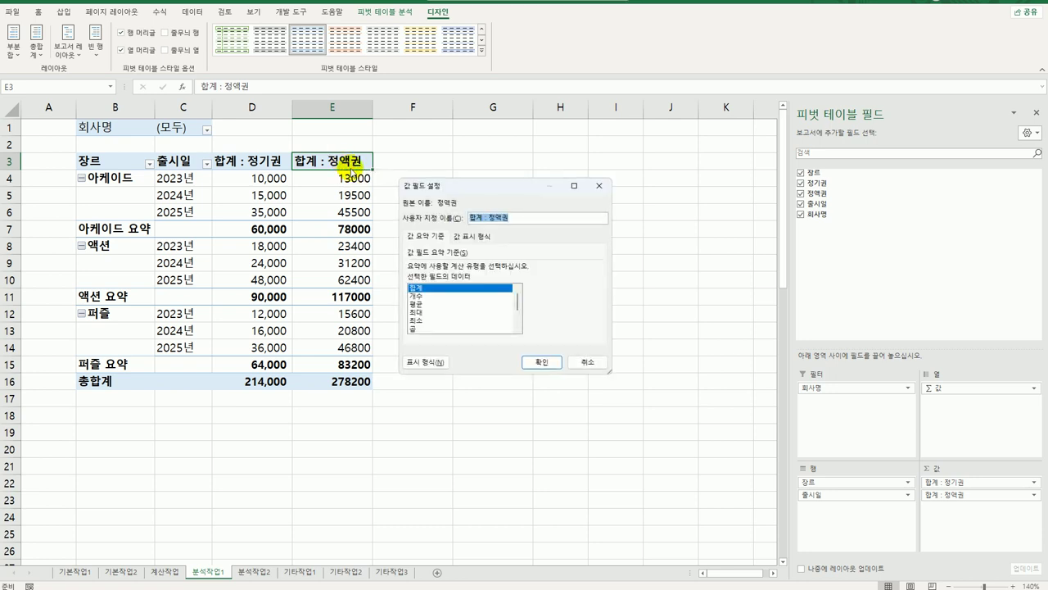
click(426, 362)
click(383, 188)
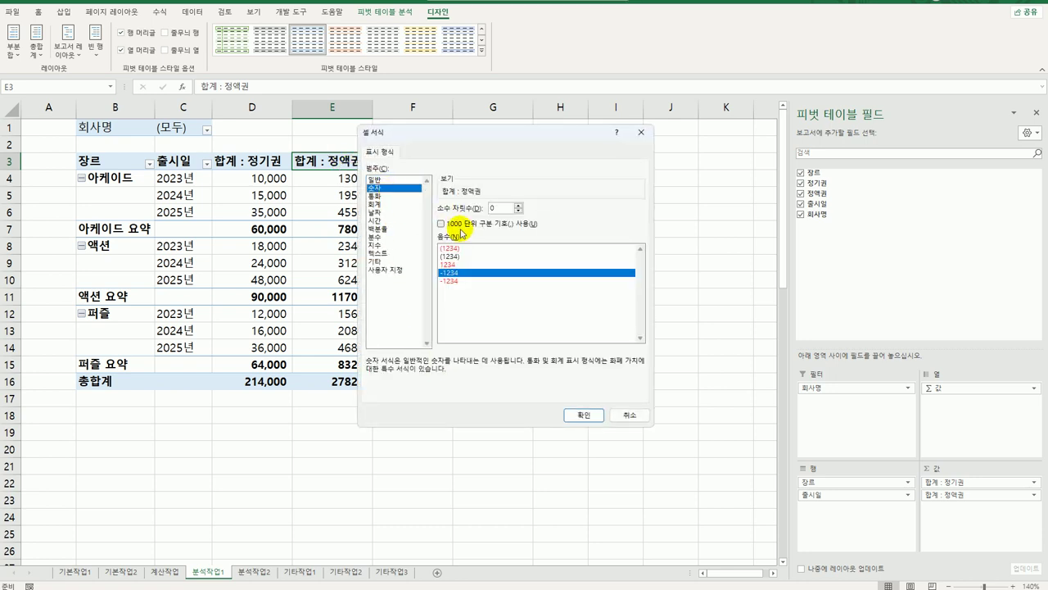
click(461, 224)
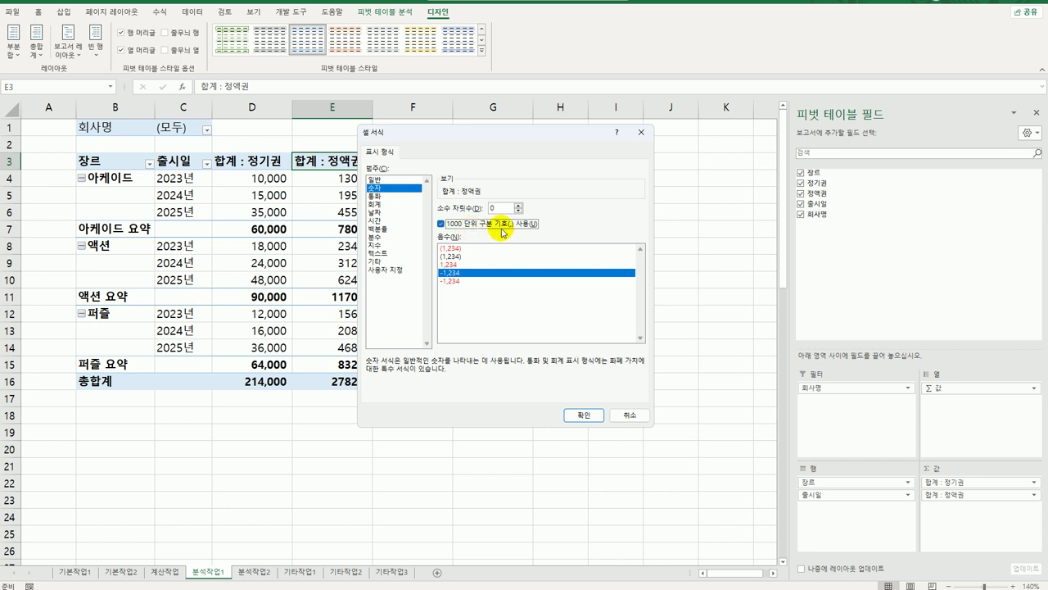
click(577, 416)
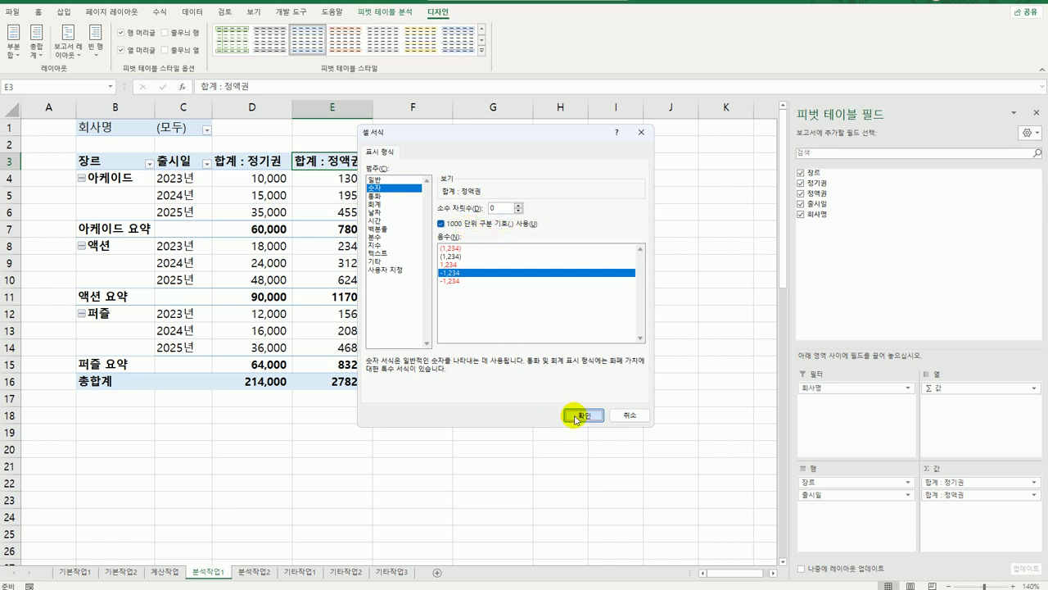
click(555, 366)
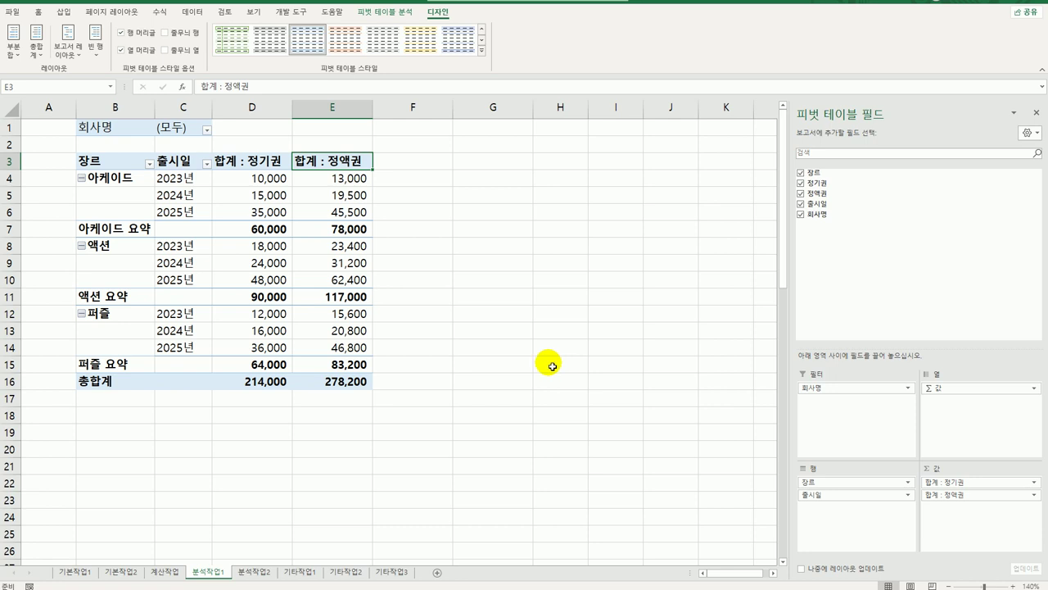
Apply the gray light (밝게) style with shaded header and grand total rows to the pivot table, and deselect it
click(482, 50)
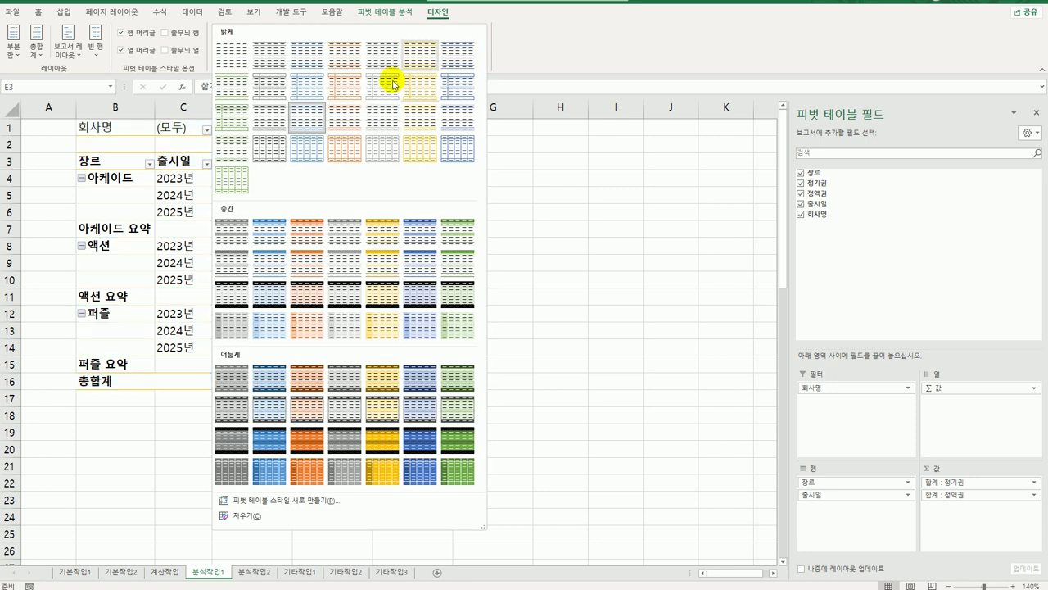
click(271, 120)
click(478, 439)
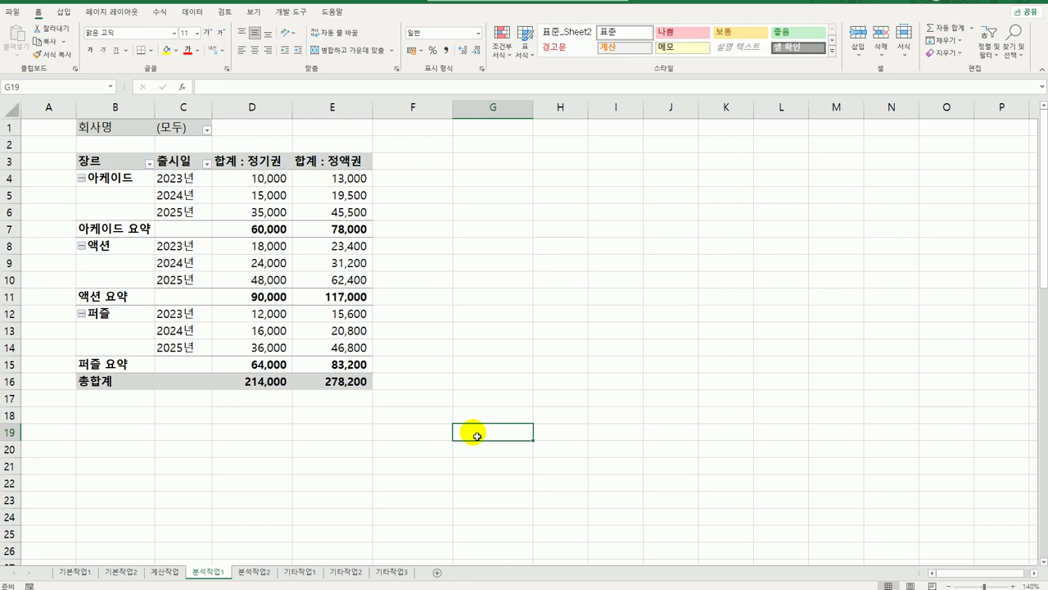
On the 분석작업2 sheet, restrict E4:E9 with custom (사용자 지정) data validation using the formula =mod(E4,12)=0
click(262, 575)
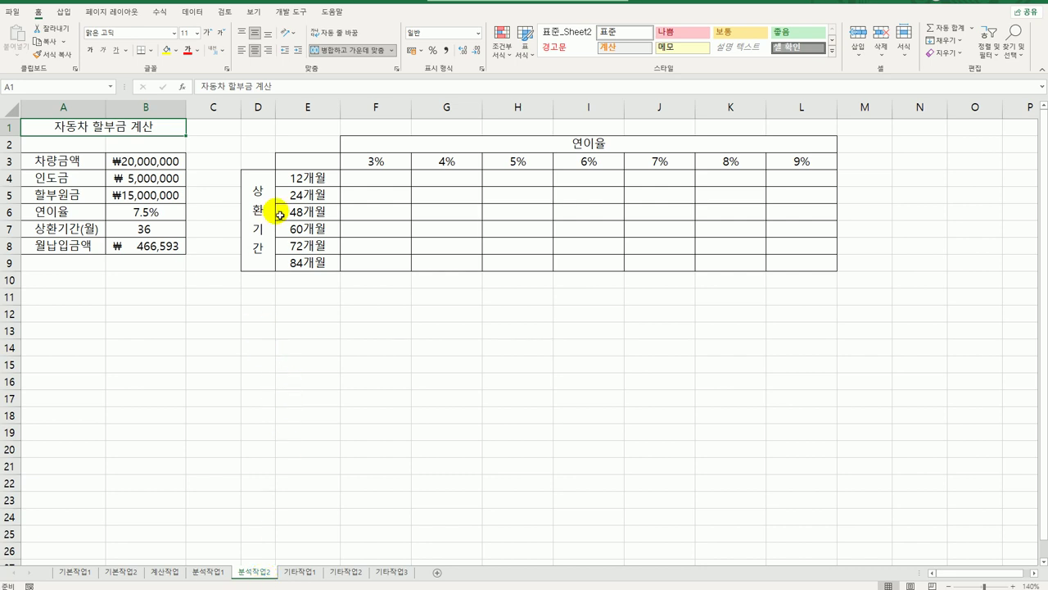
click(313, 180)
drag(314, 180, 314, 262)
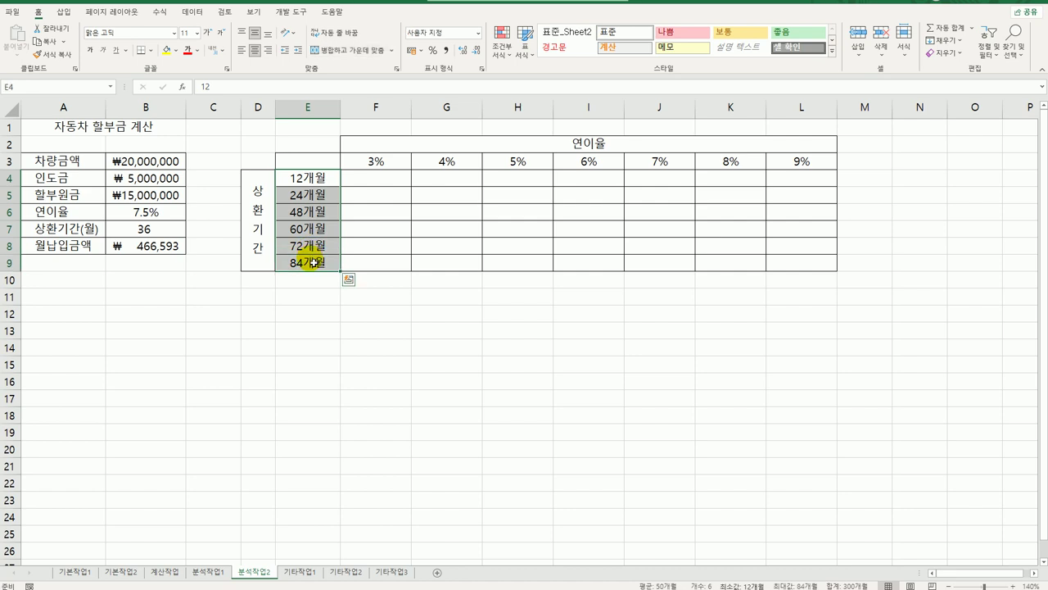
click(197, 12)
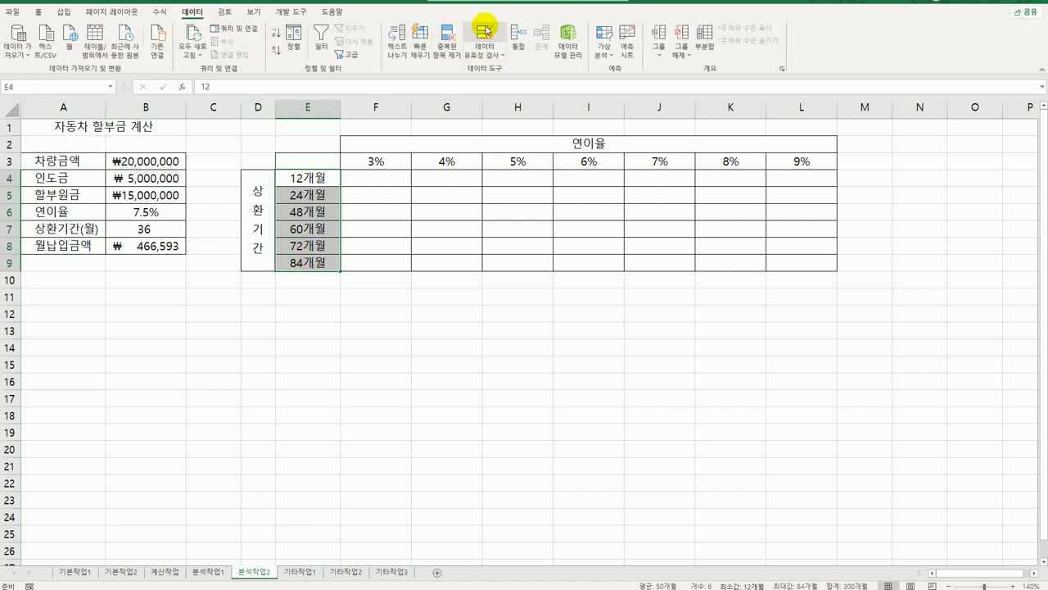
click(482, 35)
click(415, 204)
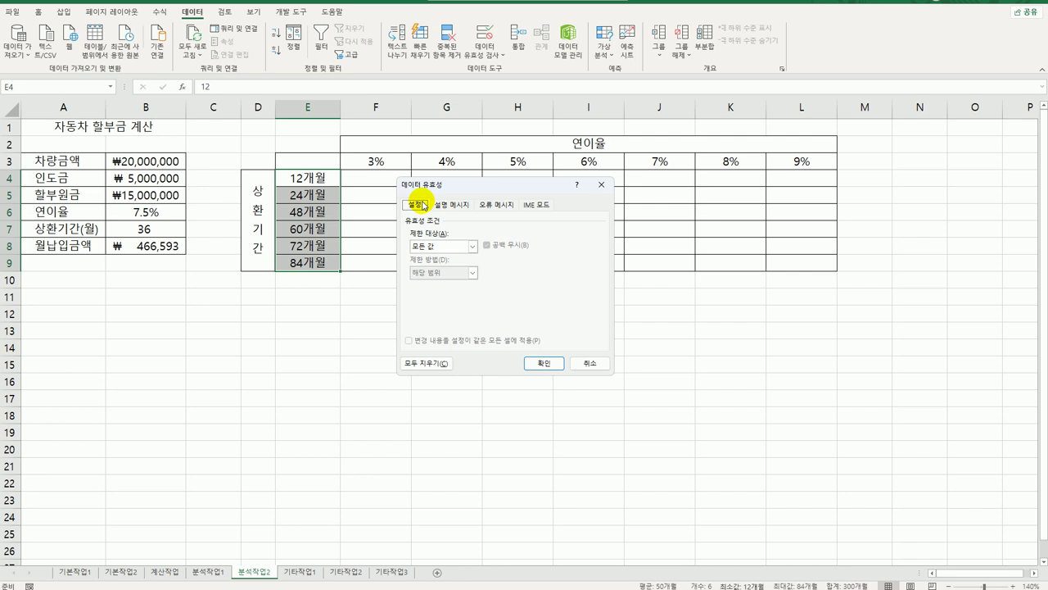
click(442, 247)
click(446, 324)
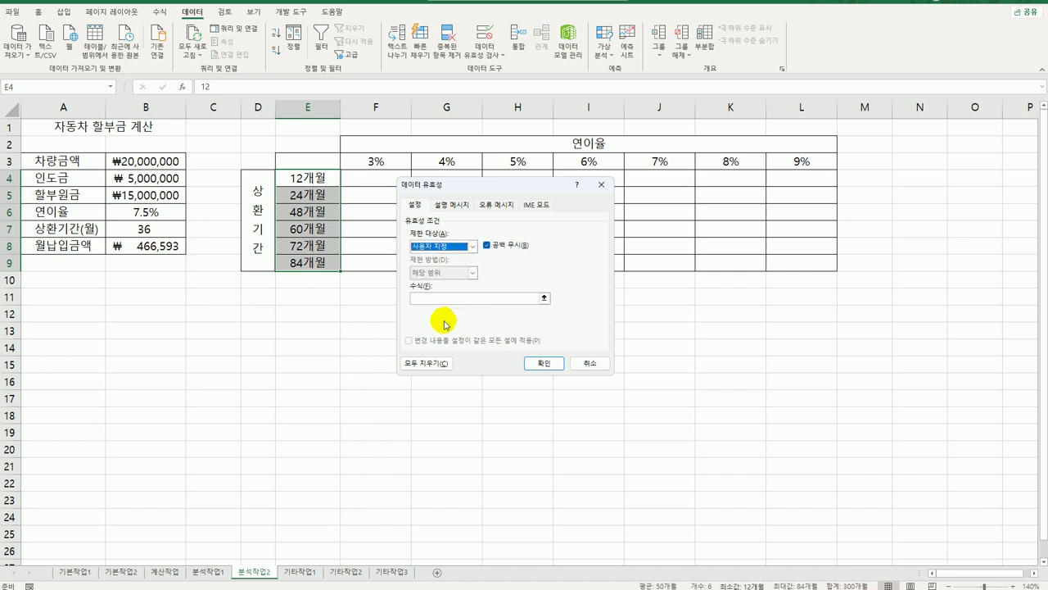
click(449, 300)
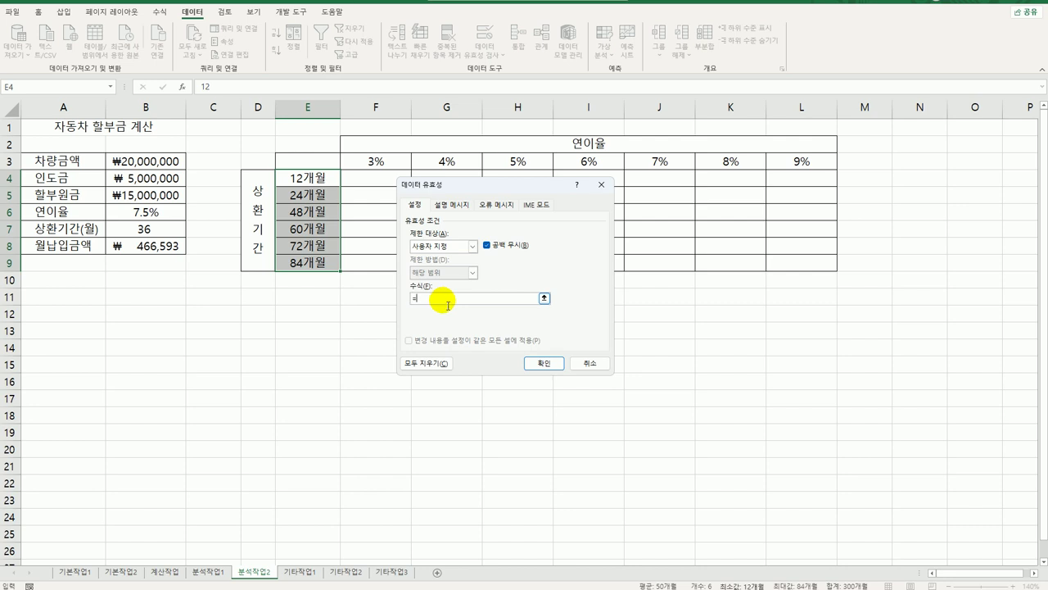
text(mod()
click(320, 182)
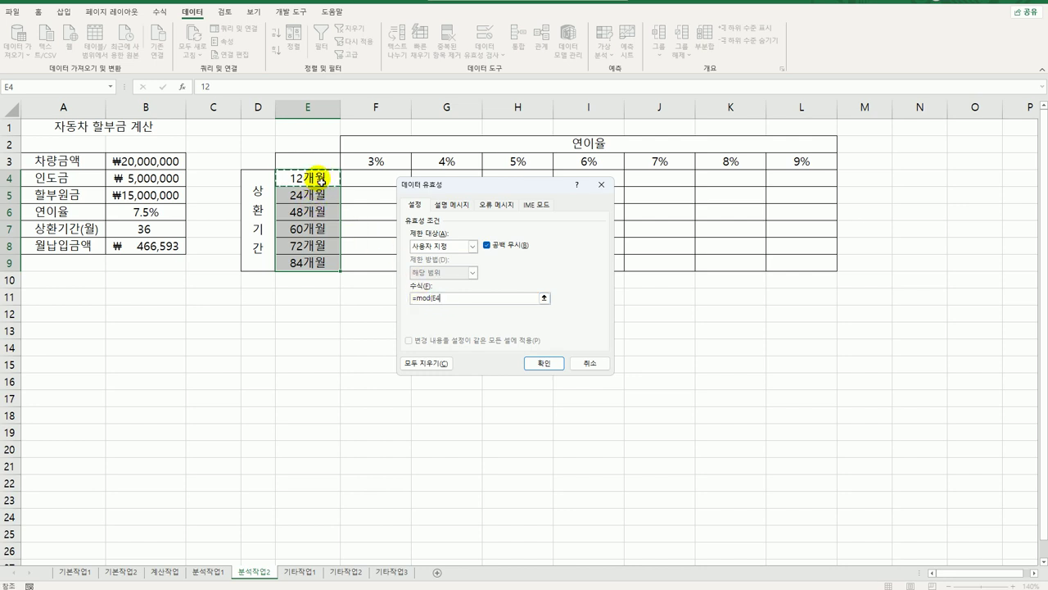
text(,12)=0)
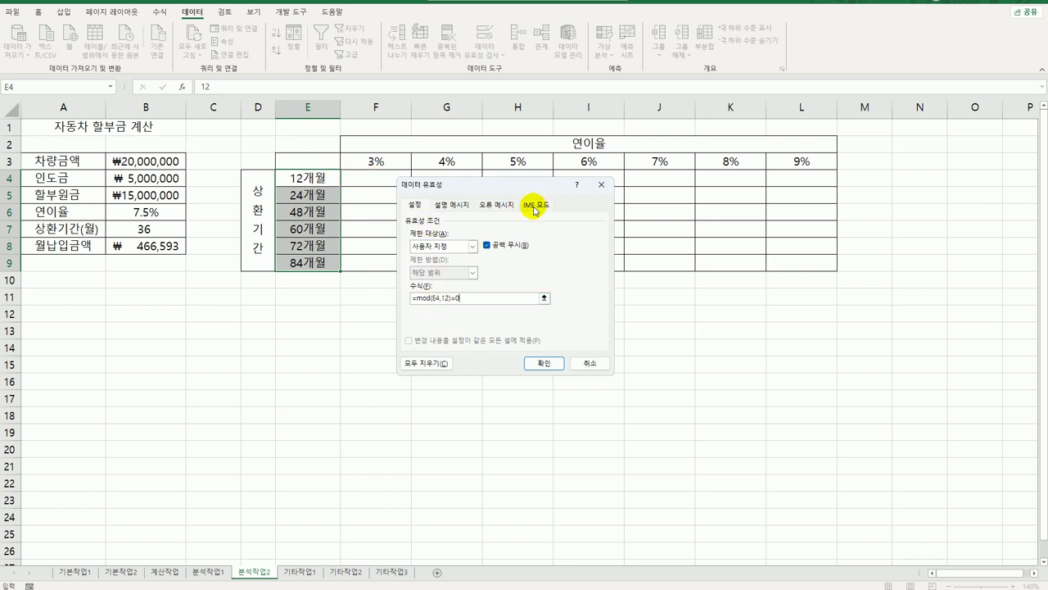
Give the validation an error alert titled 입력오류 with the message 12의 배수만 입력하세요. and apply the rule
click(497, 204)
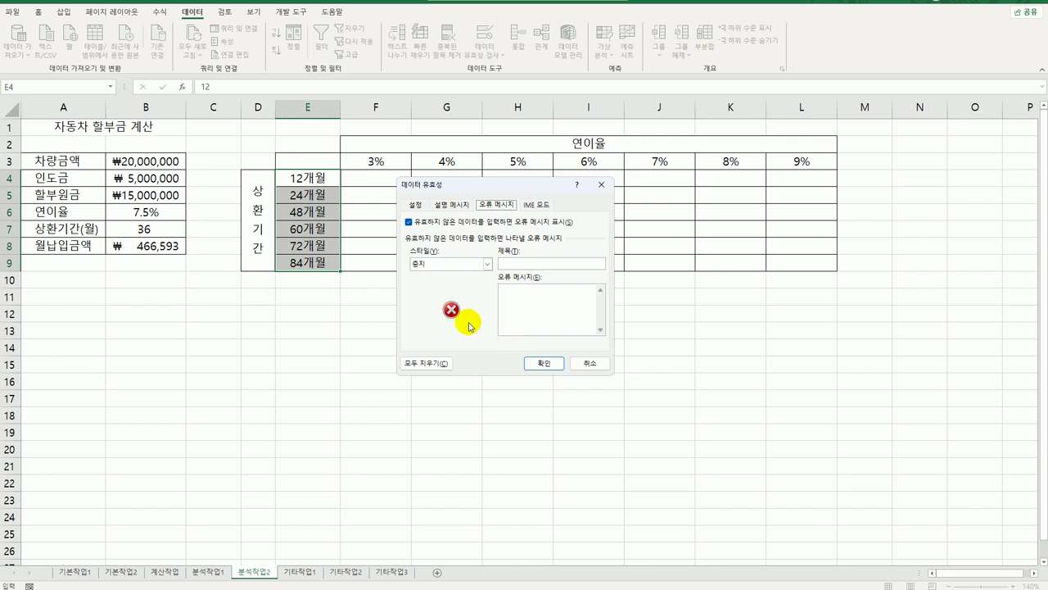
click(550, 268)
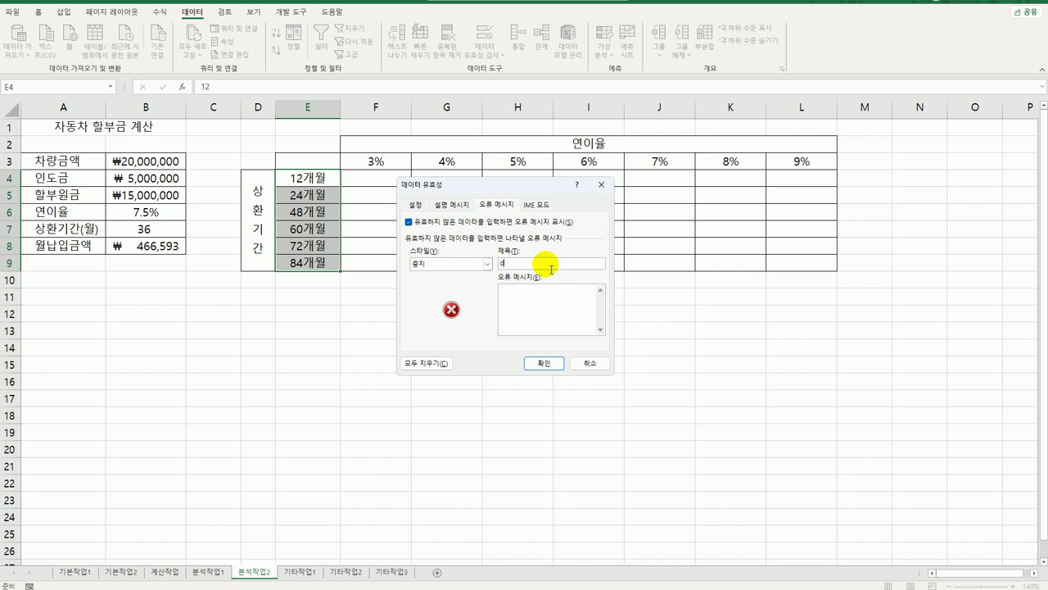
text(dla)
key(BackSpace)
key(BackSpace)
key(BackSpace)
text(입력오류)
key(Tab)
text(12의 배수만 입력하세요.)
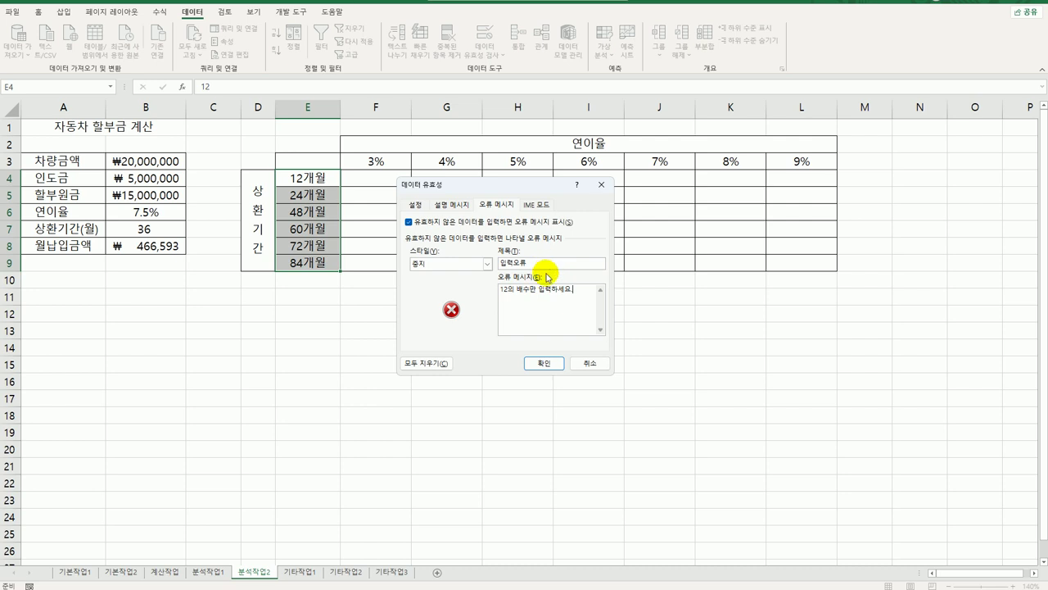
click(541, 364)
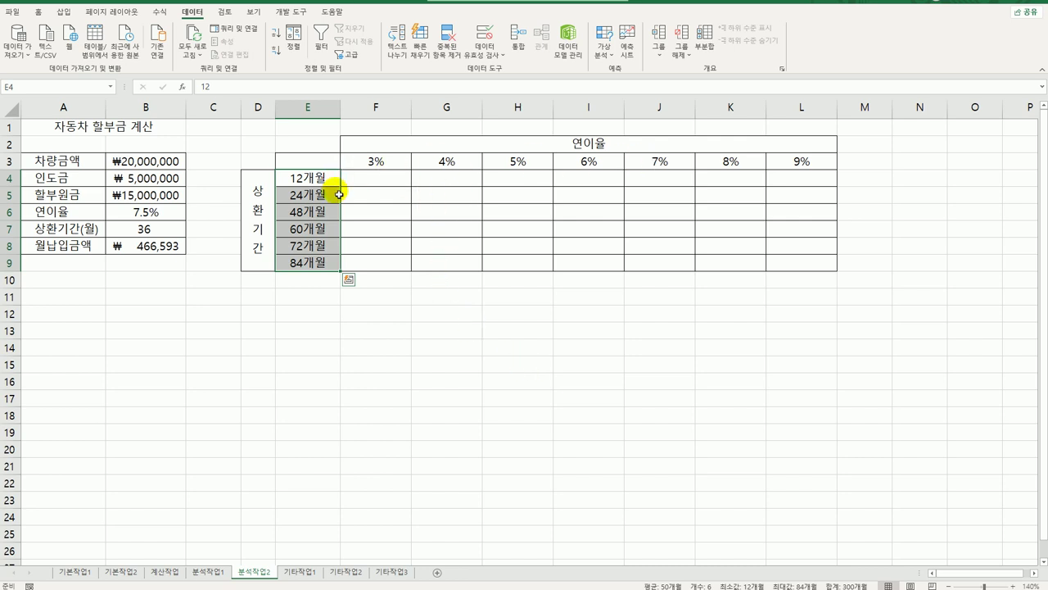
Link cell E3 to the monthly payment (월납입금액) with the formula =B8
click(316, 161)
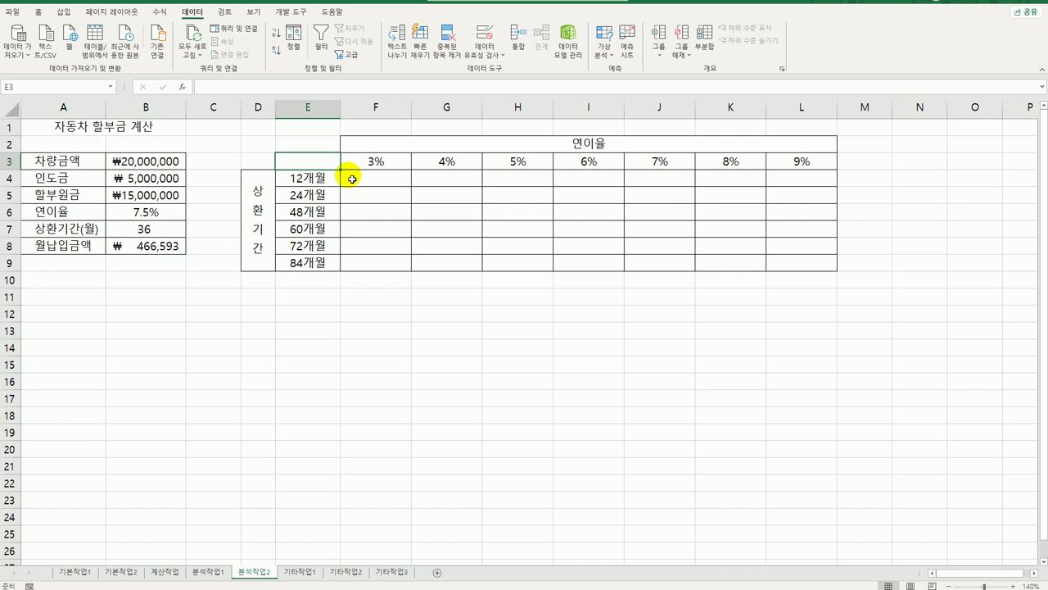
text(=)
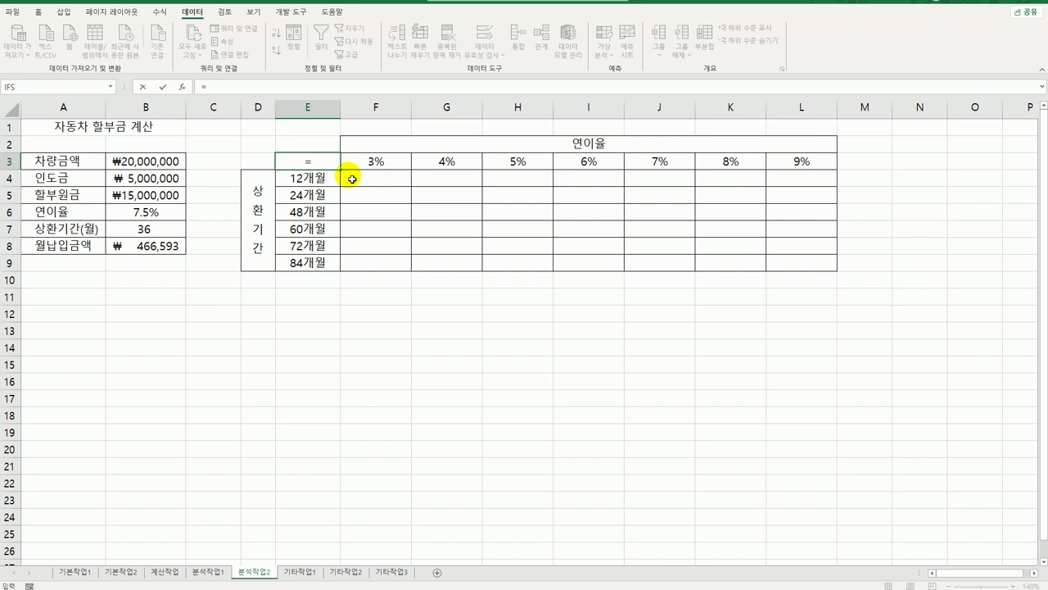
click(174, 249)
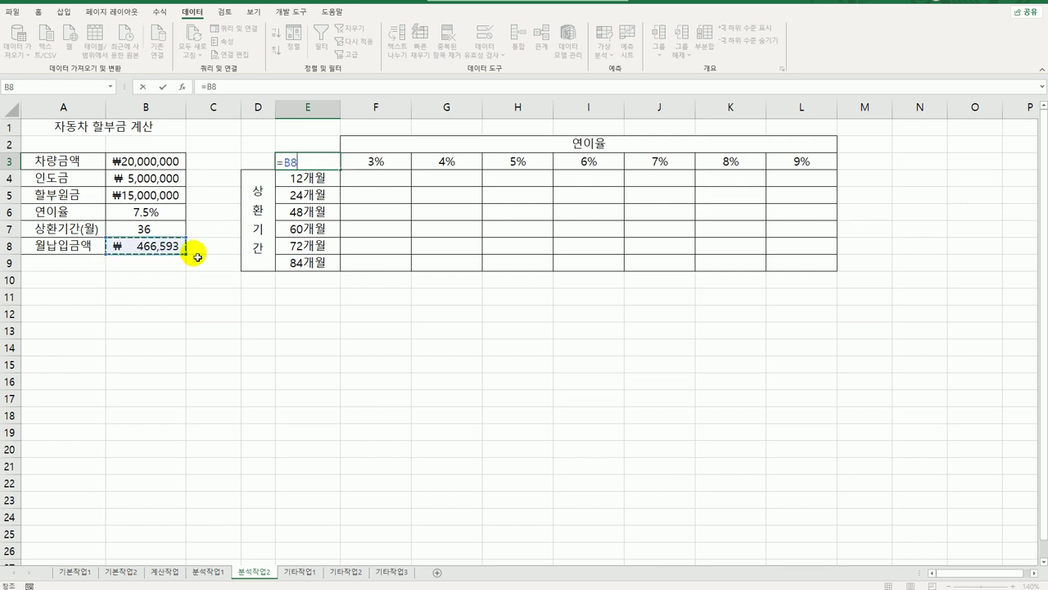
key(Return)
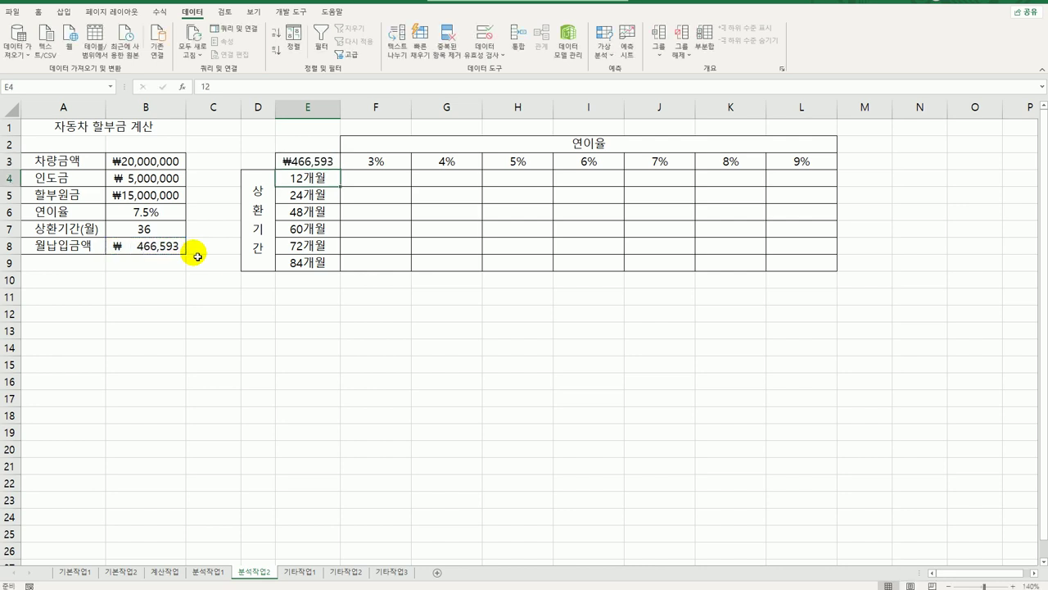
Create a data table over E3:L9 with the annual rate B6 as row input and the repayment period B7 as column input
click(316, 162)
drag(316, 162, 777, 262)
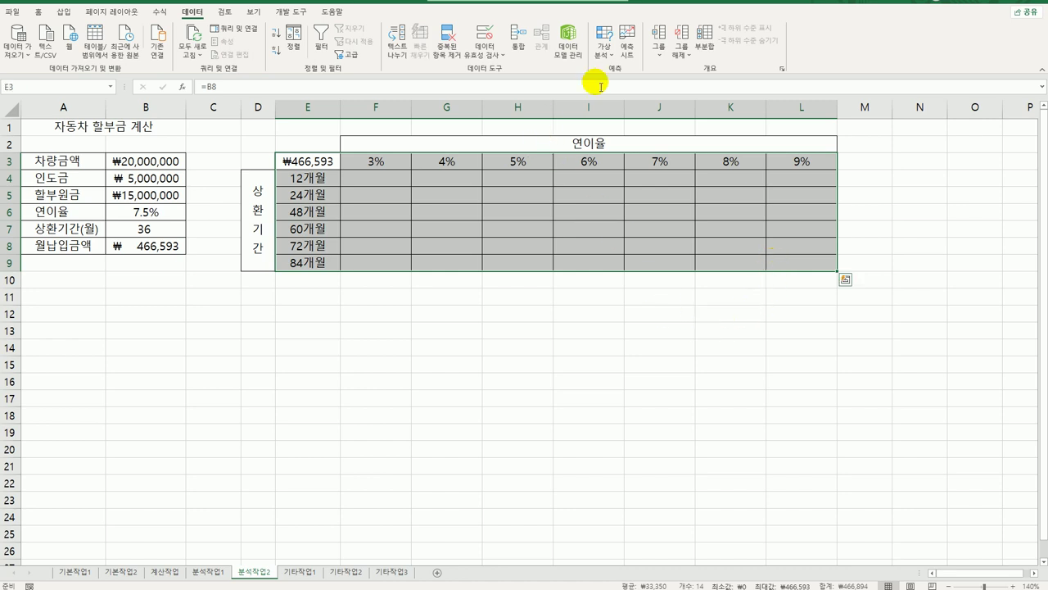
click(606, 50)
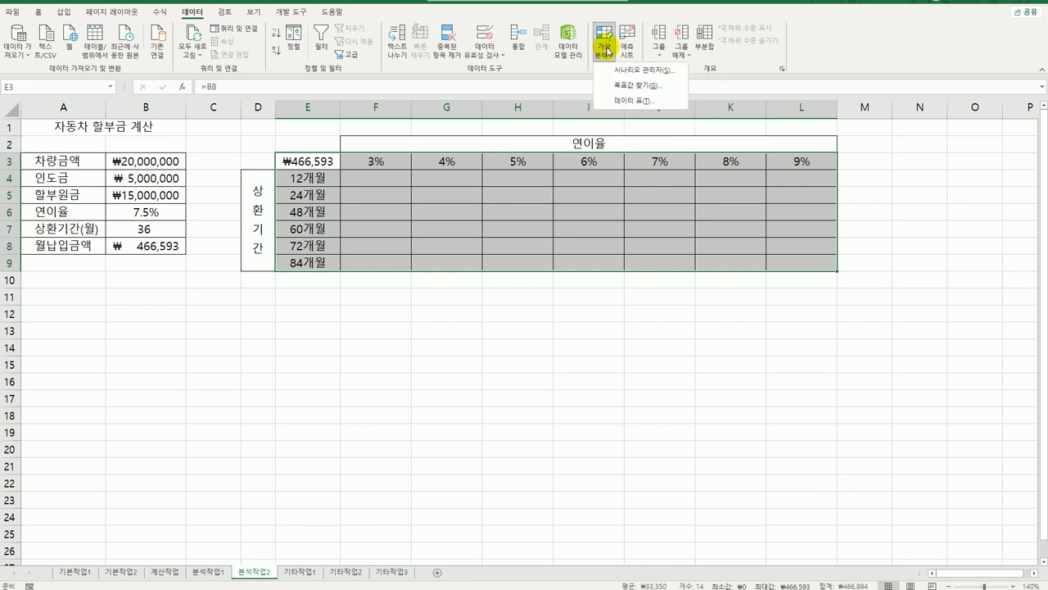
click(624, 100)
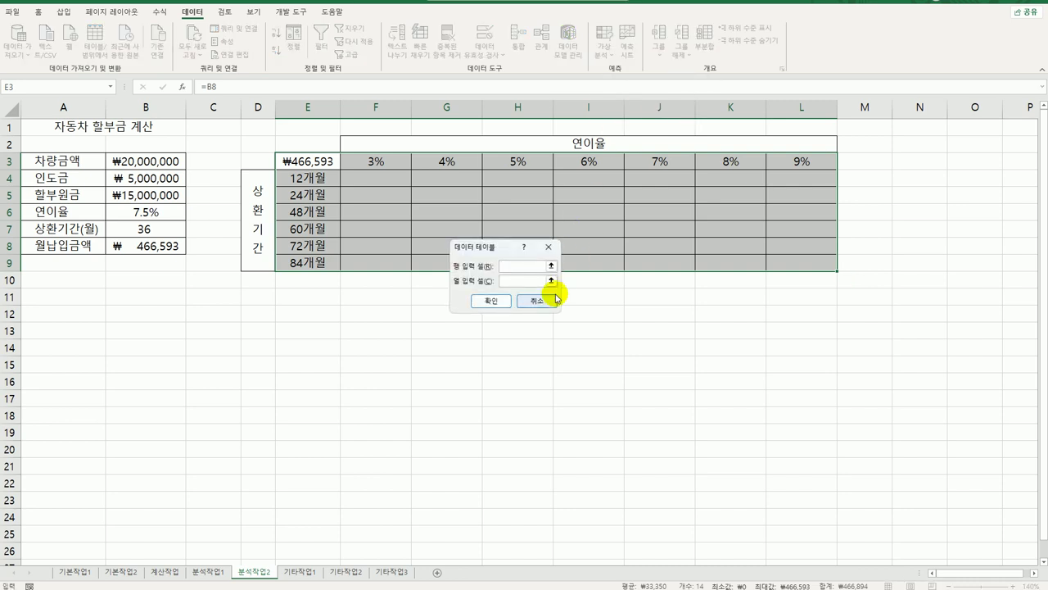
click(168, 217)
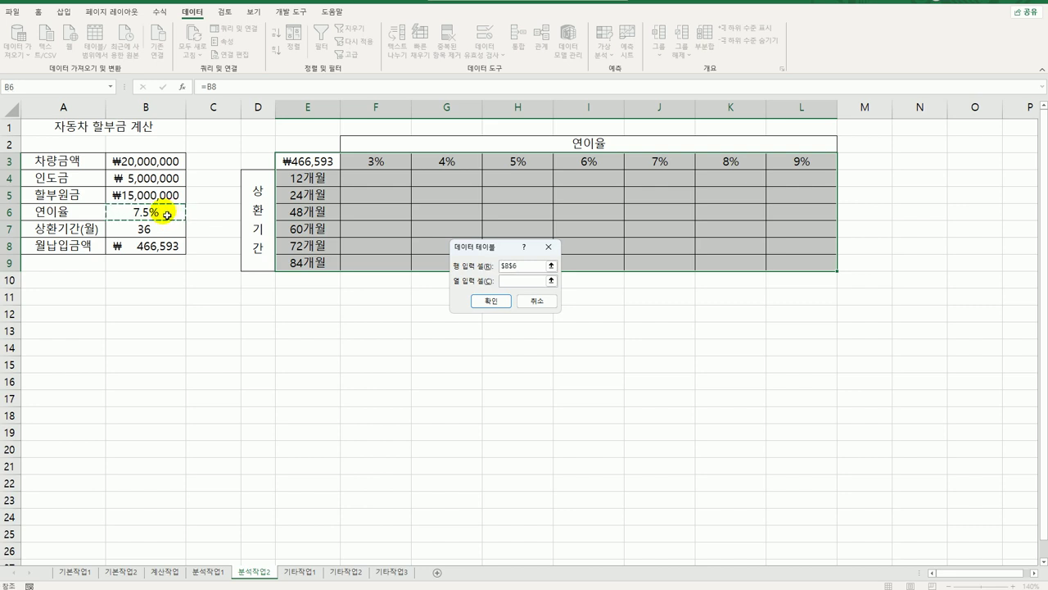
click(515, 283)
click(312, 159)
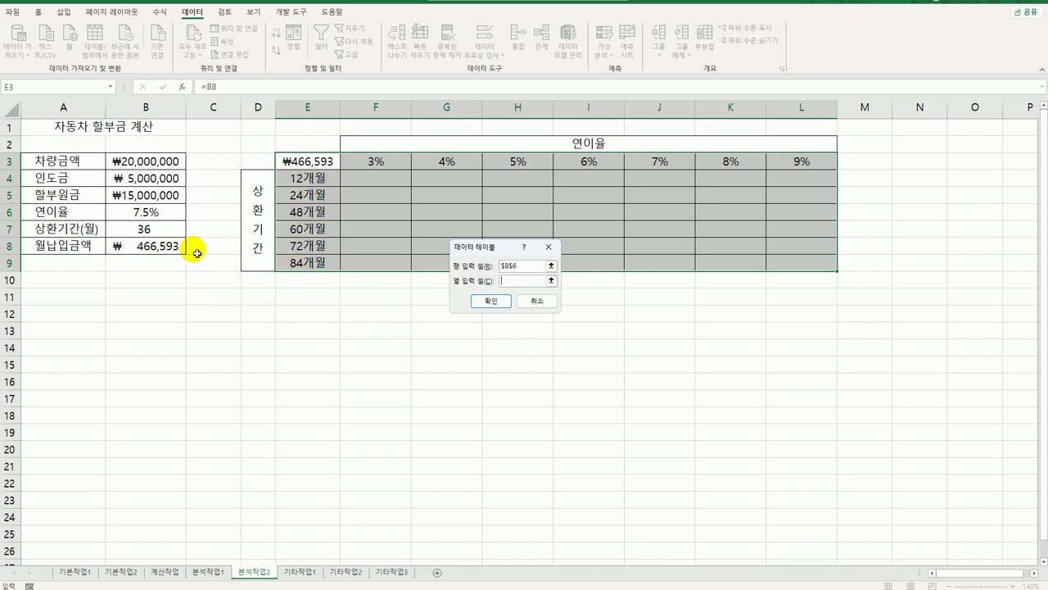
click(173, 232)
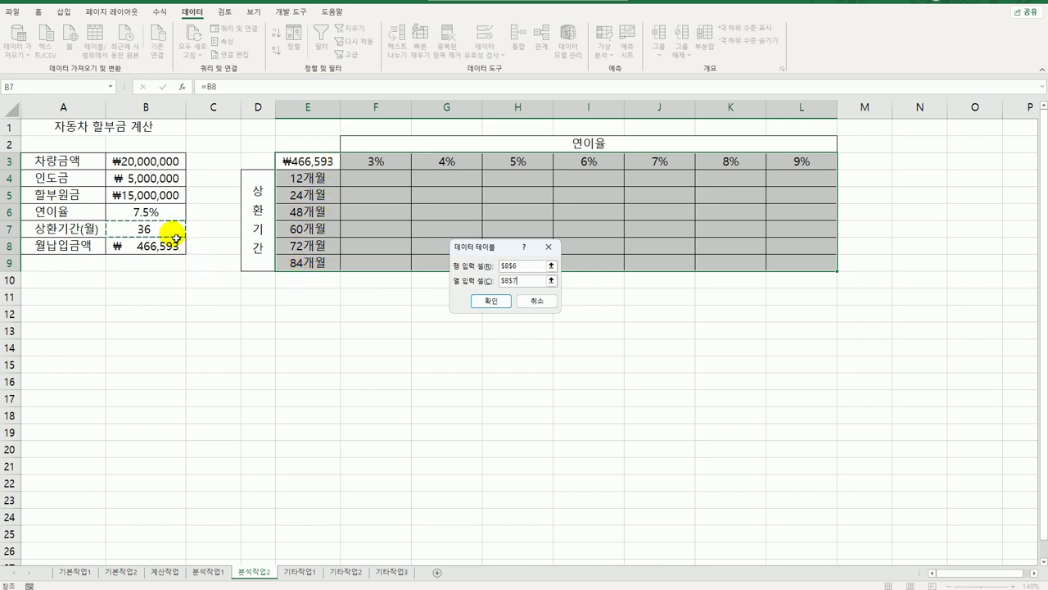
click(500, 305)
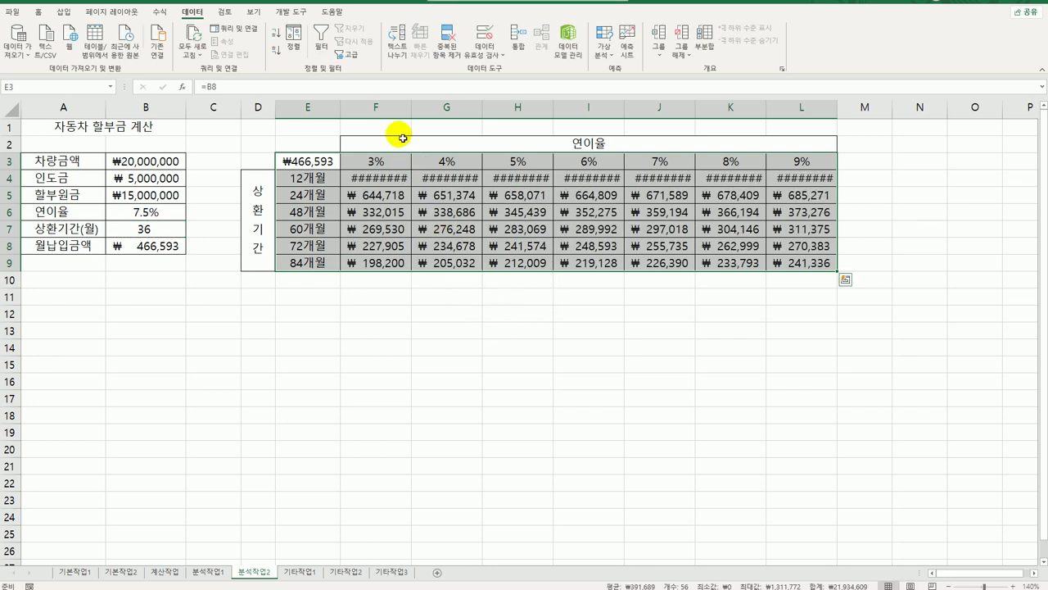
Widen columns F to L so the payment amounts fit, and check the data table formula in F9 and F4
drag(398, 110, 890, 115)
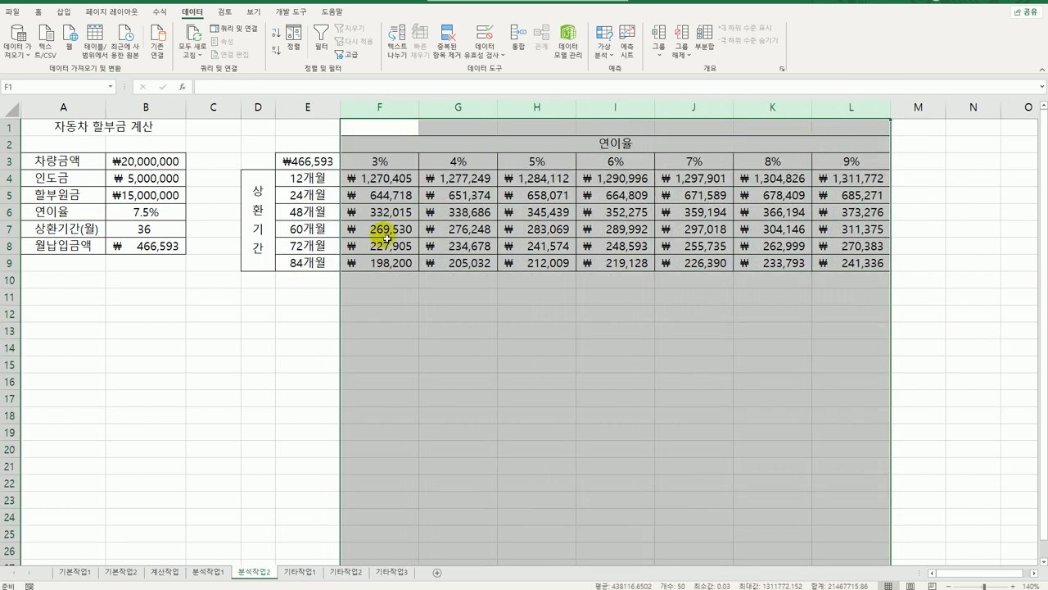
click(381, 264)
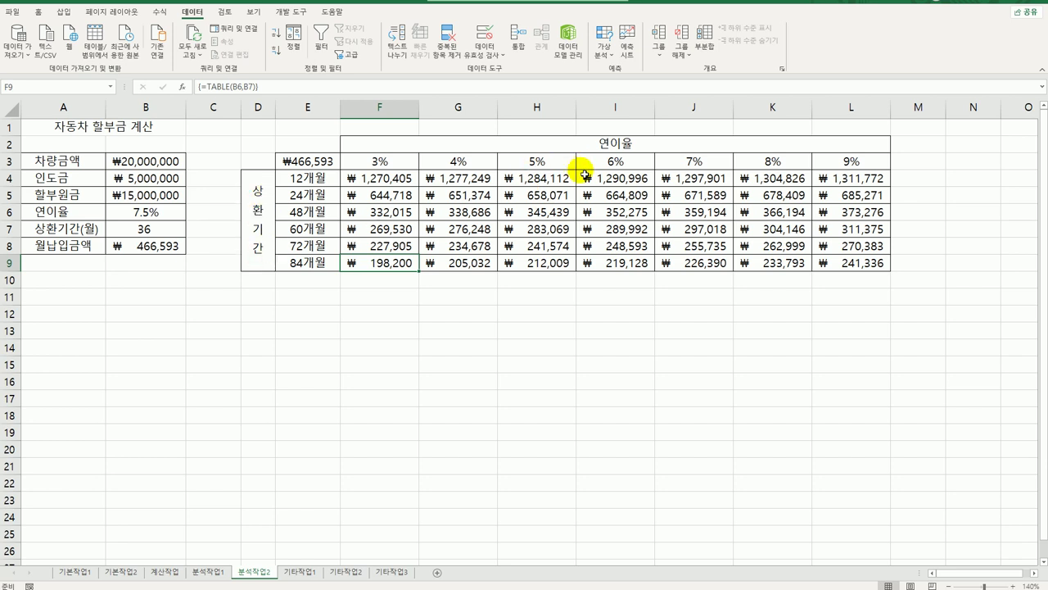
click(398, 181)
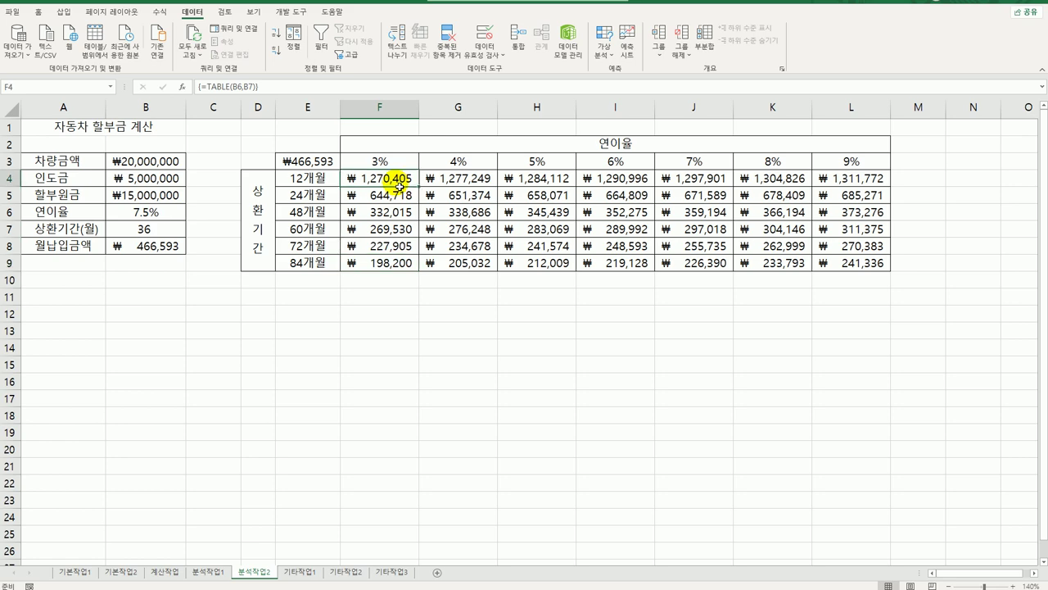
On the 기타작업1 sheet, change the chart's 전체사업체 series to a line with markers (표식이 있는 꺾은선형) on the secondary axis (보조 축)
click(294, 573)
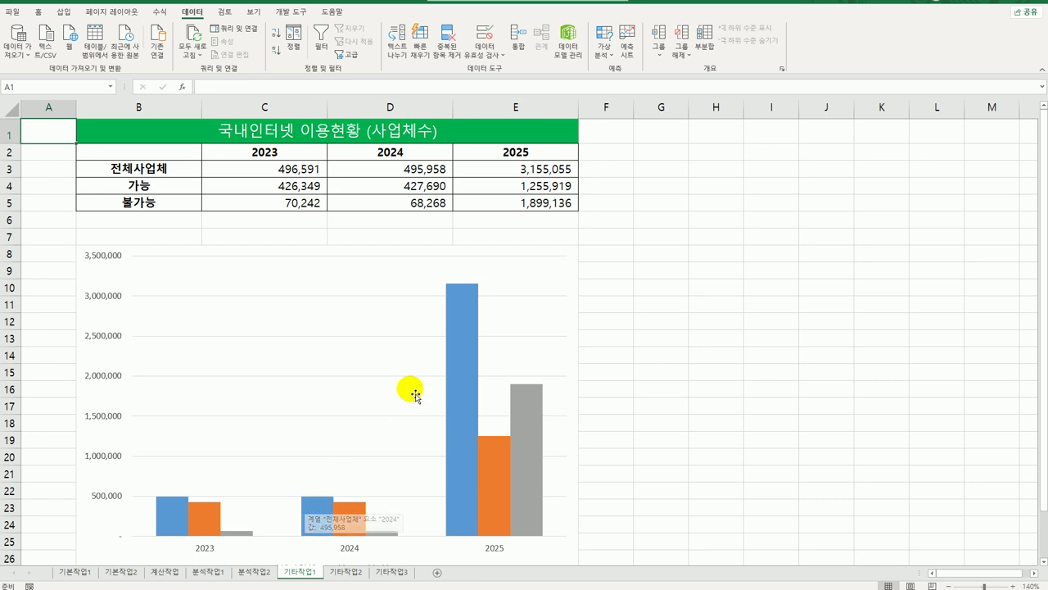
scroll(528, 423, down, 3)
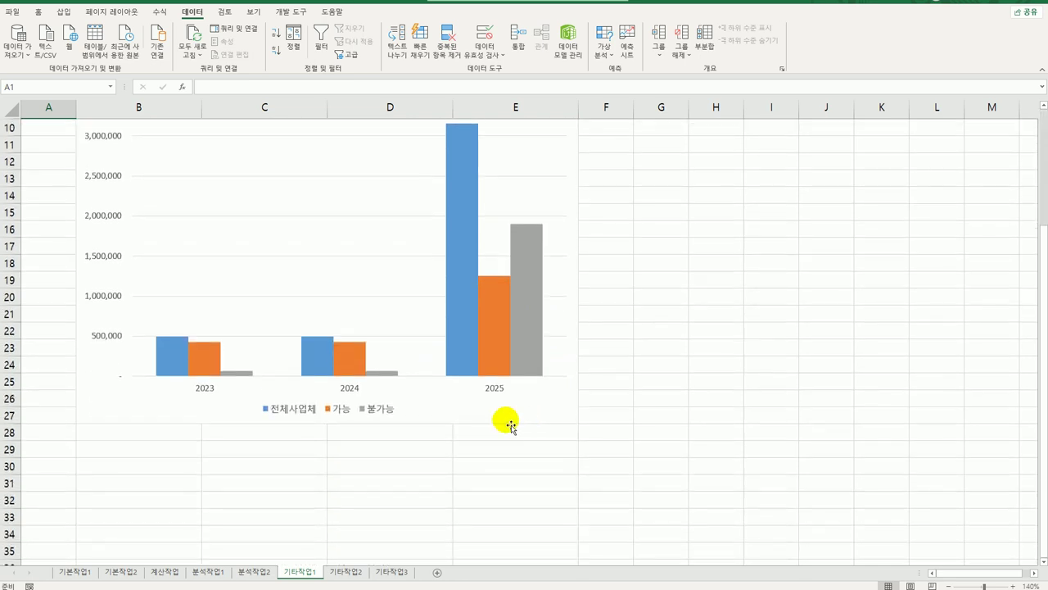
click(175, 356)
right_click(173, 348)
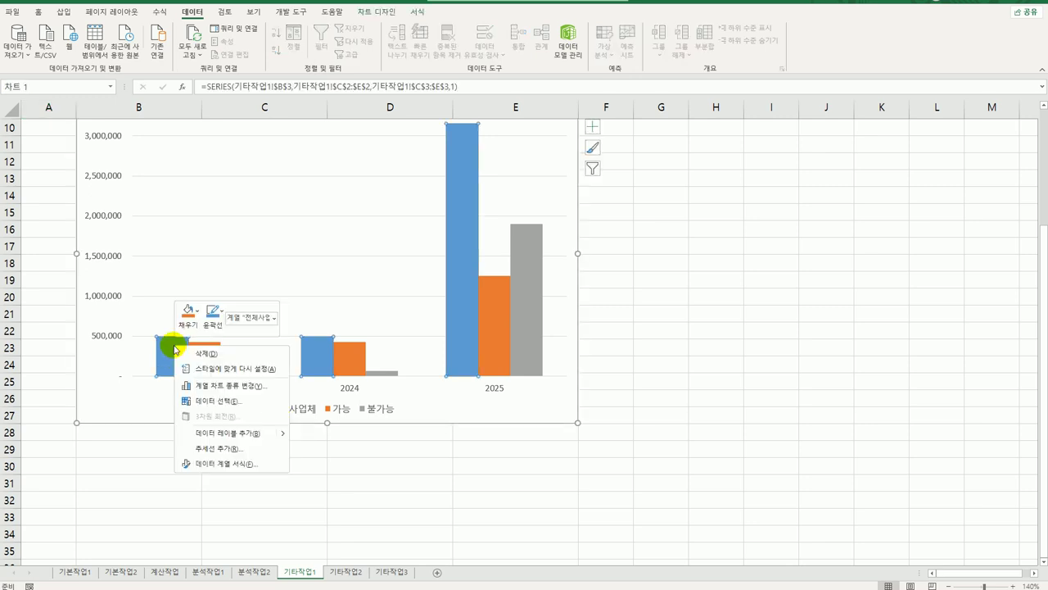
click(242, 385)
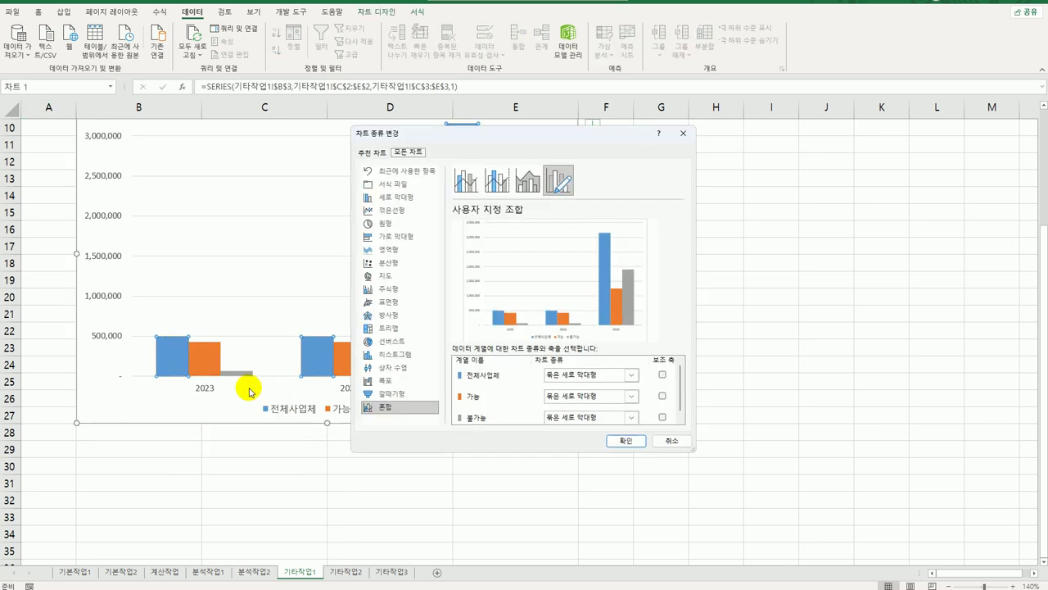
click(593, 378)
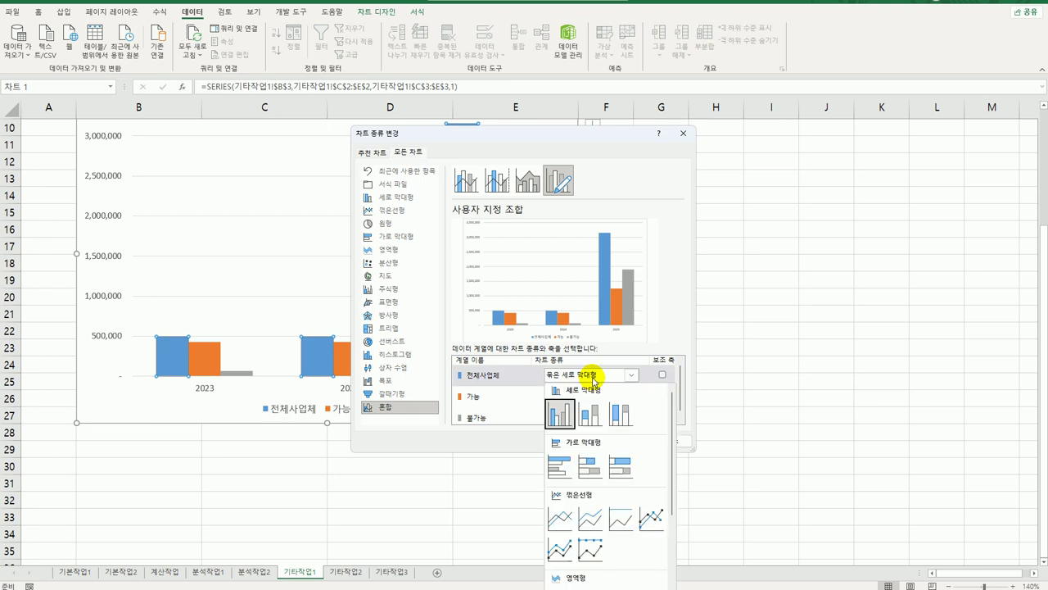
click(651, 517)
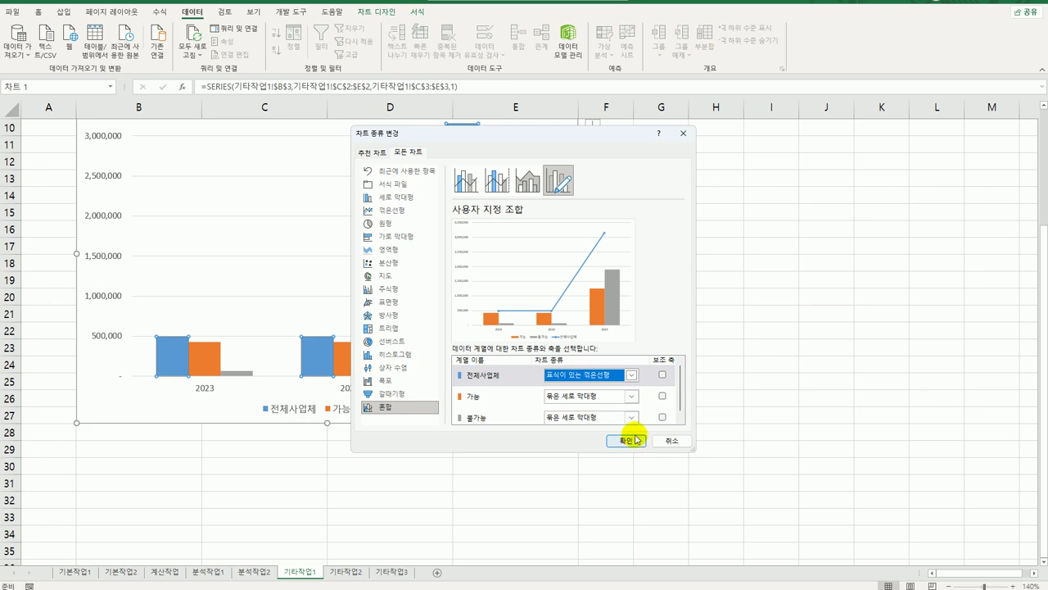
click(663, 374)
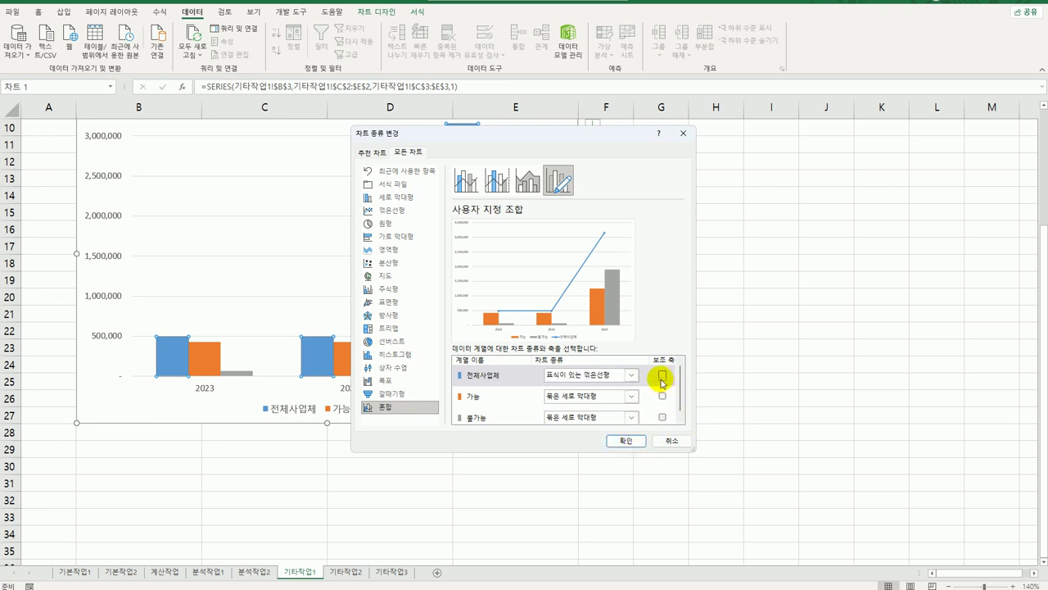
click(624, 441)
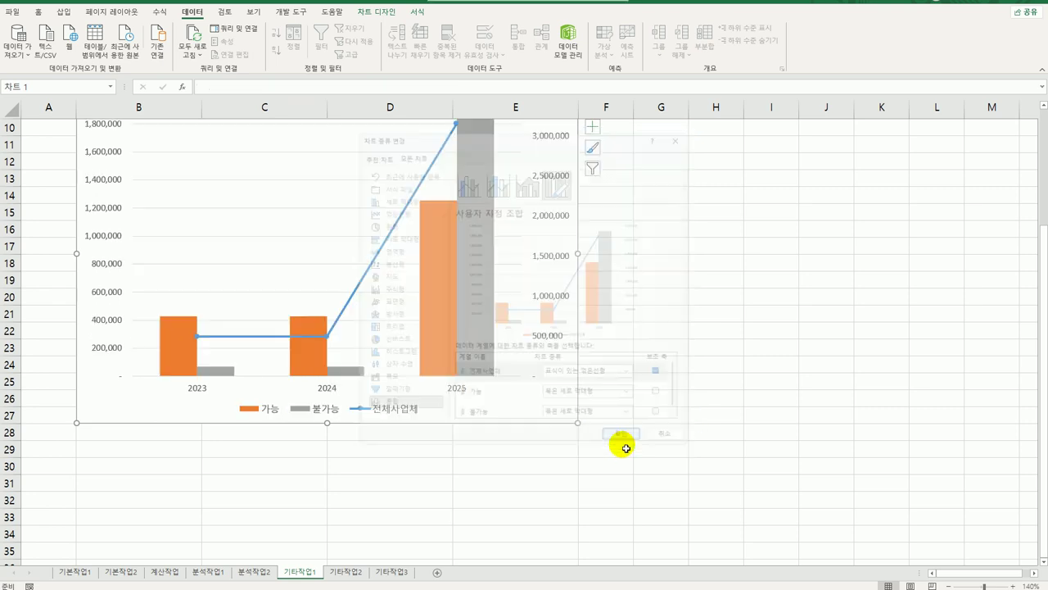
Place the chart legend (범례) at the bottom (아래쪽) of the chart
scroll(628, 447, up, 3)
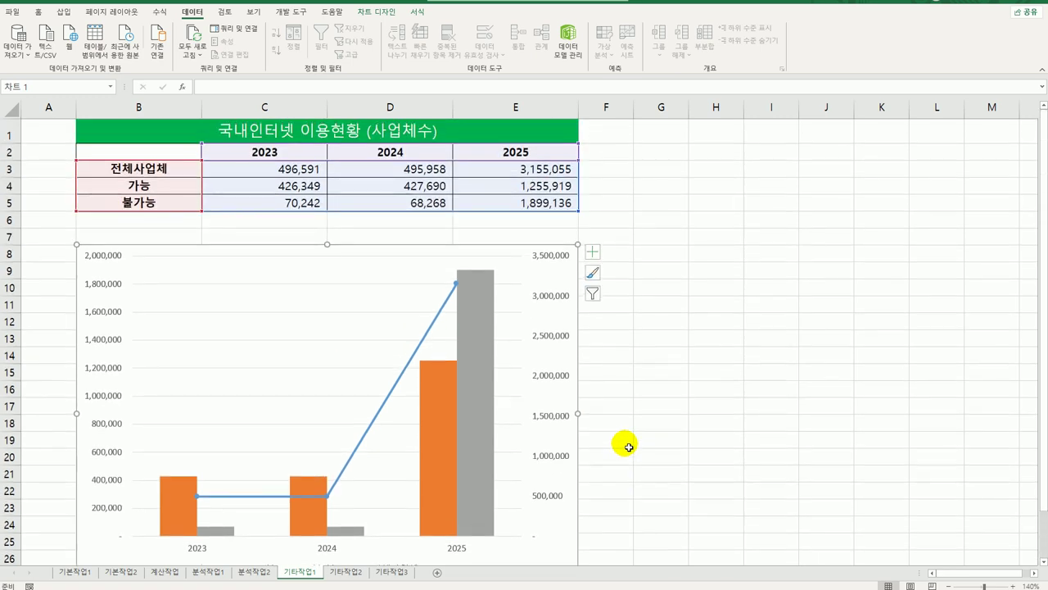
click(593, 256)
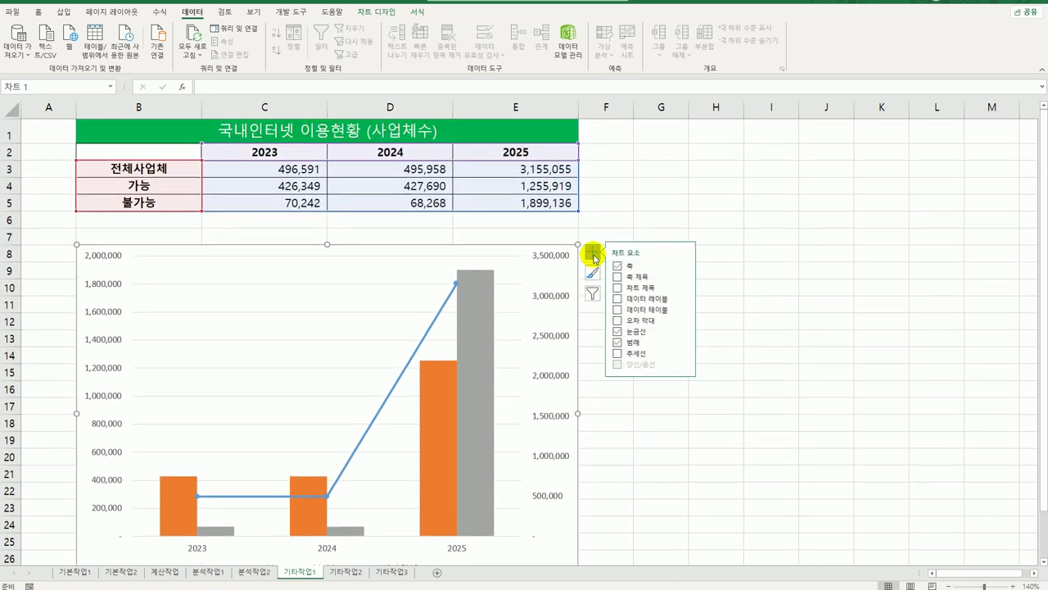
click(686, 343)
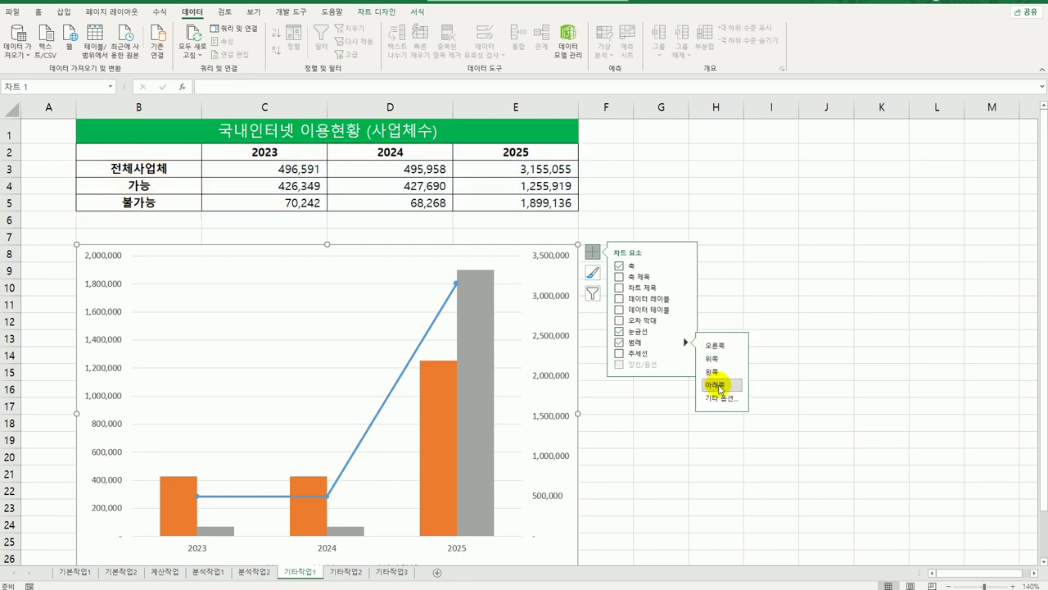
click(720, 386)
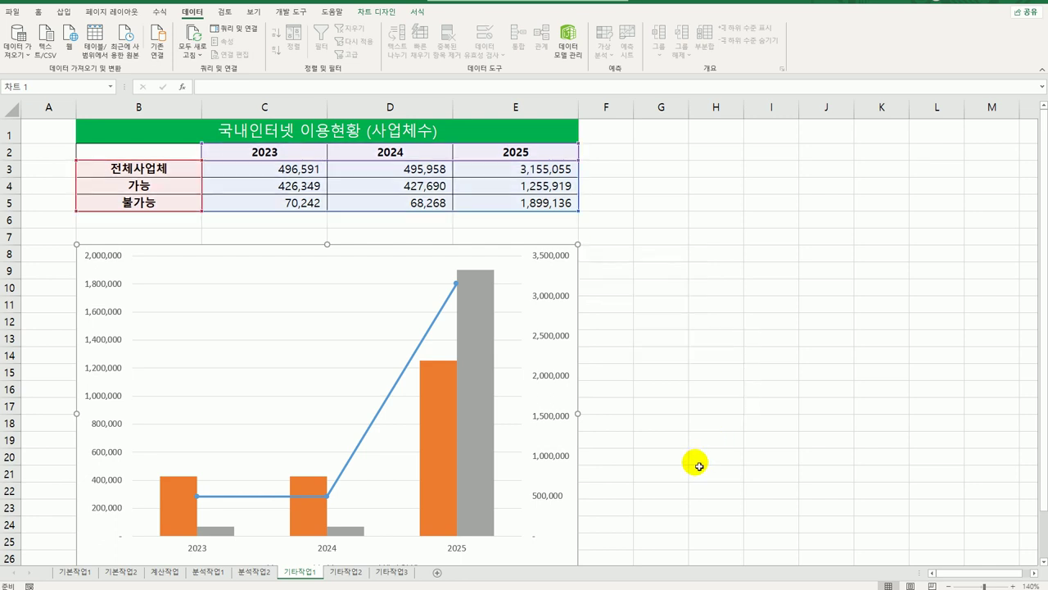
Format the 전체사업체 line series as a smoothed line (완만한 선)
scroll(698, 463, down, 3)
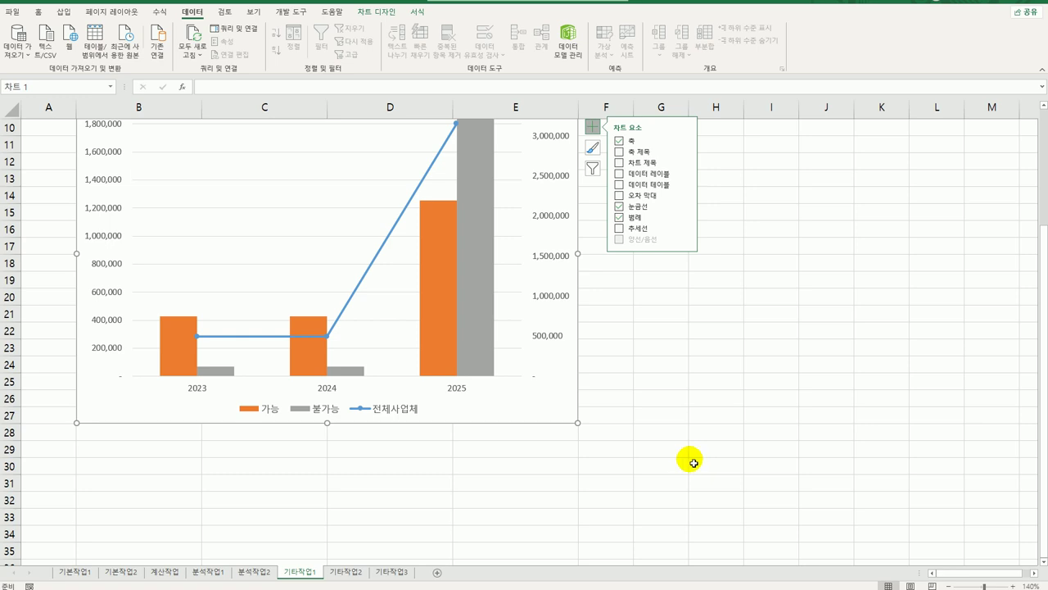
click(375, 264)
right_click(375, 264)
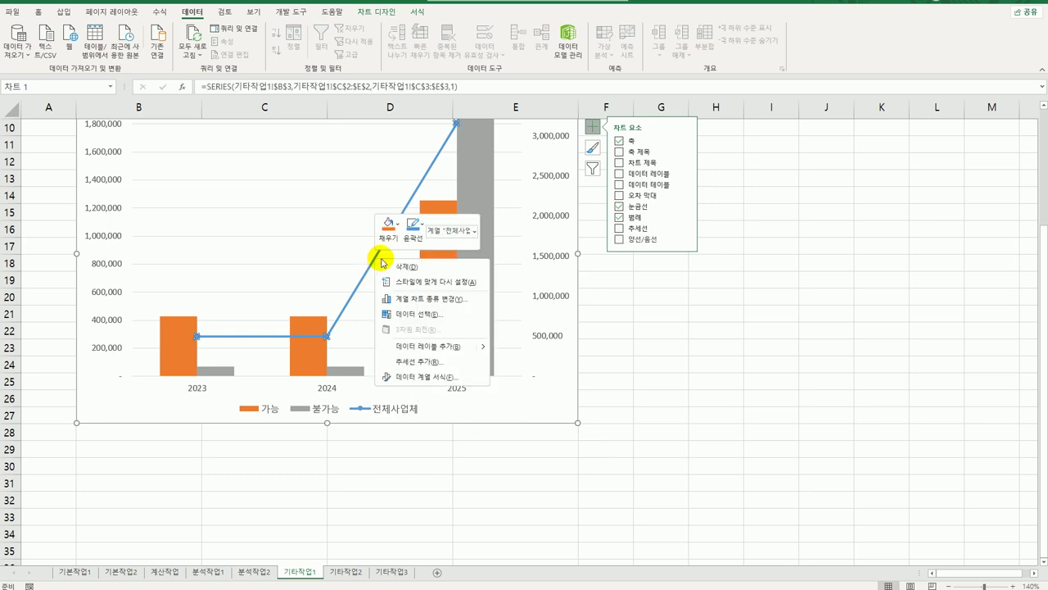
click(449, 377)
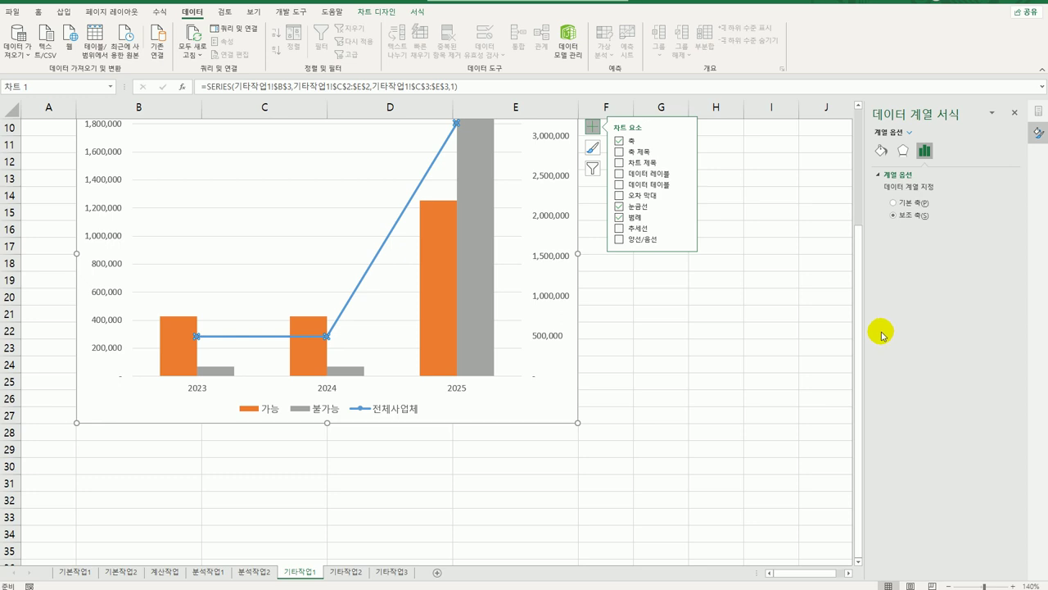
click(879, 153)
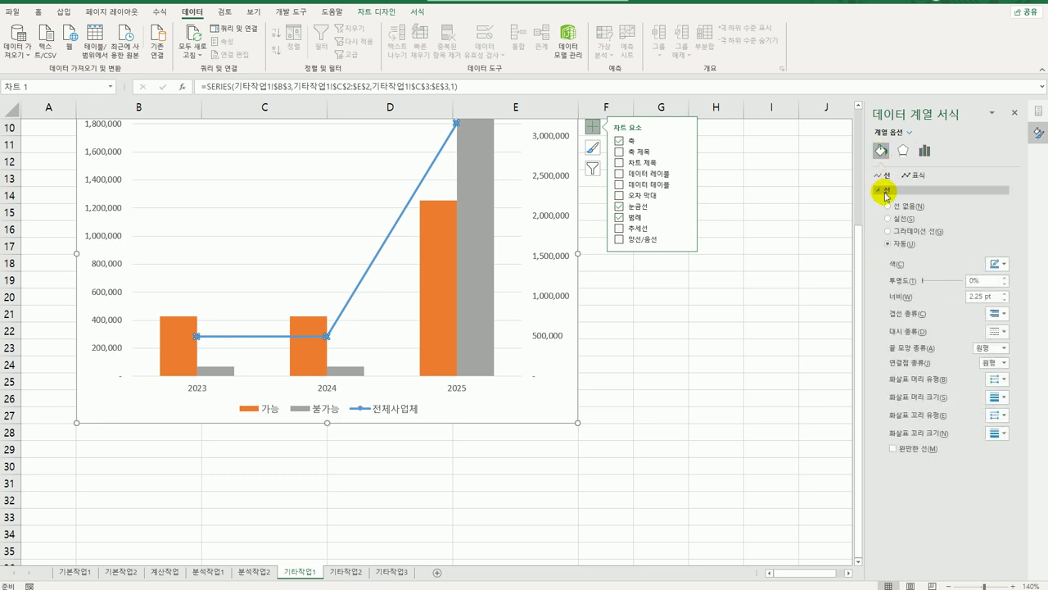
click(892, 449)
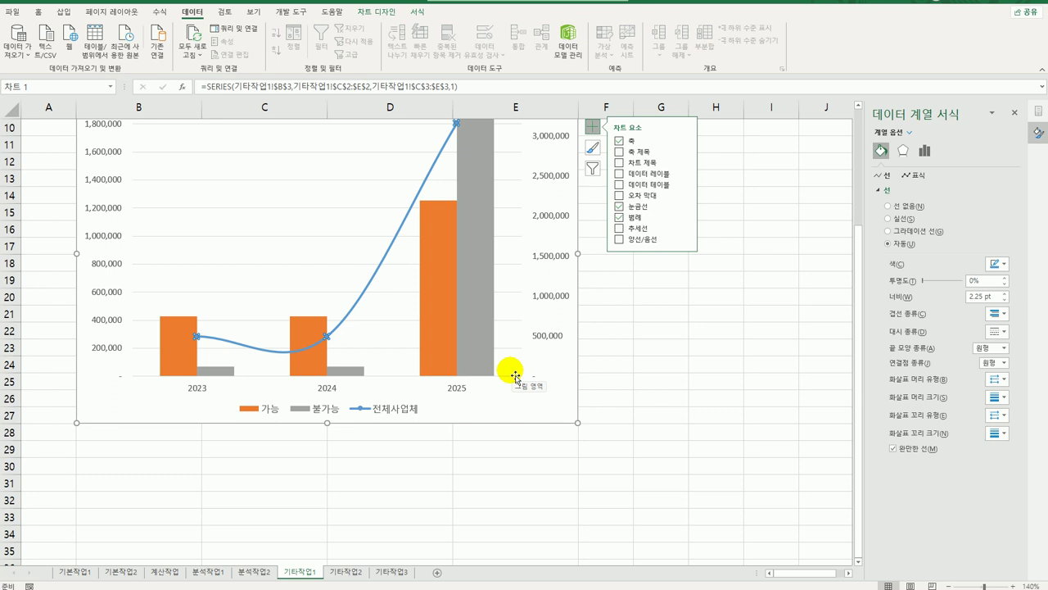
Set the minimum bound (최소값) of the chart's secondary vertical axis to 100000
scroll(548, 288, up, 2)
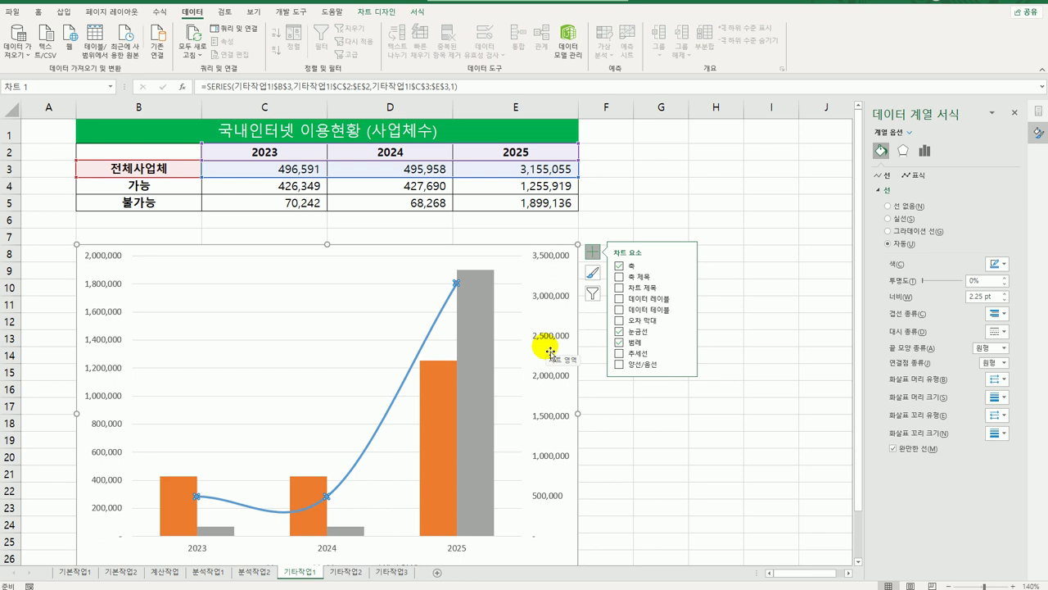
click(544, 300)
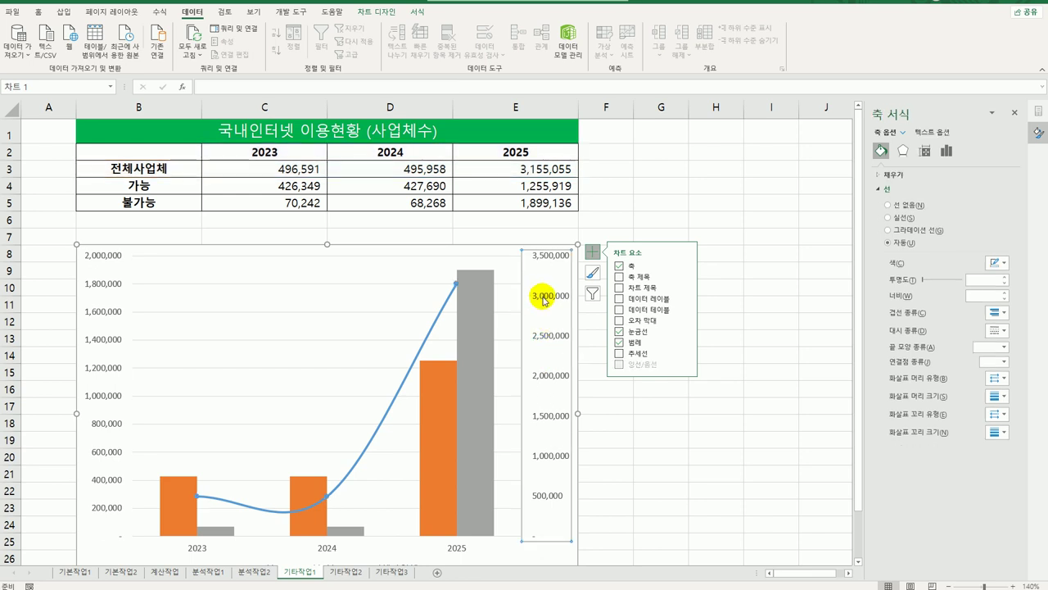
click(947, 149)
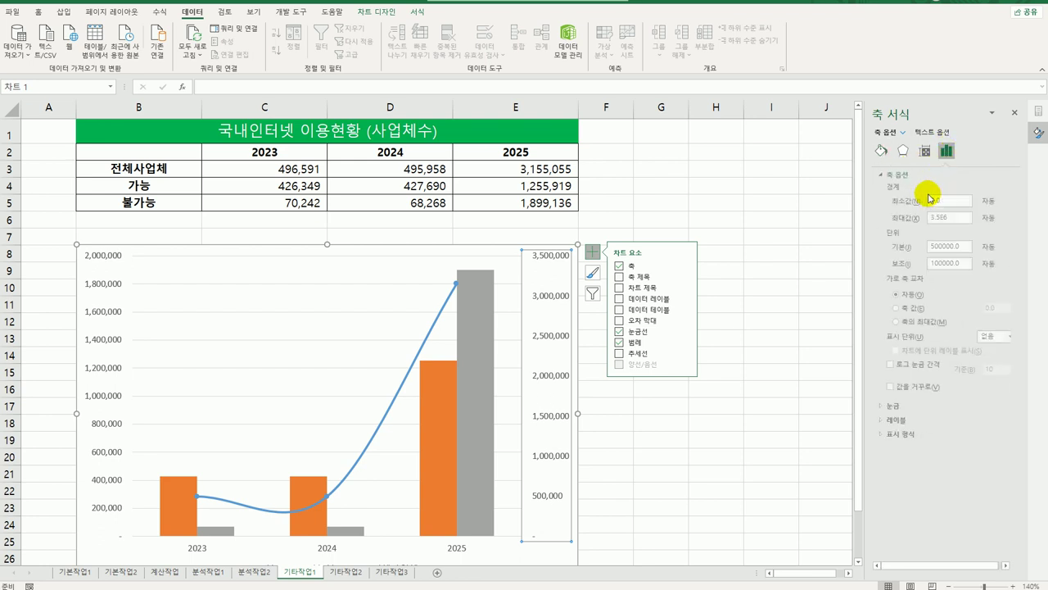
click(931, 200)
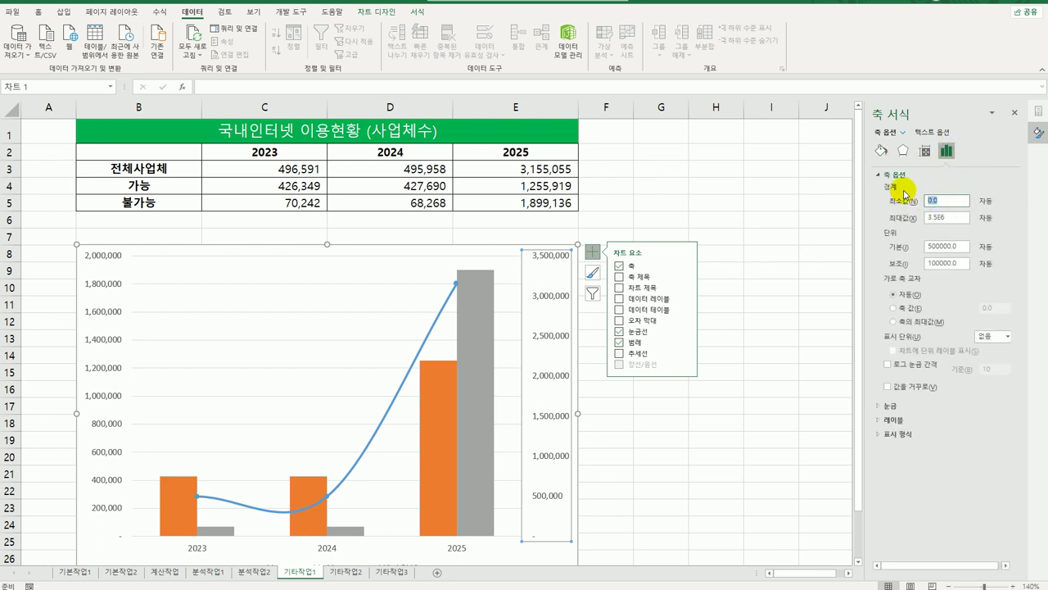
text(100000)
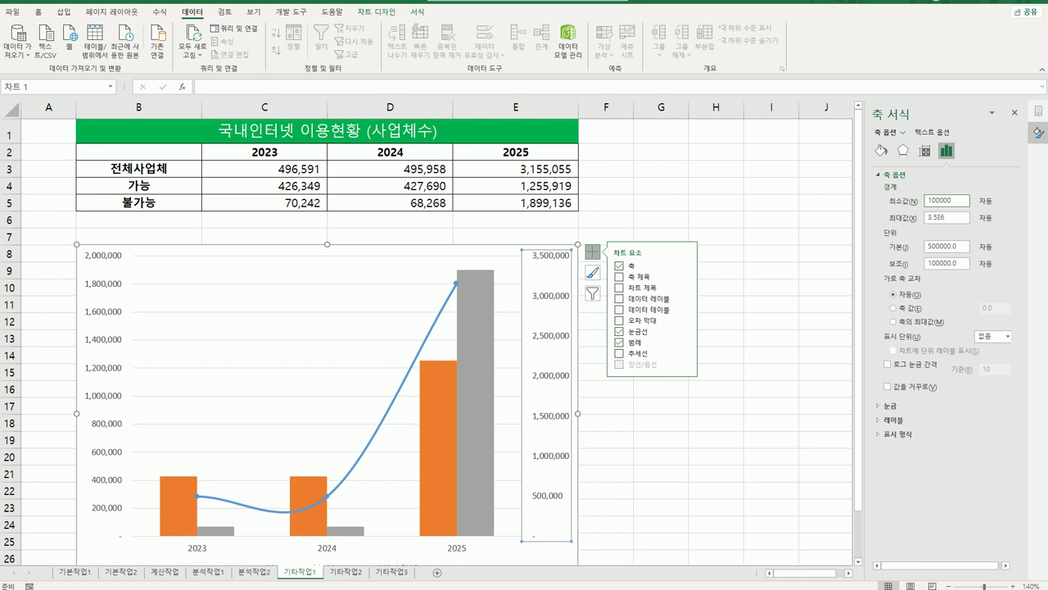
Set the chart's secondary vertical axis to a major unit (기본) of 1000000 and a maximum bound (최대값) of 4100000
click(962, 246)
text(41)
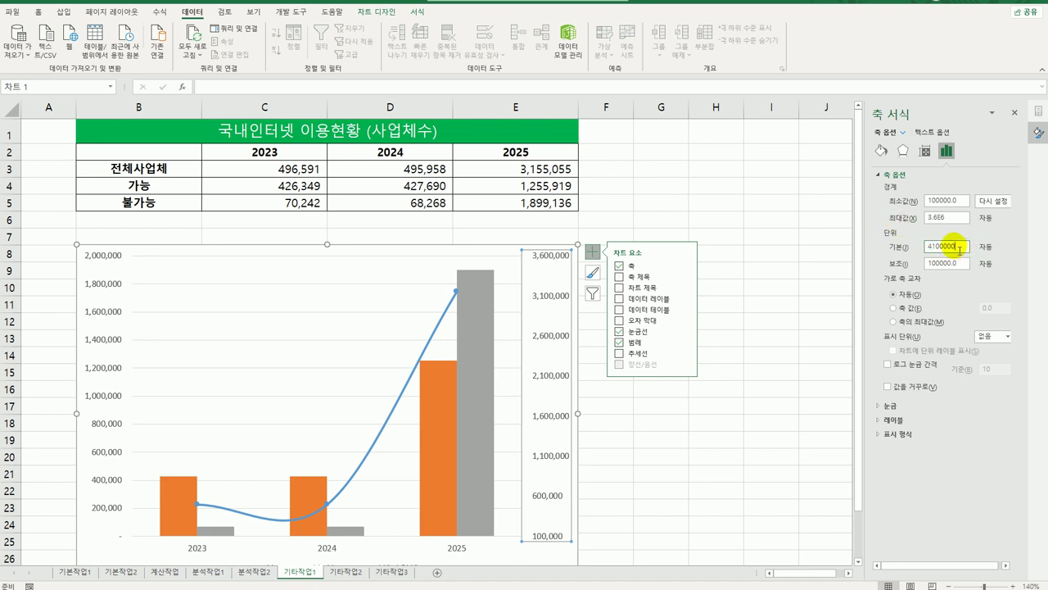
drag(963, 248, 903, 250)
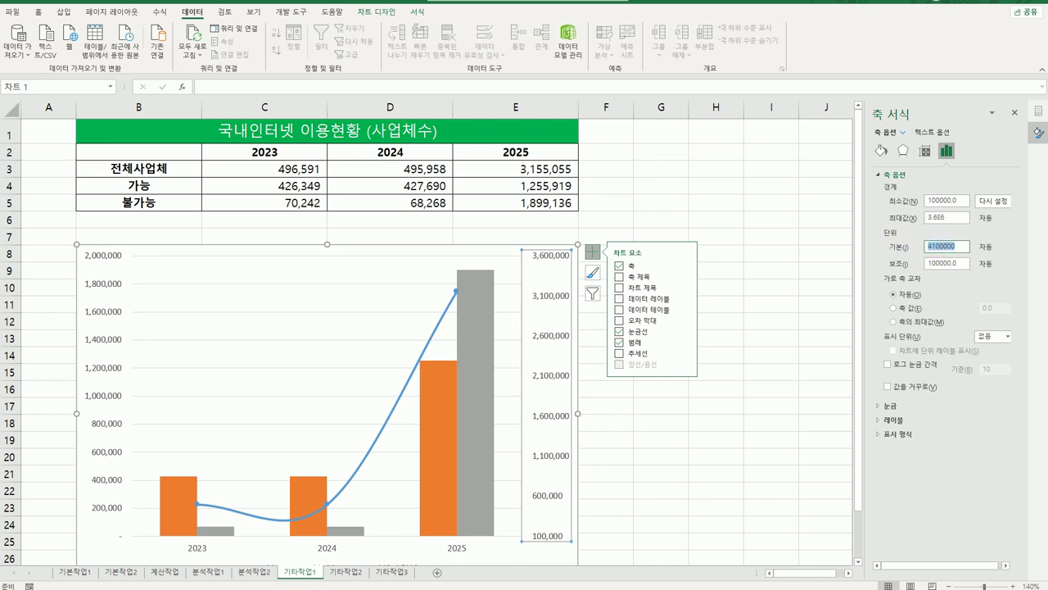
text(10)
drag(948, 218, 907, 219)
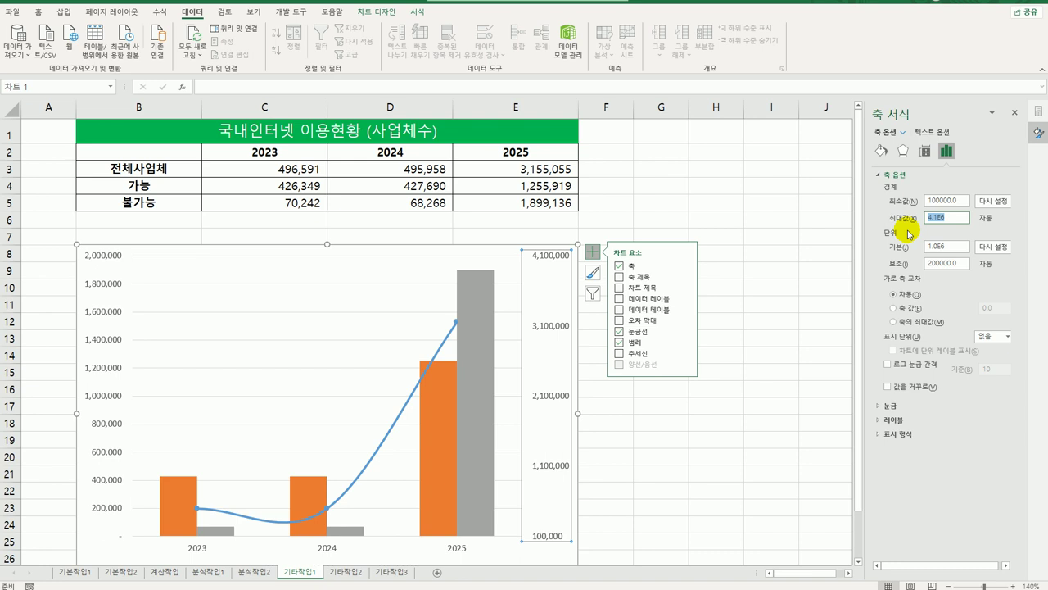
text(4100000)
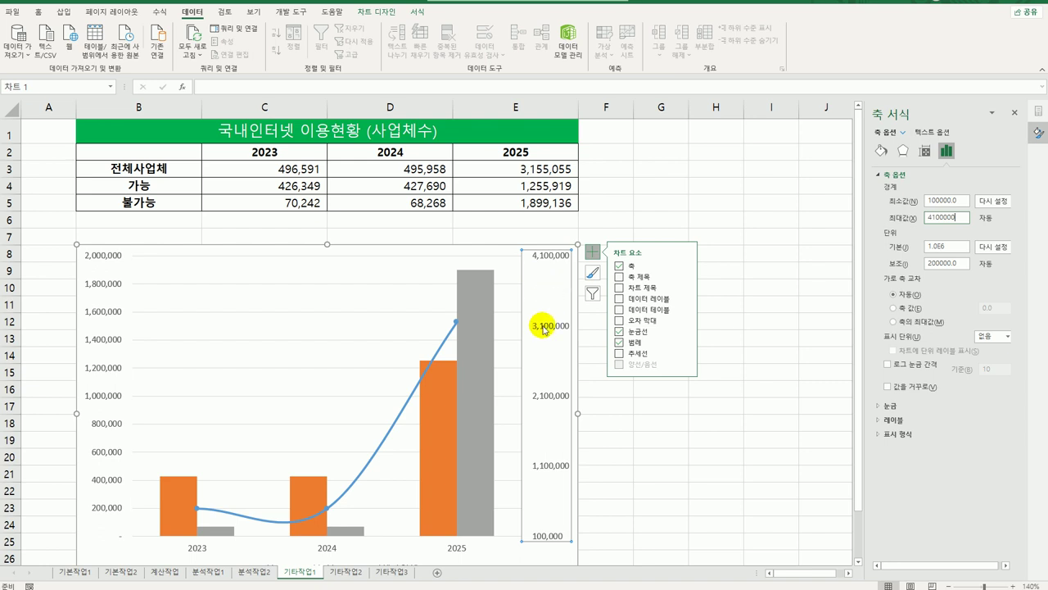
Set the secondary axis display unit (표시 단위) to 천 and change its unit label's text direction to 가로
click(1005, 338)
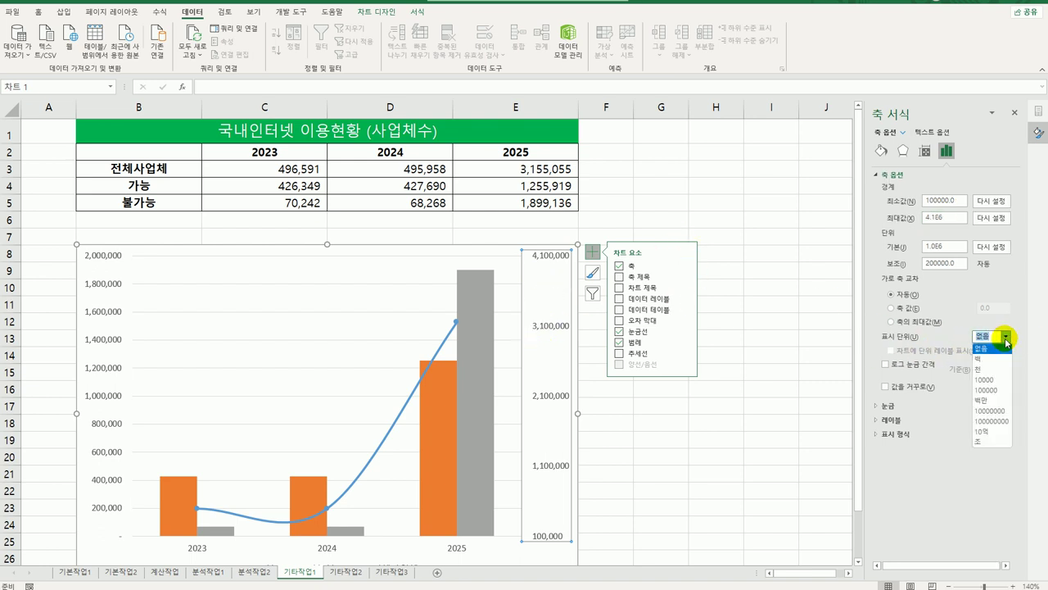
click(990, 371)
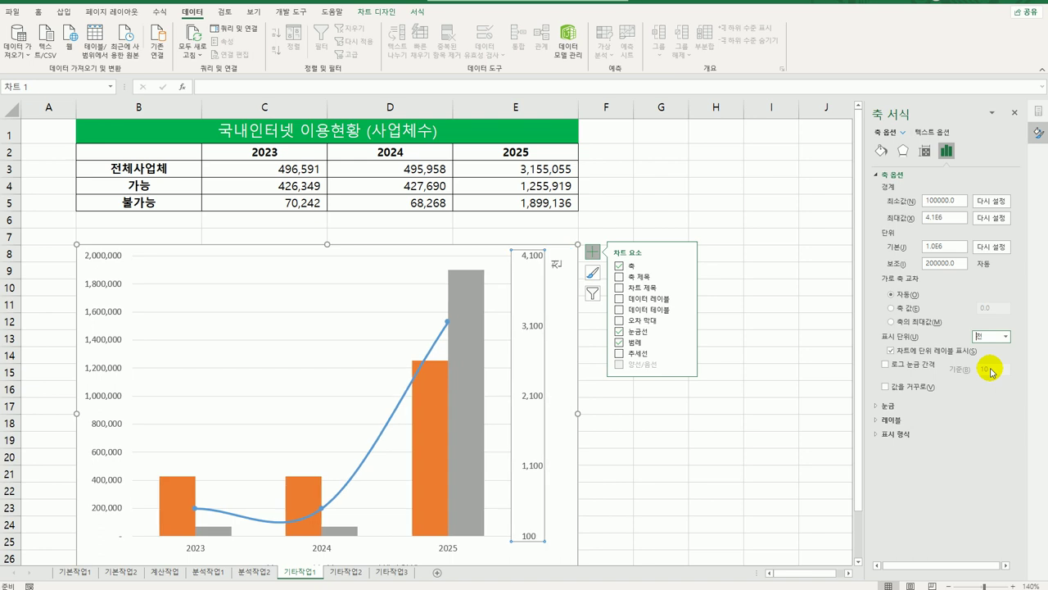
click(560, 266)
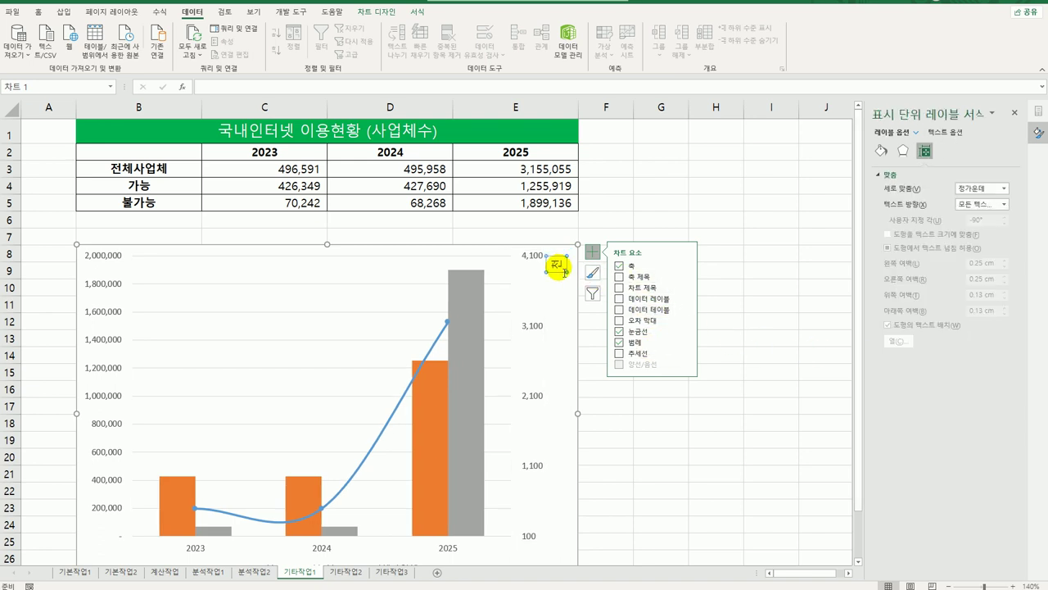
click(983, 207)
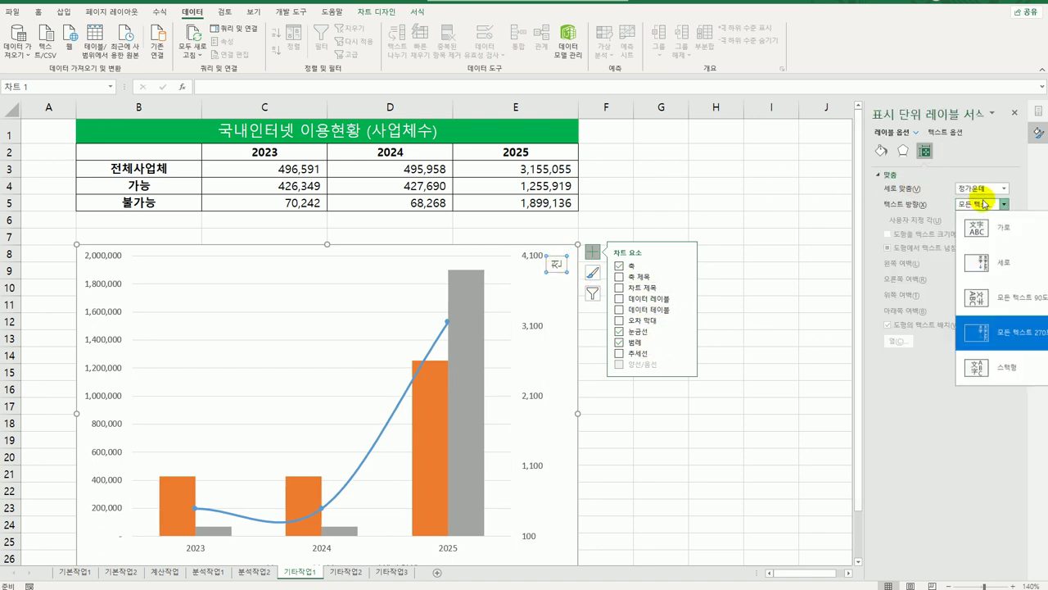
click(989, 232)
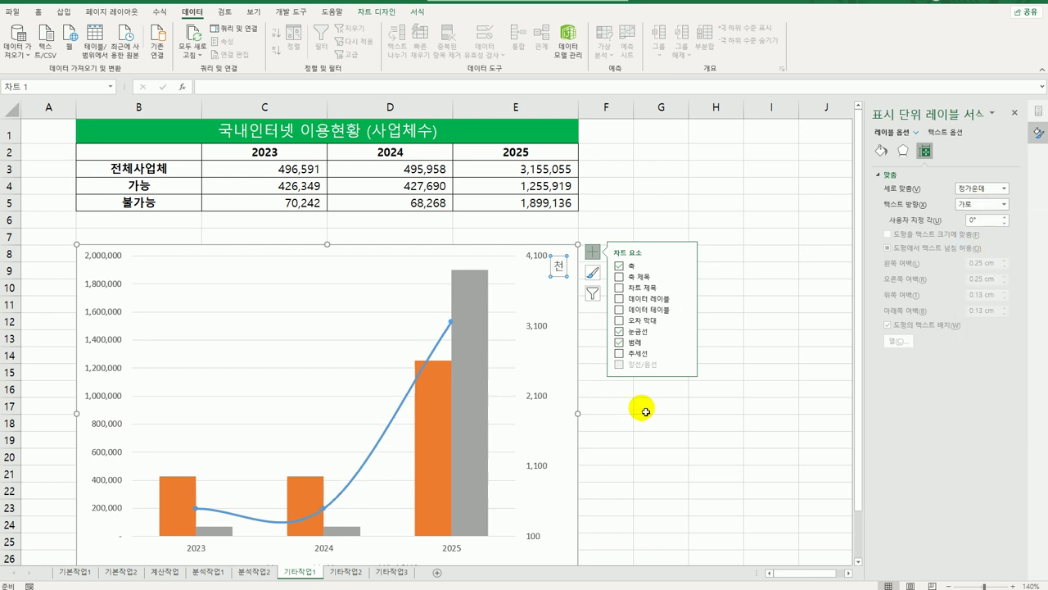
Apply the outer (바깥쪽) shadow preset offset to the lower right to the chart area
click(570, 328)
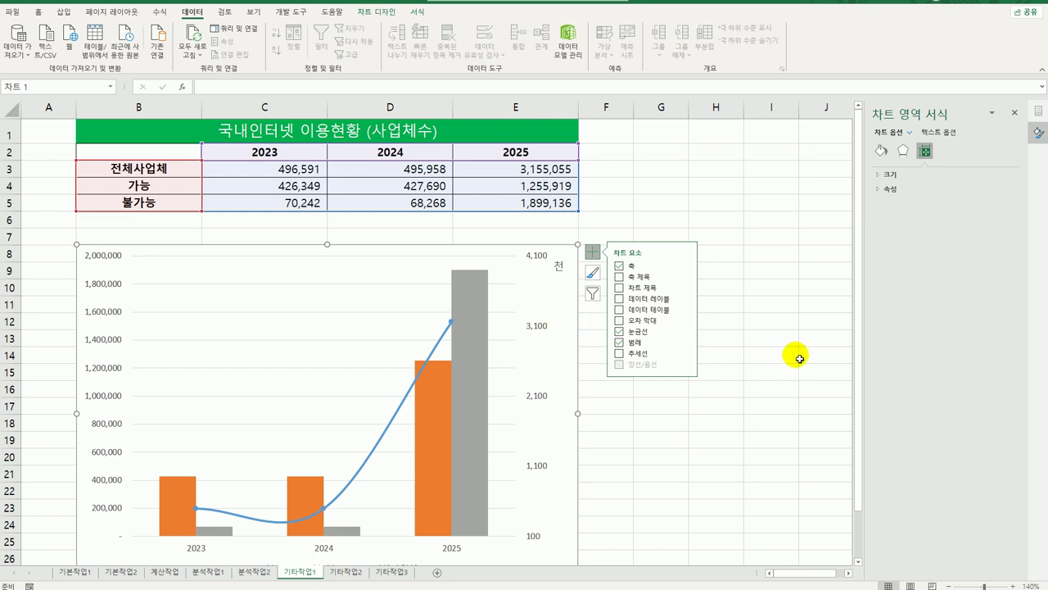
click(903, 151)
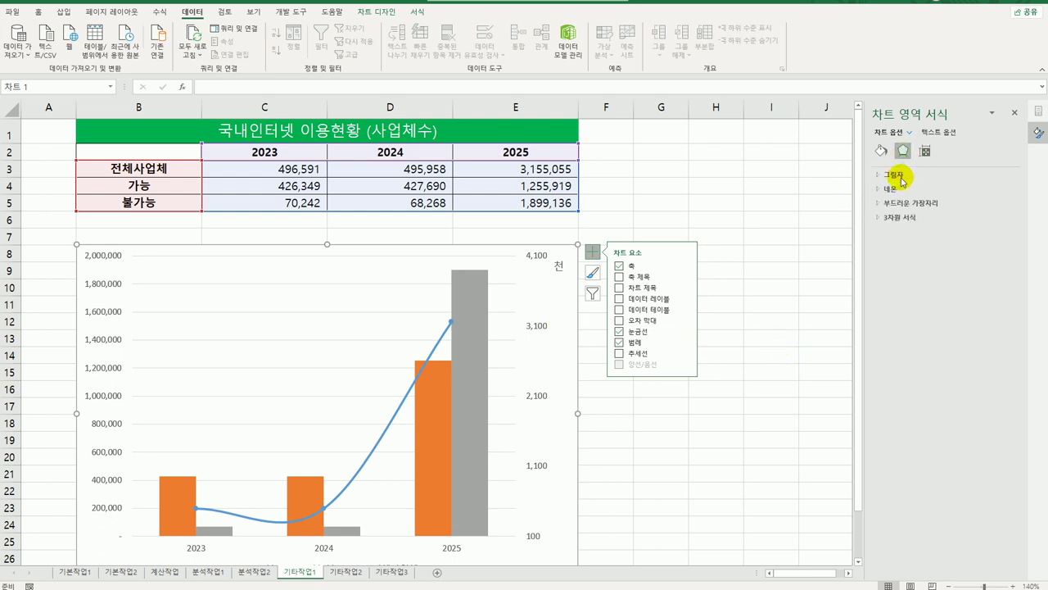
click(895, 174)
click(1004, 190)
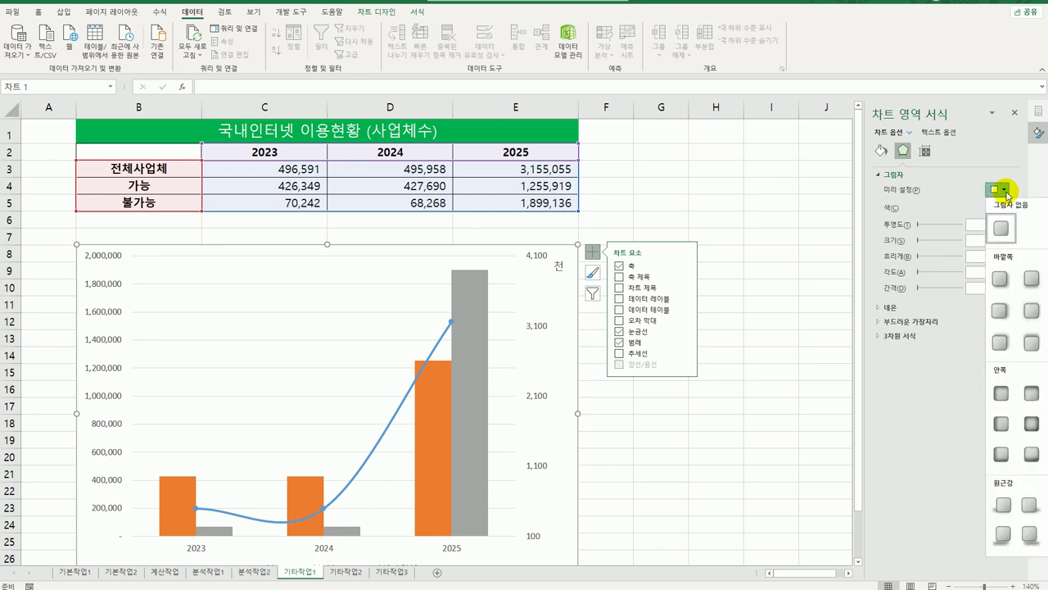
click(999, 287)
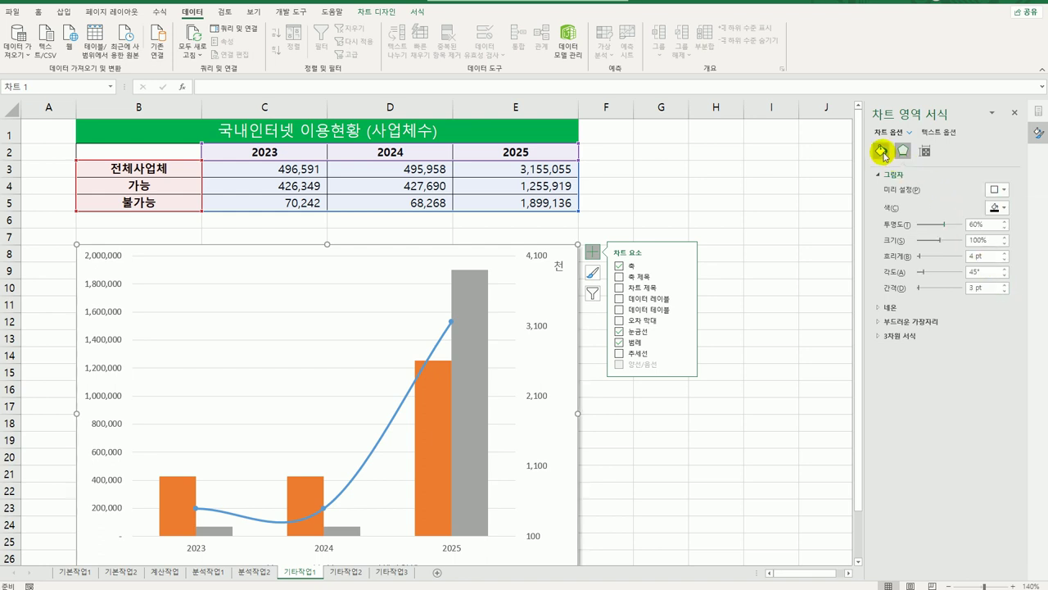
Give the chart area's border rounded corners (둥근 모서리)
click(881, 150)
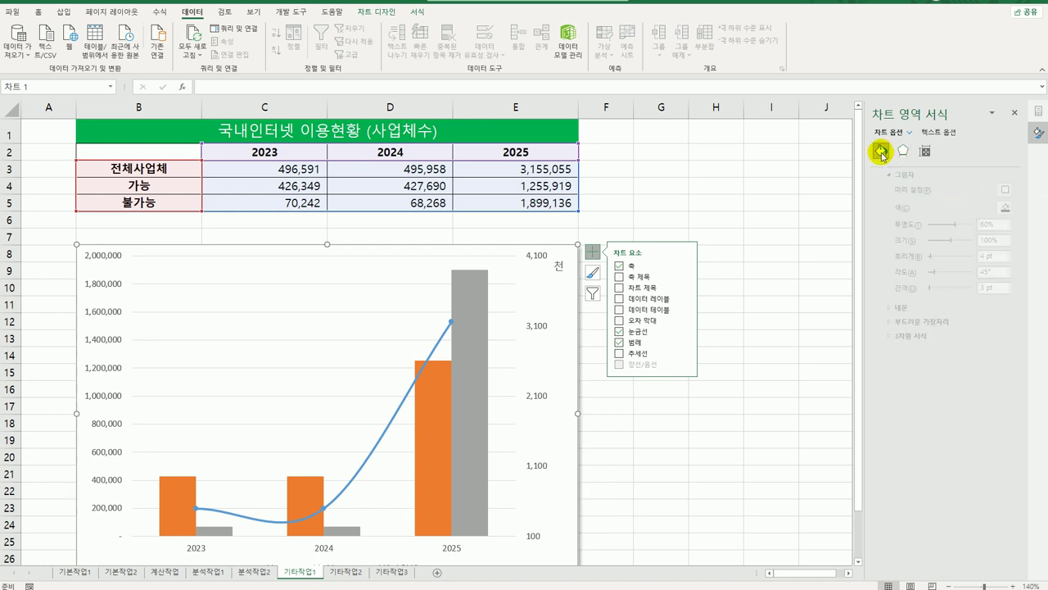
click(889, 188)
click(893, 447)
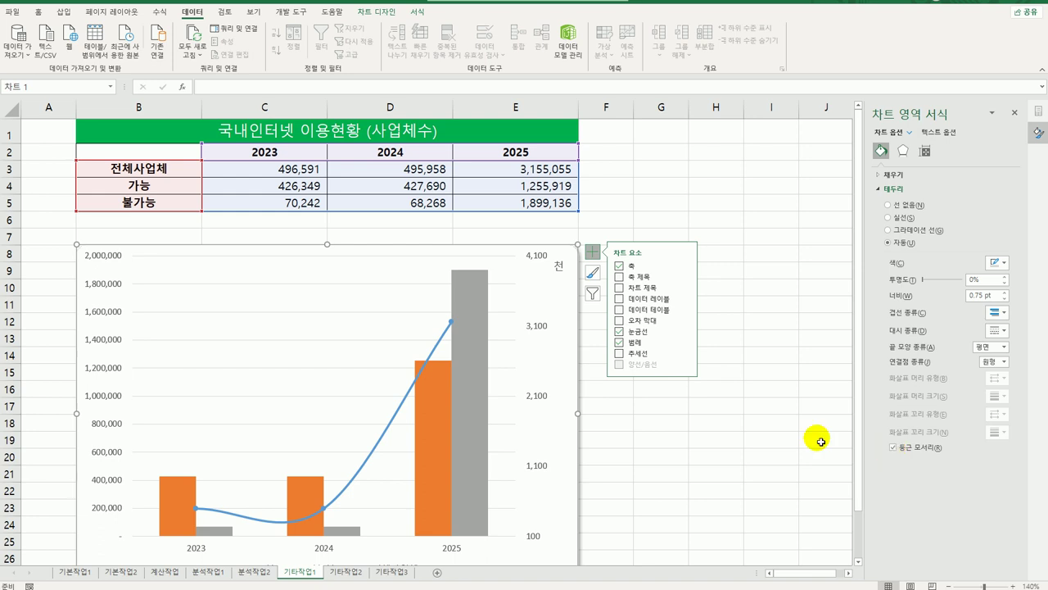
Set the text of the whole chart to the 굴림 font in a larger size and check the finished chart
click(37, 11)
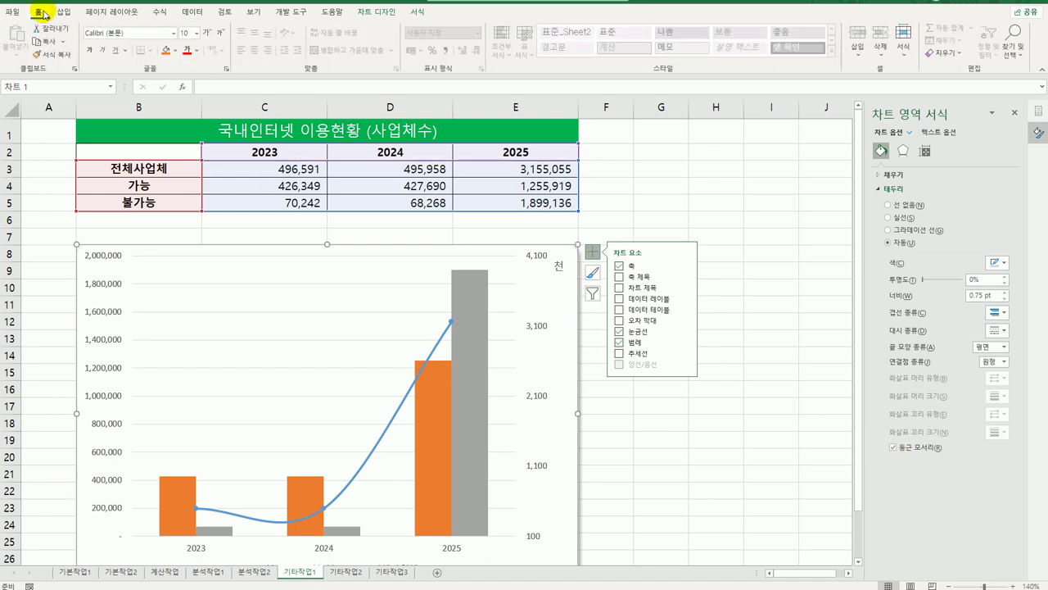
click(173, 33)
drag(239, 78, 237, 485)
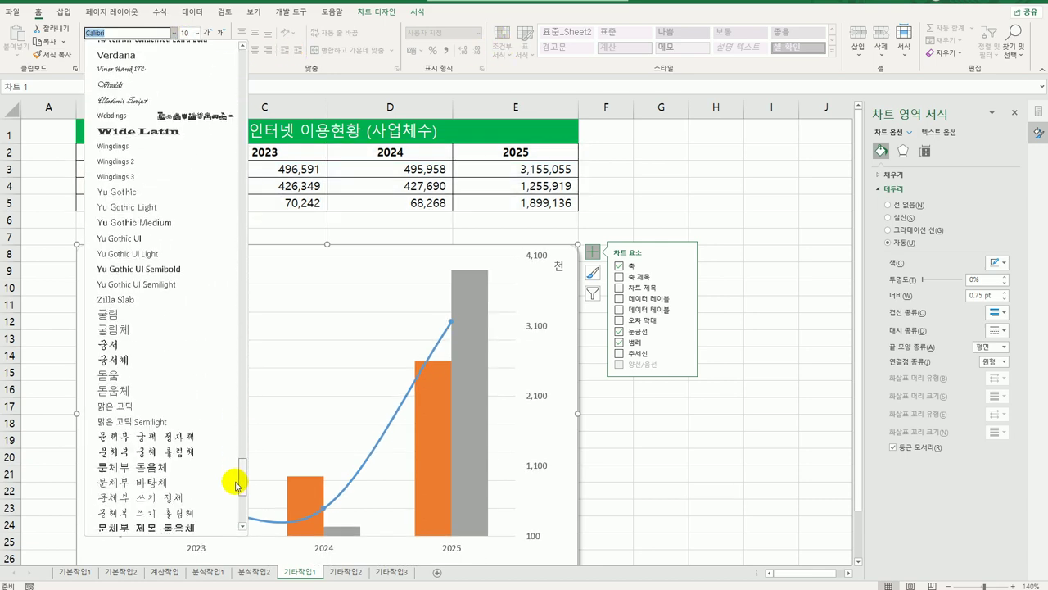
click(145, 316)
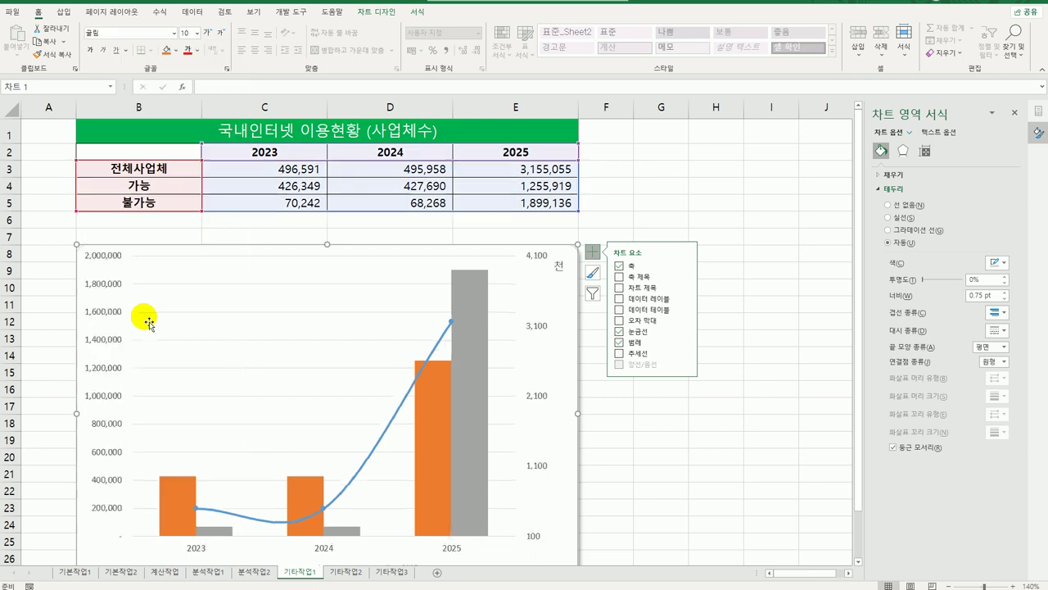
click(196, 33)
click(191, 78)
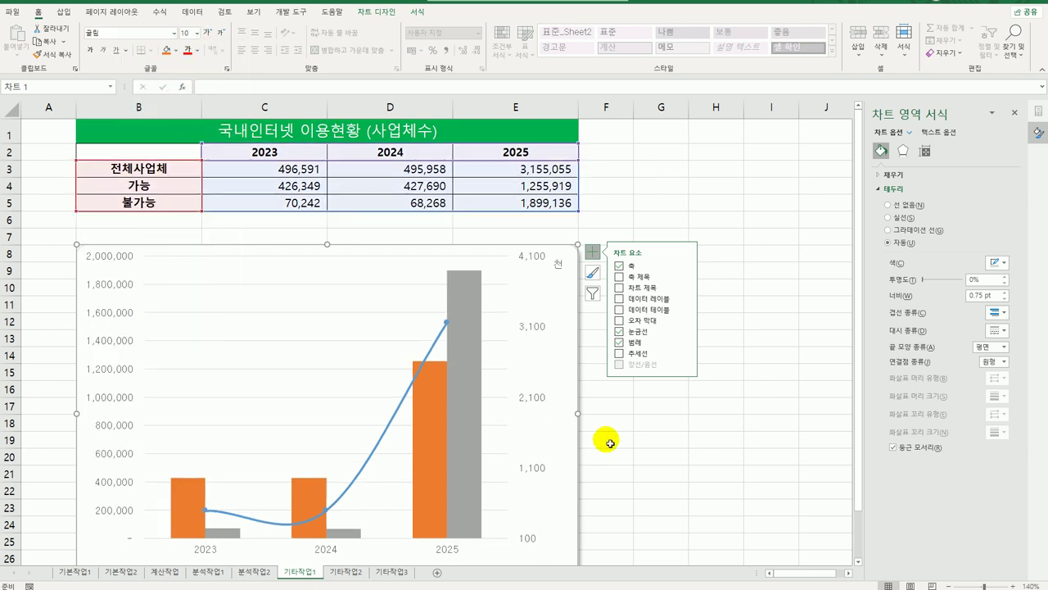
click(647, 474)
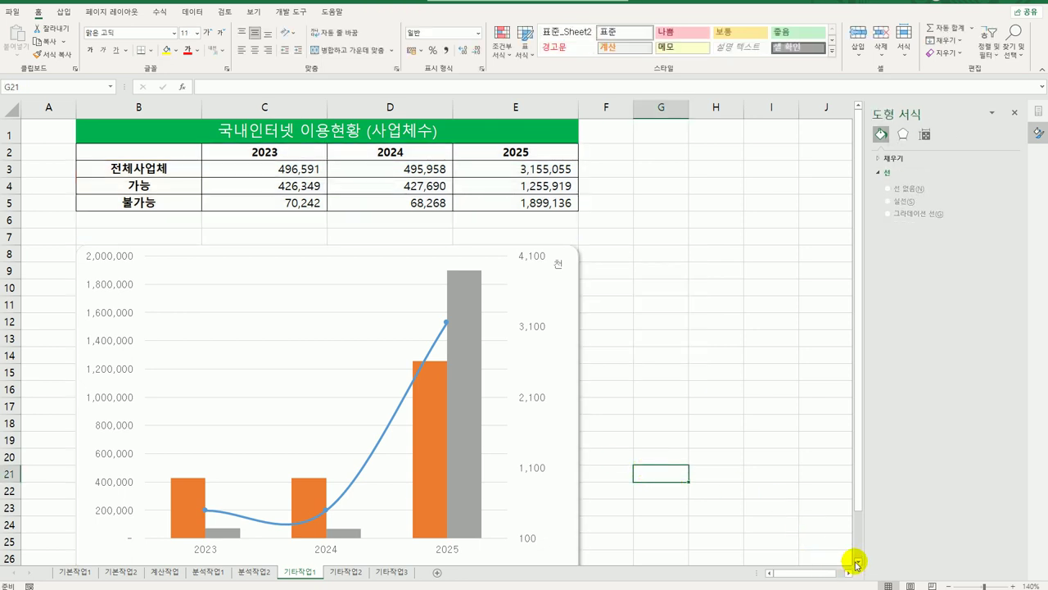
click(857, 562)
click(857, 561)
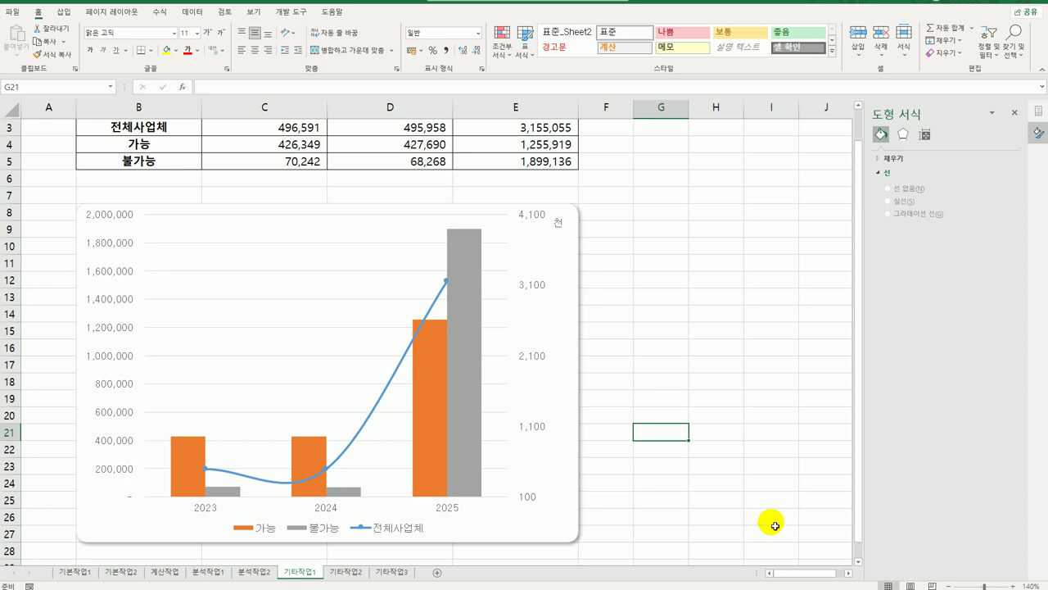
click(772, 524)
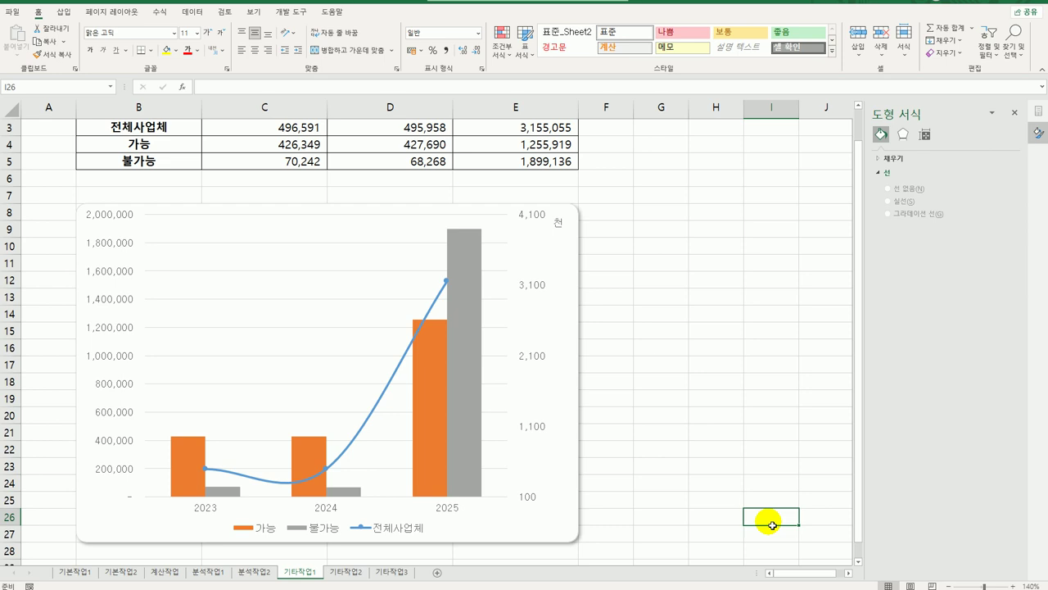
On the 기타작업2 sheet, insert a form-control button covering cells B2:C3
click(337, 574)
click(624, 383)
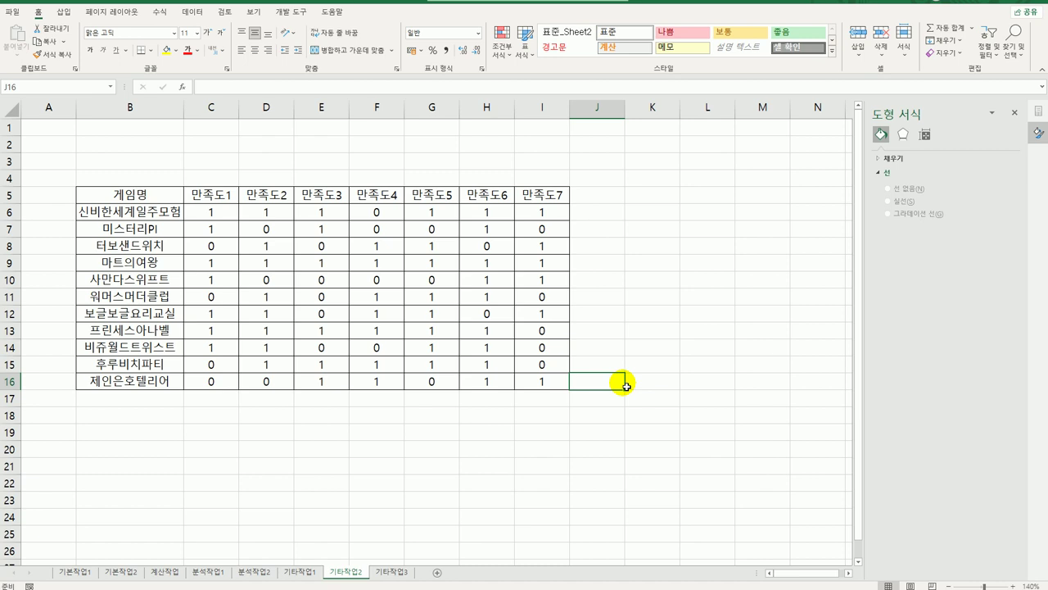
click(296, 14)
click(225, 41)
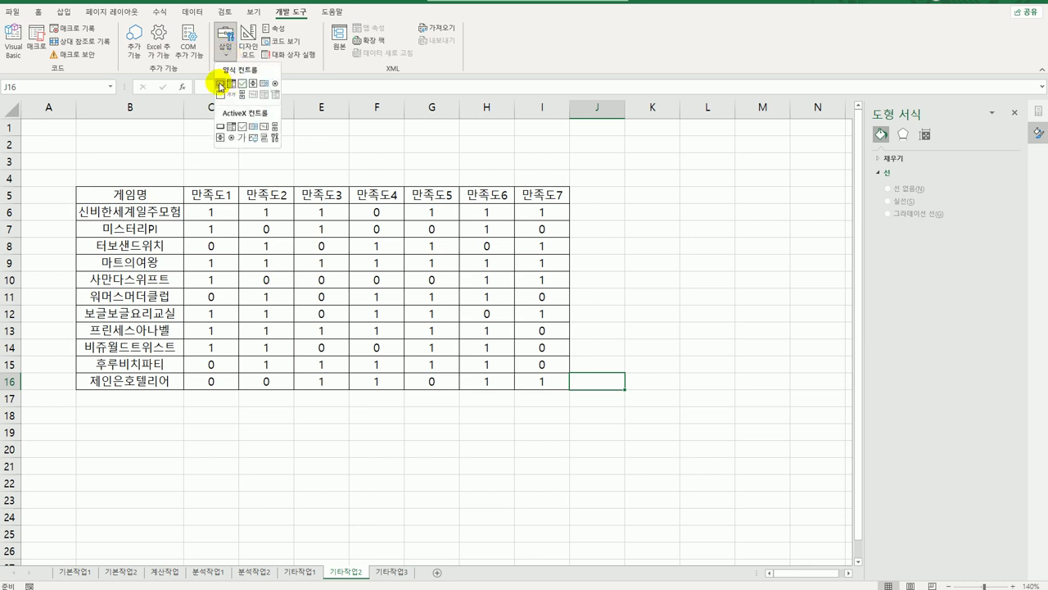
click(221, 85)
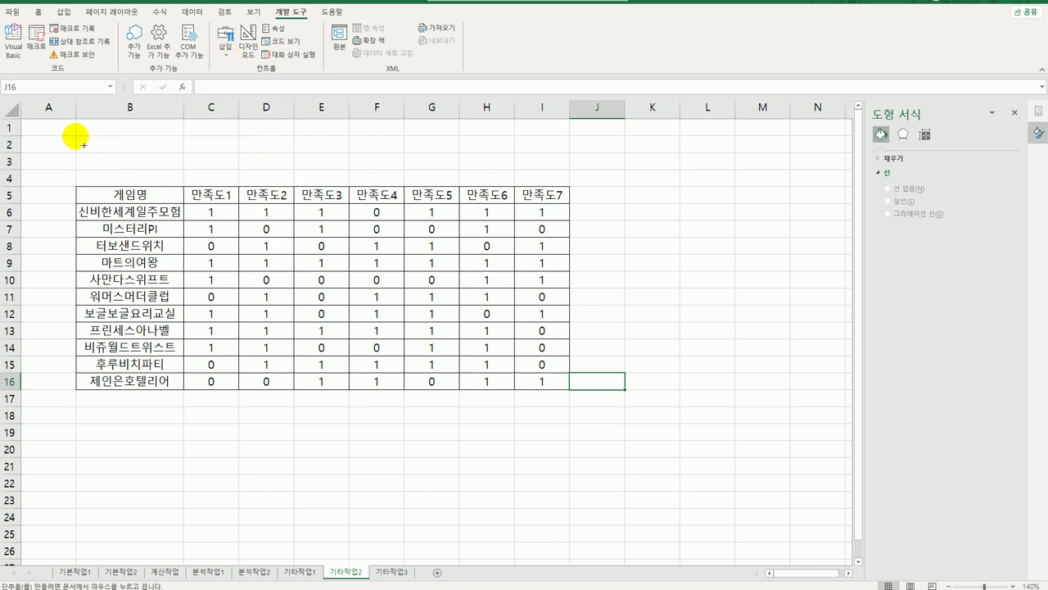
drag(76, 135, 243, 177)
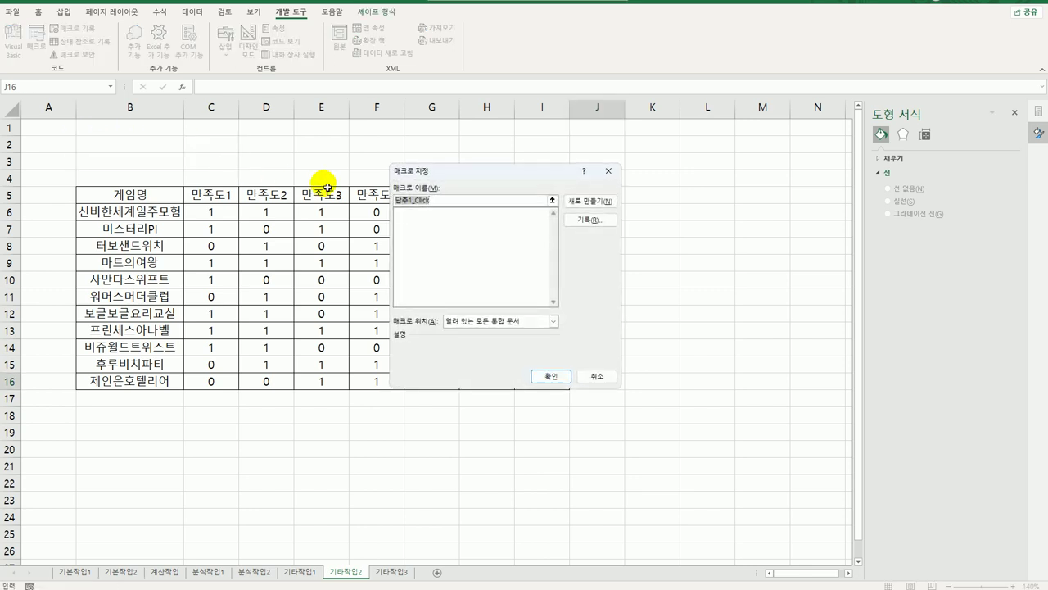
Name the button's macro 서식적용 and start recording it
text(서식적ㅇ)
click(590, 219)
click(530, 352)
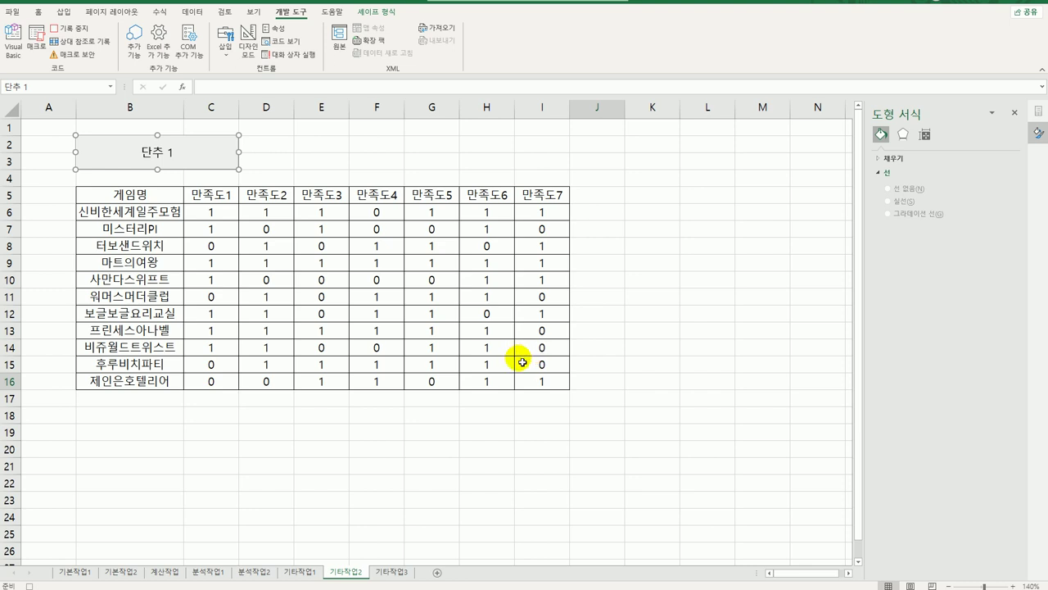
Apply the custom number format [녹청][=1]"★";[=0]"☆" to the satisfaction scores in C6:I16
drag(215, 220, 526, 386)
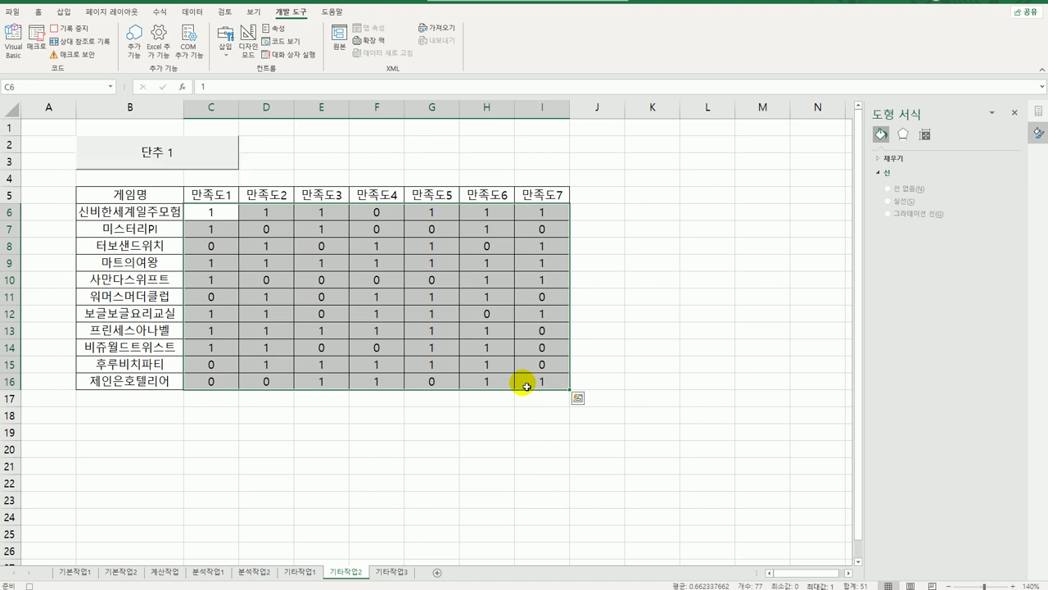
right_click(441, 266)
click(525, 501)
drag(495, 412, 634, 110)
click(547, 242)
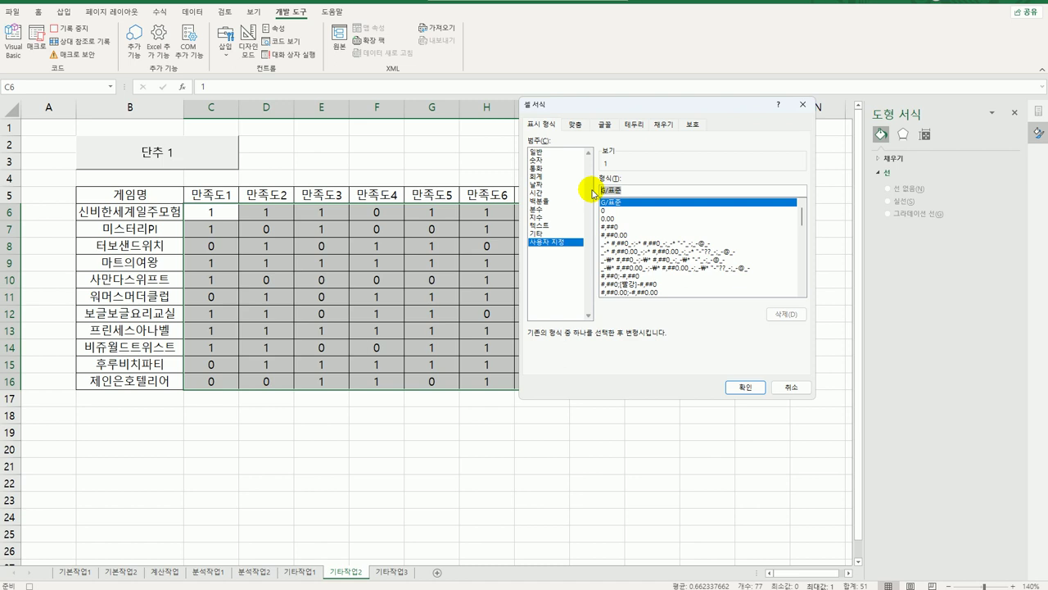
key(BackSpace)
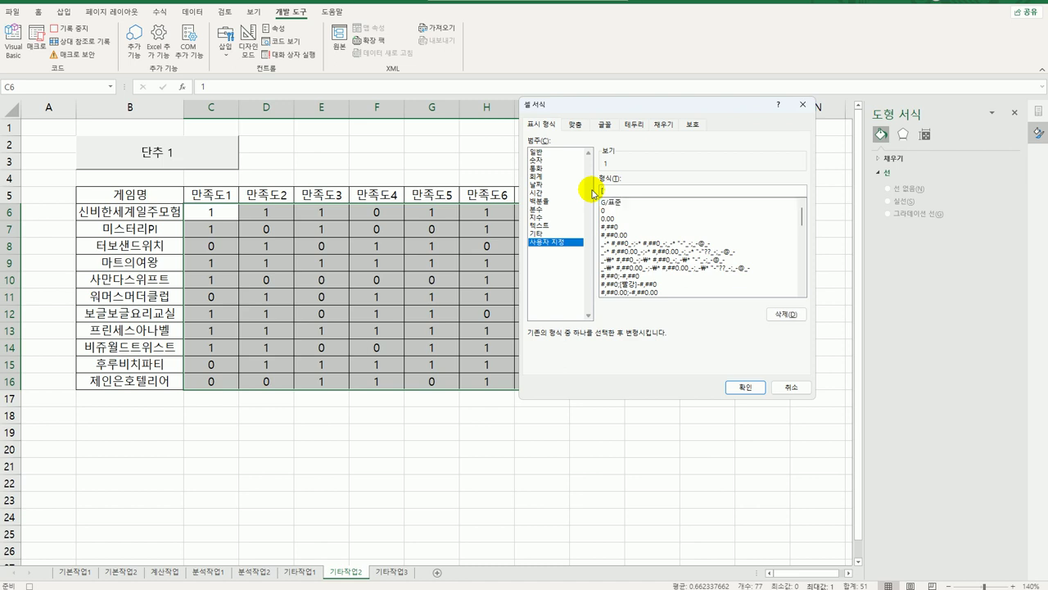
text([녹청][=1]"ㅁ)
key(Hangul_Hanja)
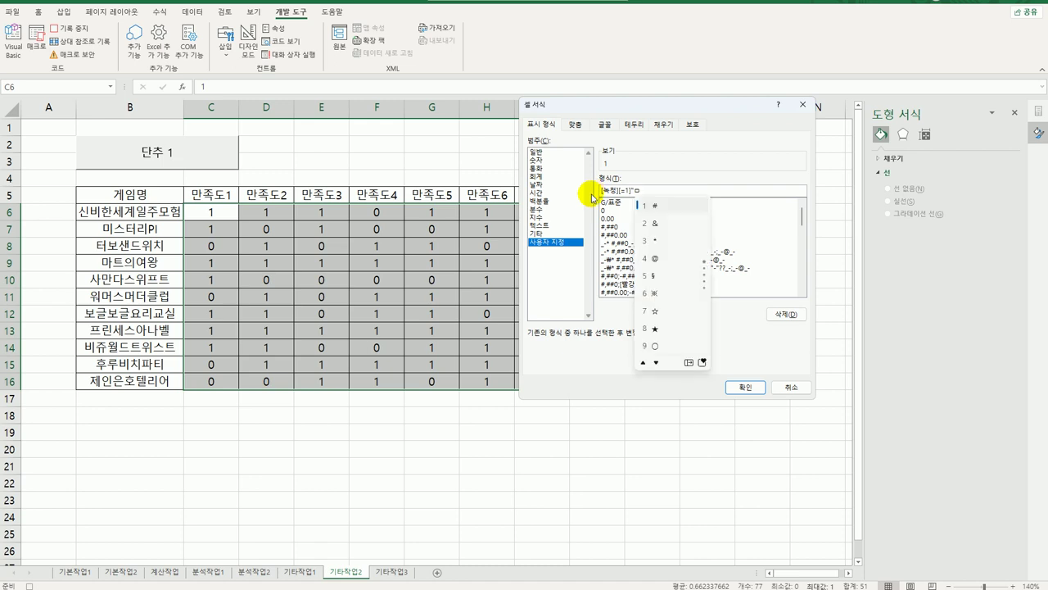
click(659, 332)
text(")
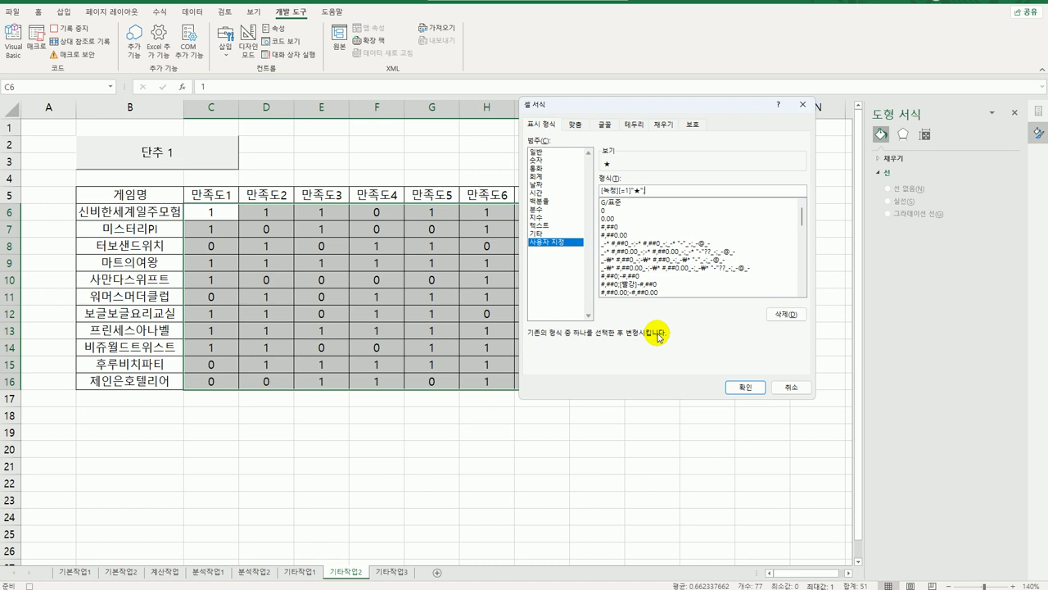
text(;[=0]"ㅁ)
key(Hangul_Hanja)
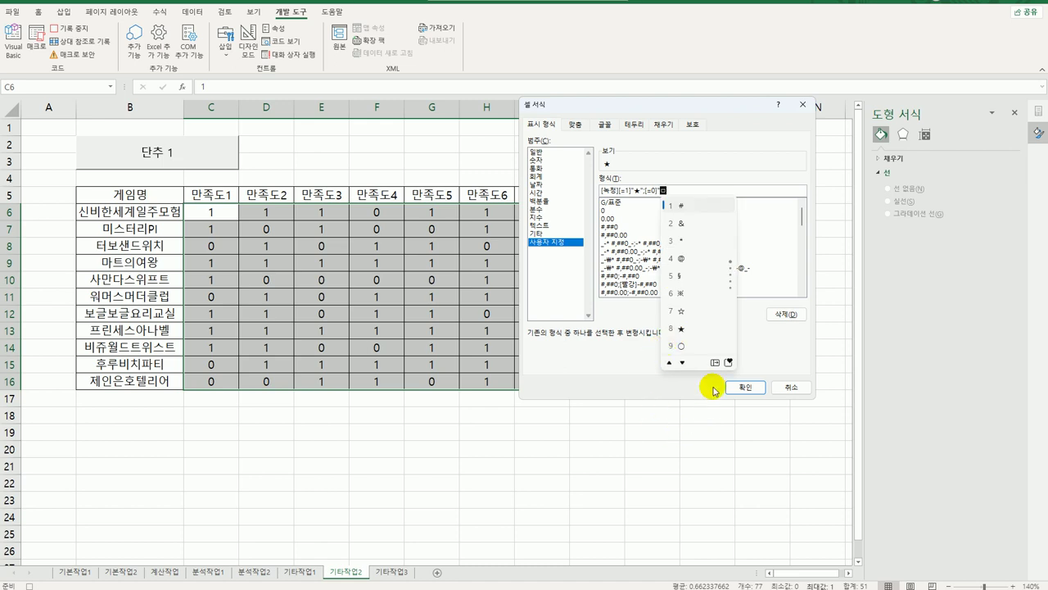
click(677, 309)
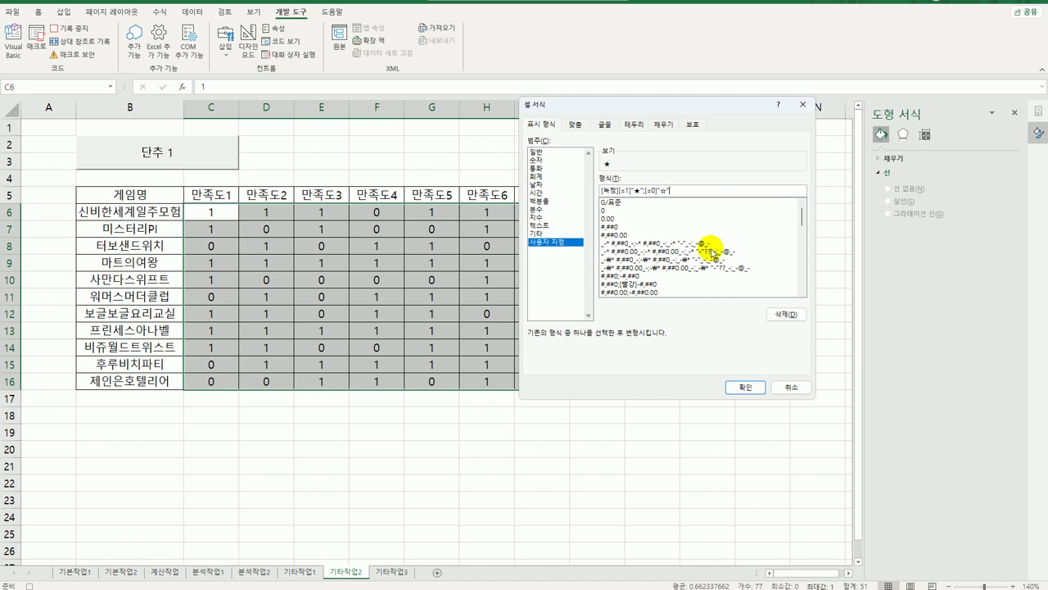
click(737, 386)
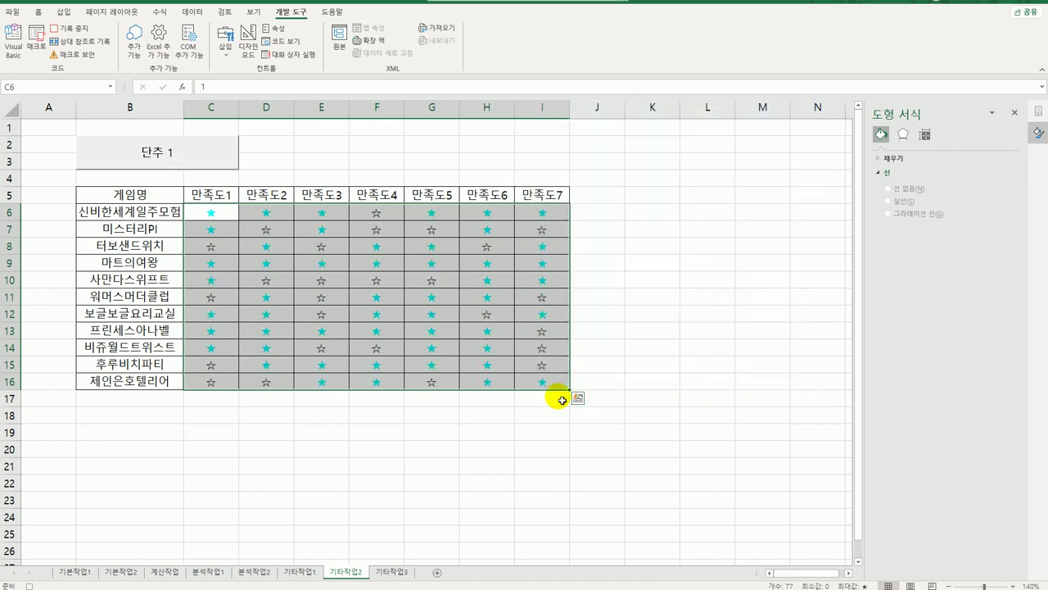
Clear the range selection by selecting cell I16 and stop recording the 서식적용 macro
click(543, 383)
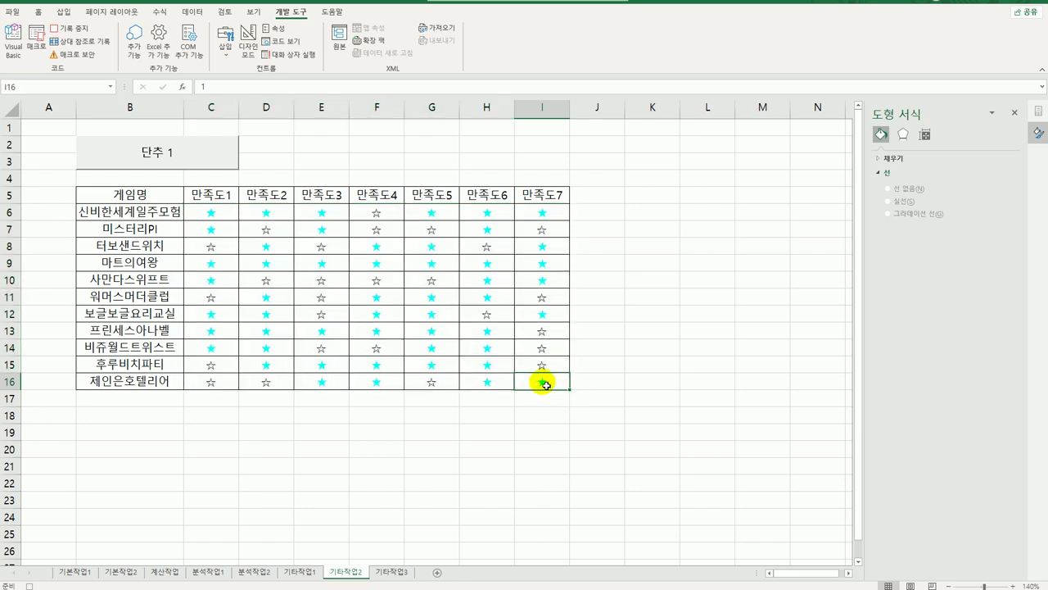
click(81, 41)
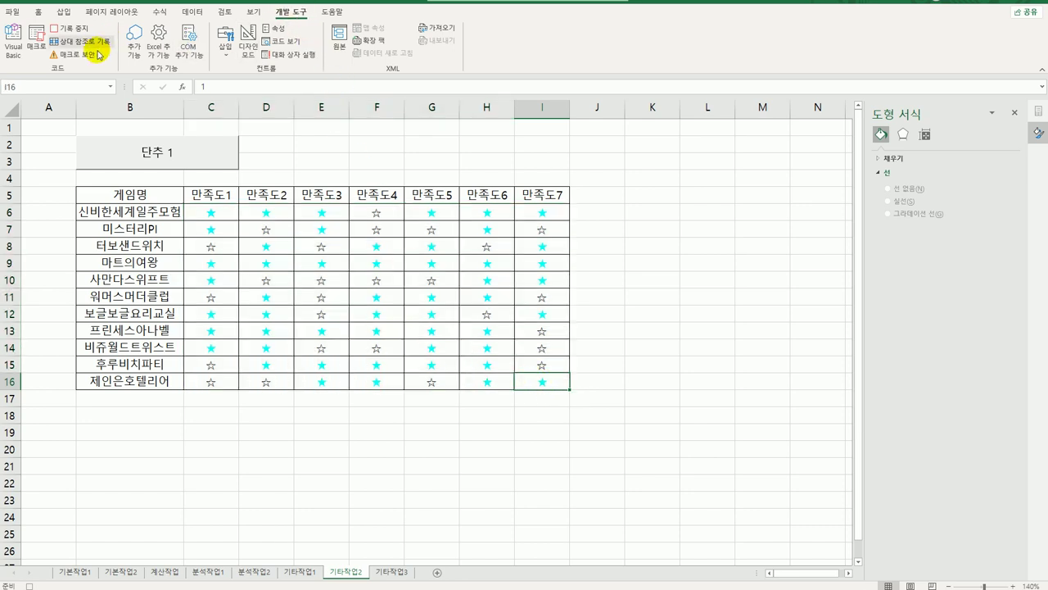
click(70, 28)
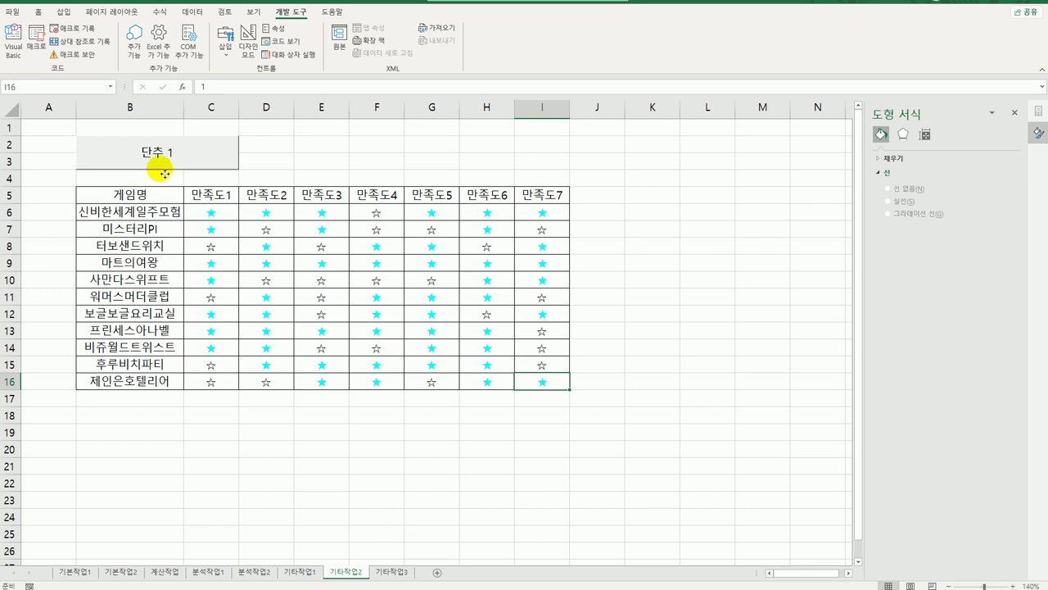
Change the caption of the button over B2:C3 to 서식적용
right_click(164, 173)
click(221, 226)
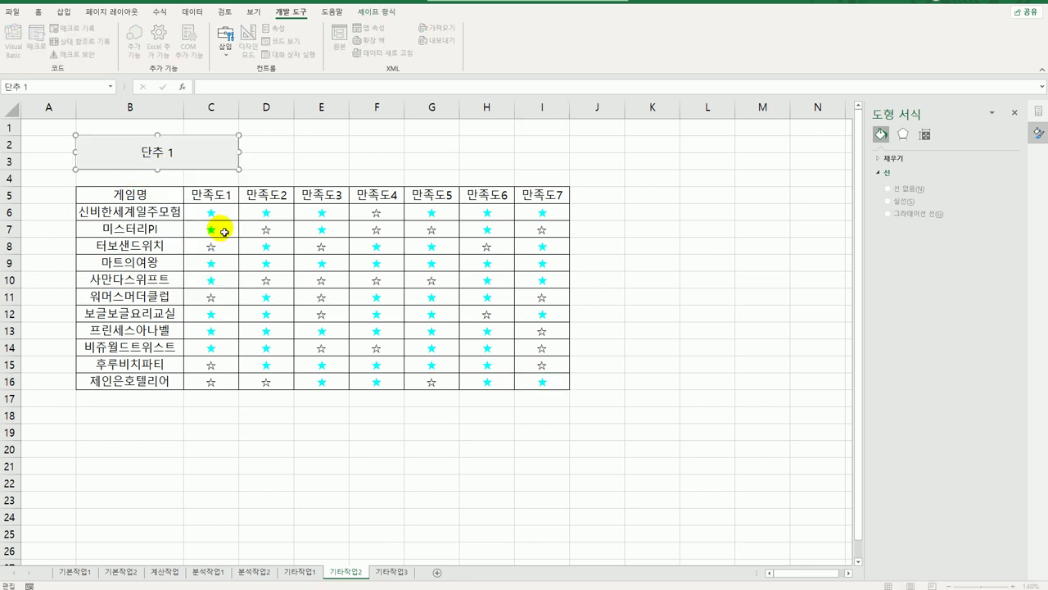
key(ctrl+a)
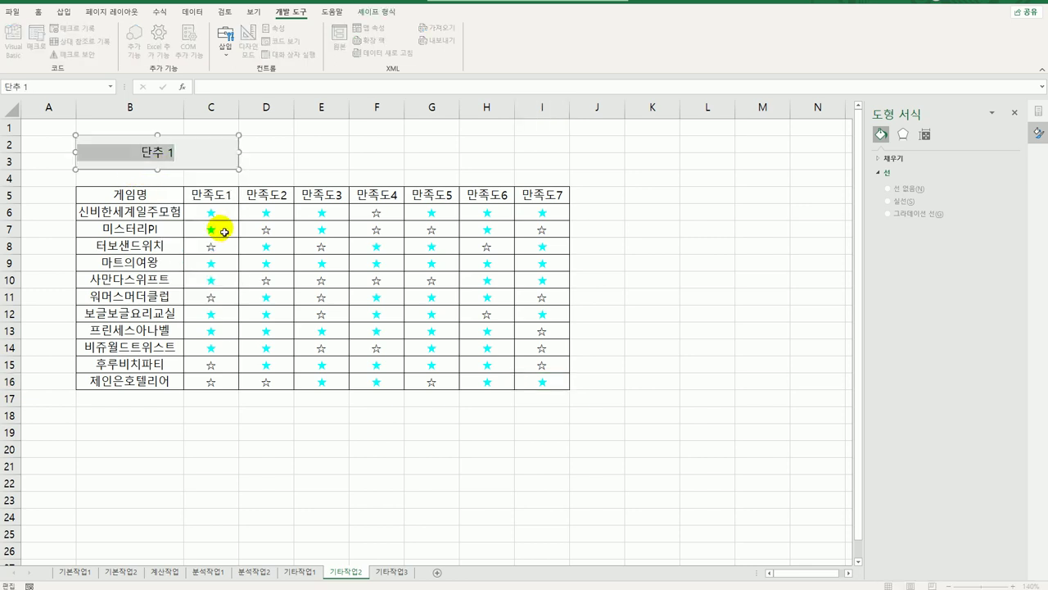
text(서서)
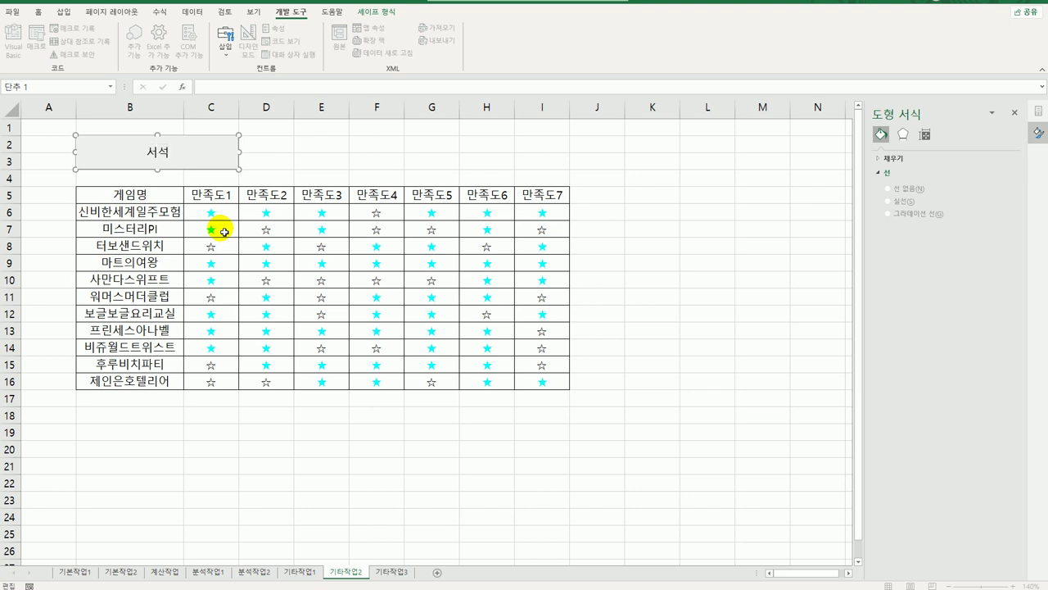
text(적용)
click(611, 196)
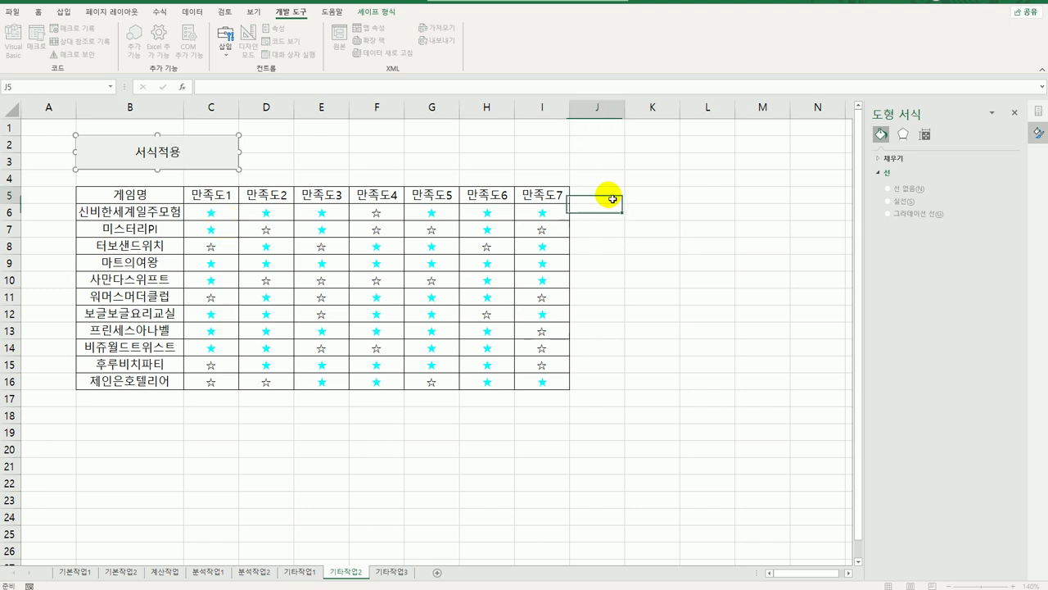
Insert a form-control button covering cells E2:F3, name its macro 서식해제 and start recording it
click(226, 41)
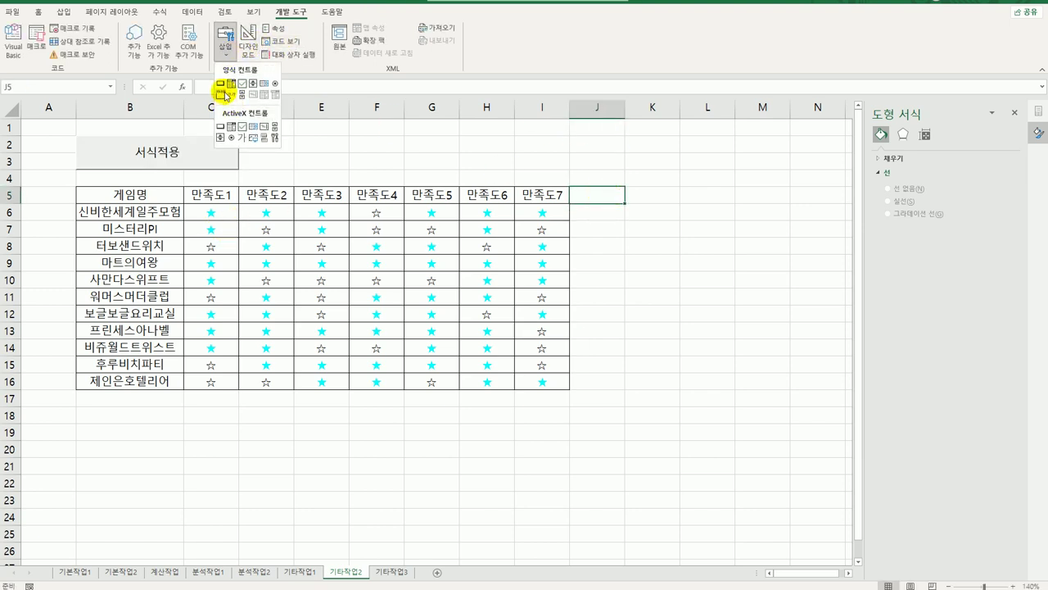
click(221, 85)
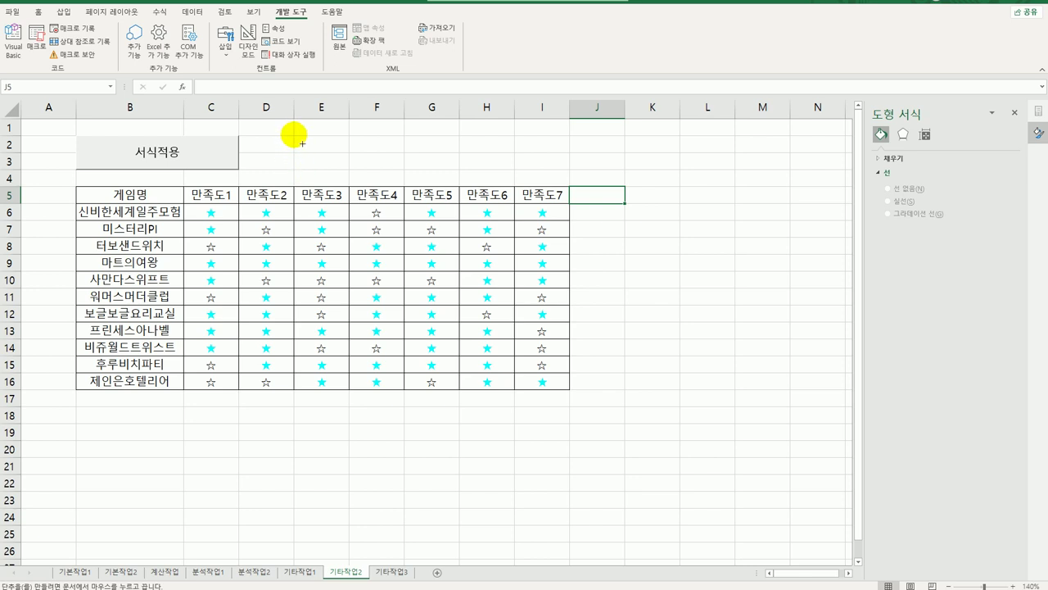
drag(302, 143, 384, 171)
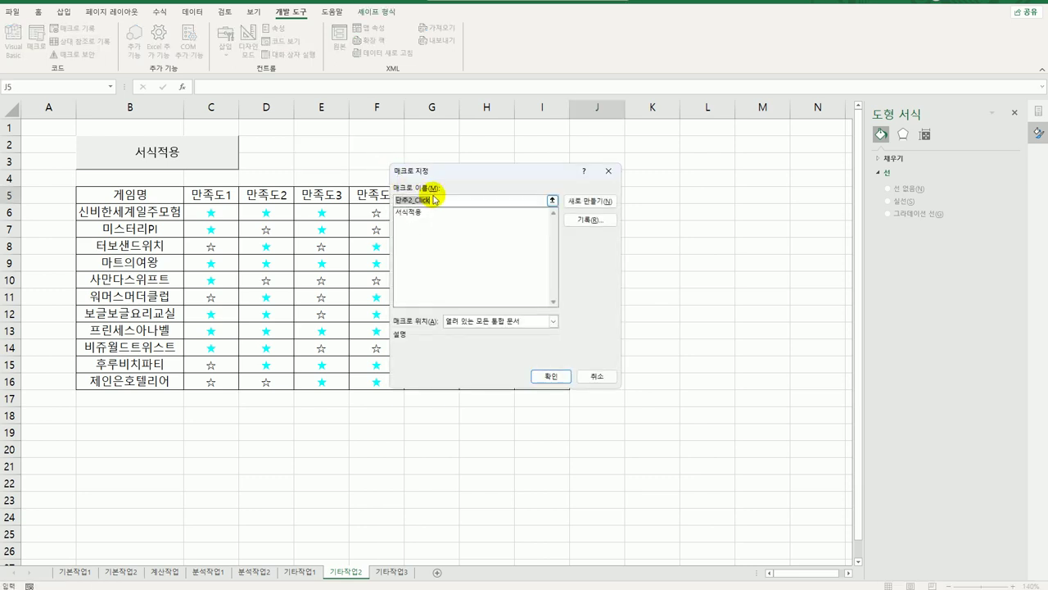
text(서식해제)
click(600, 220)
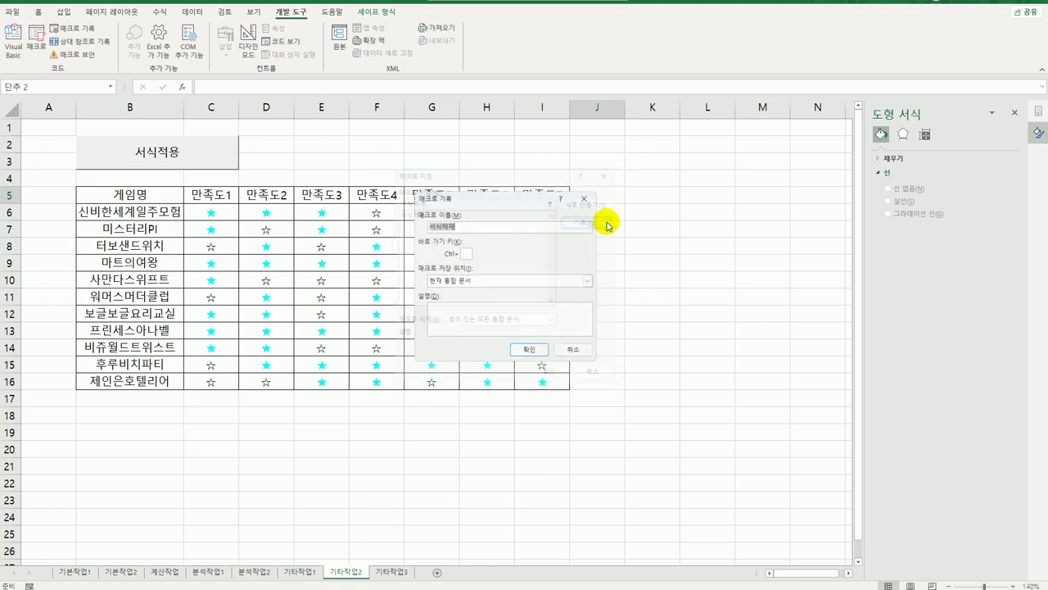
click(530, 352)
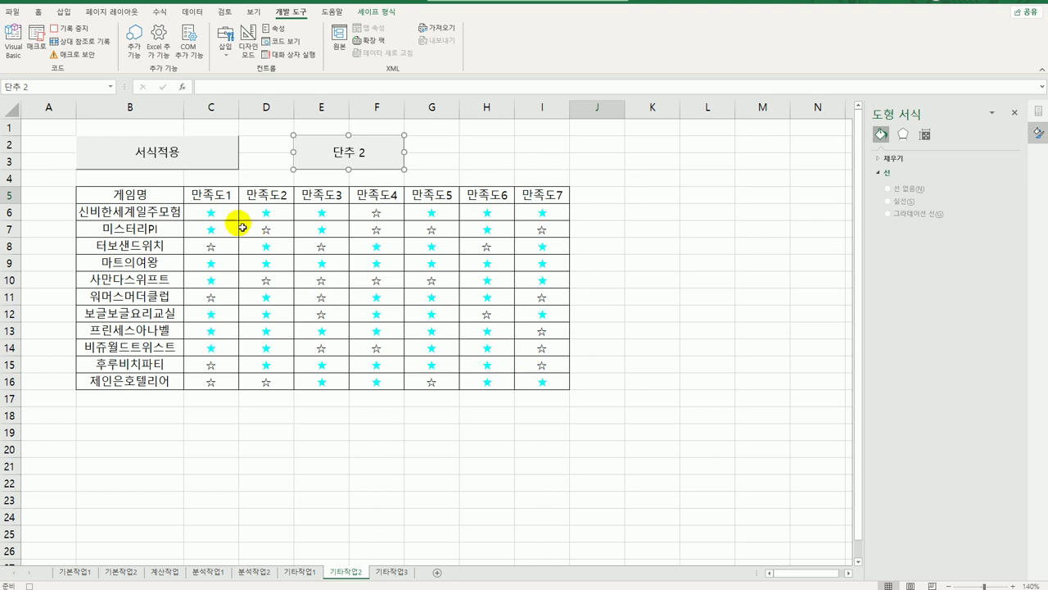
Set the satisfaction scores in C6:I16 to the 일반 number format and stop recording the macro
drag(225, 215, 538, 383)
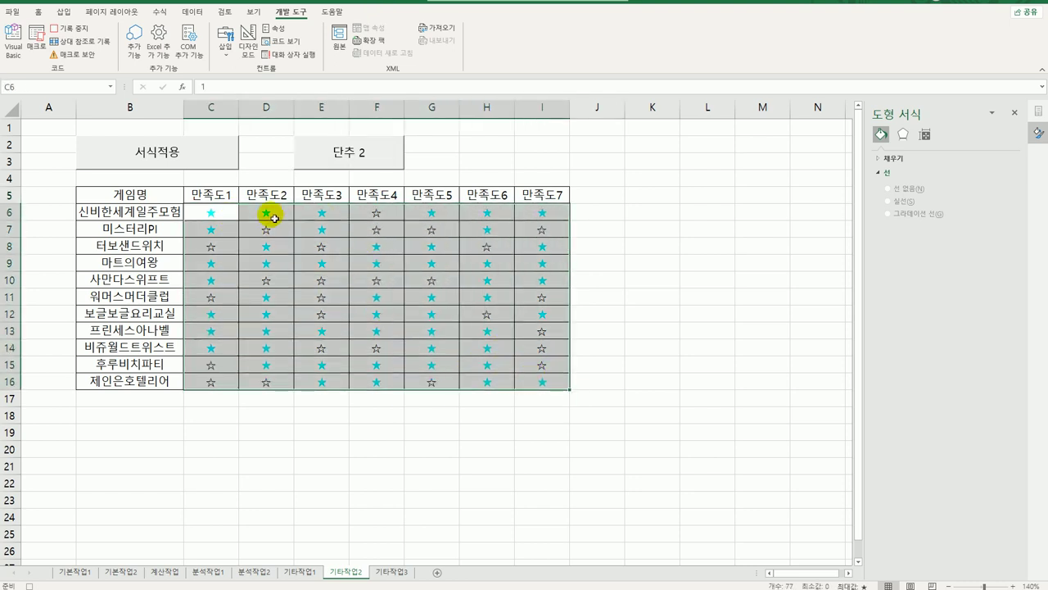
right_click(219, 215)
click(294, 451)
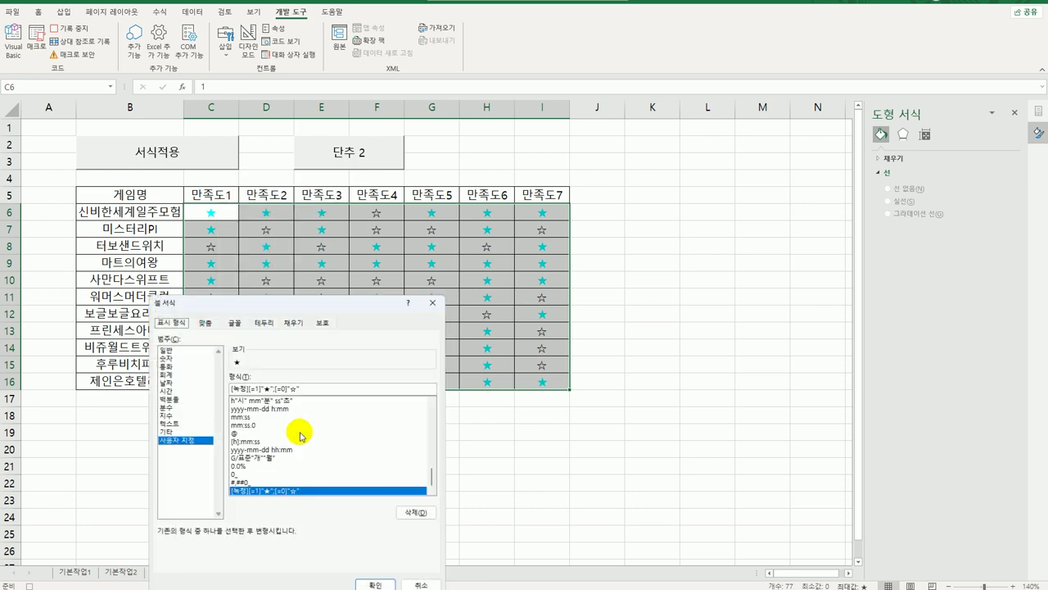
drag(313, 303, 596, 136)
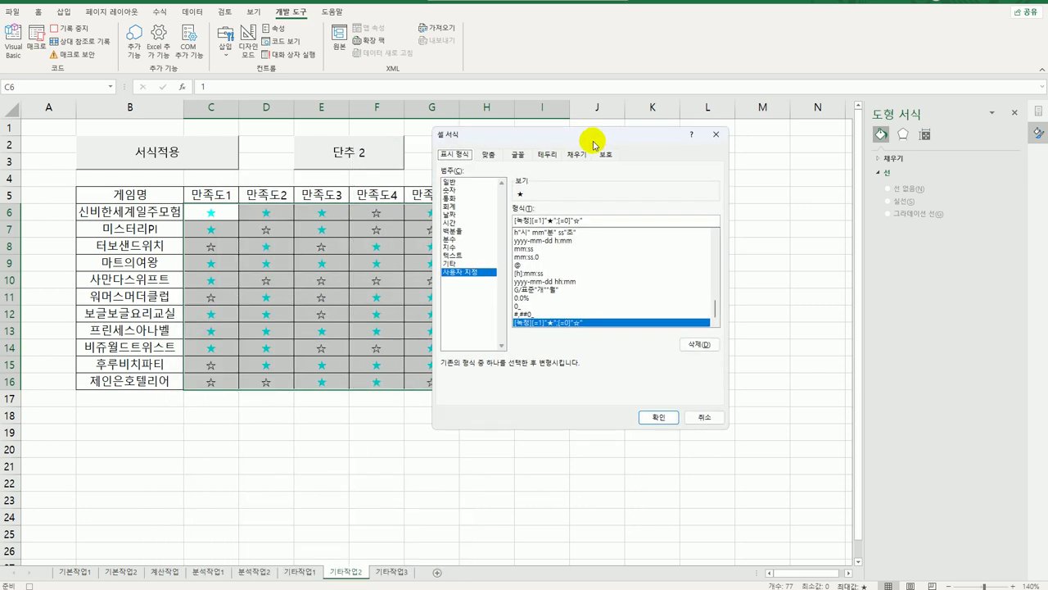
click(473, 182)
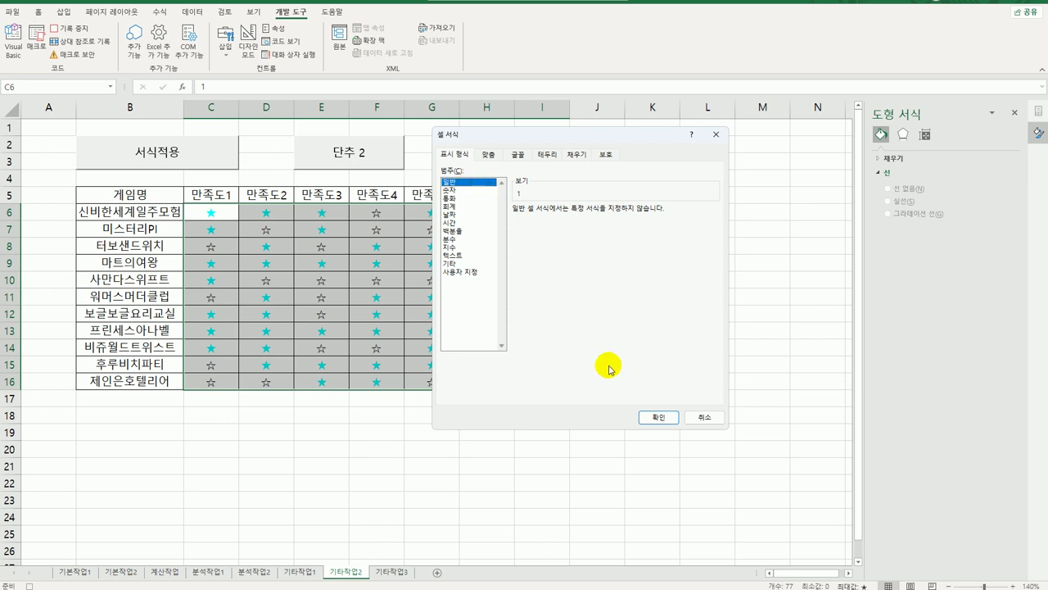
click(653, 417)
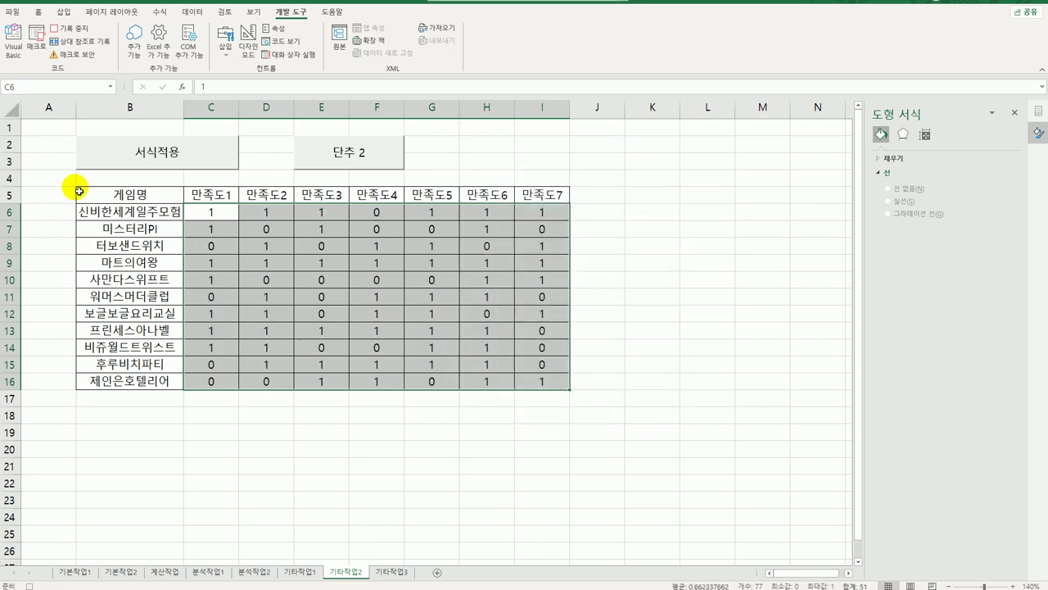
click(209, 212)
click(72, 35)
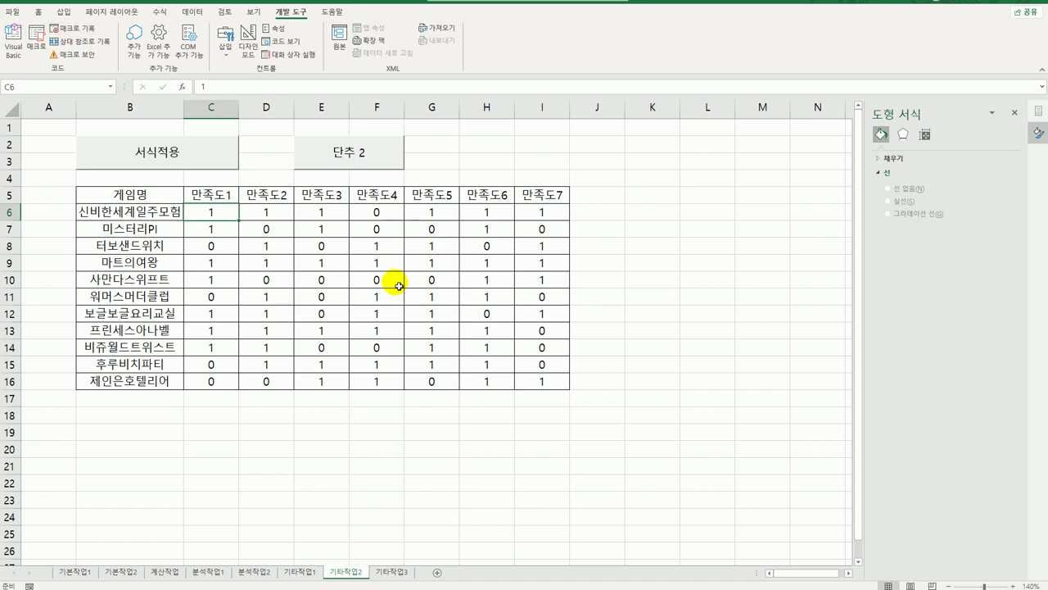
Change the caption of the button over E2:F3 to 서식해제
ctrl+click(381, 170)
right_click(381, 170)
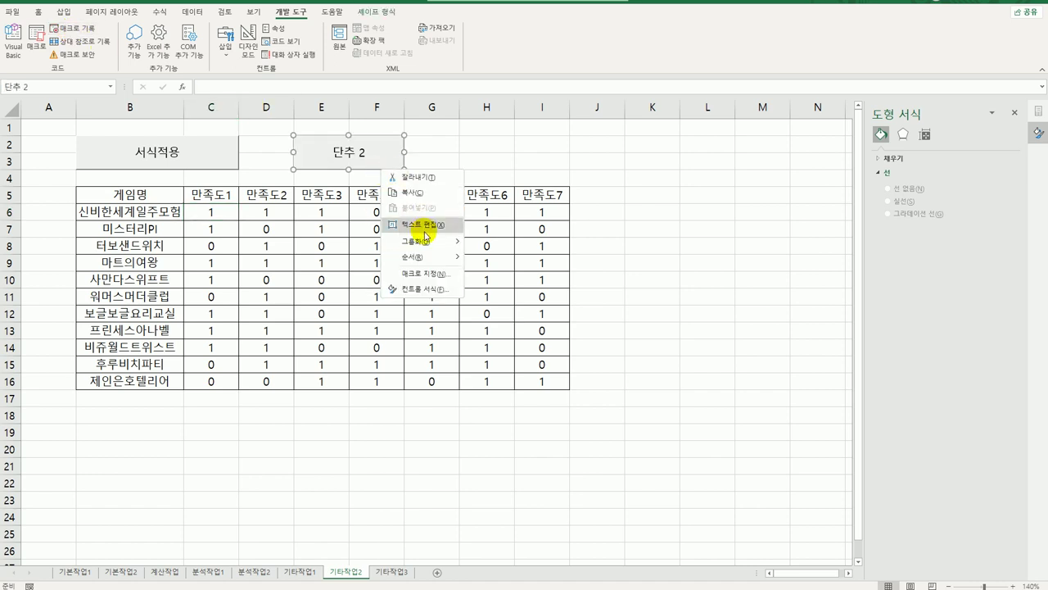
click(424, 225)
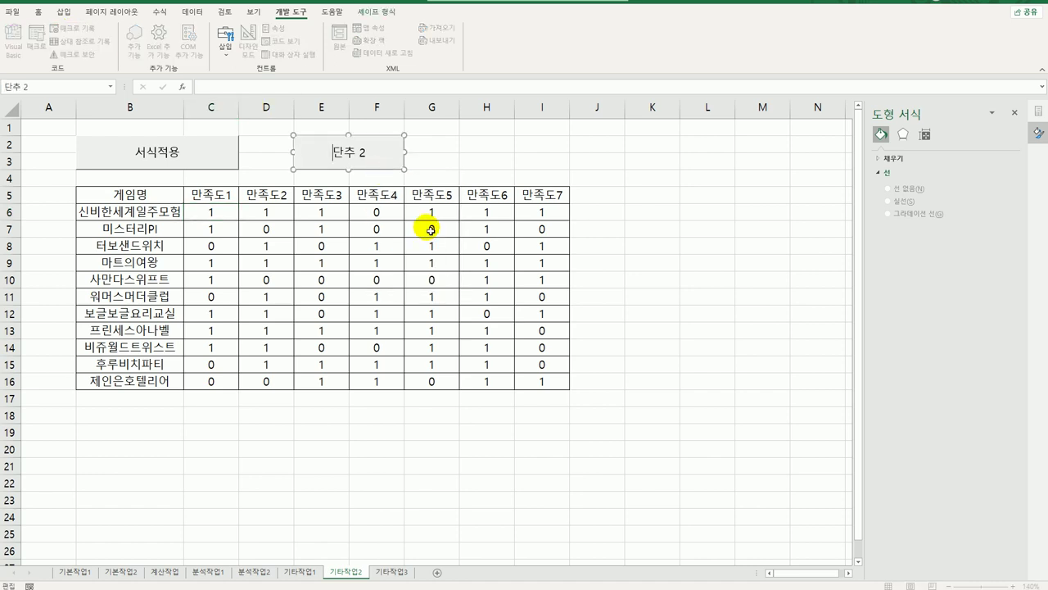
key(ctrl+a)
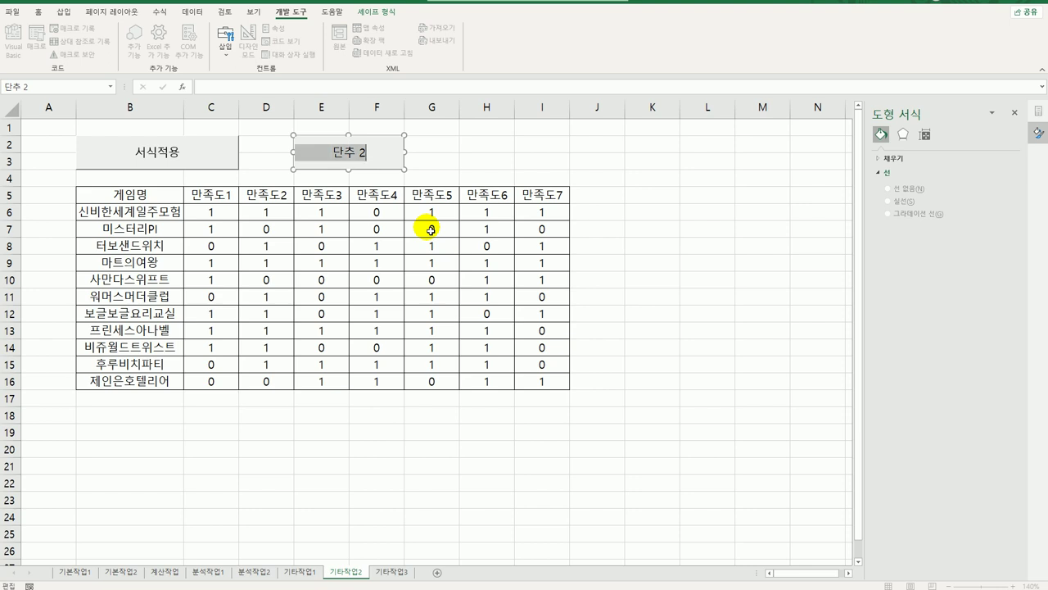
text(서식햊)
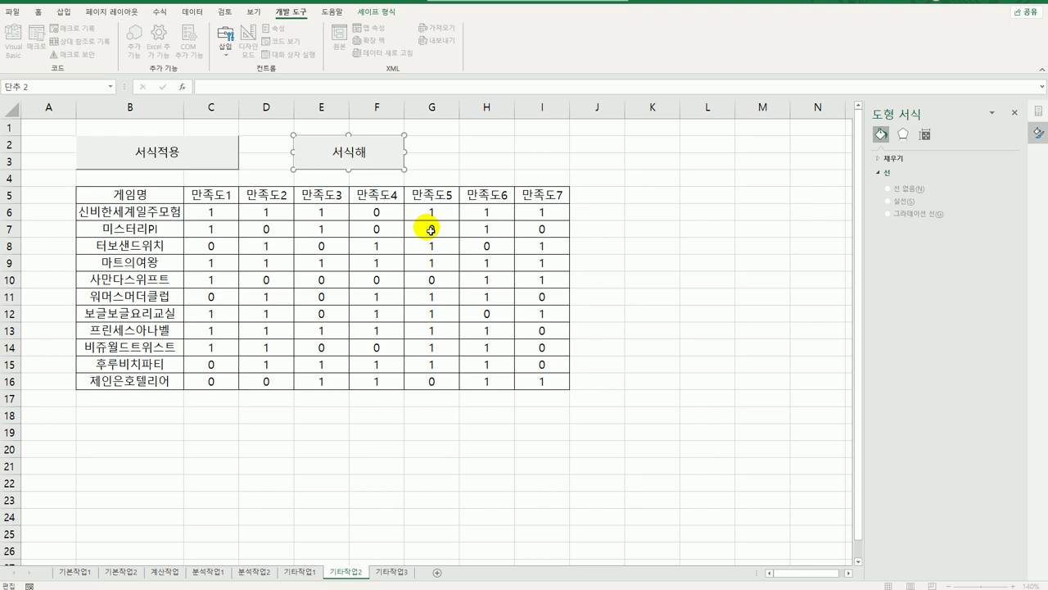
text(제)
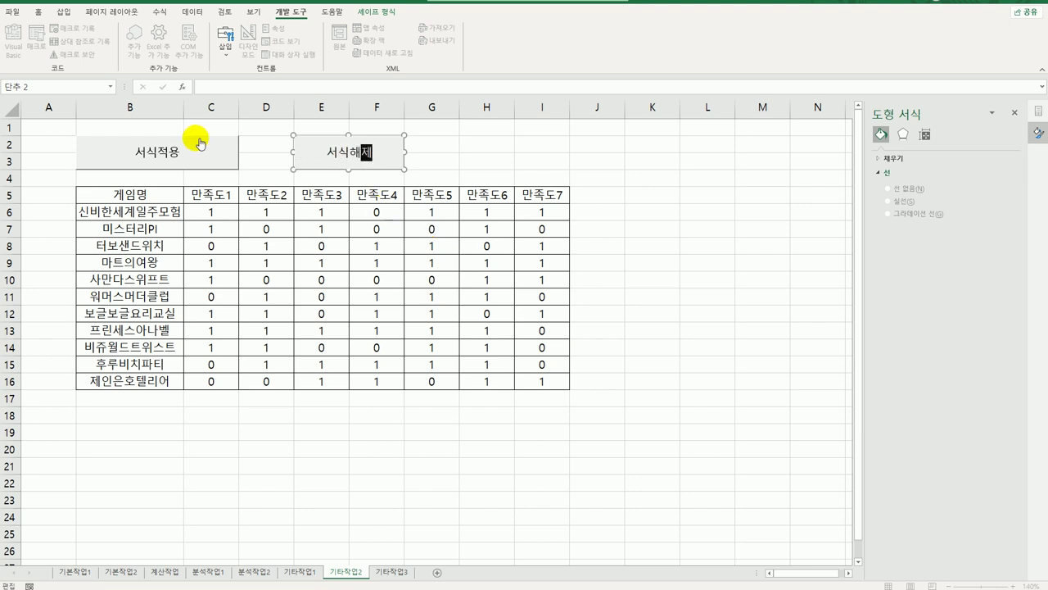
click(463, 177)
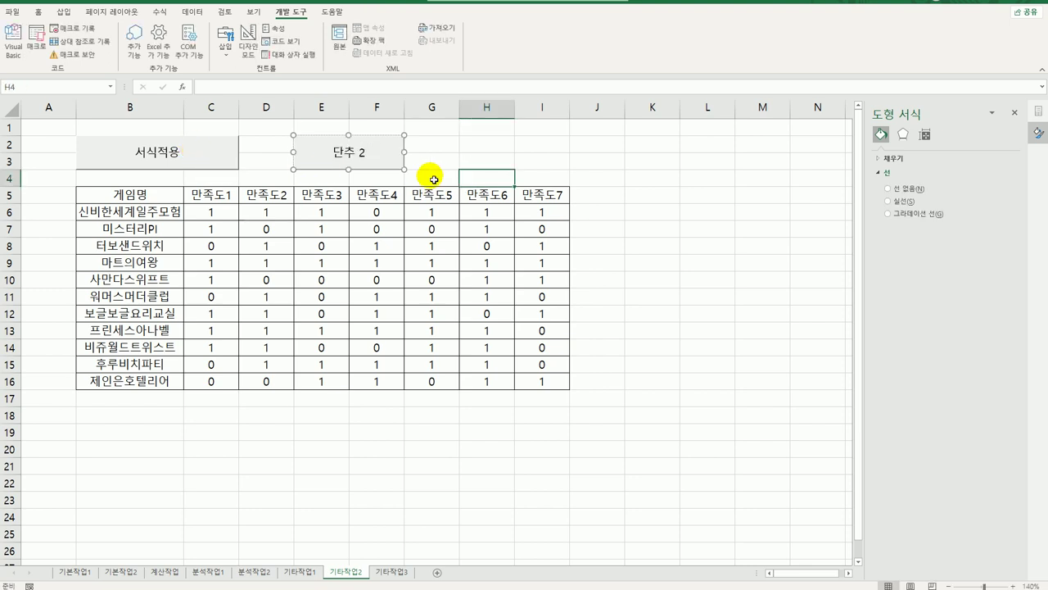
Test both macros by running the 서식적용 button and the 서식해제 button on the satisfaction scores
click(209, 163)
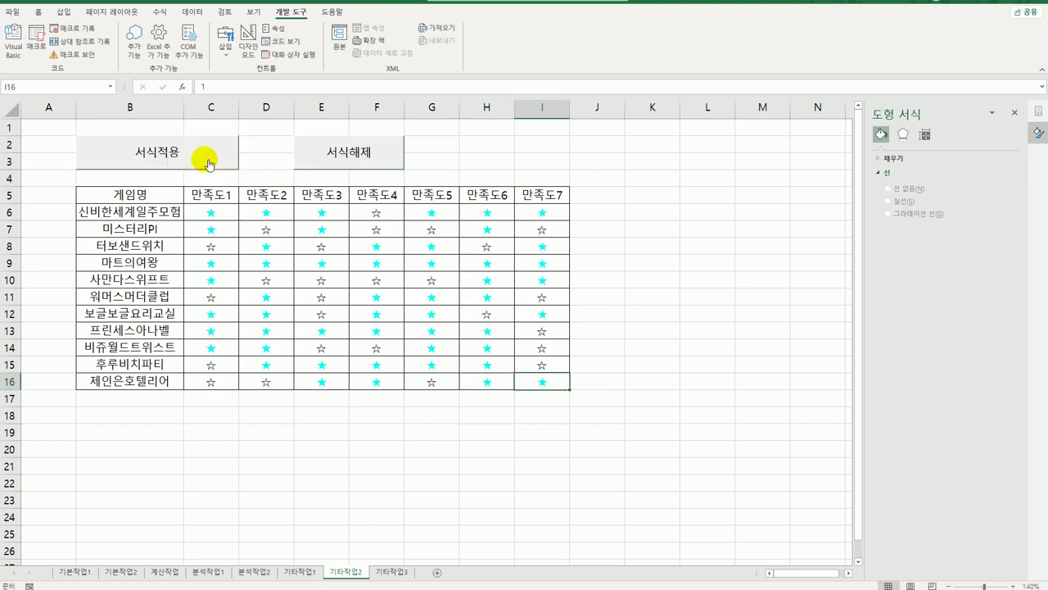
click(346, 167)
click(640, 247)
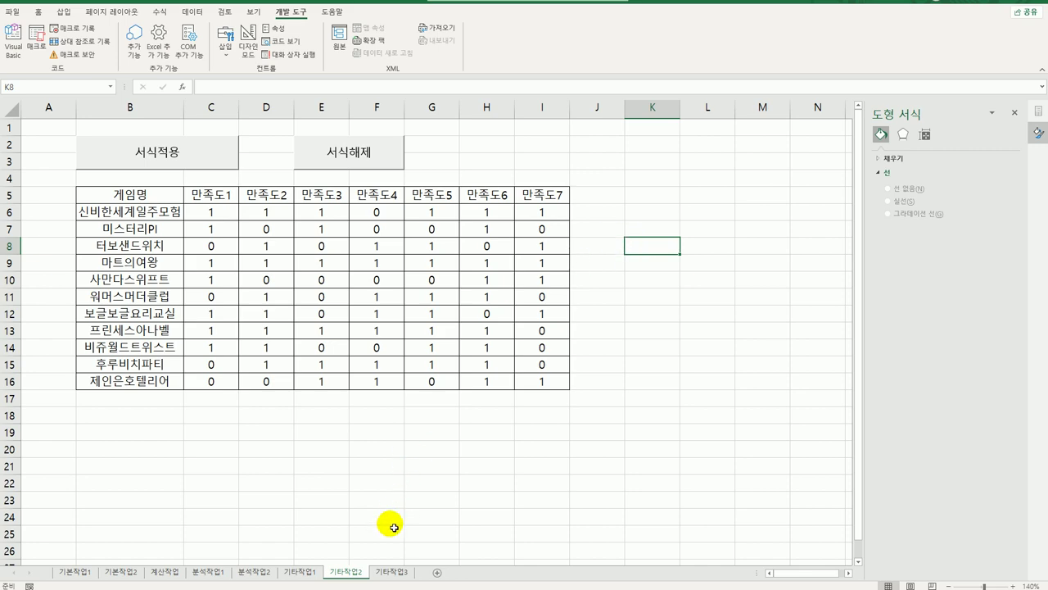
On the 기타작업3 sheet, turn on design mode and open the click event procedure of the 게임검색 button
click(391, 571)
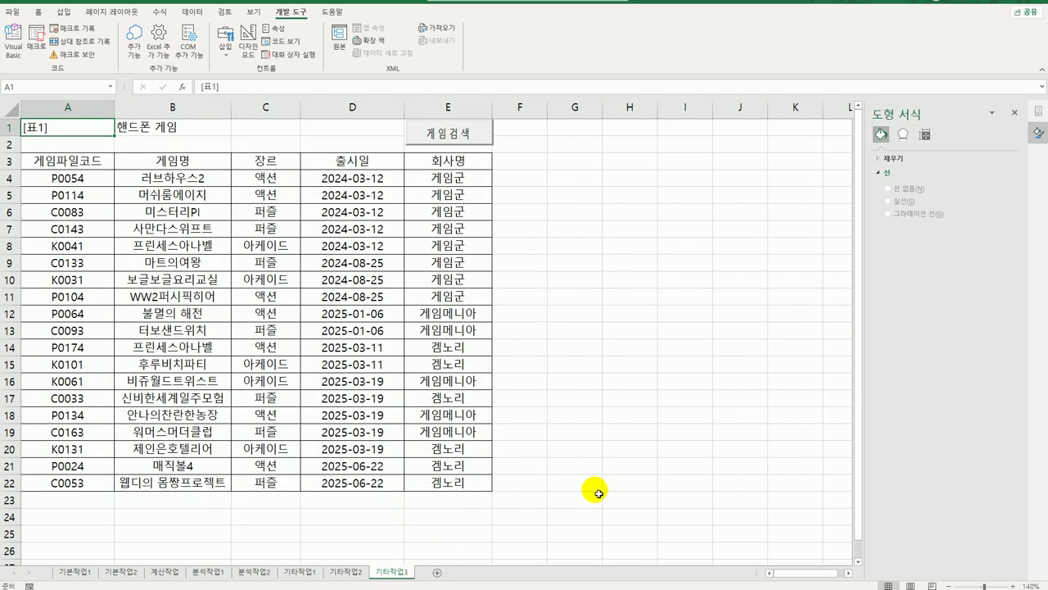
click(587, 450)
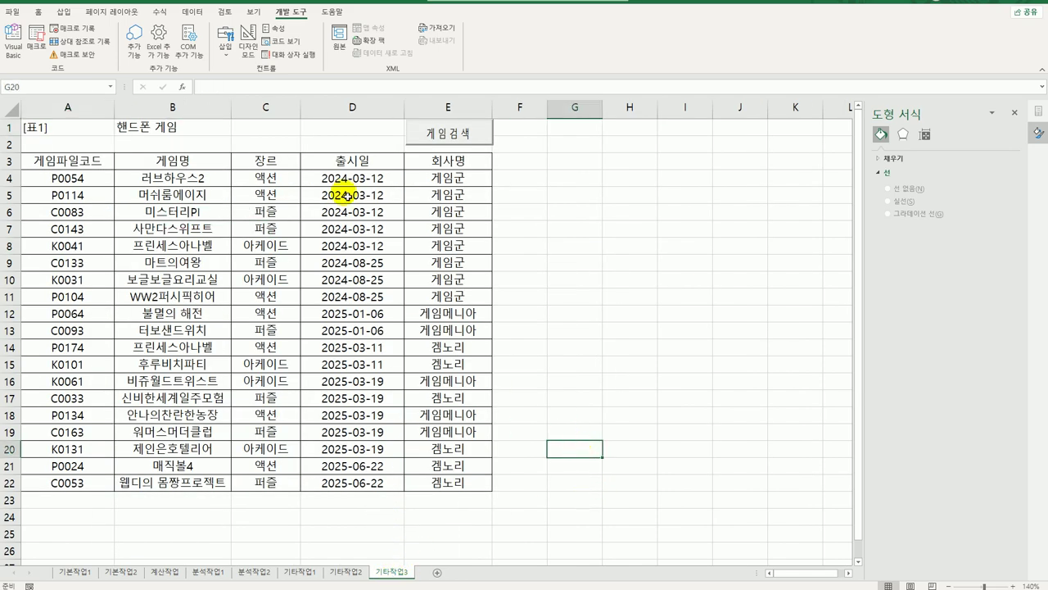
click(248, 43)
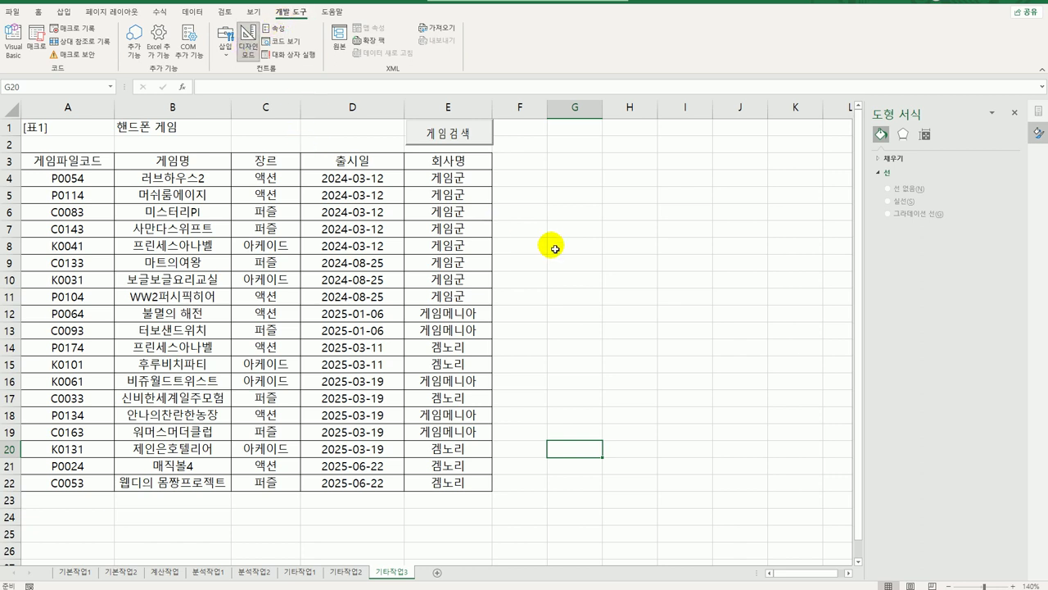
click(463, 138)
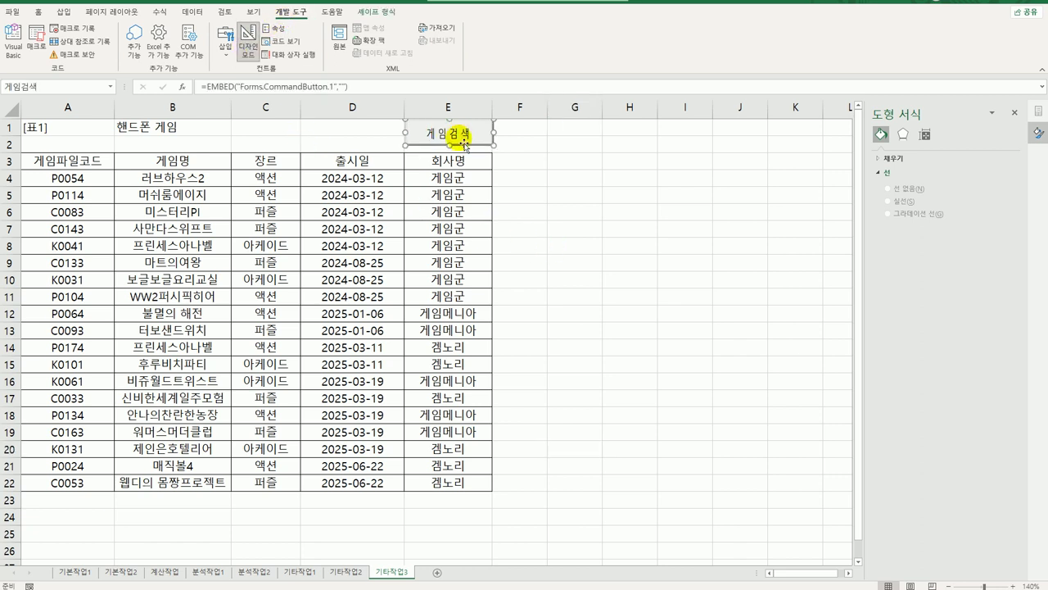
double_click(468, 138)
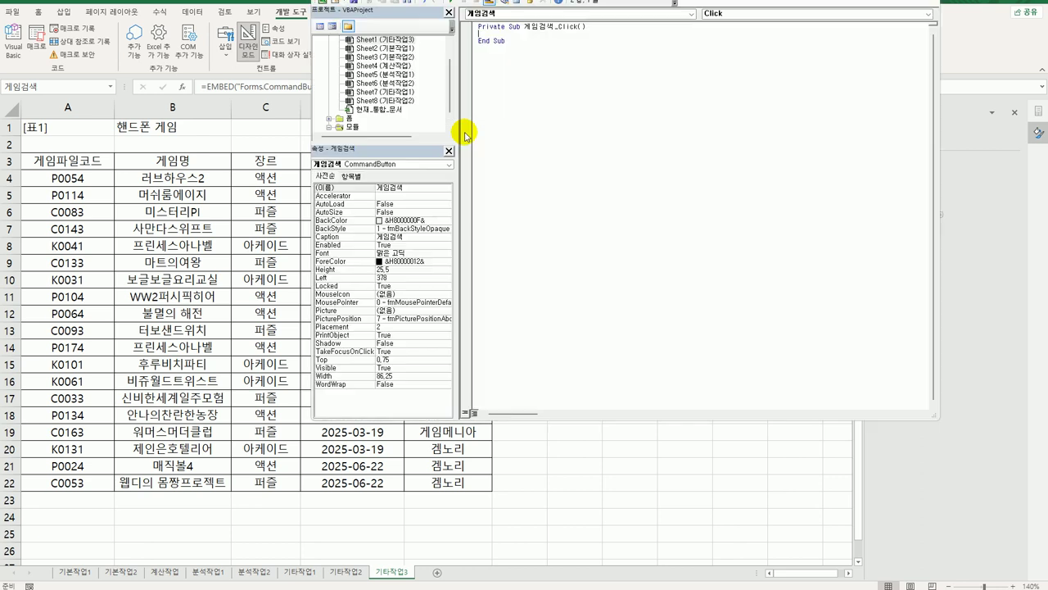
Add the indented line 게임검색화면.Show to the 게임검색_Click procedure
key(Tab)
text(게임검색화)
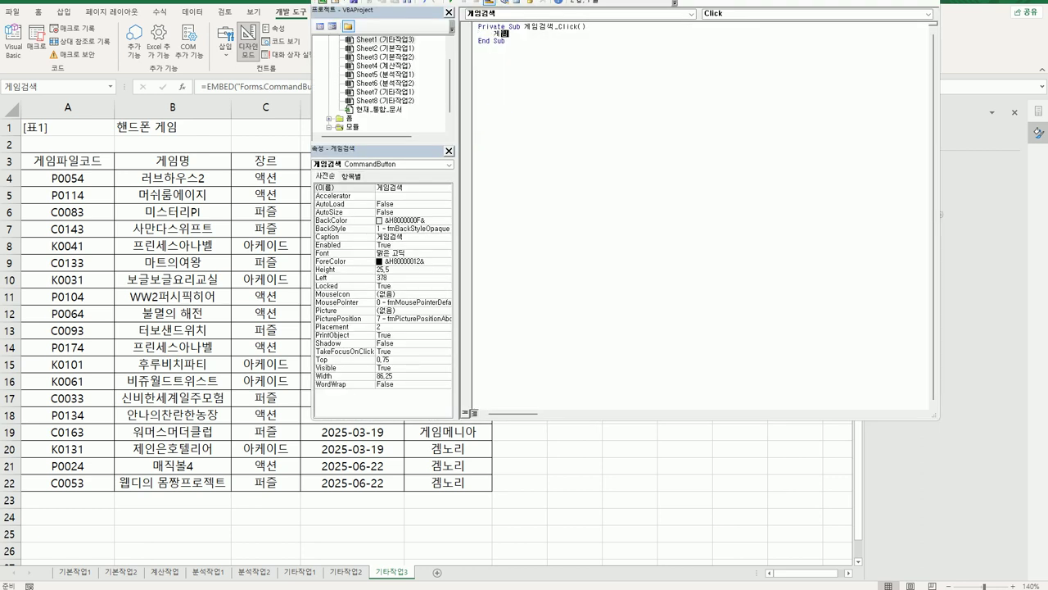
text(면.Show)
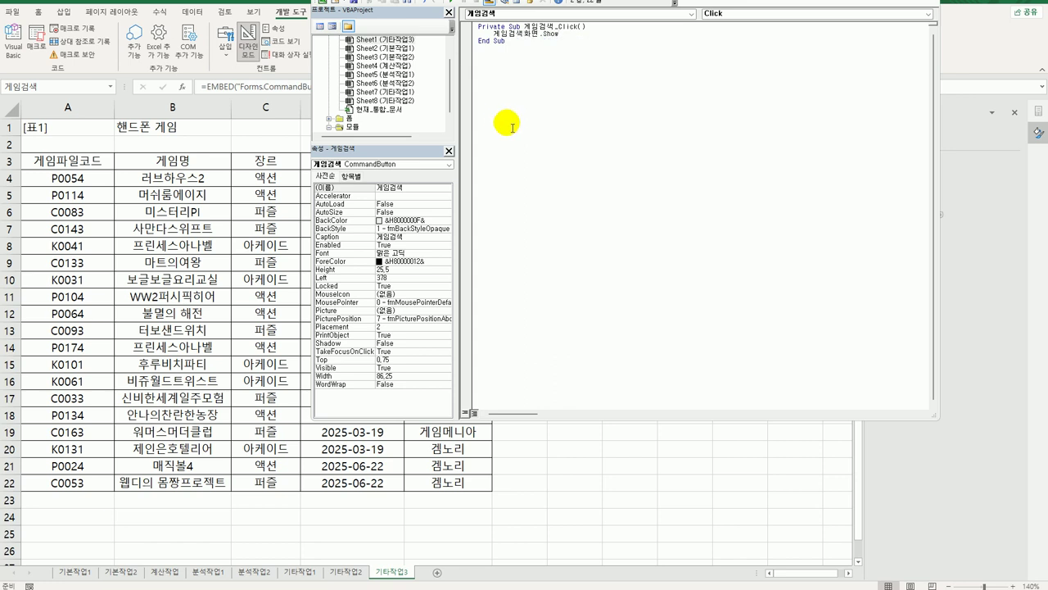
click(490, 187)
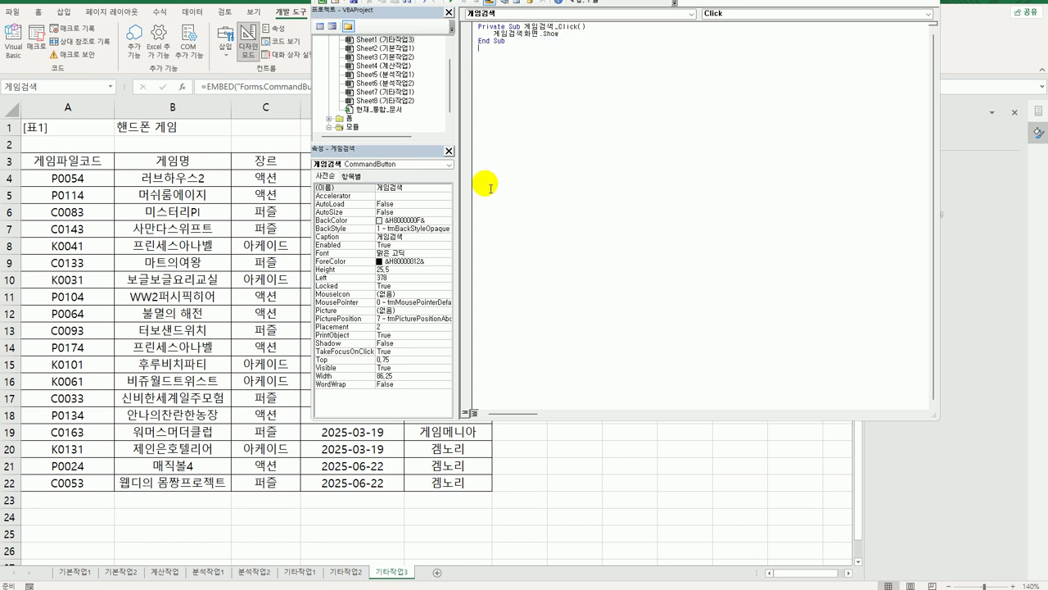
Open the code of the 게임검색화면 form and create its UserForm Initialize event procedure
double_click(338, 118)
click(366, 128)
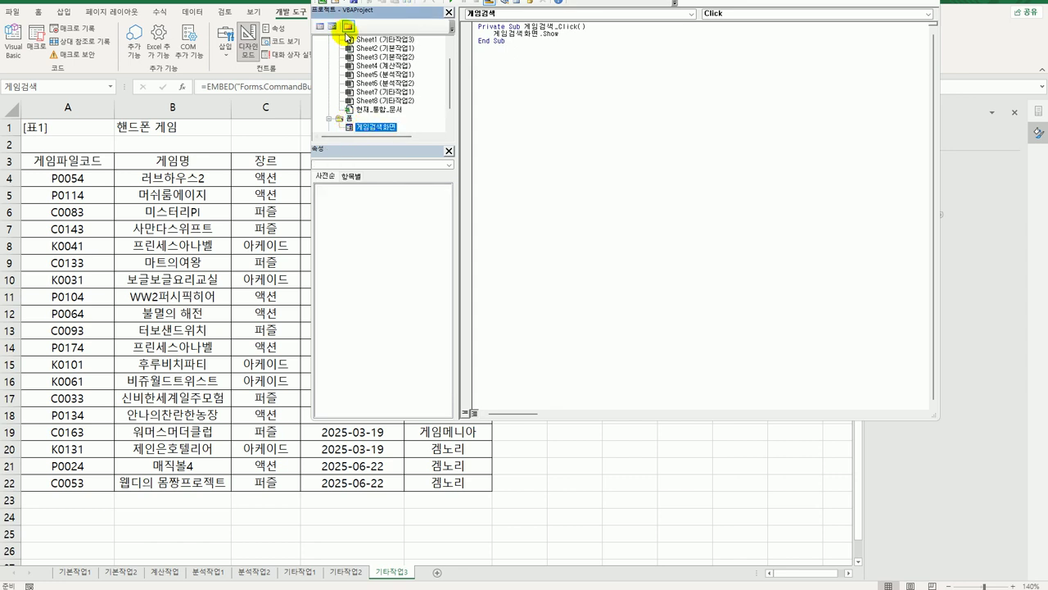
click(320, 25)
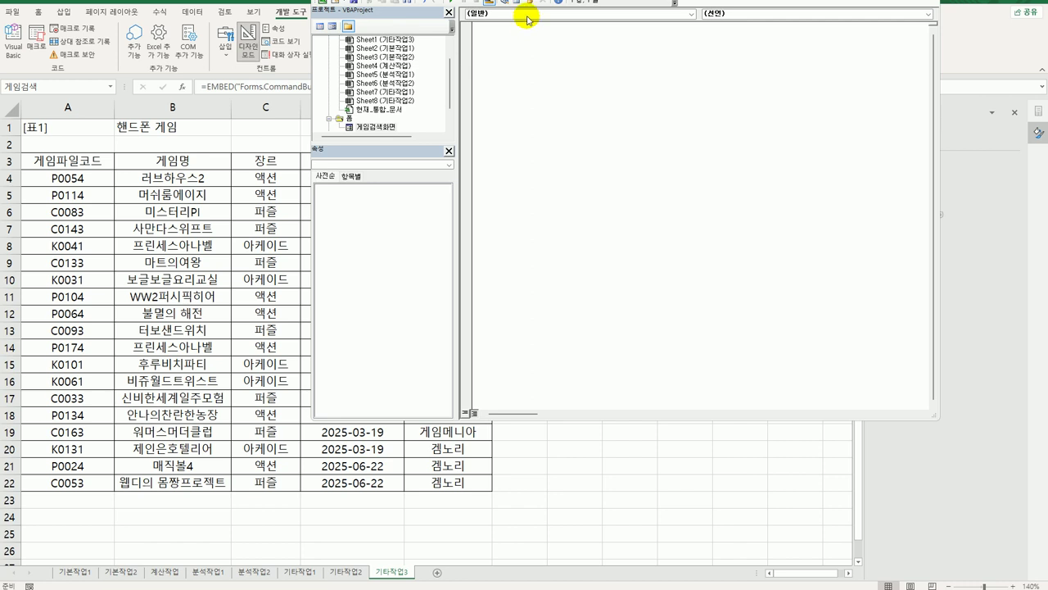
click(525, 15)
click(522, 109)
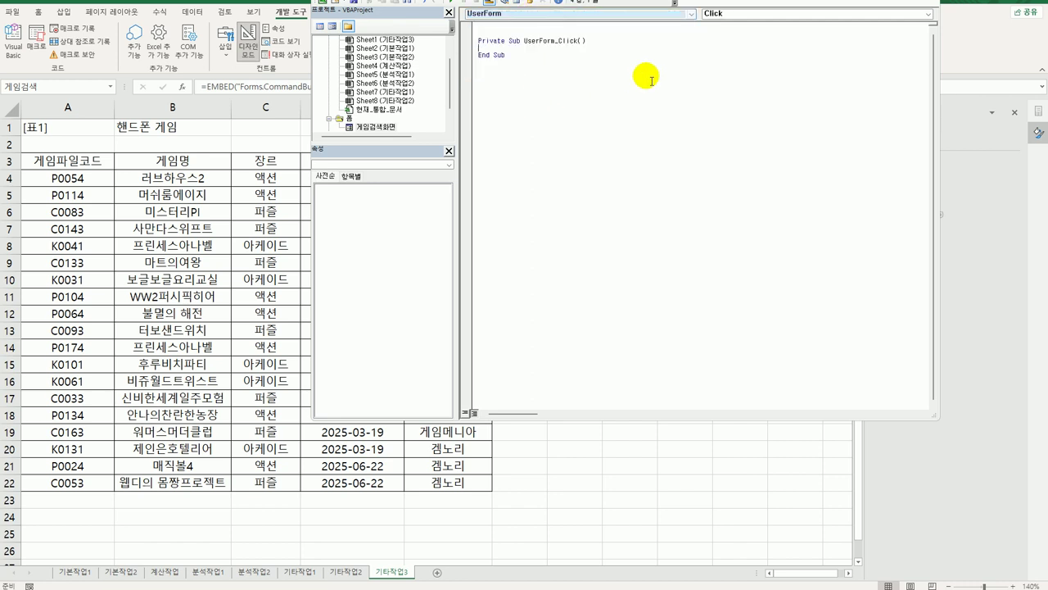
click(709, 11)
click(719, 75)
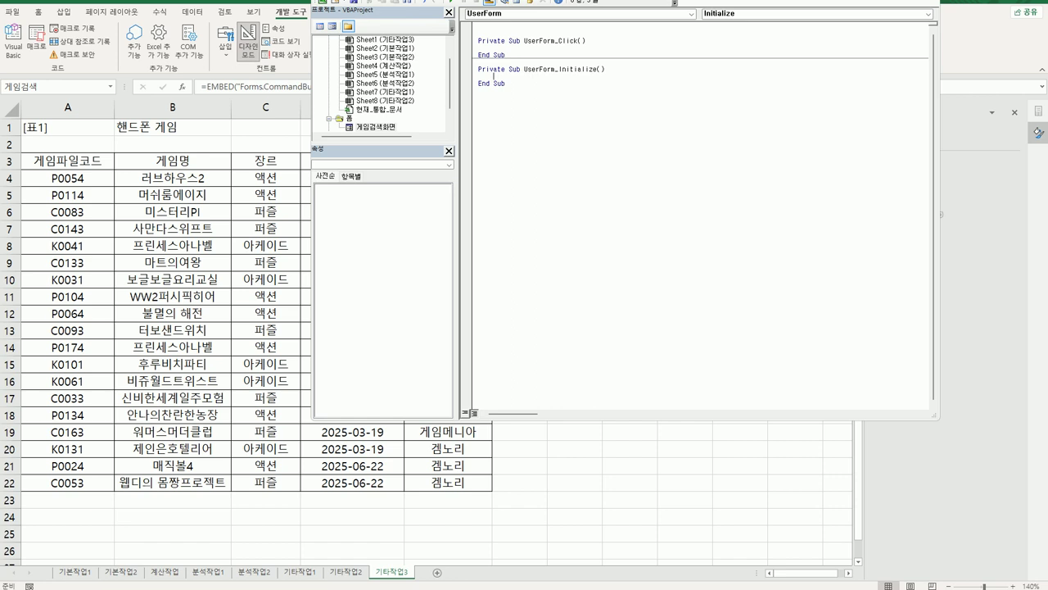
In UserForm_Initialize, add the indented line Combo게임명.RowSource = "B4:B22"
text(co)
text(mbo게임)
text(ㅁ)
text(ㅕㅇ.Row)
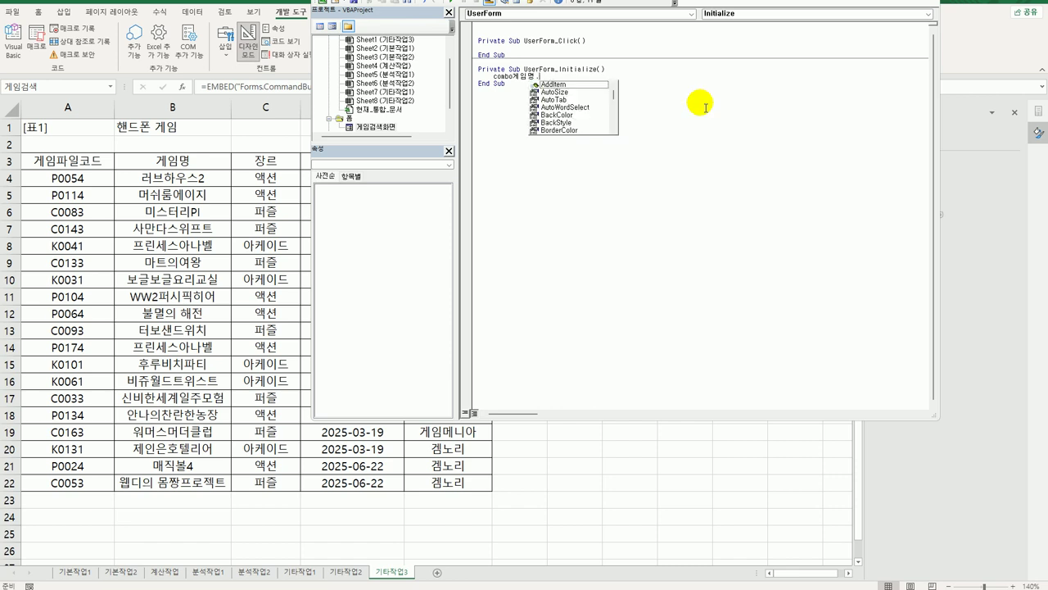
key(Tab)
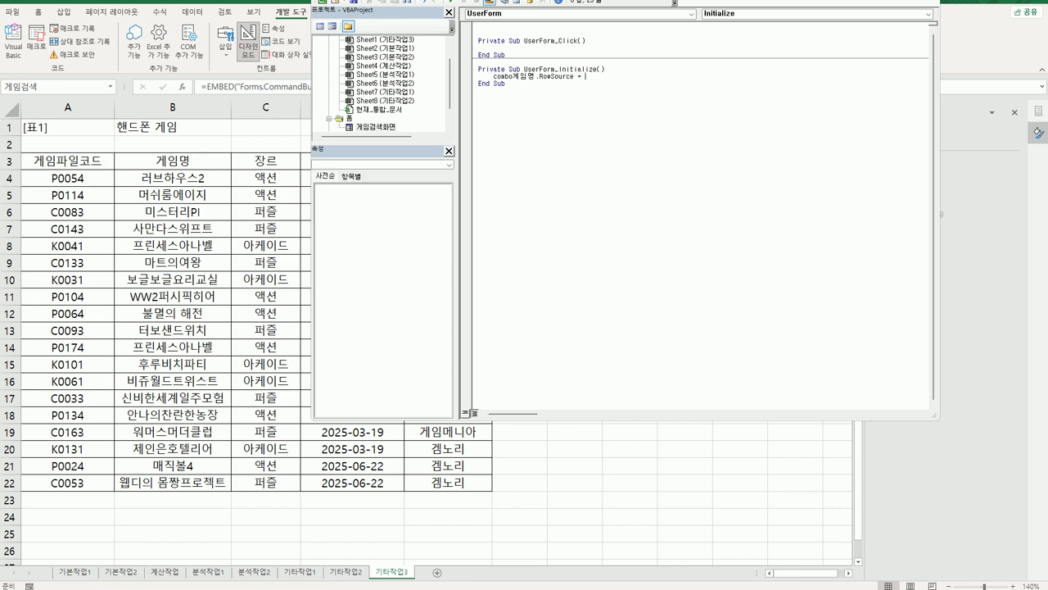
text(= "B4:B22)
Create the cmd종료 click procedure containing the lines Unload Me and [B1].Font.Bold = True
click(628, 14)
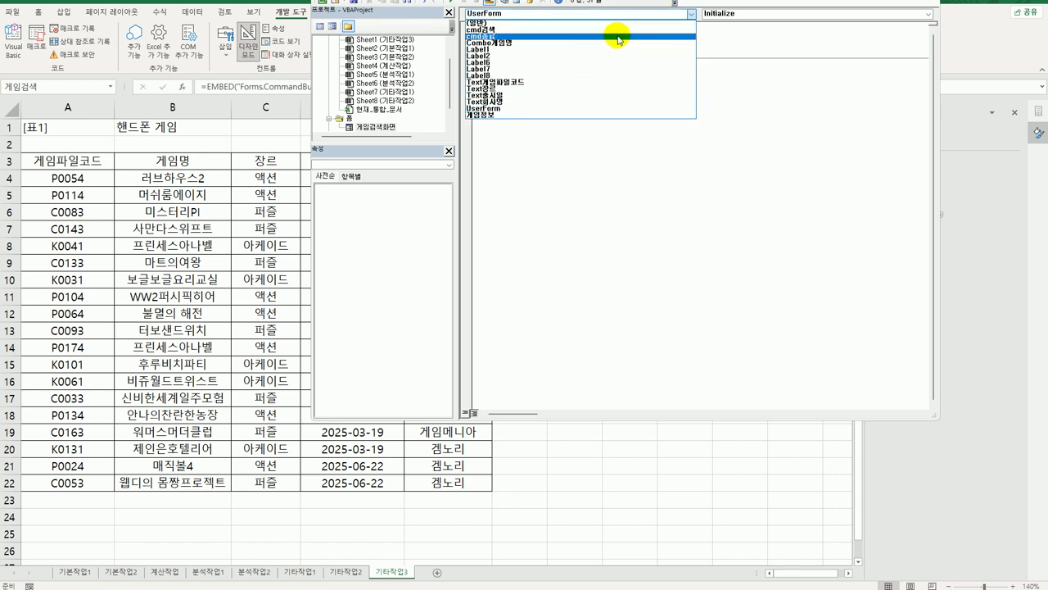
click(619, 37)
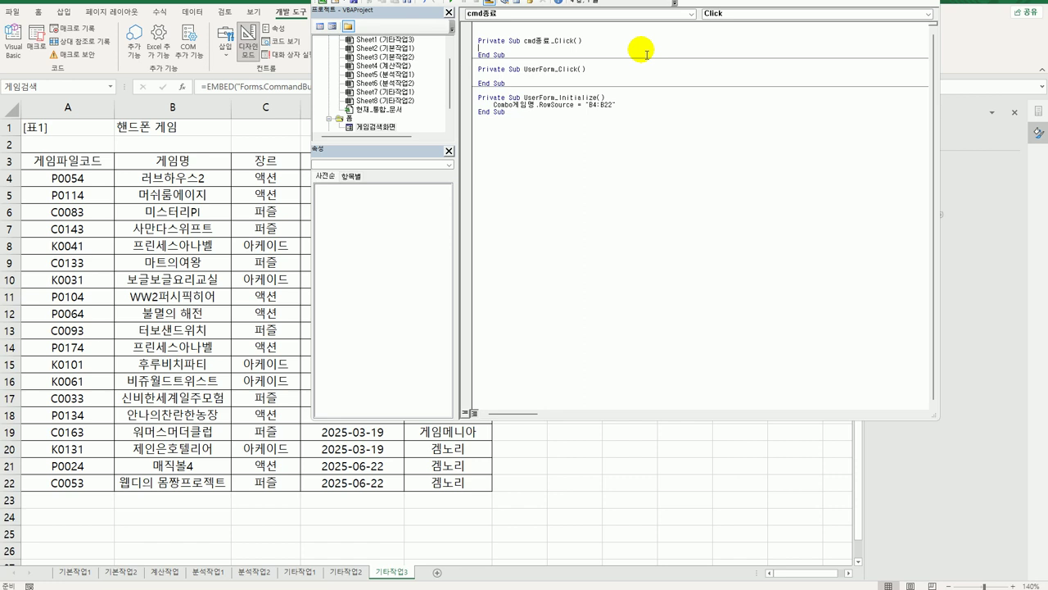
key(Tab)
text(load Me)
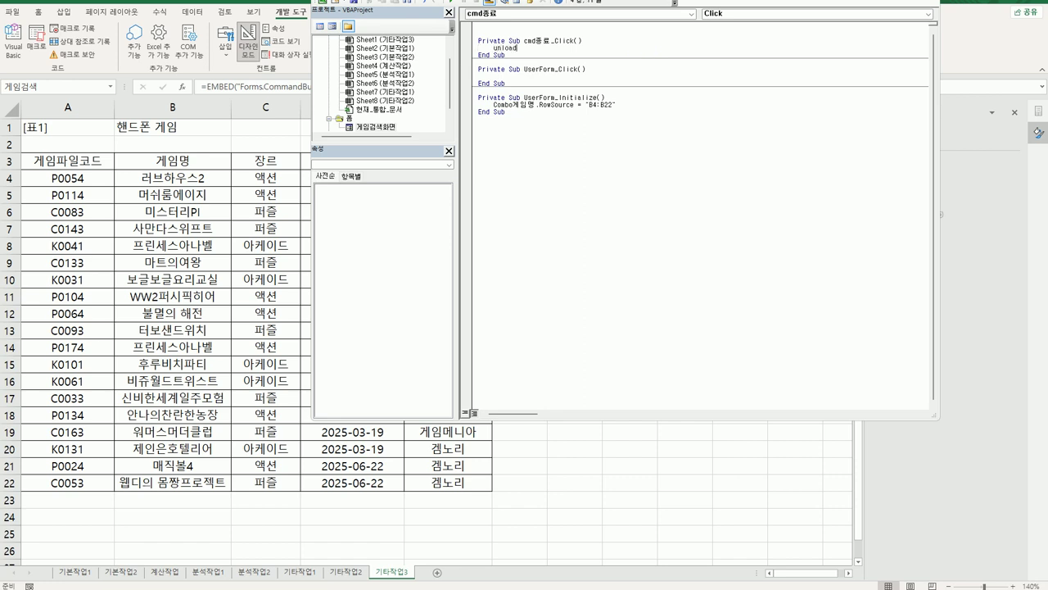
key(Return)
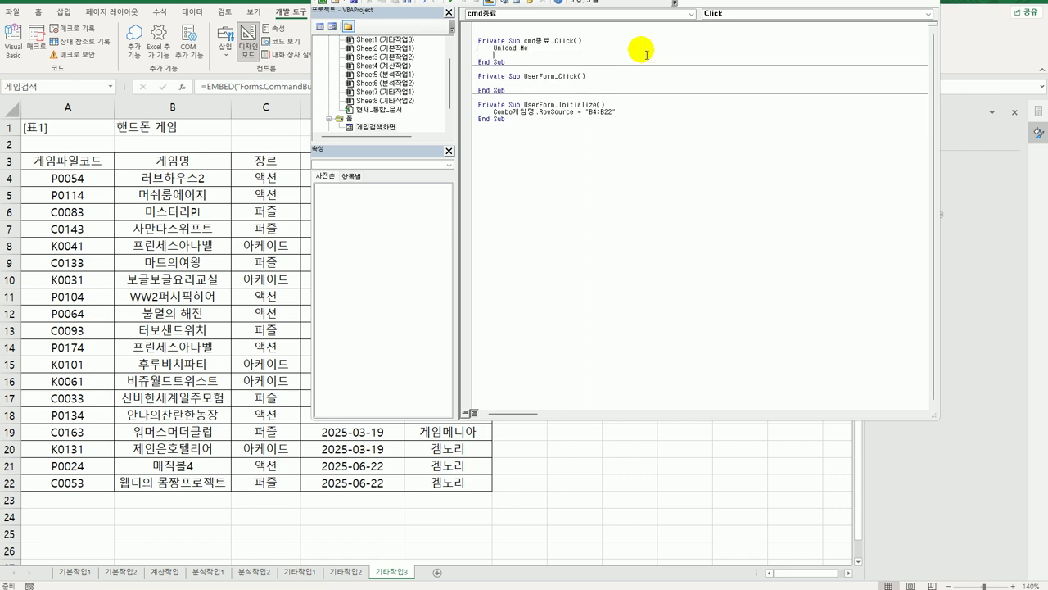
key(Hangul)
text([B1].Fon)
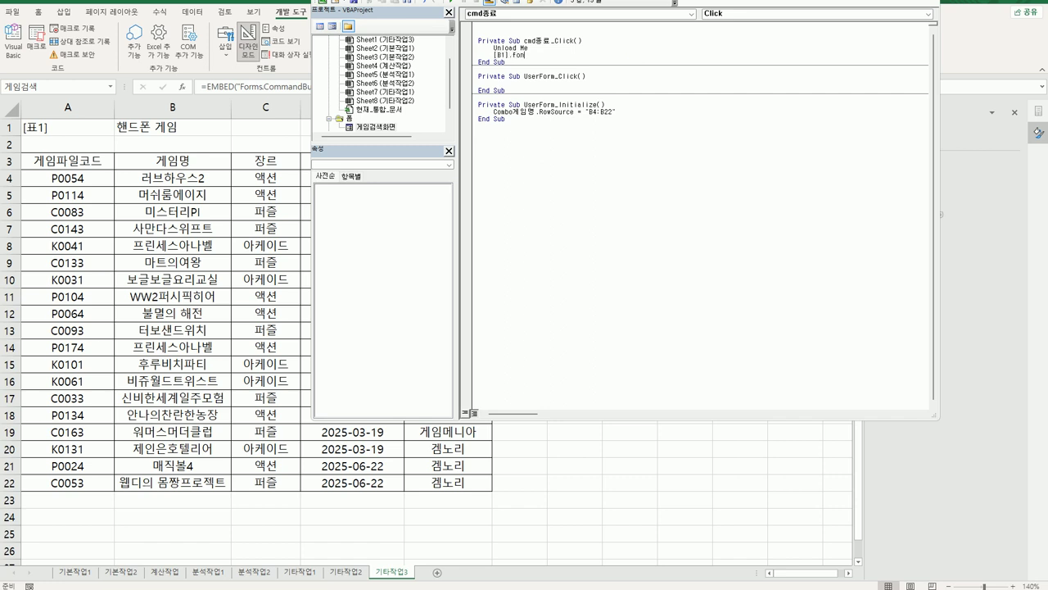
text(t.bold = true)
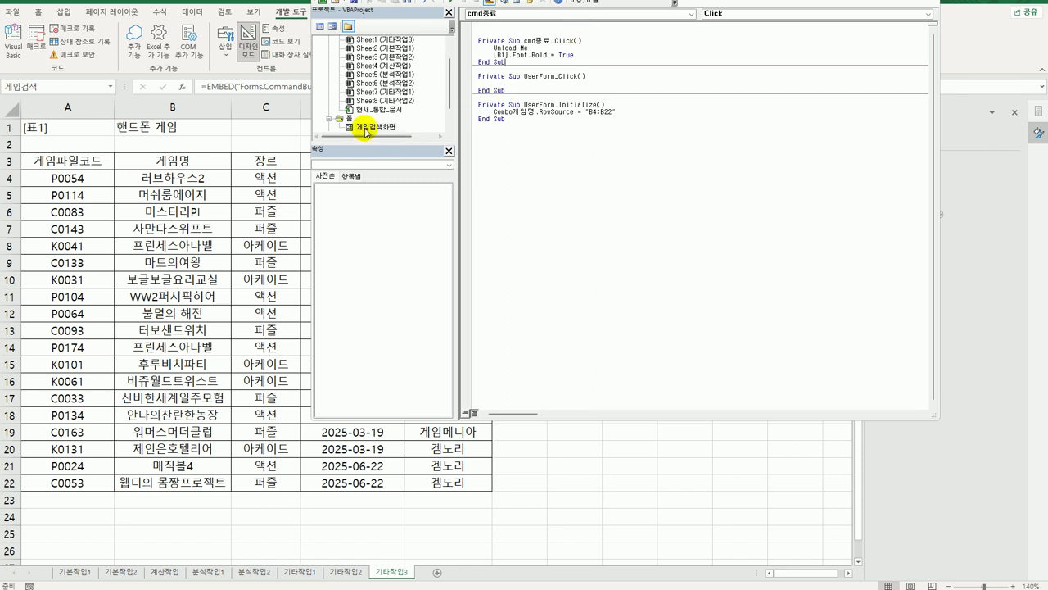
Check the names of the form's combo box, 검색 button and four 게임정보 text boxes in the form designer
double_click(366, 129)
click(539, 41)
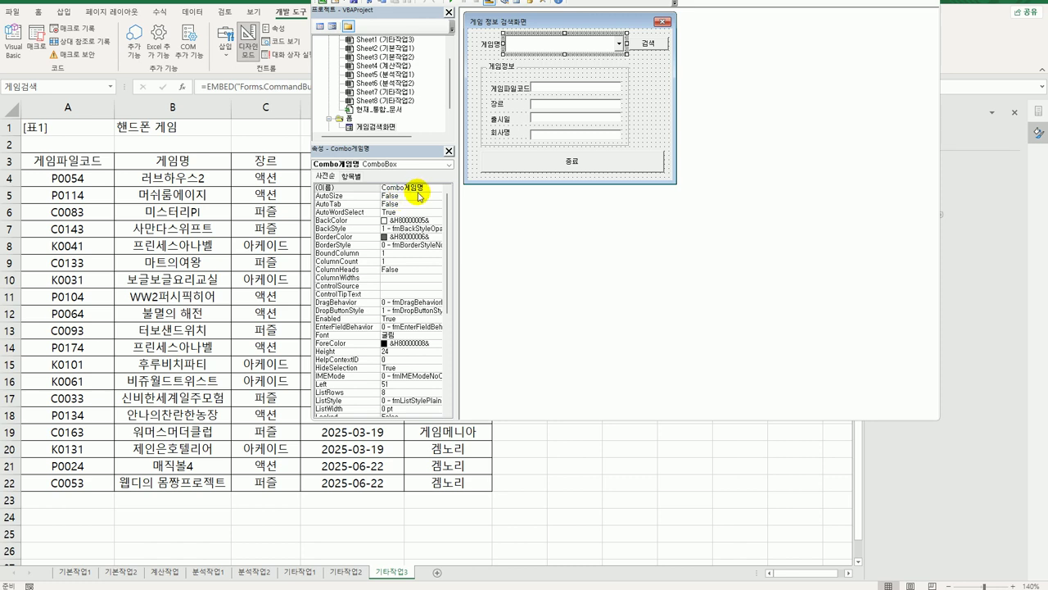
click(649, 46)
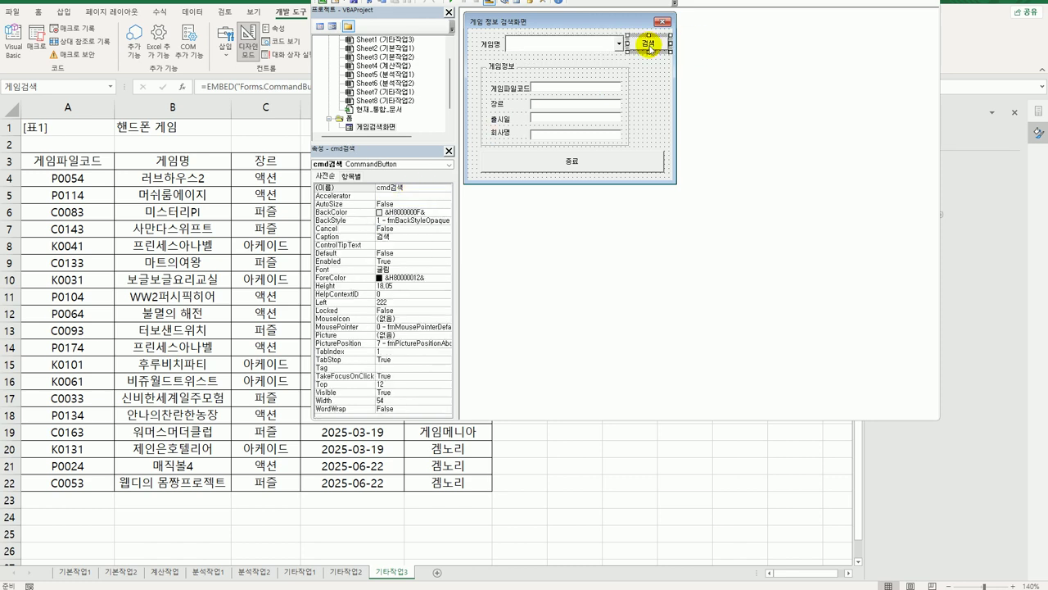
click(583, 87)
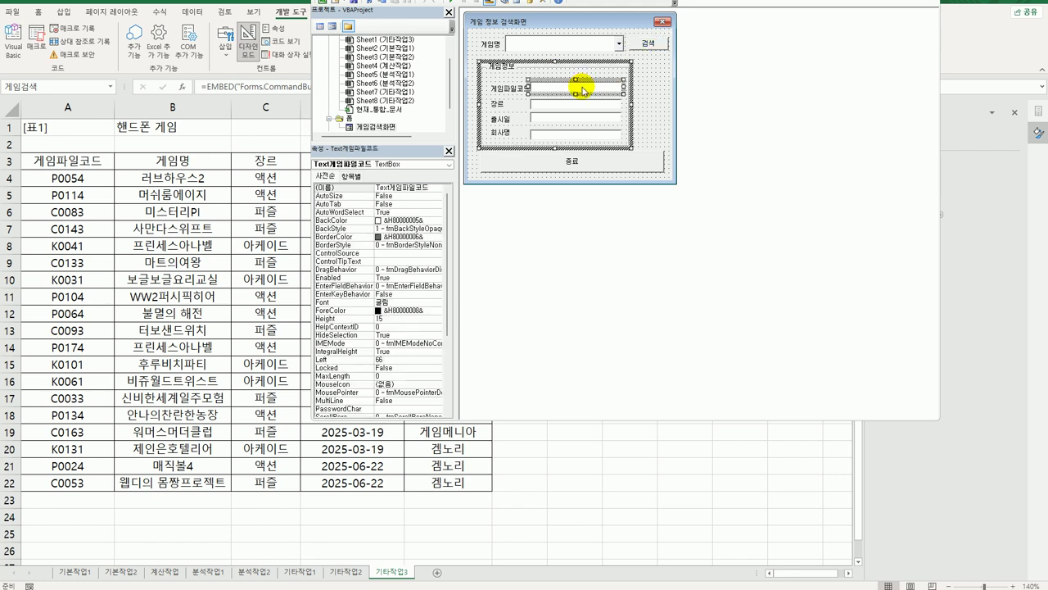
click(583, 105)
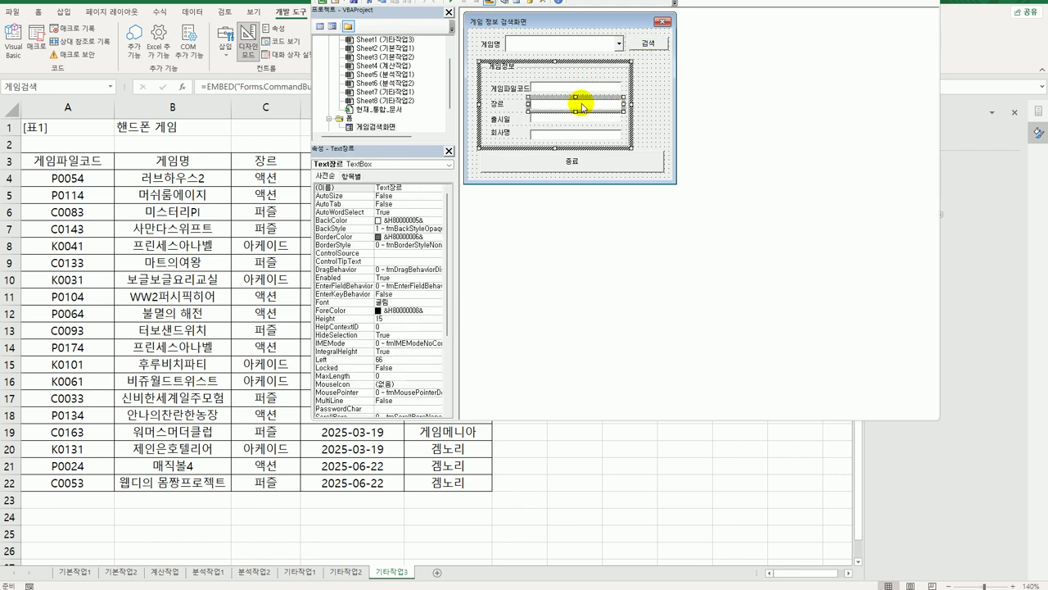
click(577, 117)
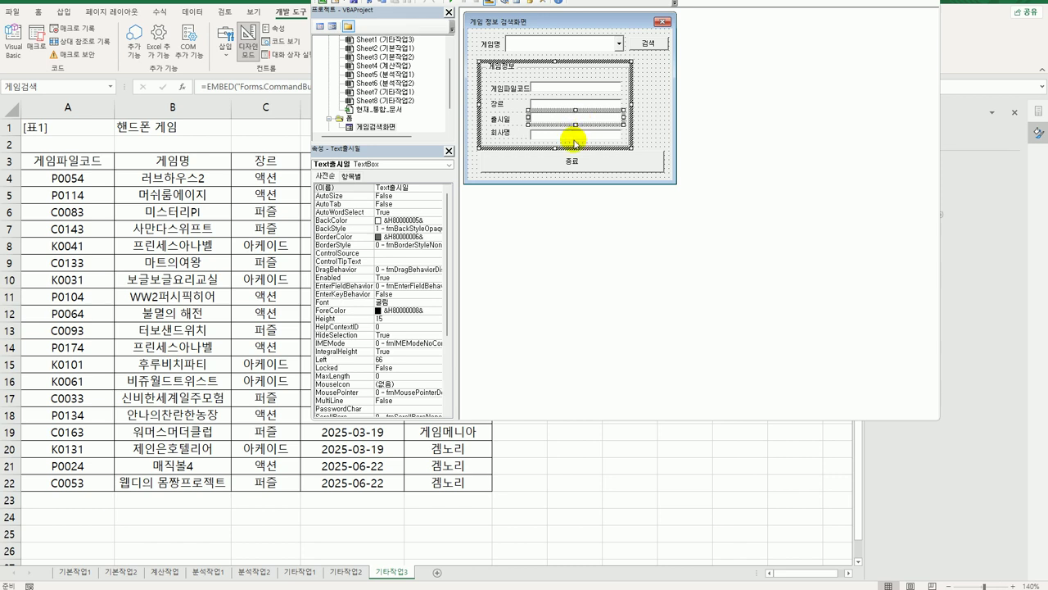
click(575, 139)
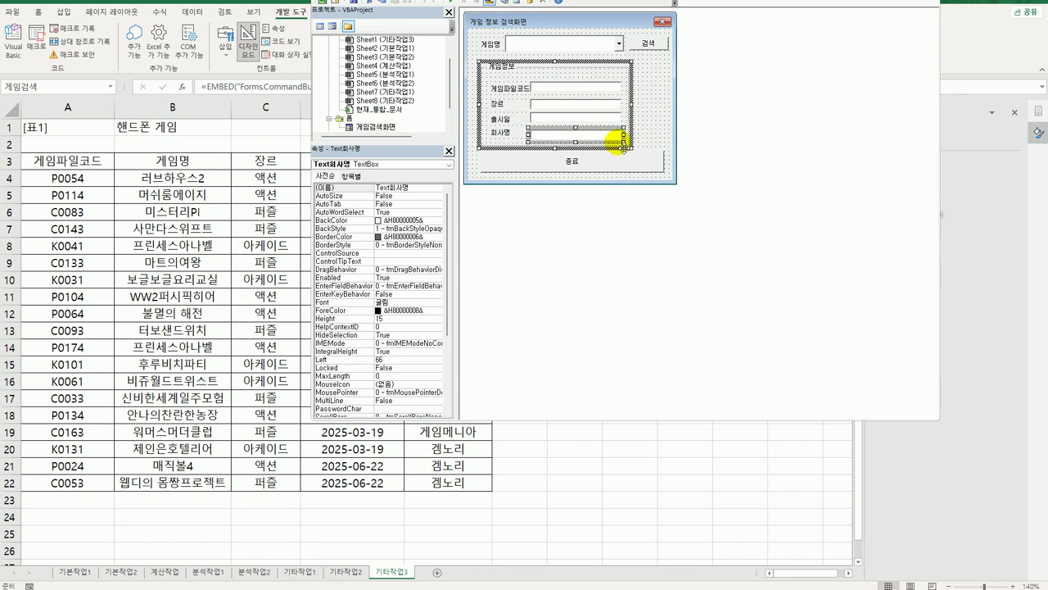
Create the 검색 button's click procedure with the line iRow = Combo게임명.ListIndex, leaving an empty line above it
click(659, 48)
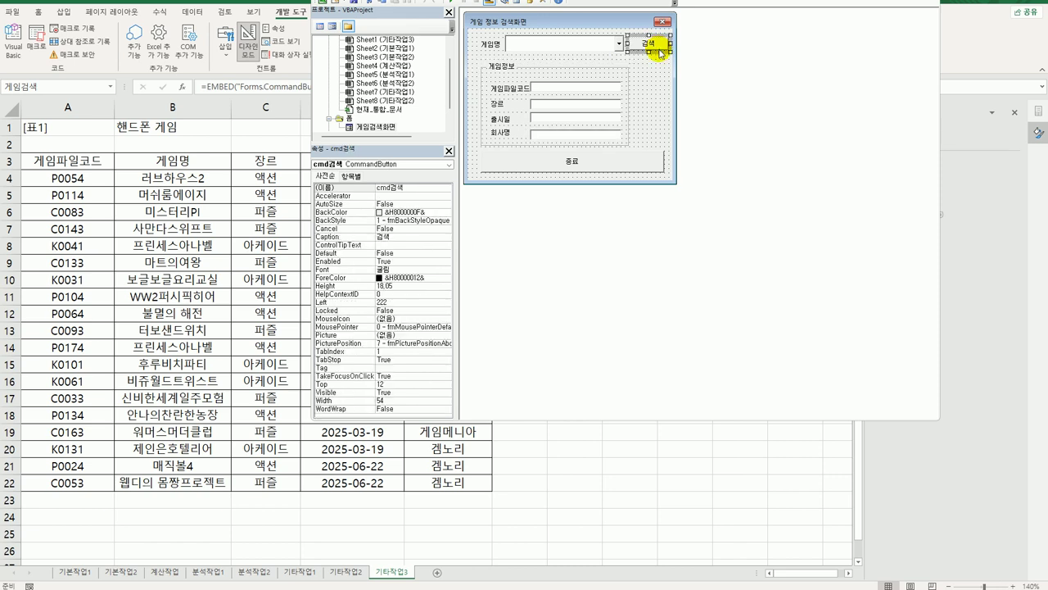
double_click(658, 48)
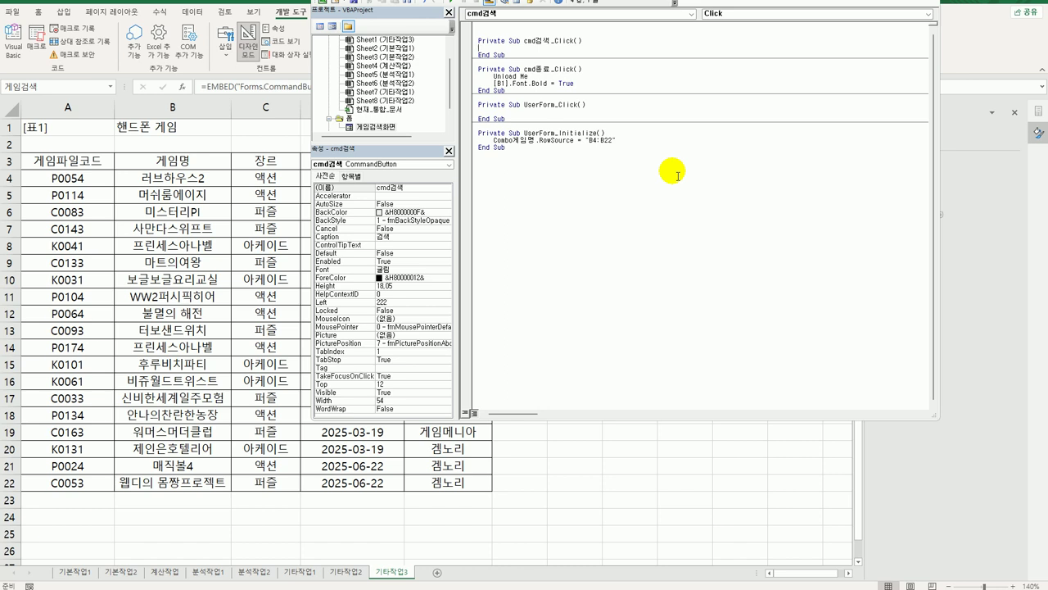
key(Return)
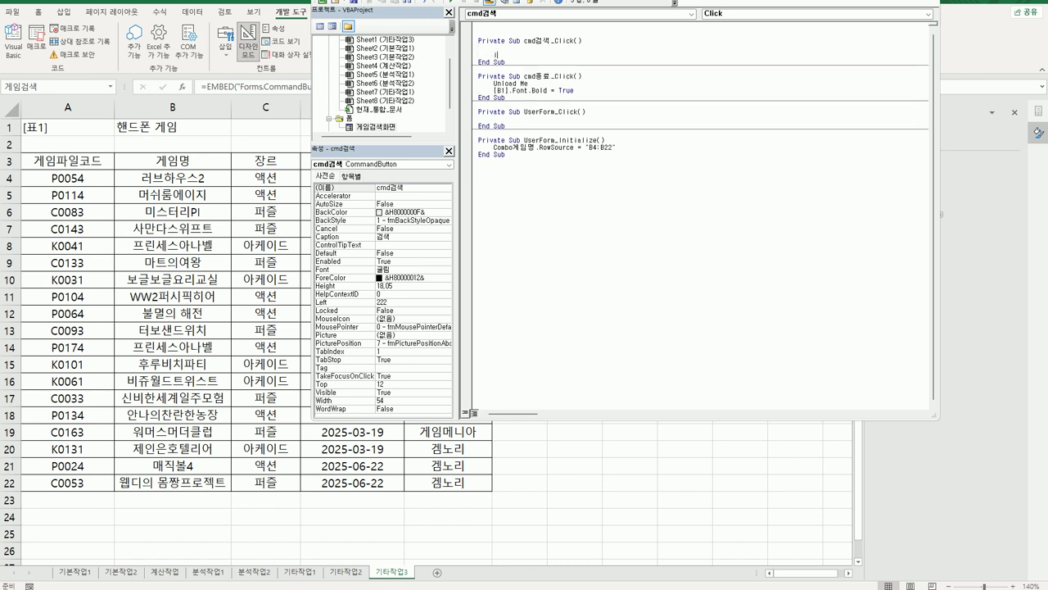
text(iRow)
text(= combo게임명.listin)
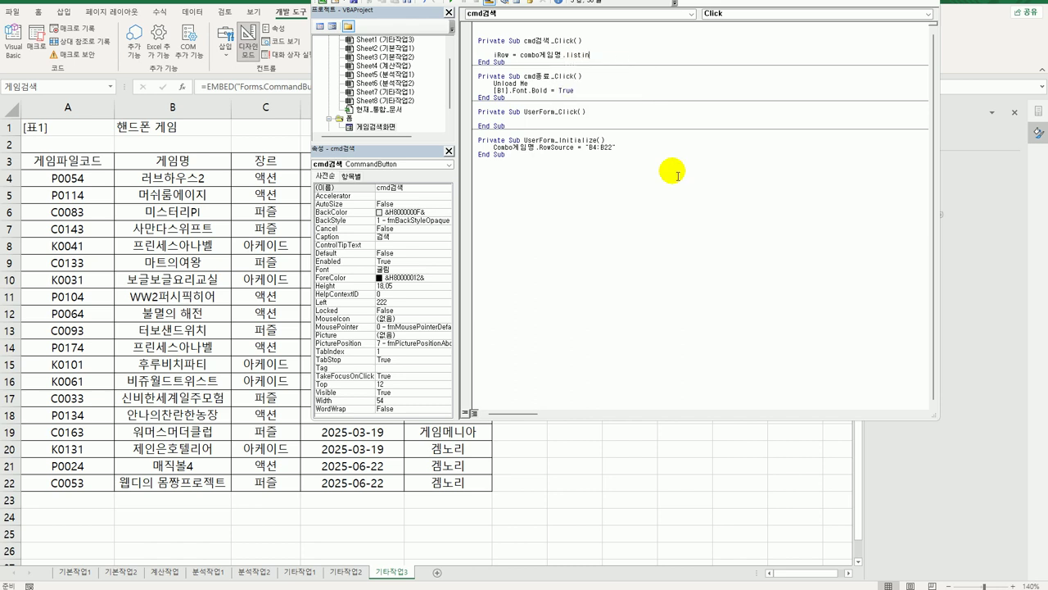
key(ctrl+space)
click(709, 185)
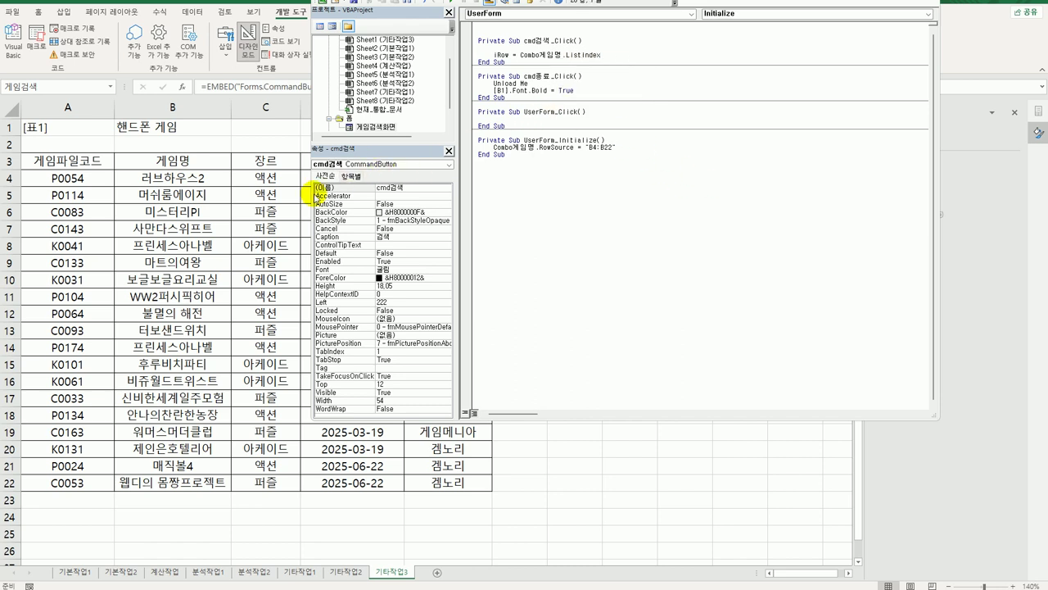
Turn off design mode, run the 게임검색 button, test choosing 러브하우스2 in the 게임명 list, and close the form
click(266, 209)
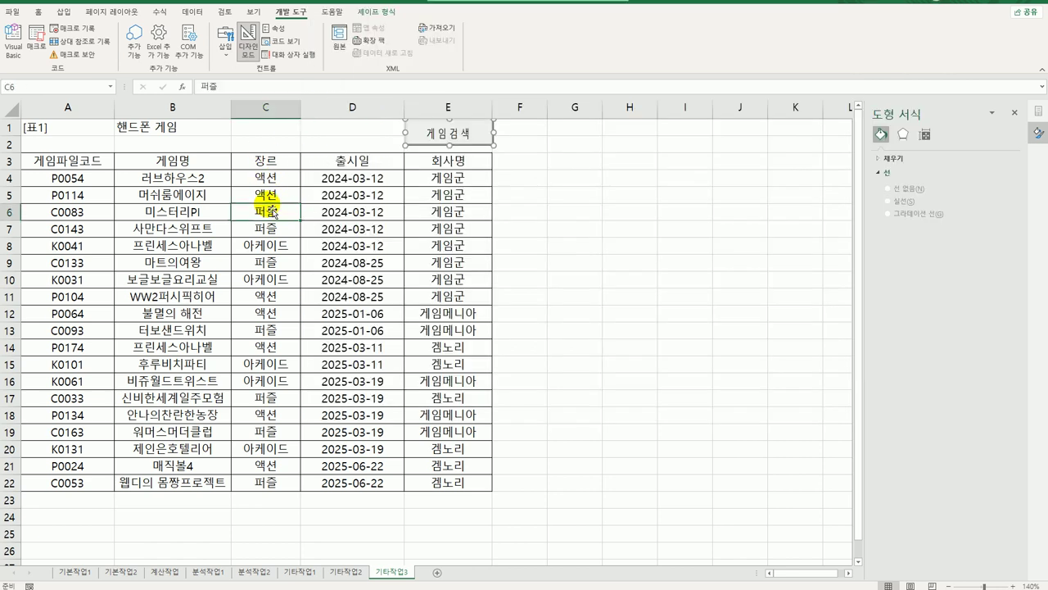
click(244, 51)
click(471, 139)
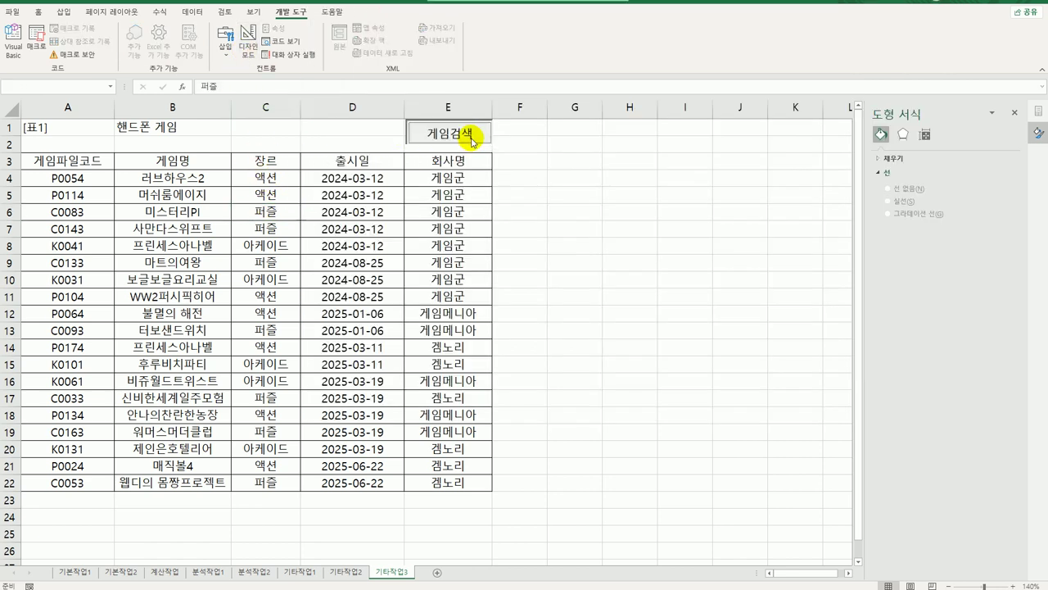
drag(541, 211, 642, 168)
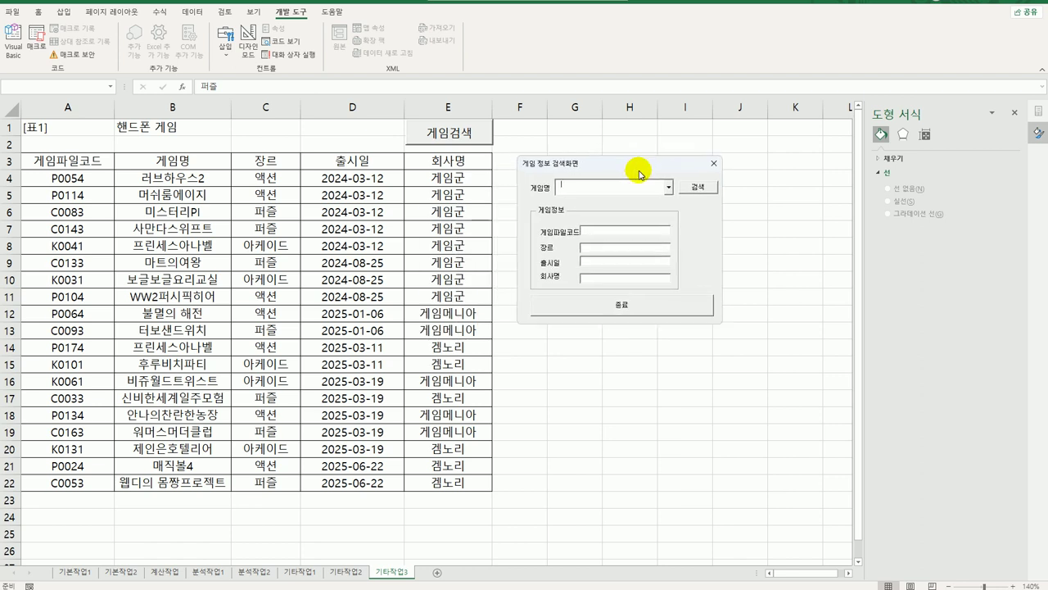
click(670, 189)
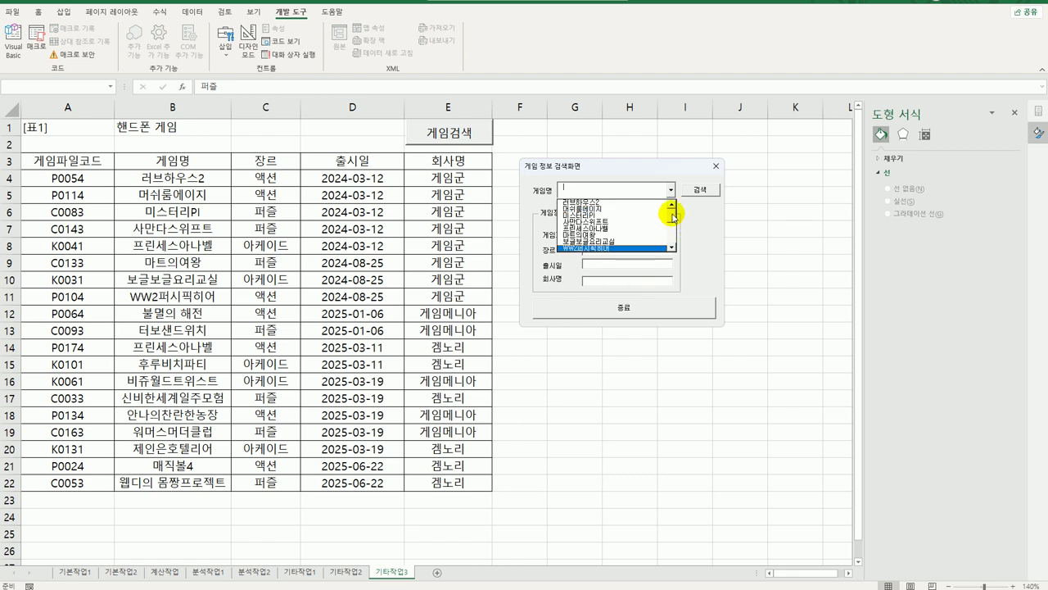
mouse_move(673, 216)
mouse_down()
mouse_move(666, 206)
mouse_move(674, 257)
mouse_move(668, 204)
mouse_up()
click(604, 203)
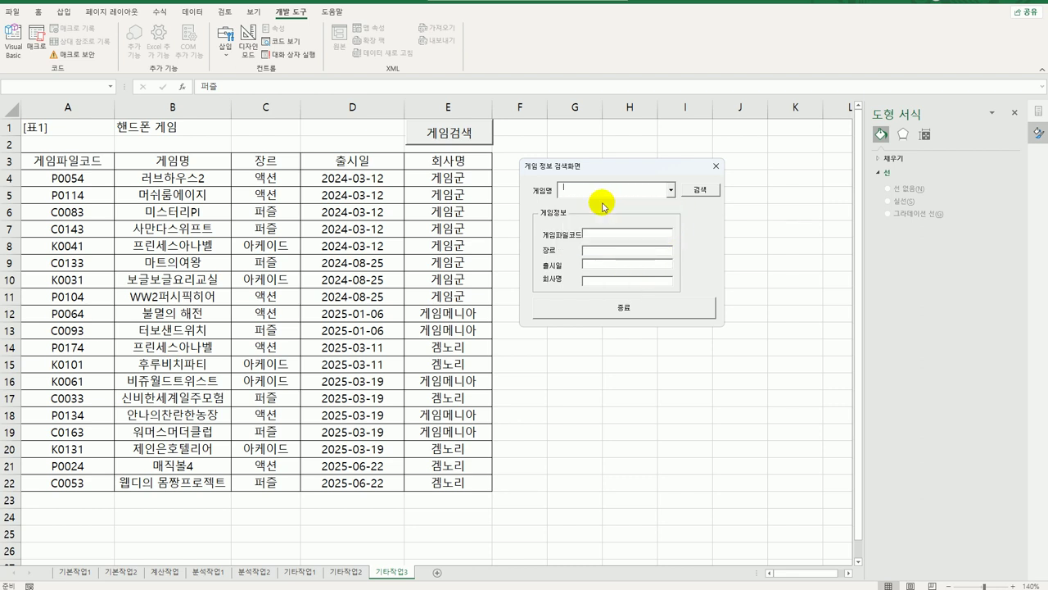
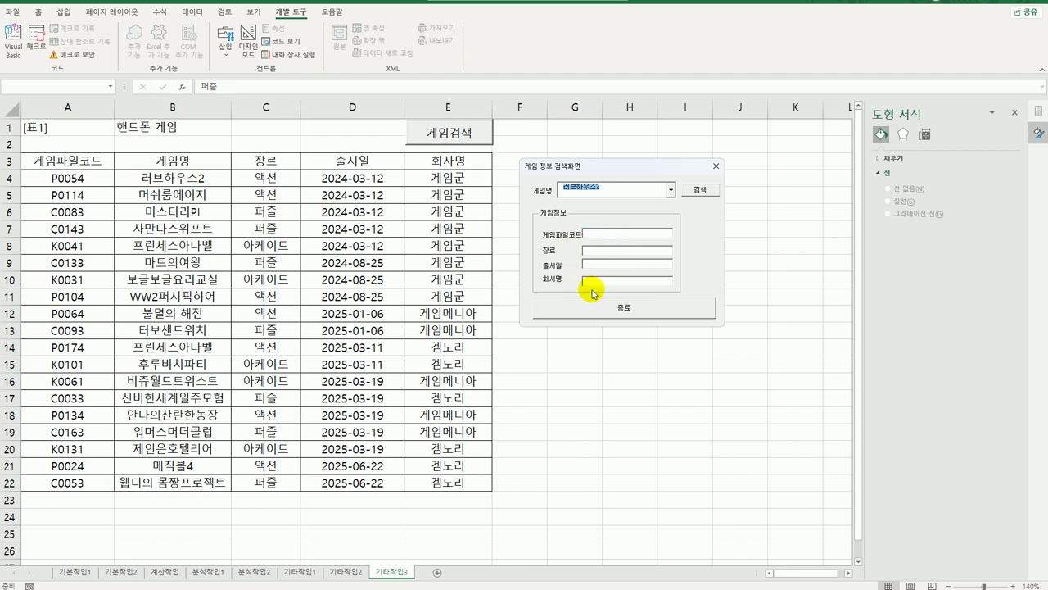
click(670, 190)
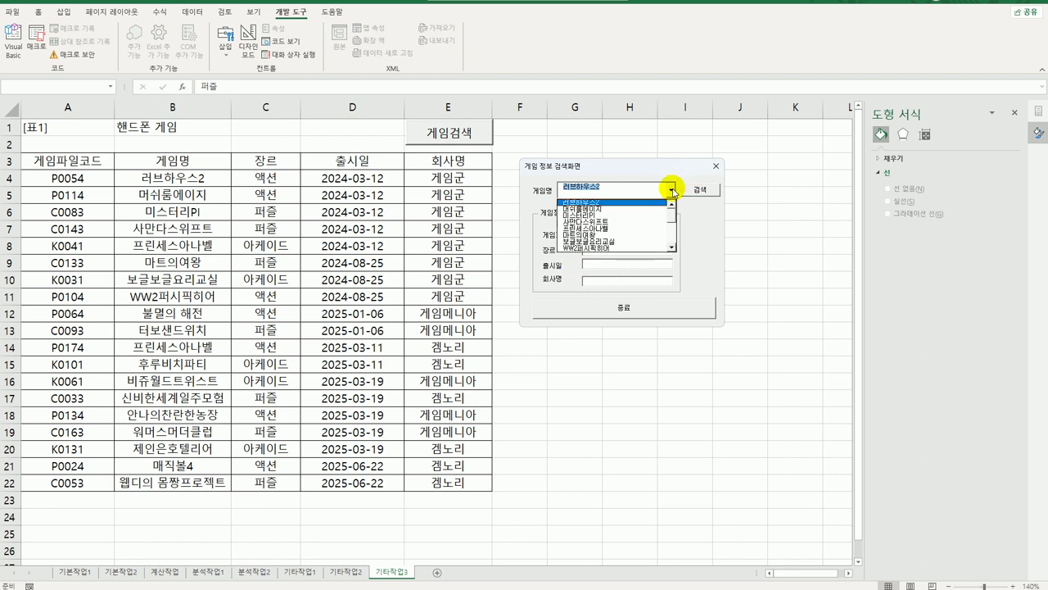
click(606, 204)
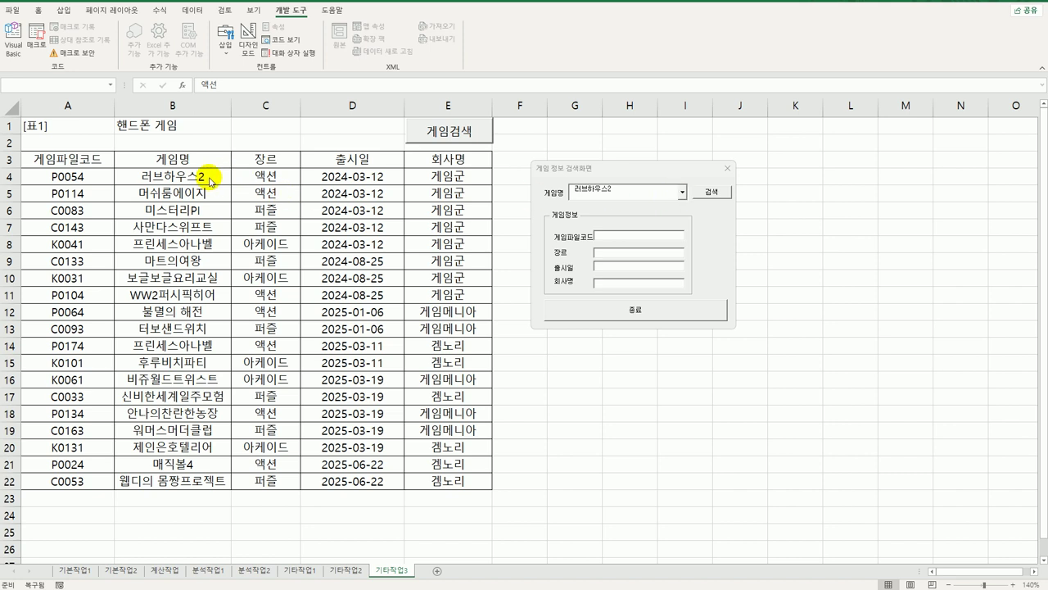
click(726, 170)
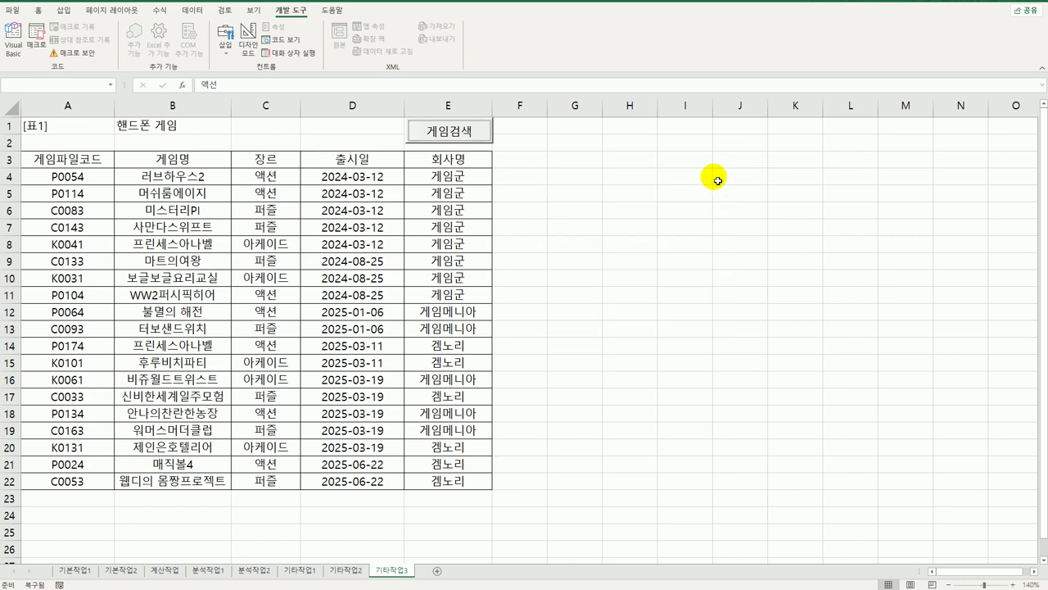
Append + 4 to the iRow = Combo게임명.ListIndex line in the cmd검색 click procedure and leave an empty line below it
click(13, 37)
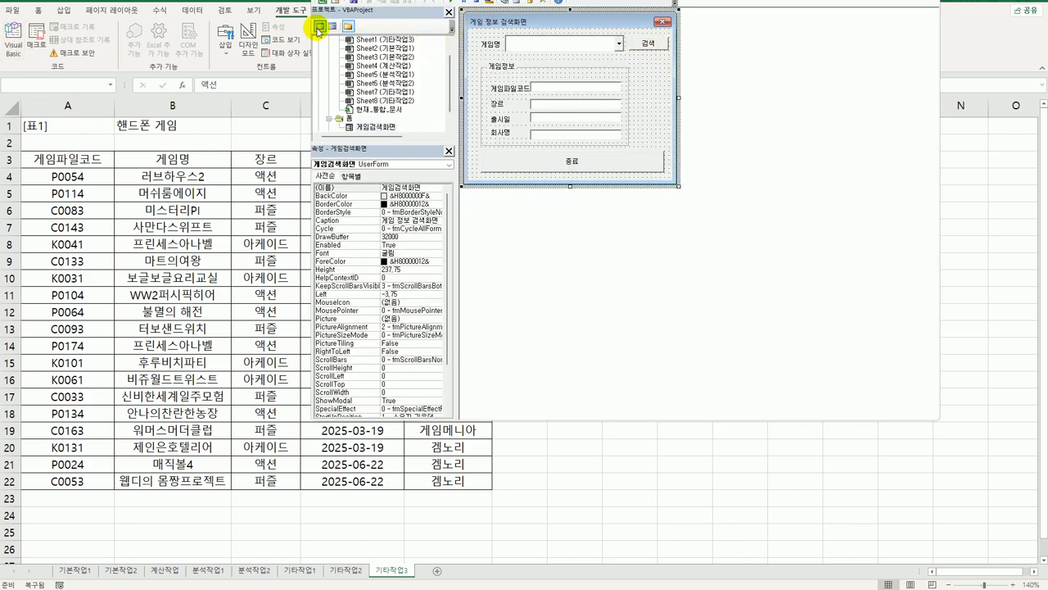
click(319, 30)
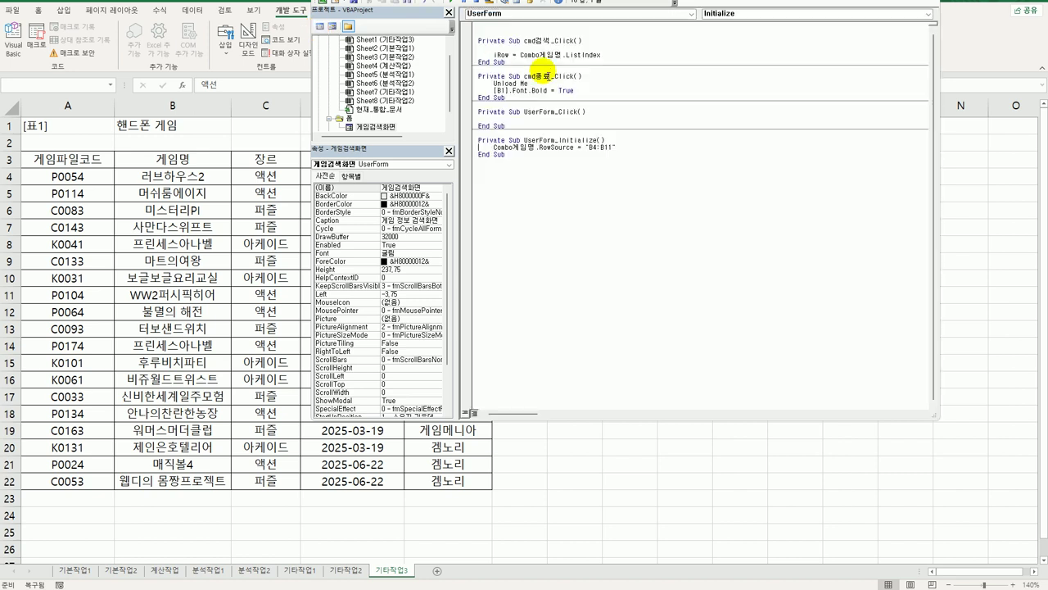
click(610, 57)
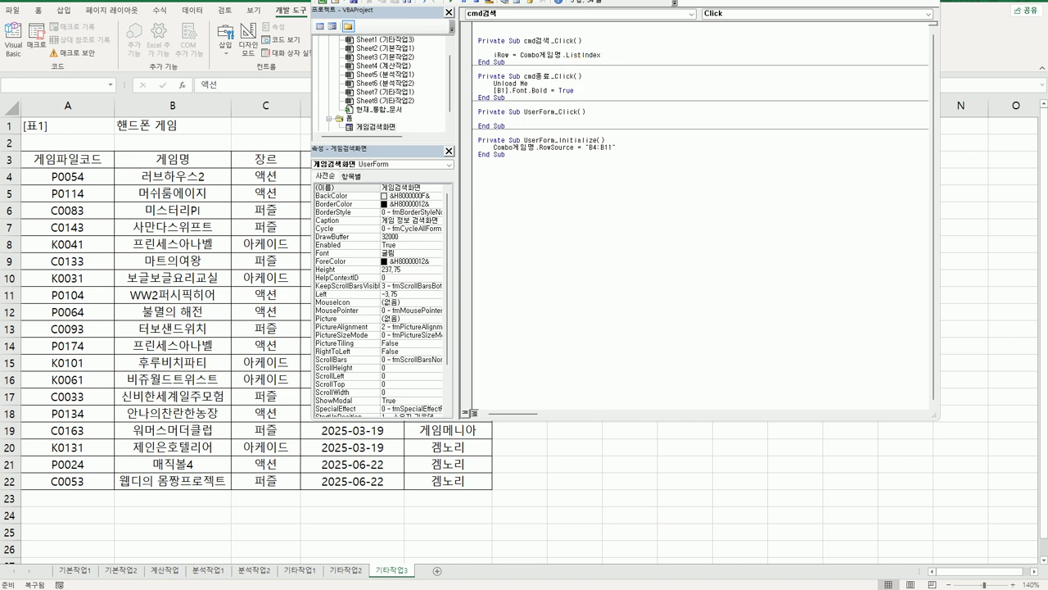
text(+ 4)
key(Return)
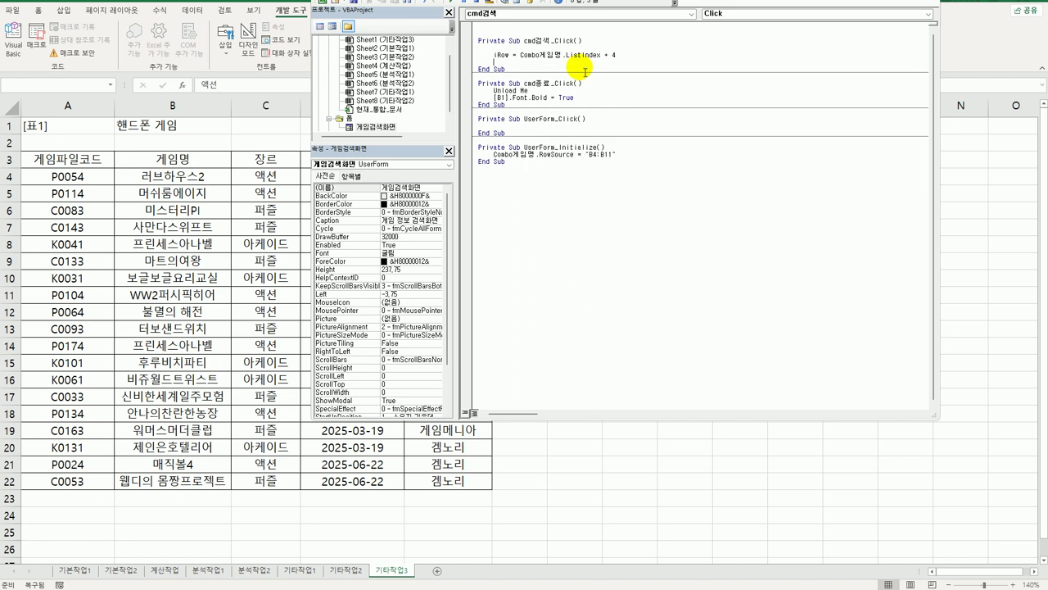
key(Return)
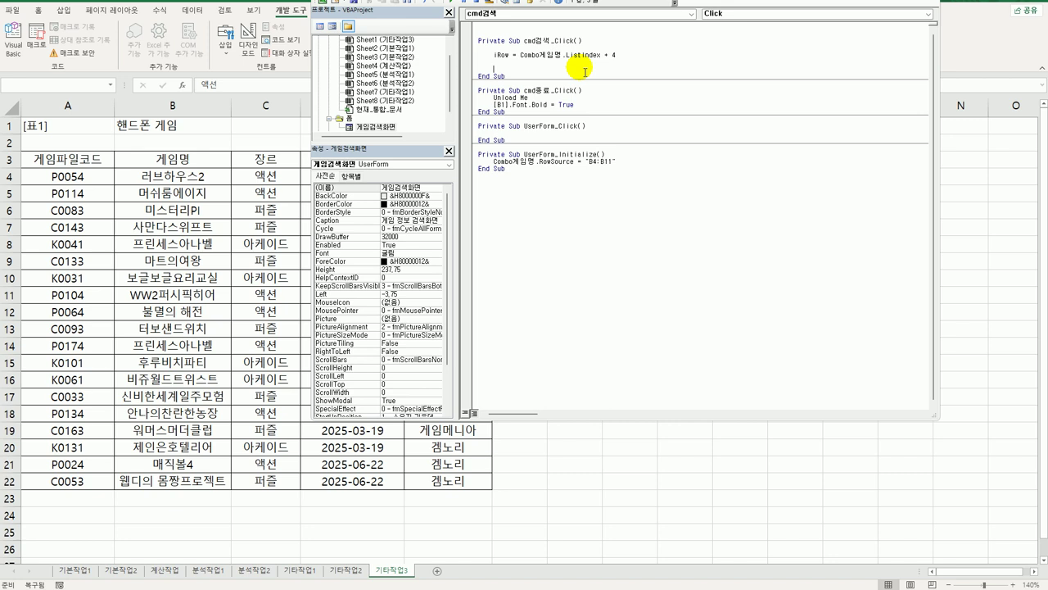
text(cells()
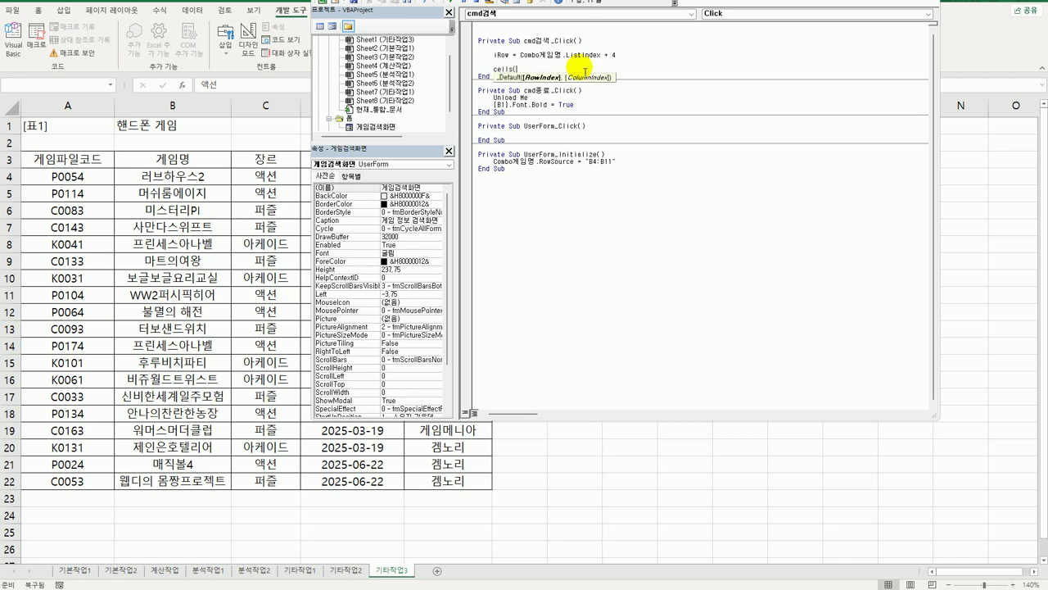
key(BackSpace)
key(BackSpace)
key(BackSpace)
key(BackSpace)
key(BackSpace)
key(BackSpace)
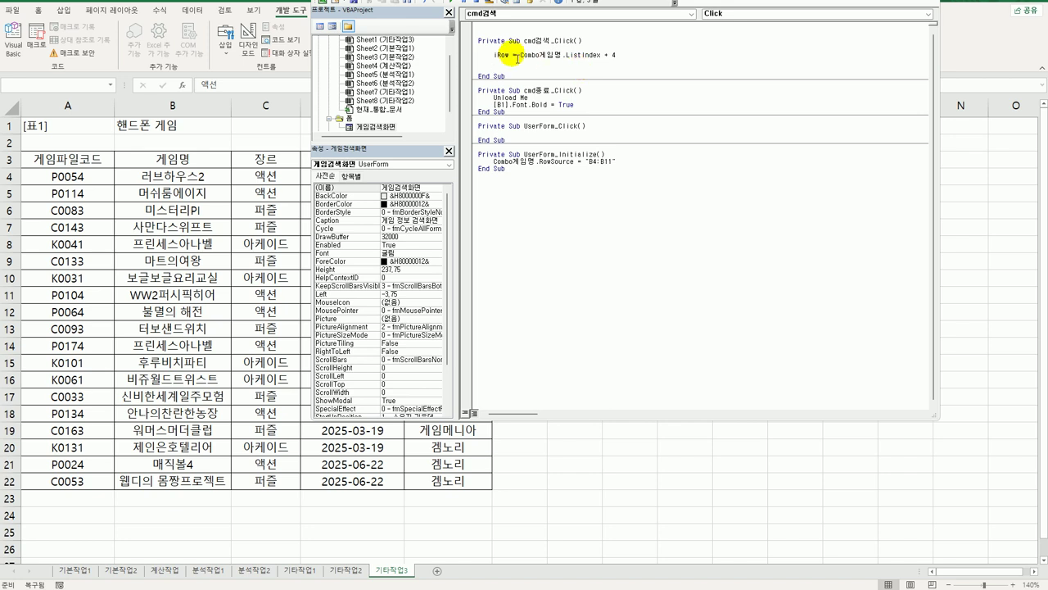
Copy the 게임파일코드 text box's name from the form designer and write Text게임파일코드 = Cells(iRow, 1) in the cmd검색 click procedure
click(378, 127)
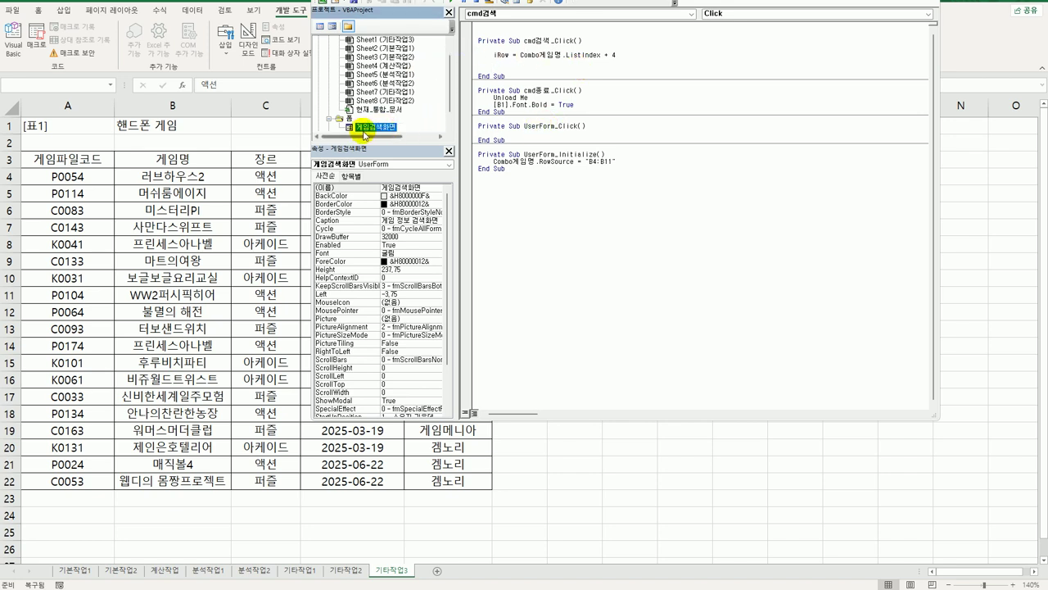
double_click(377, 126)
click(560, 92)
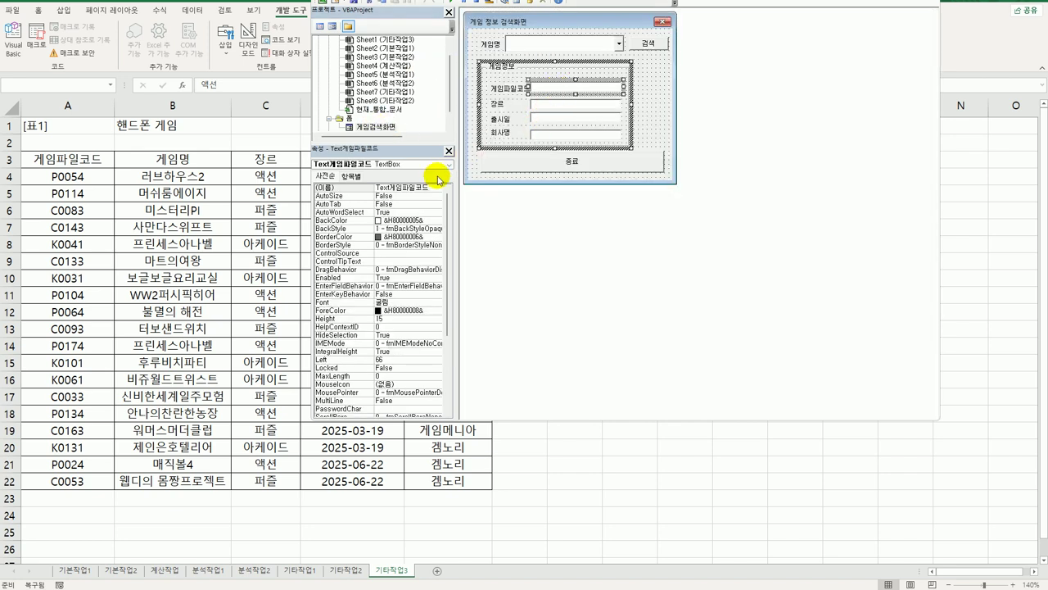
click(338, 188)
key(ctrl+c)
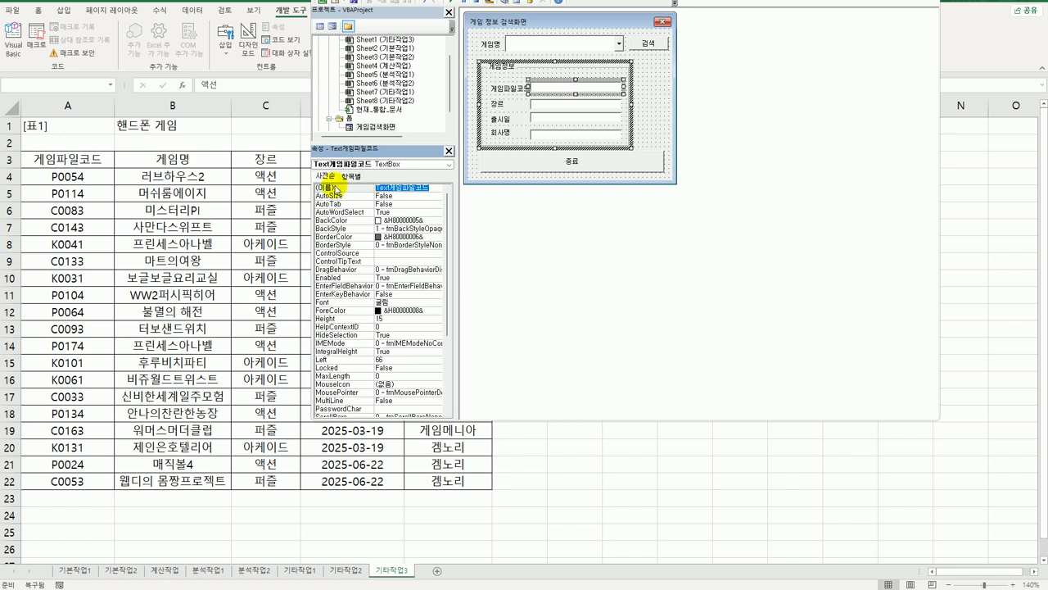
double_click(654, 42)
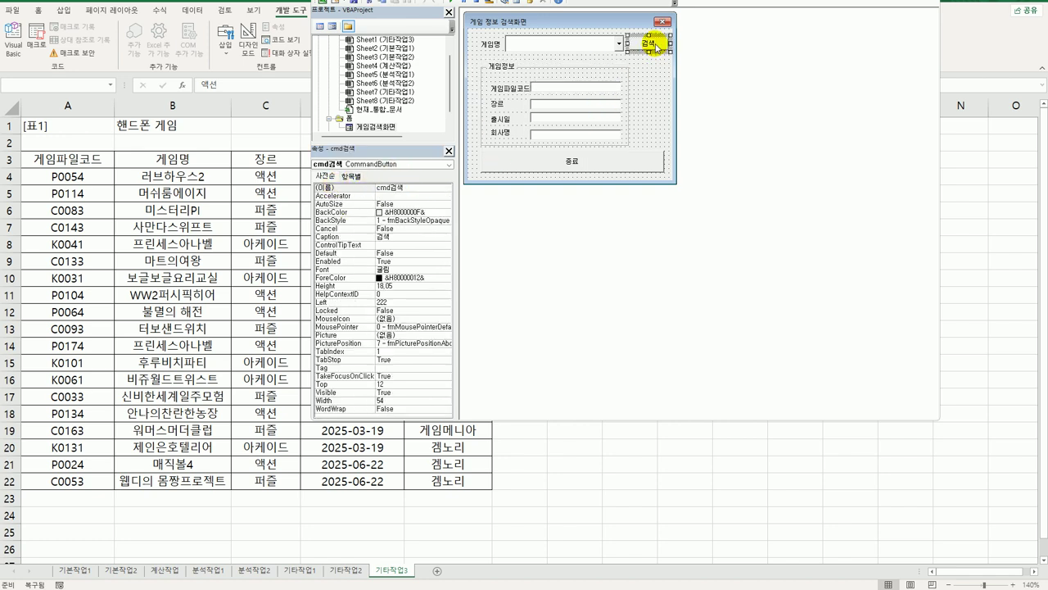
click(512, 71)
key(ctrl+v)
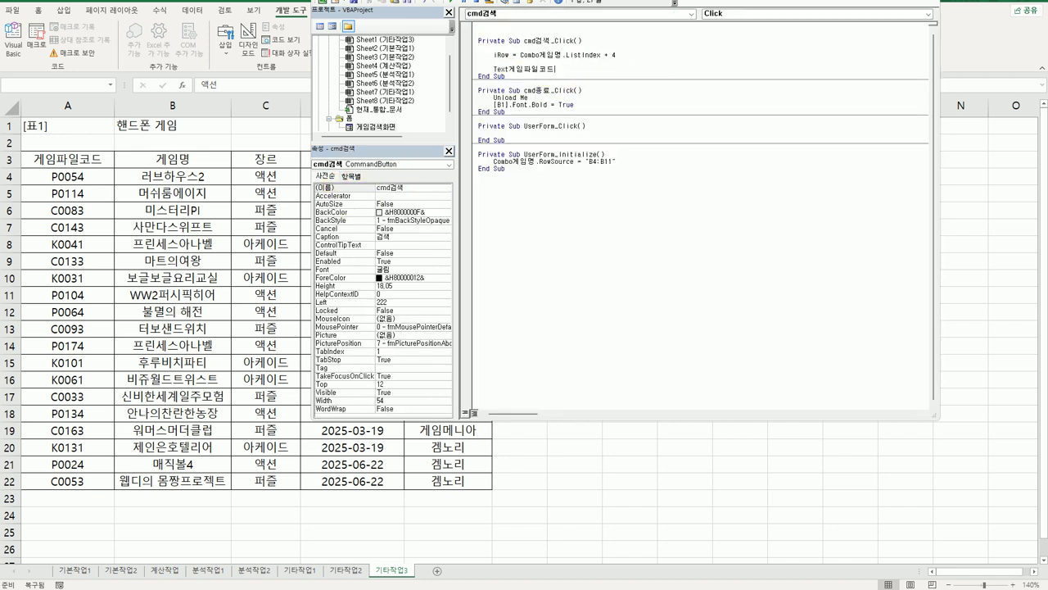
text(= cells(iRow,)
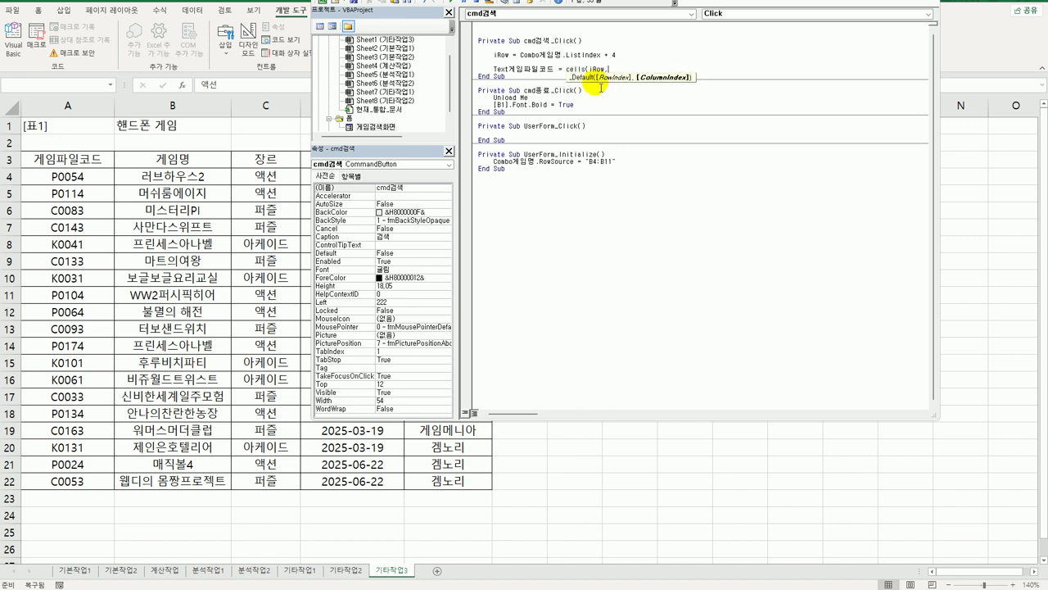
text( 1))
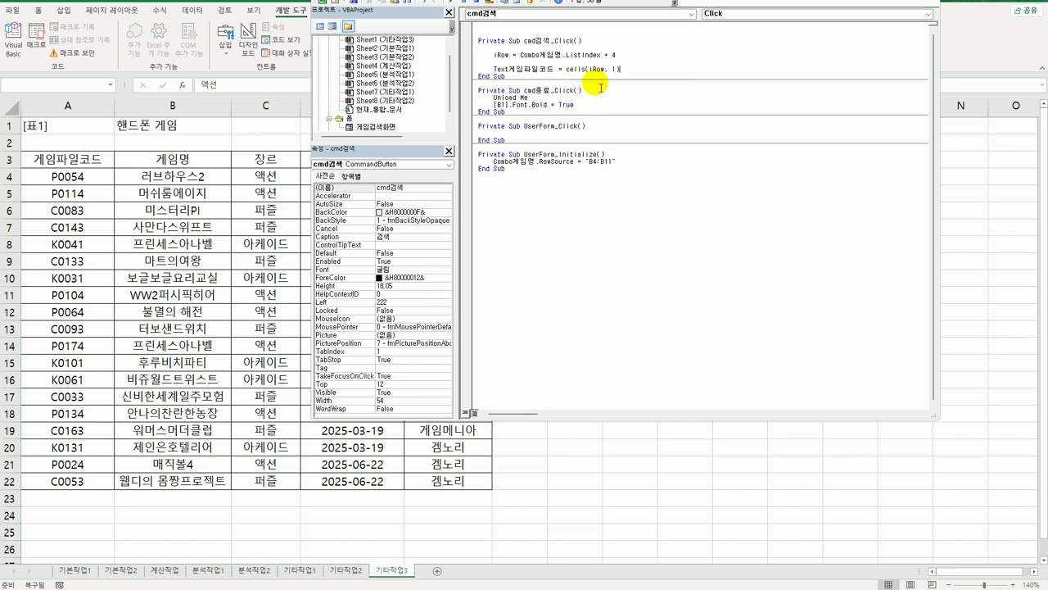
Duplicate the Text게임파일코드 = Cells(iRow, 1) line three times directly below itself
key(Return)
key(shift+Up)
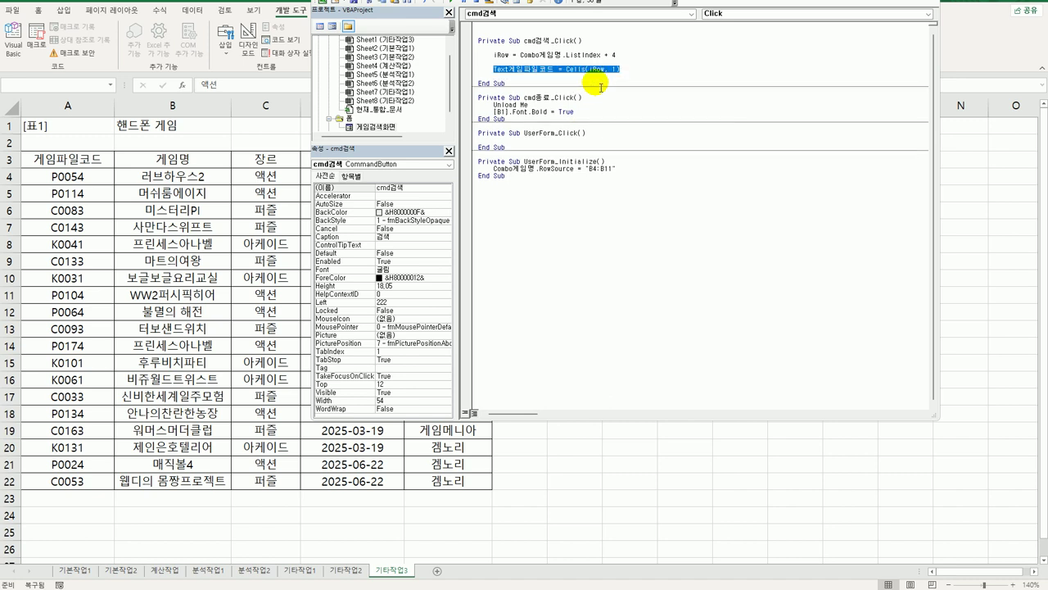
key(ctrl+c)
key(Down)
key(ctrl+v)
key(Return)
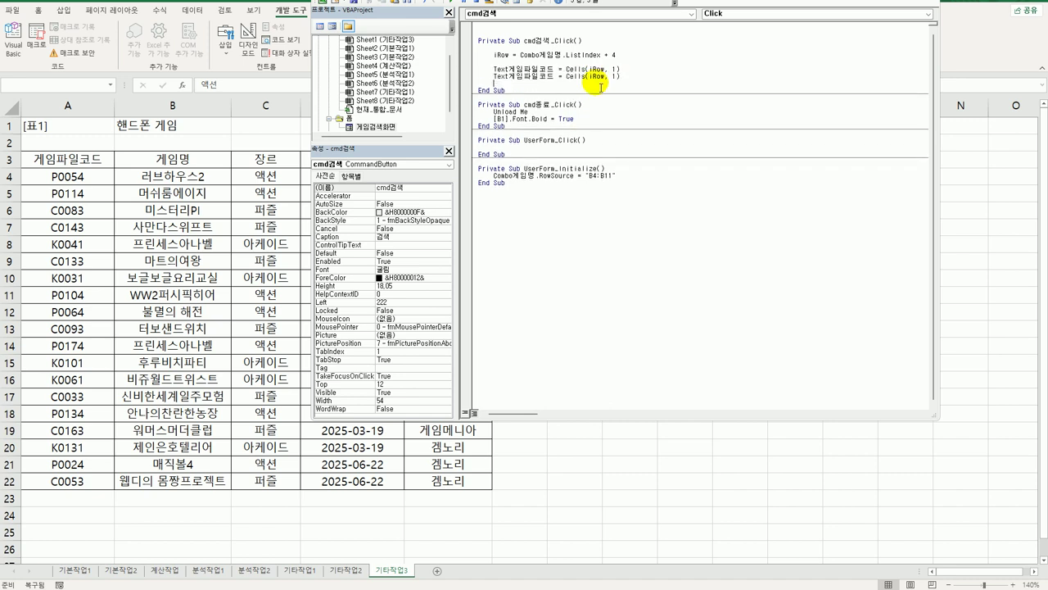
key(ctrl+v)
key(Return)
key(ctrl+v)
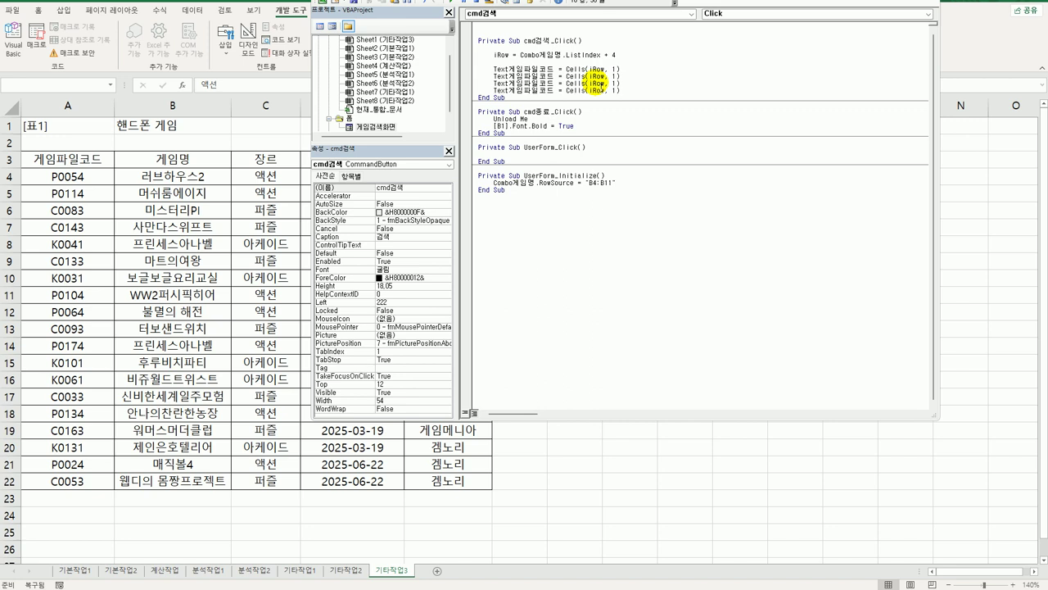
Set the column numbers in the three duplicated Cells lines to 2, 3 and 4
double_click(614, 77)
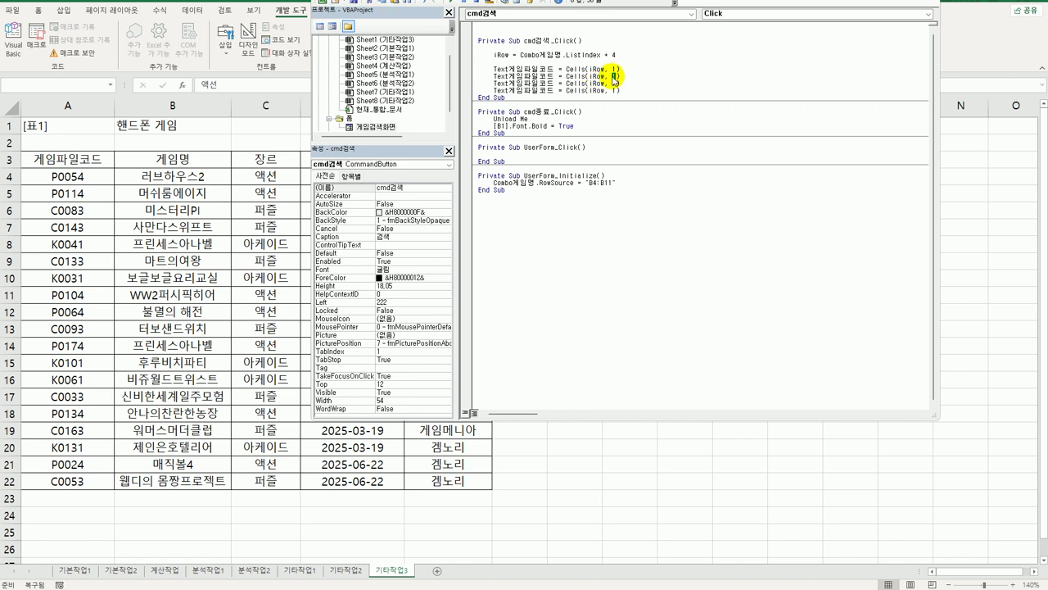
text(2)
double_click(612, 82)
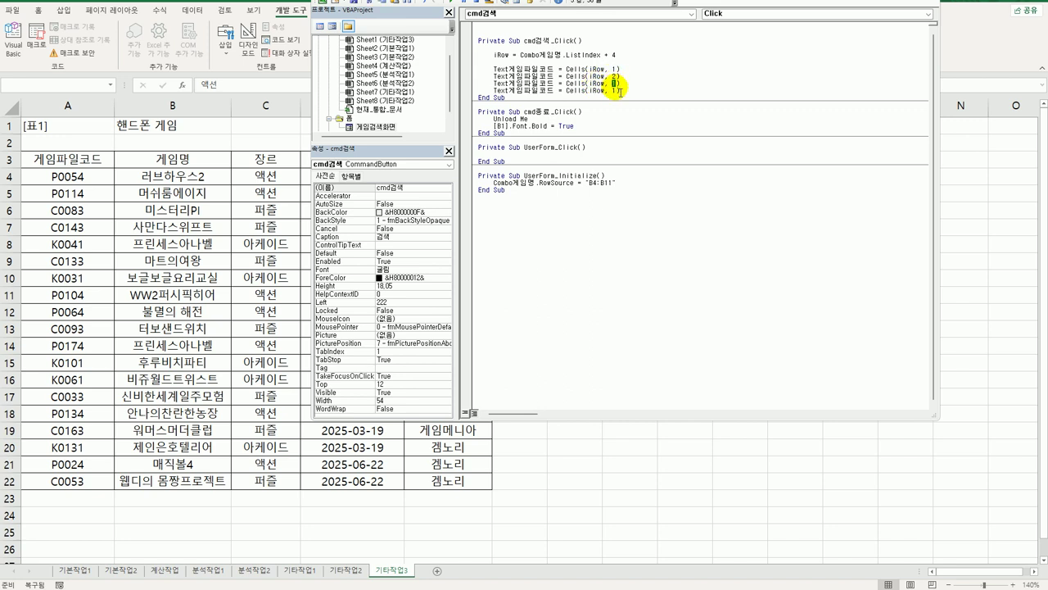
text(3)
double_click(614, 90)
Look up the 장르 text box's name in the form designer and rename the second assignment's target to Text장르
double_click(378, 127)
click(559, 106)
click(401, 188)
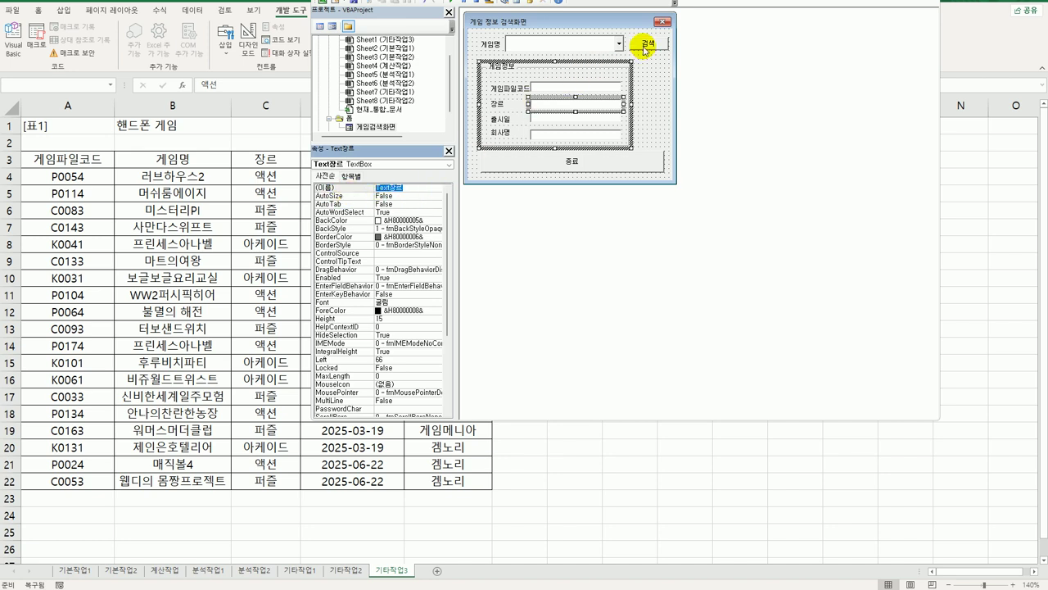
click(326, 27)
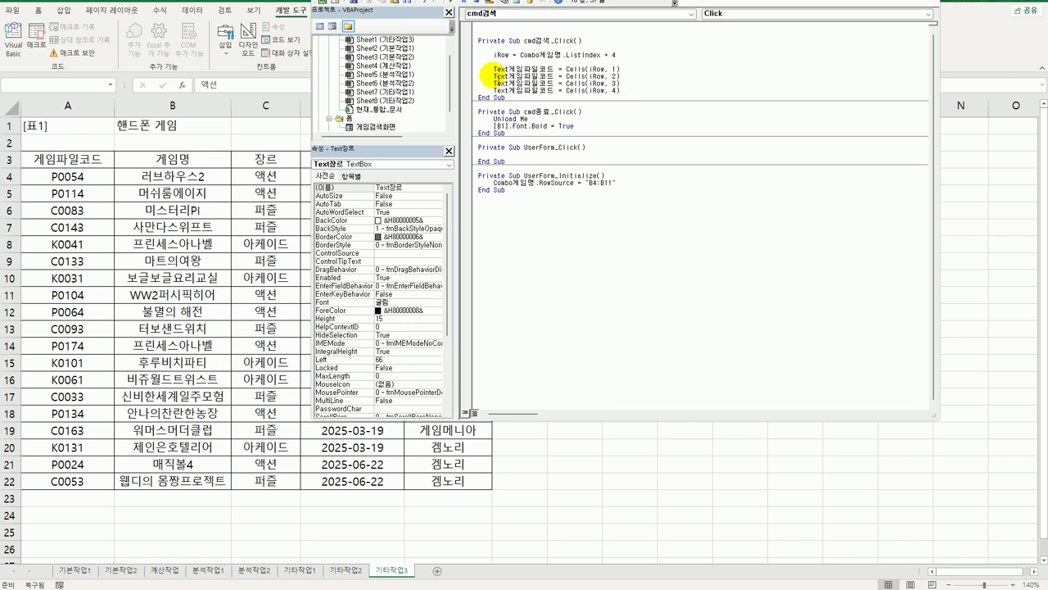
drag(508, 76, 552, 75)
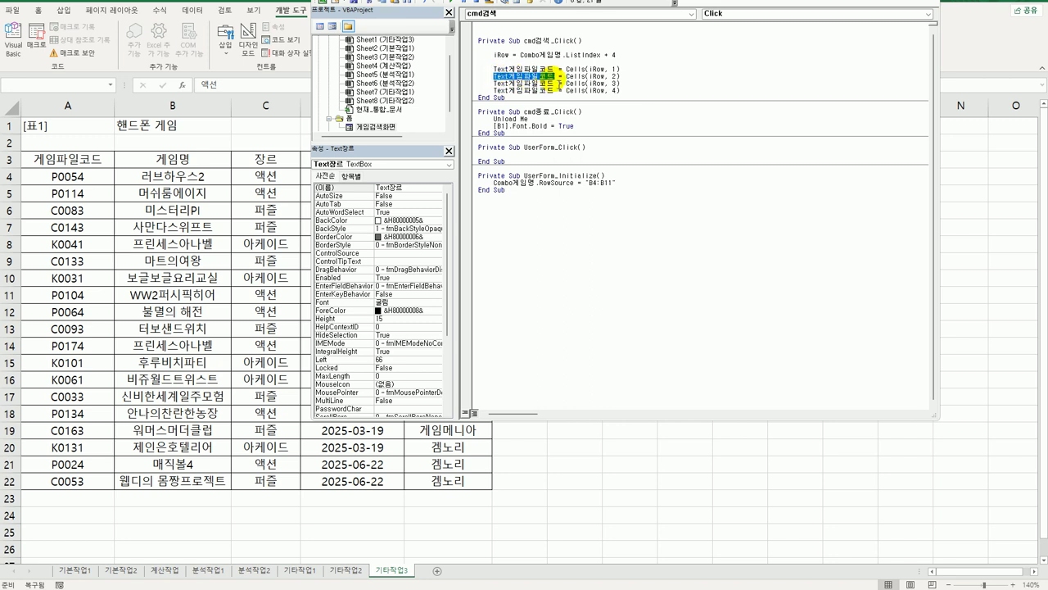
text(장르)
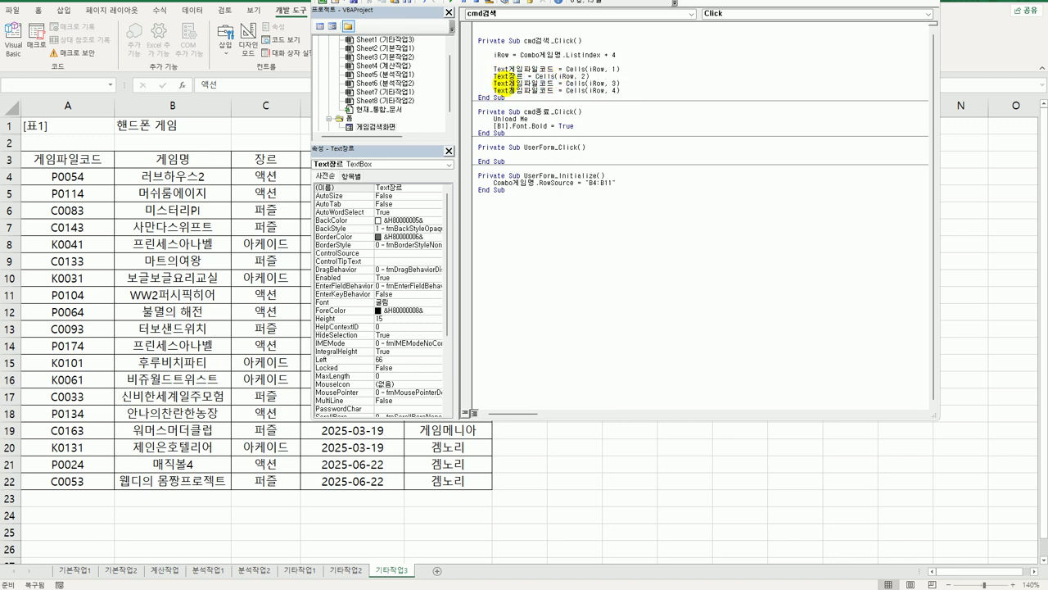
Look up the 출시일 text box's name in the form designer and rename the third assignment's target to Text출시일
double_click(375, 127)
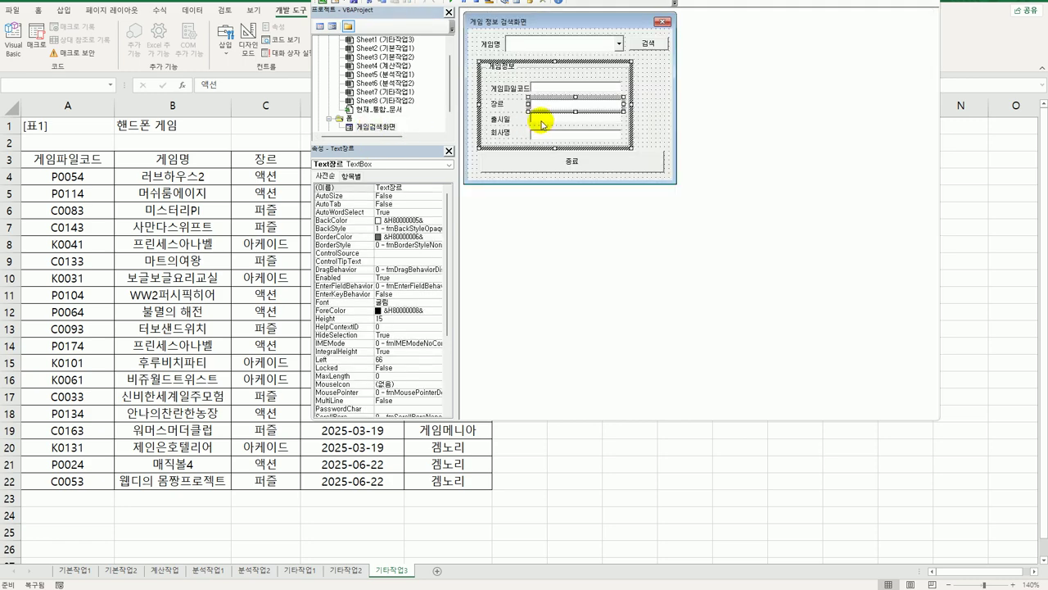
click(541, 125)
click(393, 187)
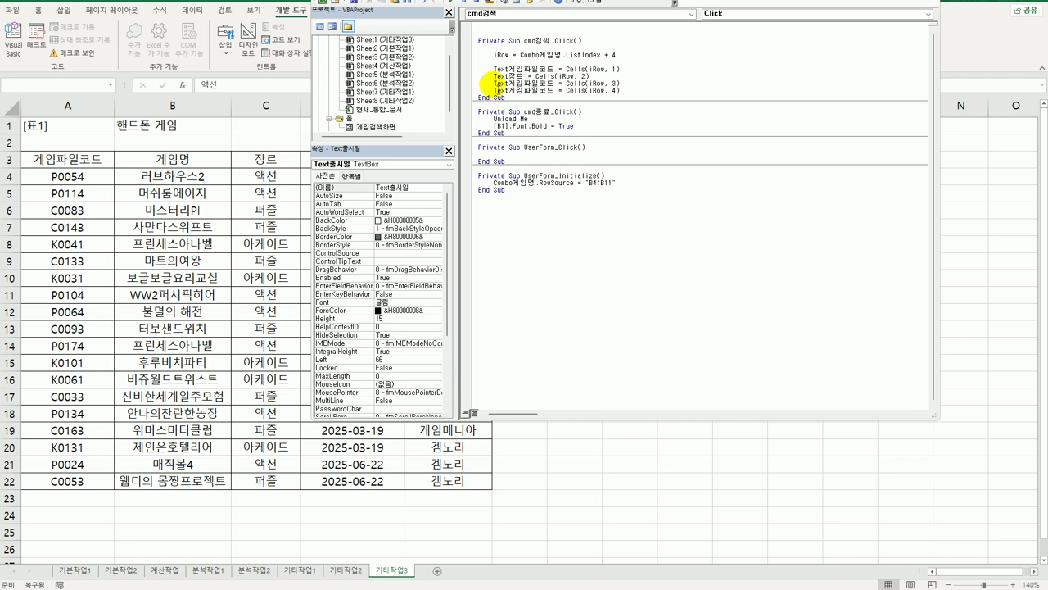
drag(494, 83, 561, 92)
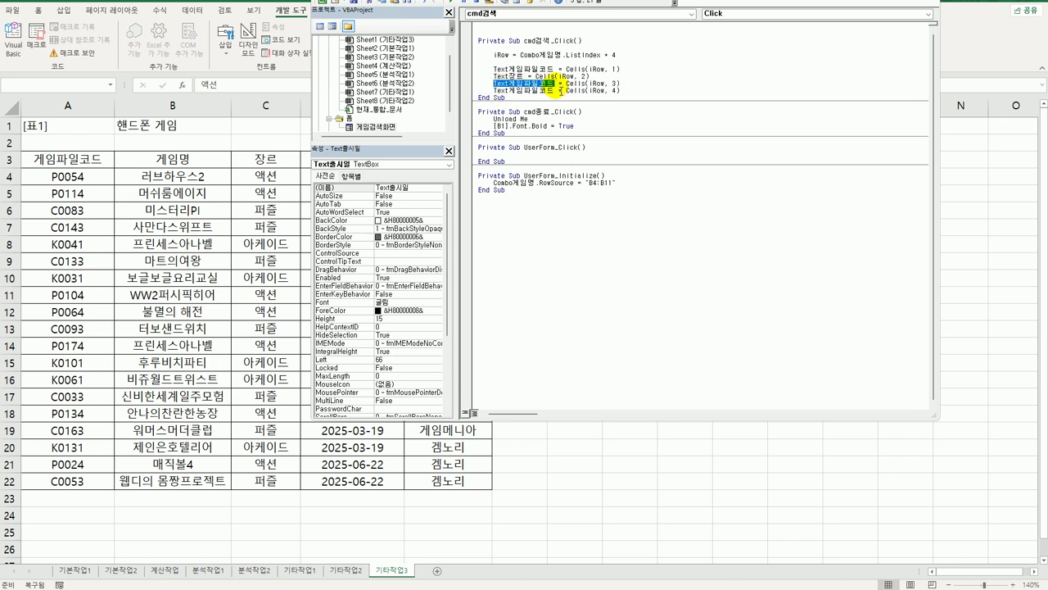
key(ctrl+z)
Copy the 회사명 text box's name from the form designer and replace the fourth assignment's target with Text회사명
double_click(386, 129)
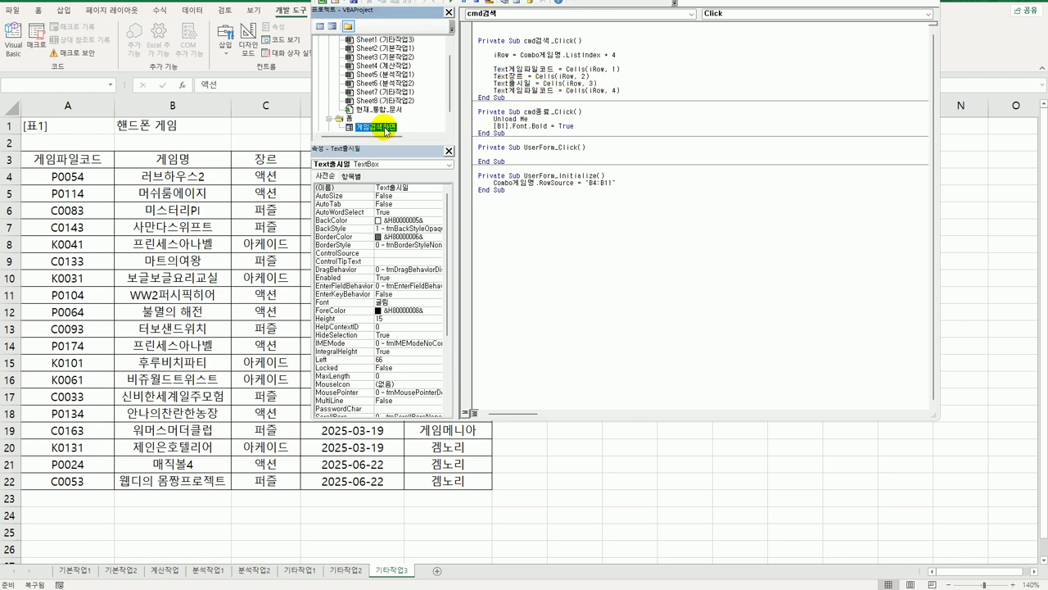
click(569, 132)
click(411, 188)
key(ctrl+c)
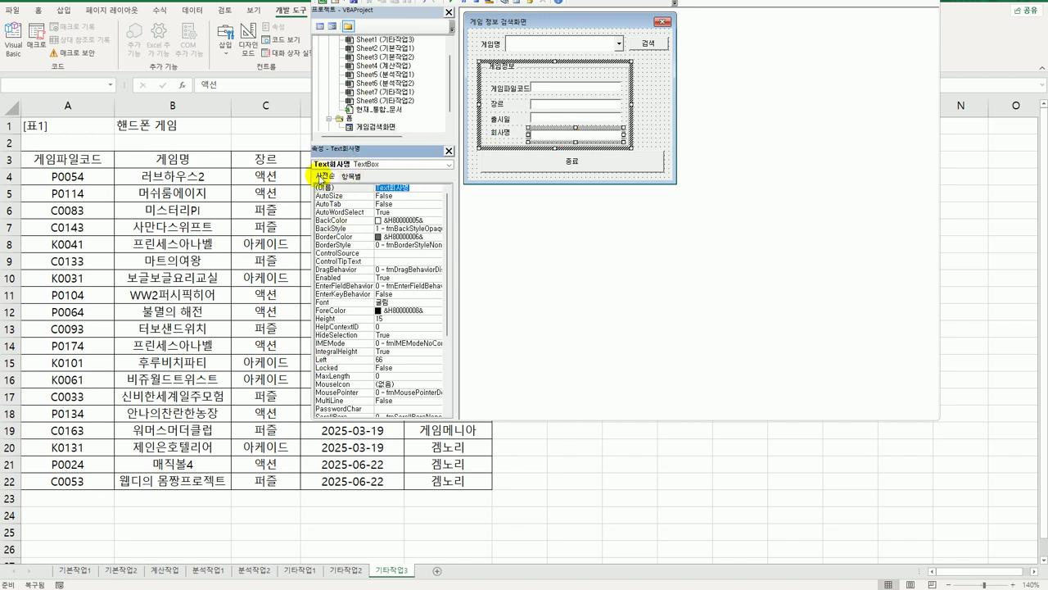
click(319, 26)
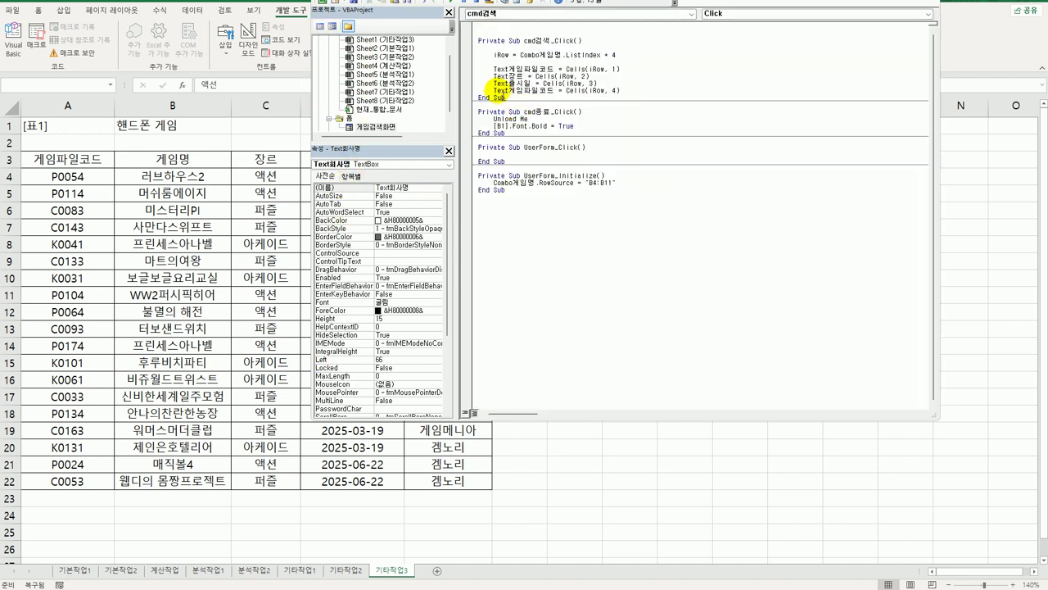
double_click(498, 90)
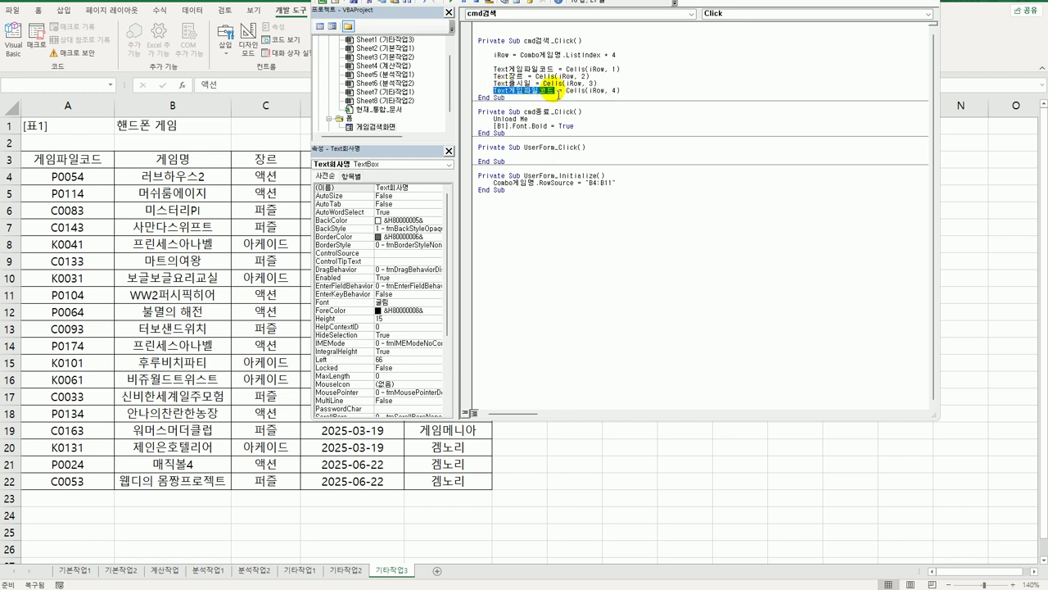
key(ctrl+v)
Add an empty line after the Text회사명 assignment in the cmd검색 click procedure
click(576, 183)
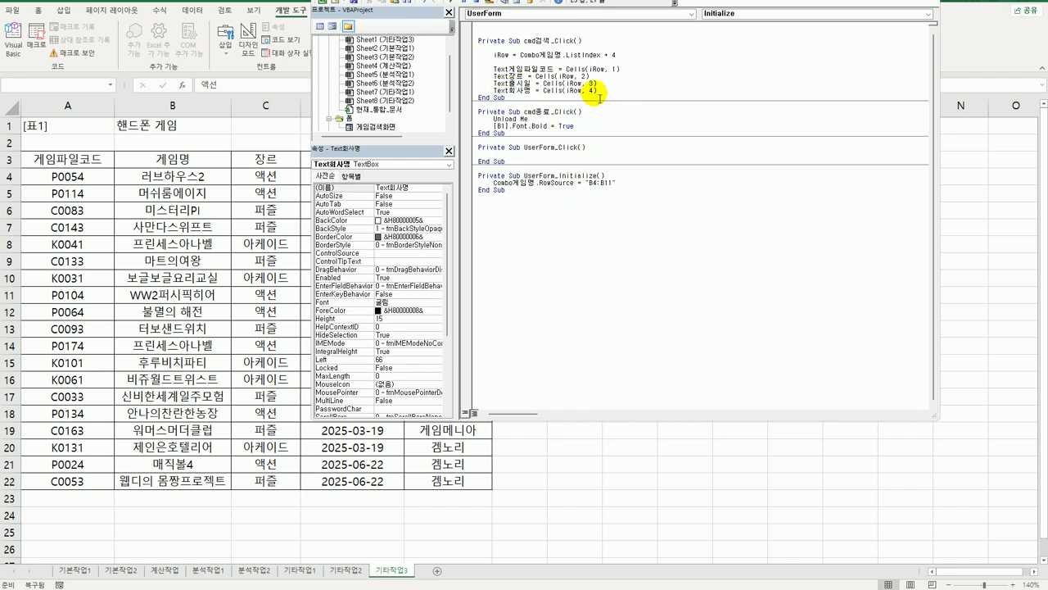
click(601, 98)
key(Return)
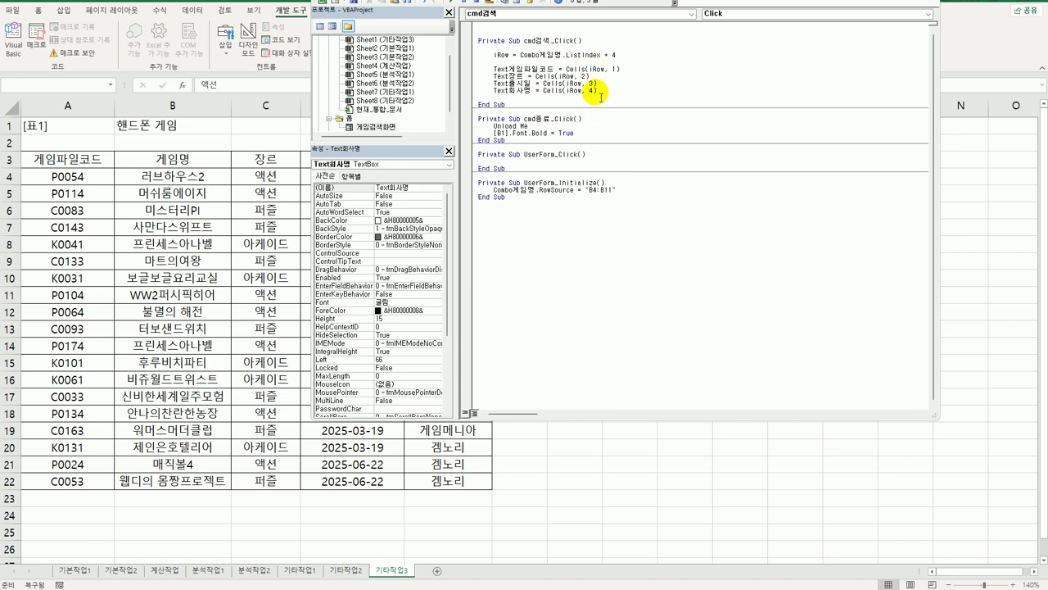
click(627, 58)
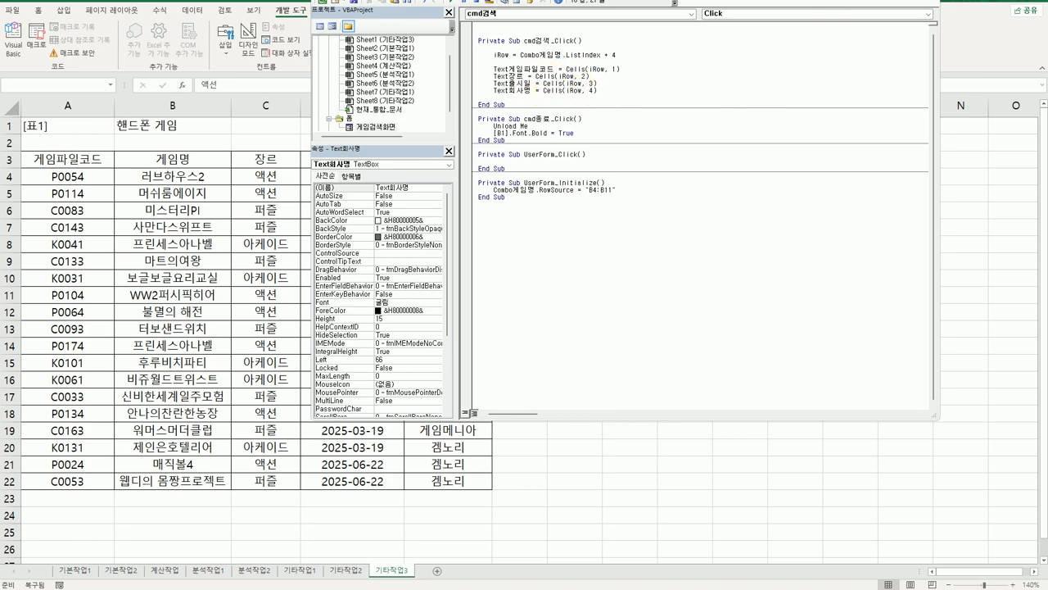
Return to the 기타작업3 worksheet, launch the game search form and look up the game 러브하우스2 to test the search code
key(alt+F11)
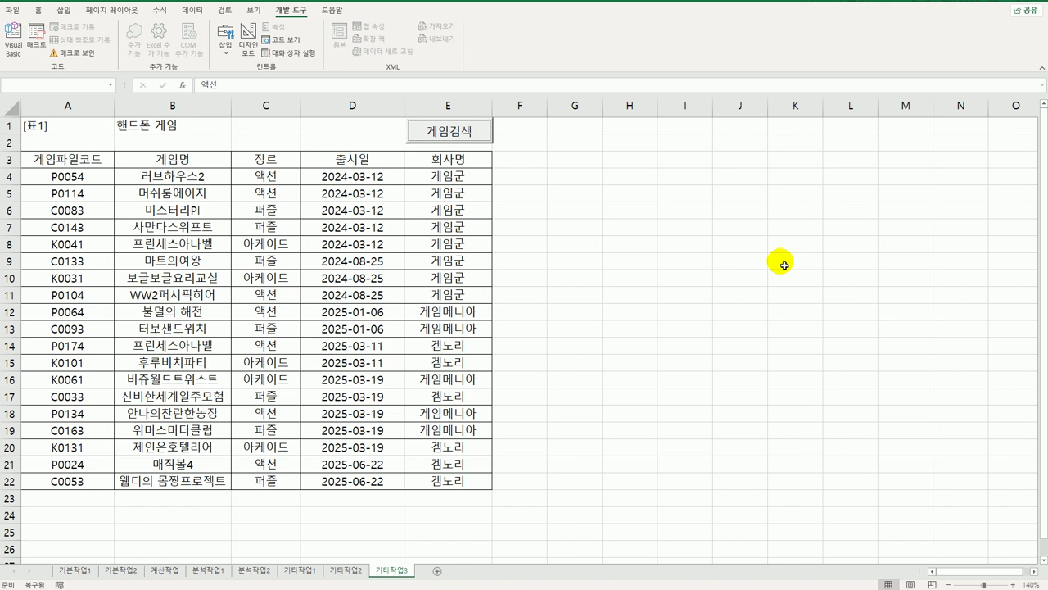
click(692, 279)
click(435, 136)
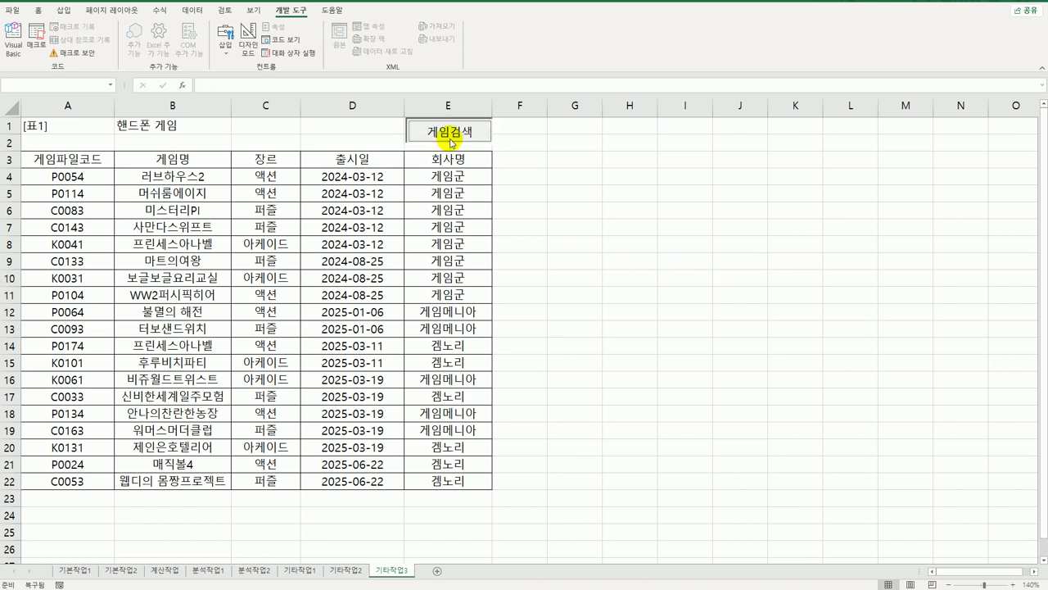
drag(563, 220, 675, 165)
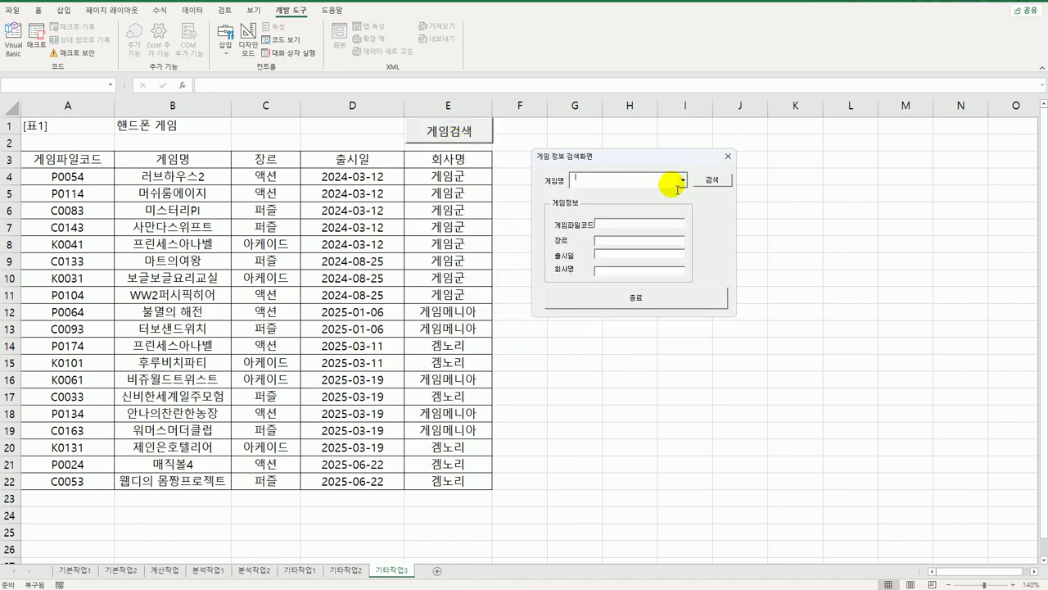
click(683, 180)
click(665, 191)
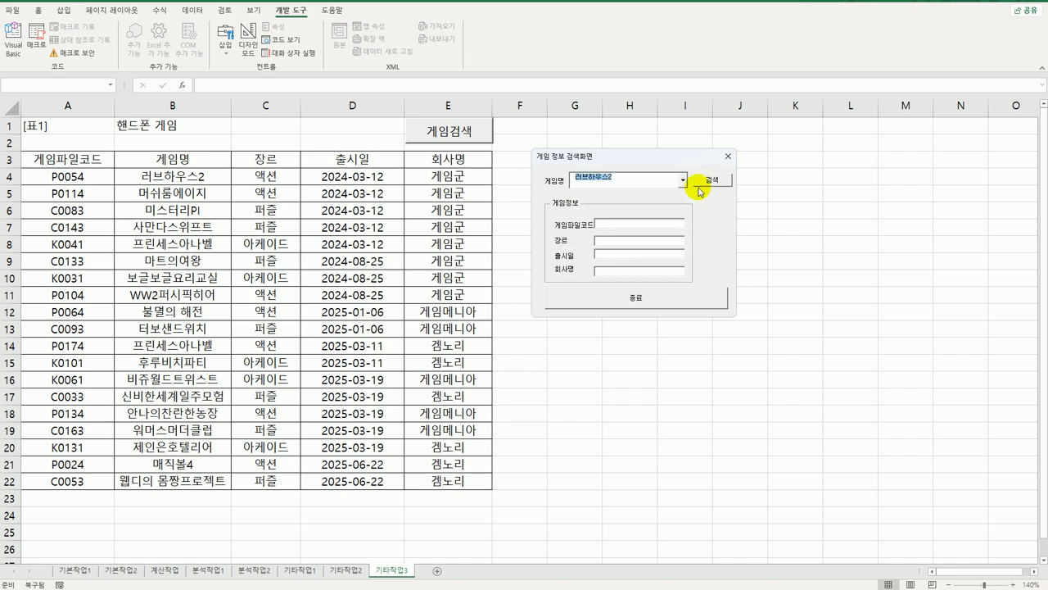
click(713, 179)
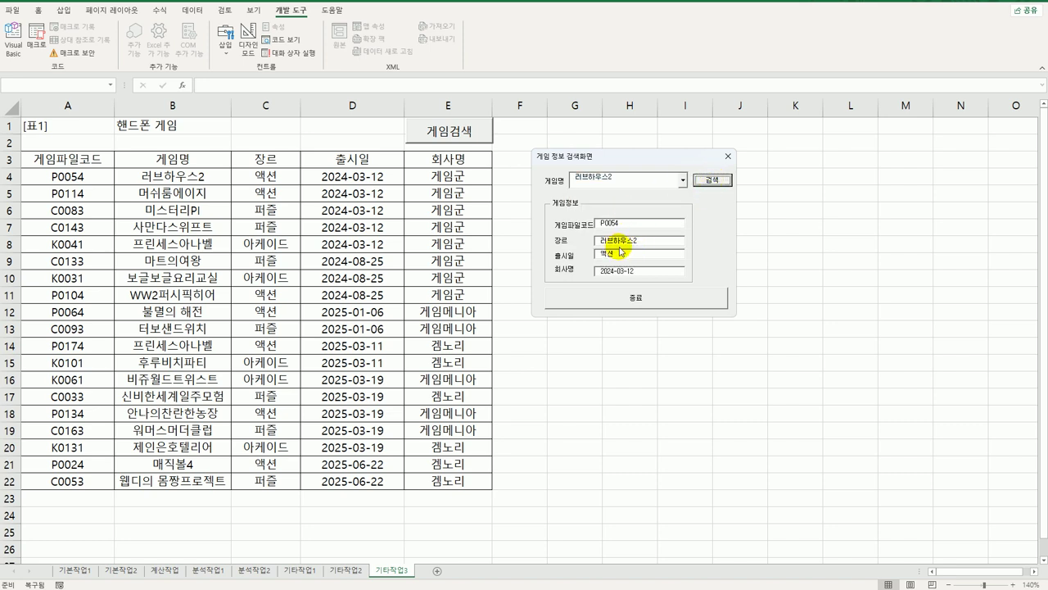
Test the search form again with the game 프린세스아나벨
click(682, 180)
click(655, 219)
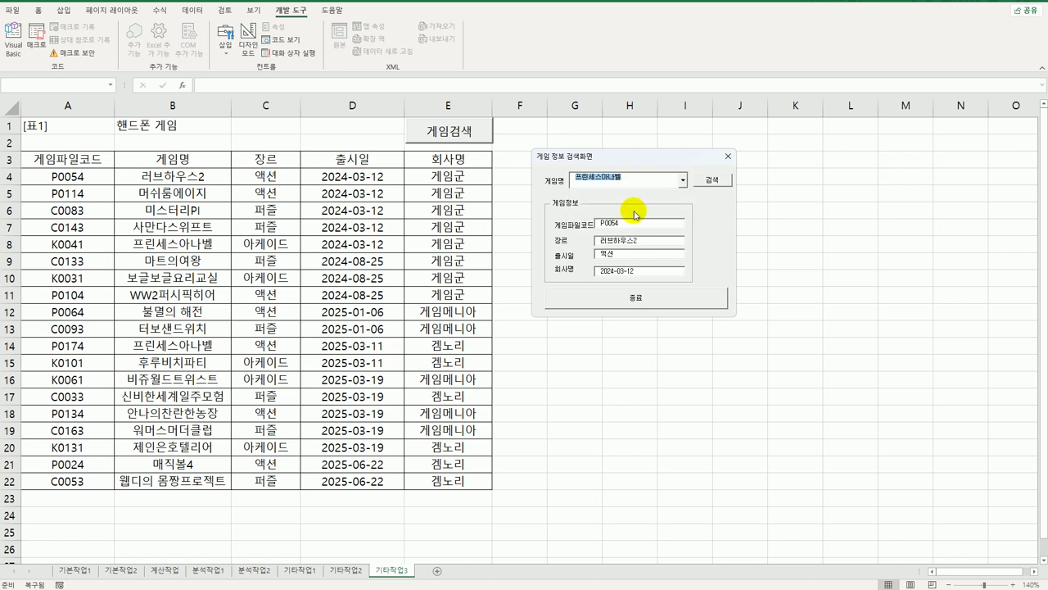
click(713, 181)
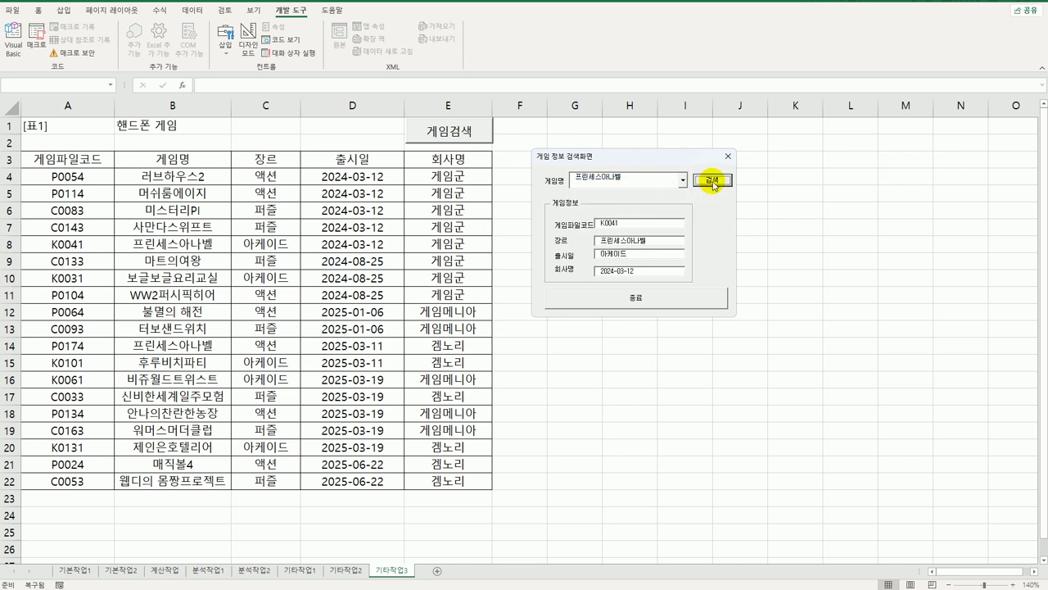
Close the search form with its 종료 function and check the font formatting of cell B1
click(663, 299)
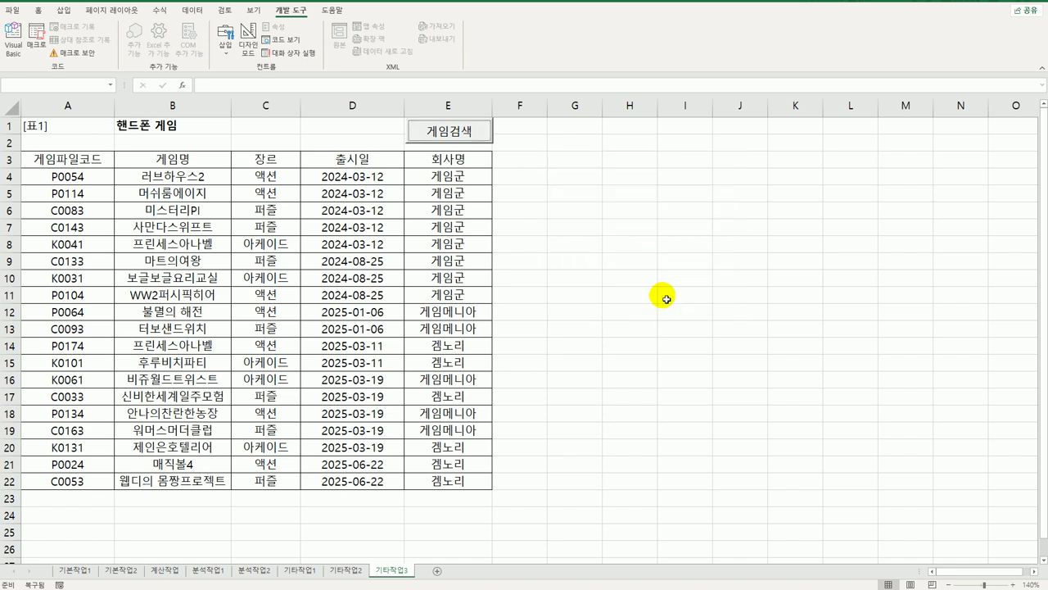
click(674, 294)
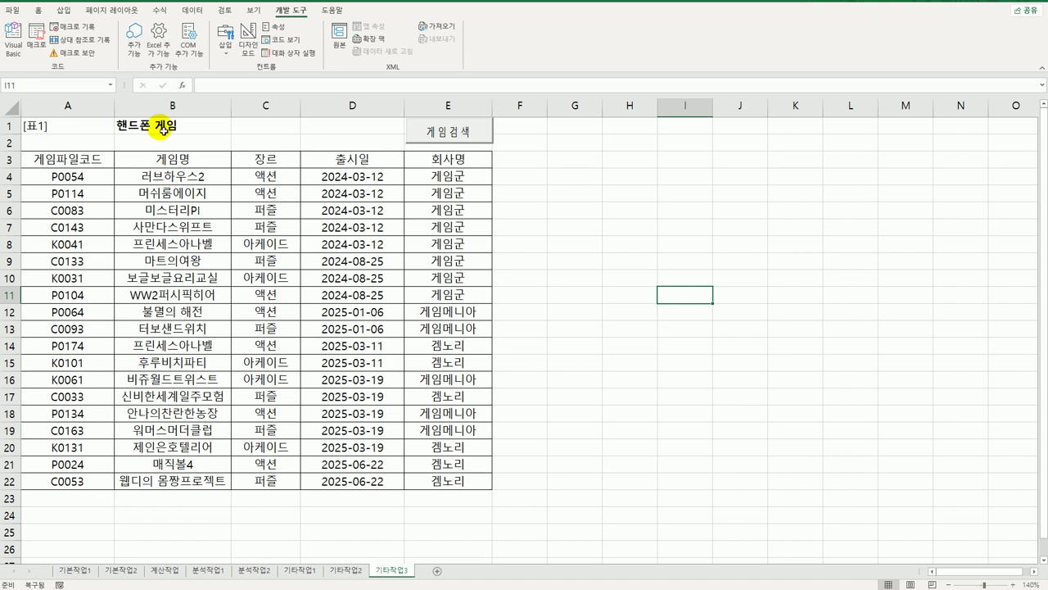
click(164, 129)
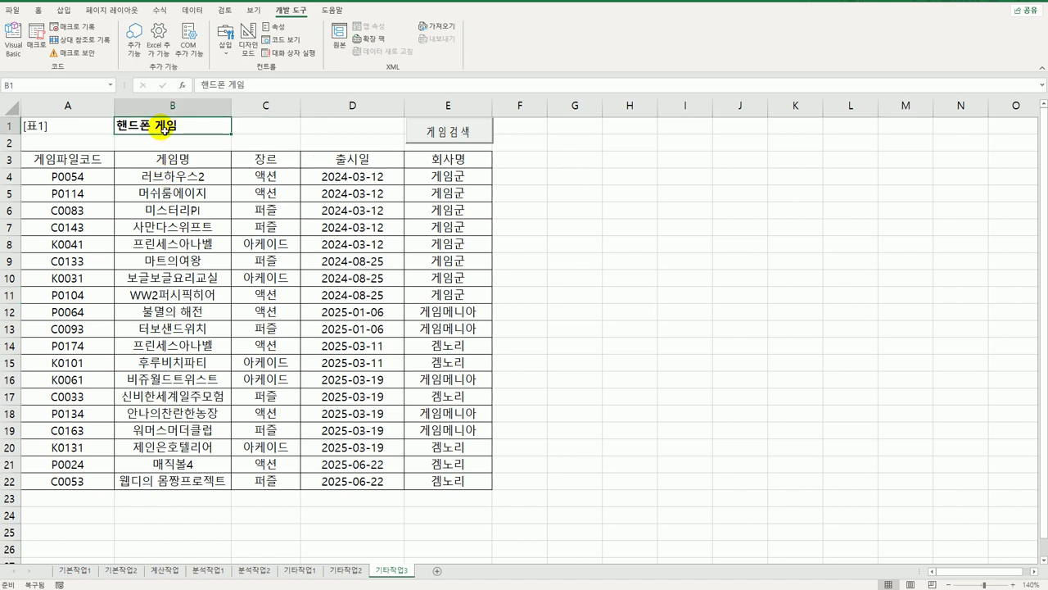